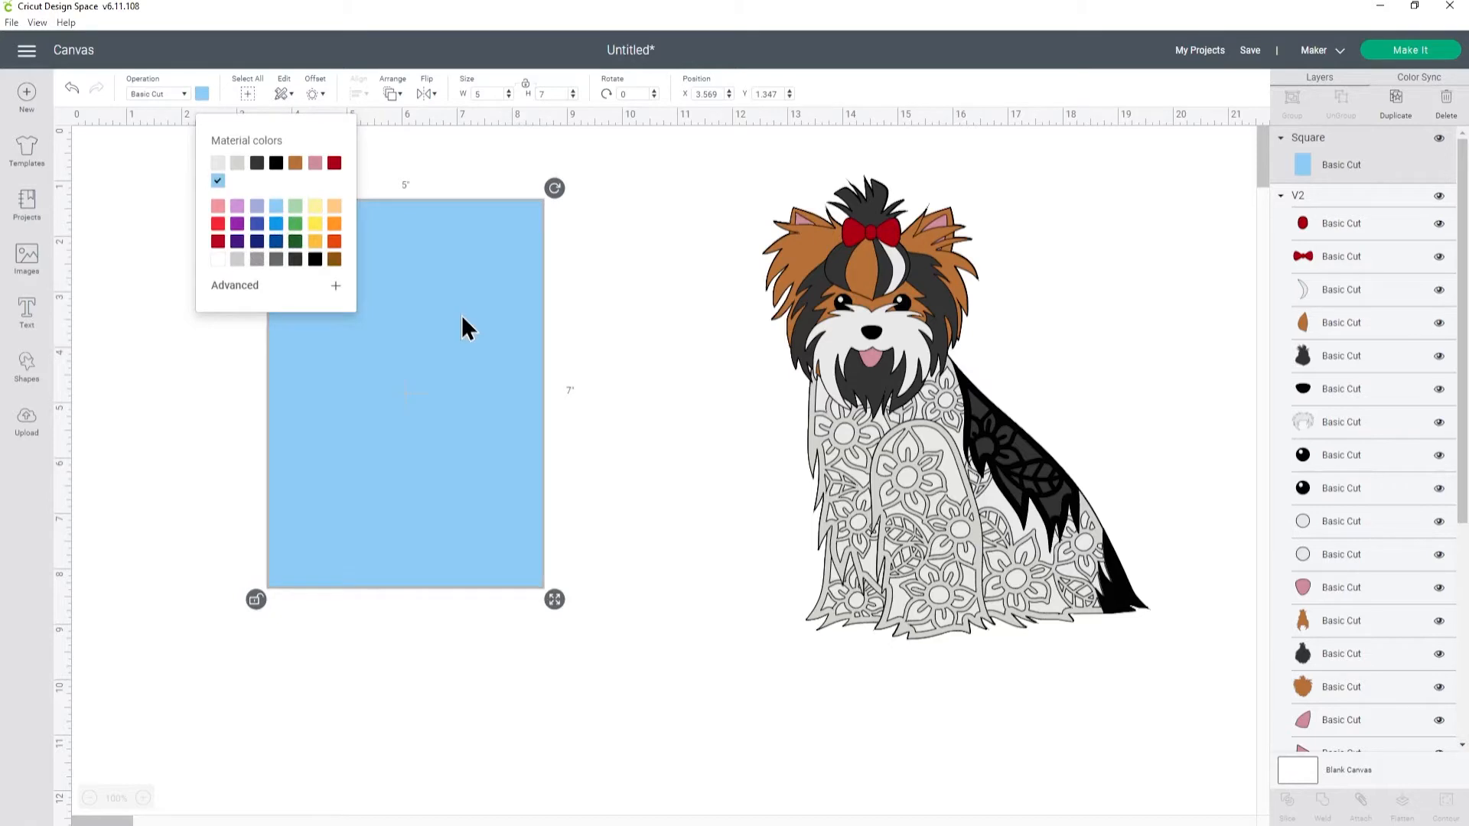
# Step: Move the dog image over toward the blue rectangle and send it to the front
pyautogui.moveTo(951, 479); pyautogui.dragTo(592, 455)
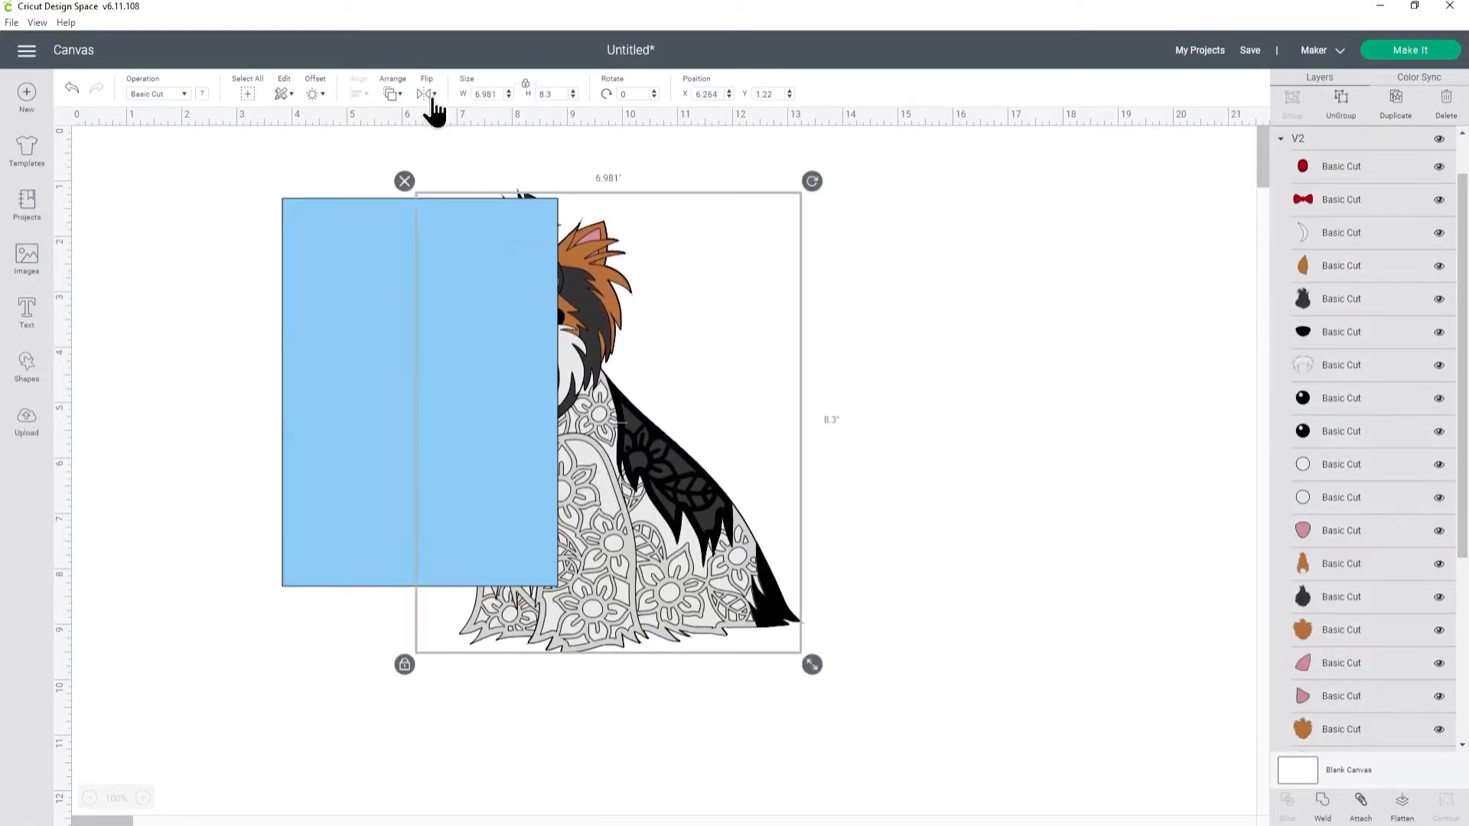
pyautogui.click(397, 94)
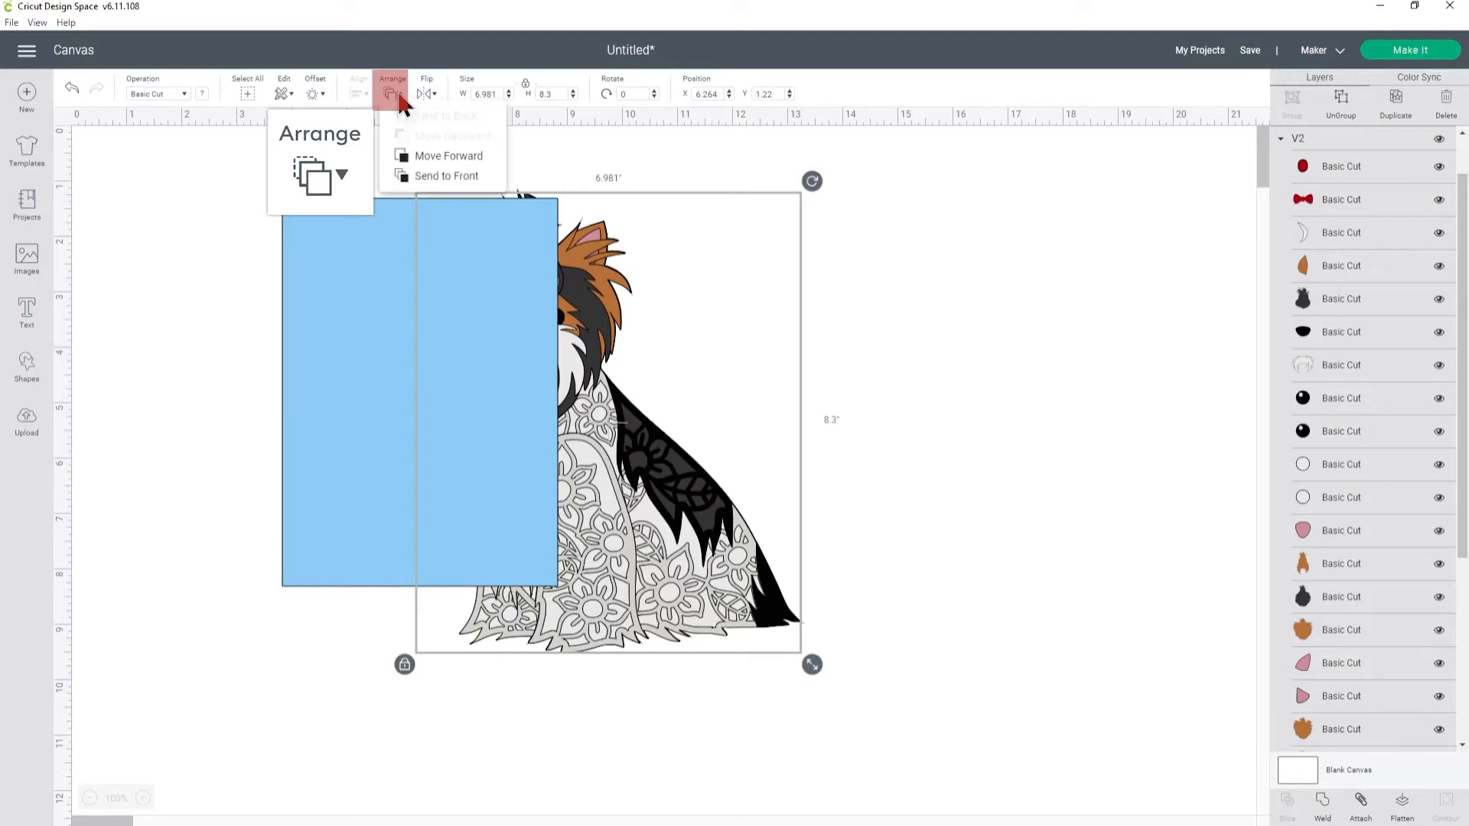
pyautogui.click(462, 179)
# Step: Scale the dog down to about 4.45 in wide and place it in the lower part of the blue rectangle
pyautogui.moveTo(811, 663); pyautogui.dragTo(668, 486)
pyautogui.moveTo(554, 440); pyautogui.dragTo(461, 531)
pyautogui.click(143, 798)
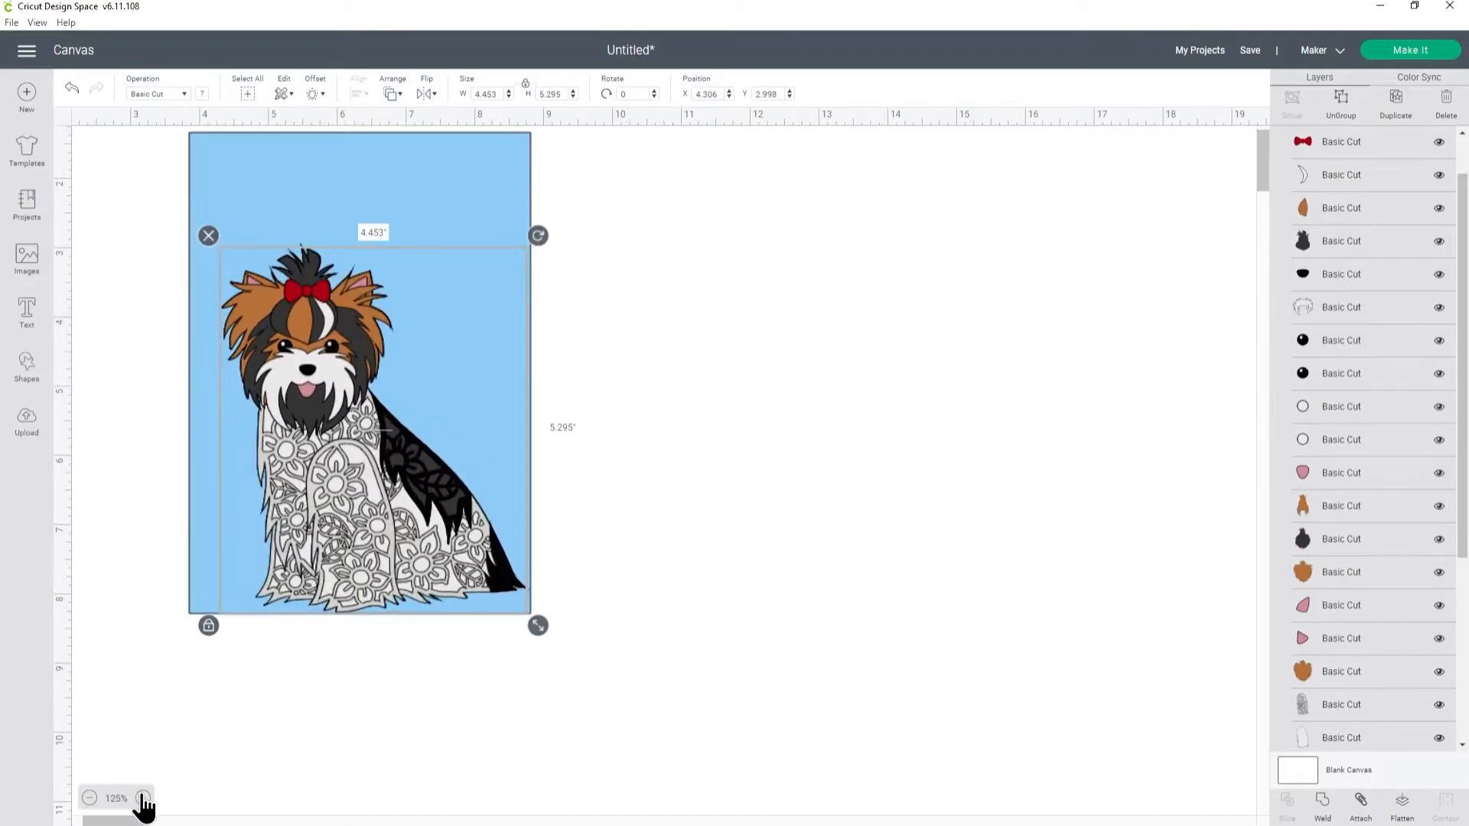
pyautogui.click(142, 798)
# Step: Shift the rectangle and dog sideways on the canvas, shrink the dog to about 4.23 in wide and position it inside the rectangle
pyautogui.moveTo(389, 211); pyautogui.dragTo(505, 210)
pyautogui.moveTo(244, 526); pyautogui.dragTo(355, 507)
pyautogui.moveTo(632, 751)
pyautogui.mouseDown()
pyautogui.moveTo(586, 728)
pyautogui.moveTo(623, 733)
pyautogui.mouseUp()
pyautogui.moveTo(531, 664); pyautogui.dragTo(525, 667)
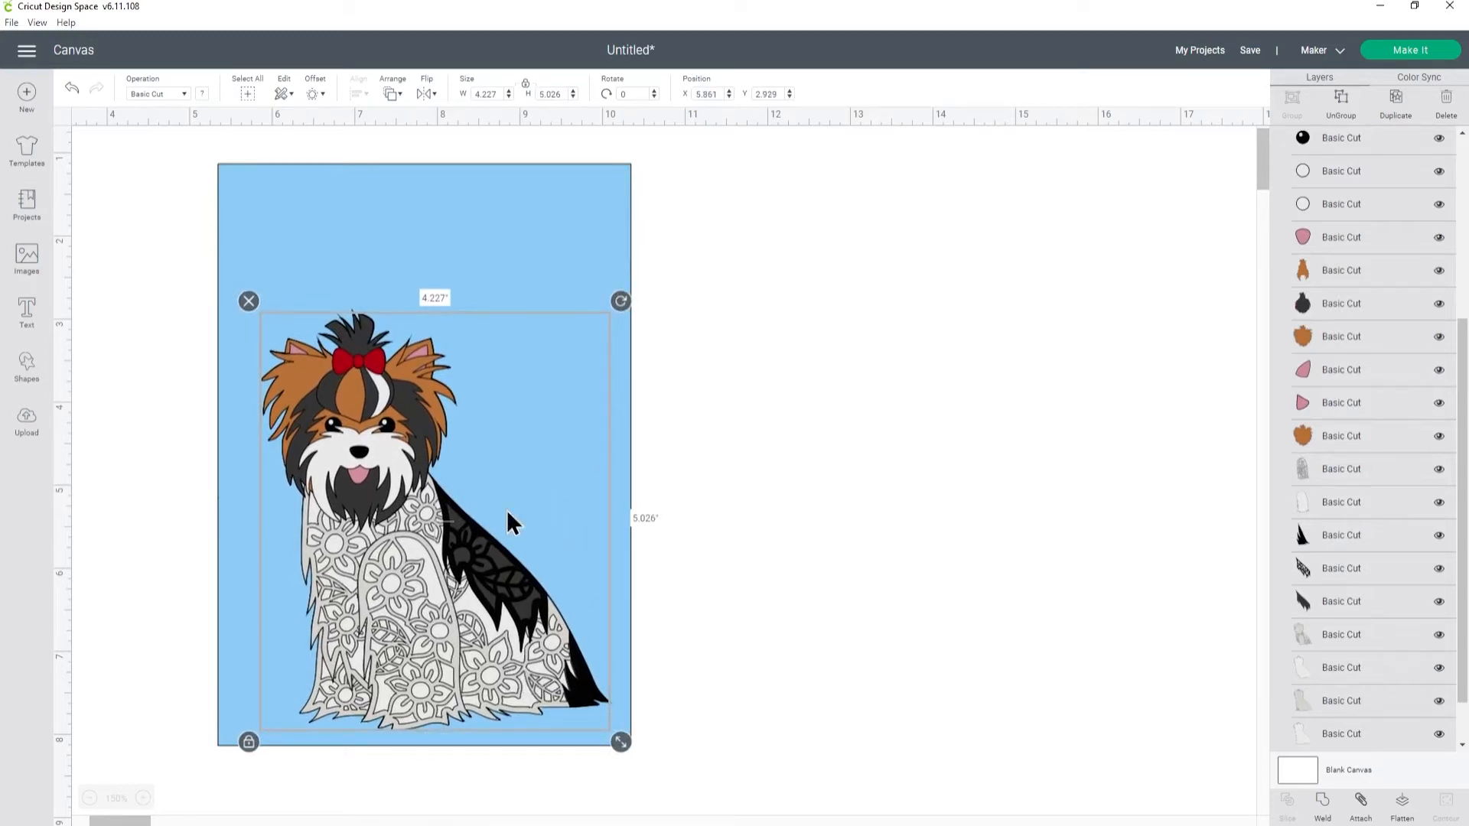
# Step: Create a 0.12 in welded offset with rounded corners around the dog
pyautogui.click(318, 93)
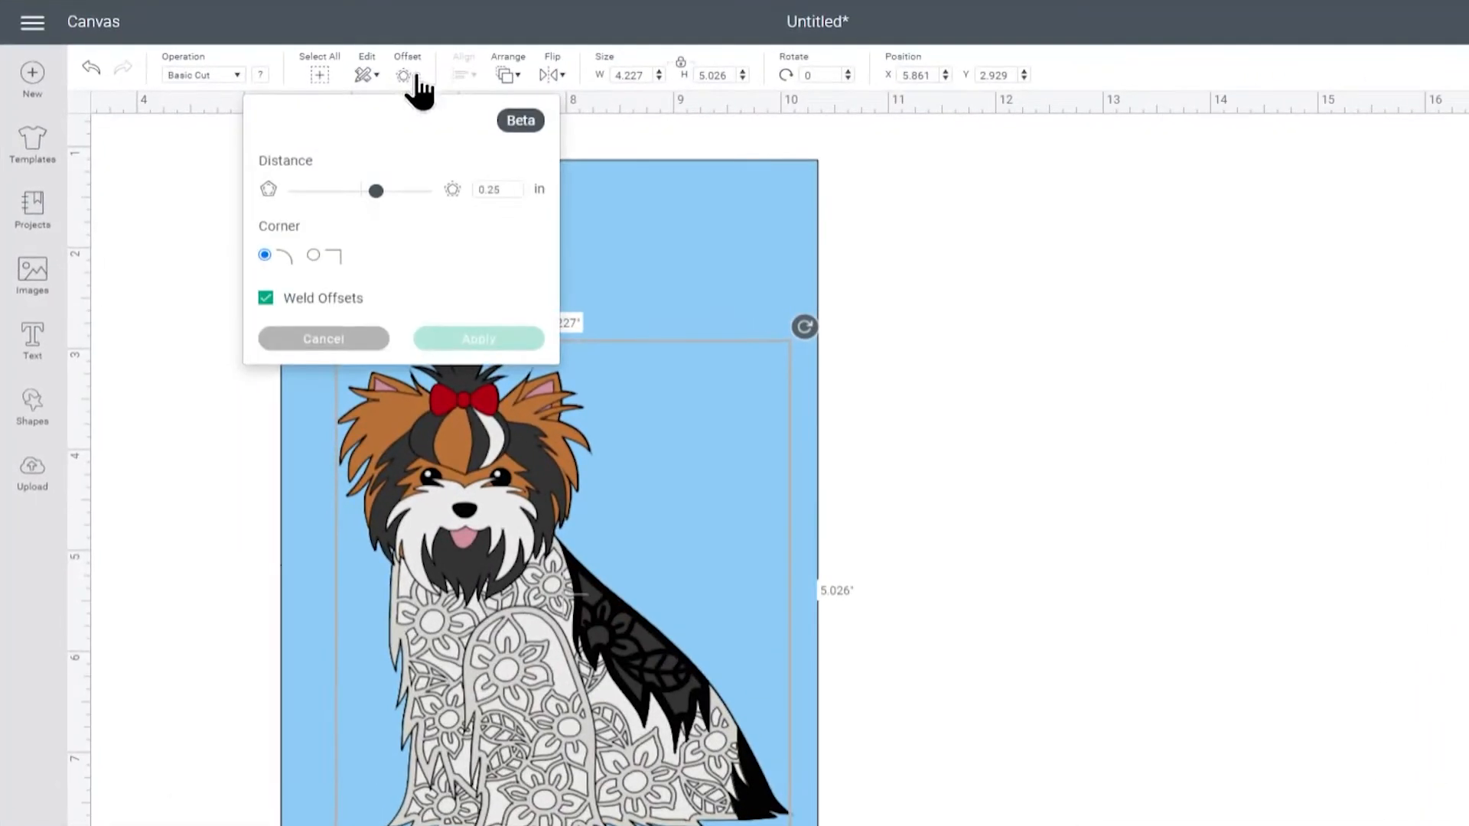
pyautogui.doubleClick(528, 189)
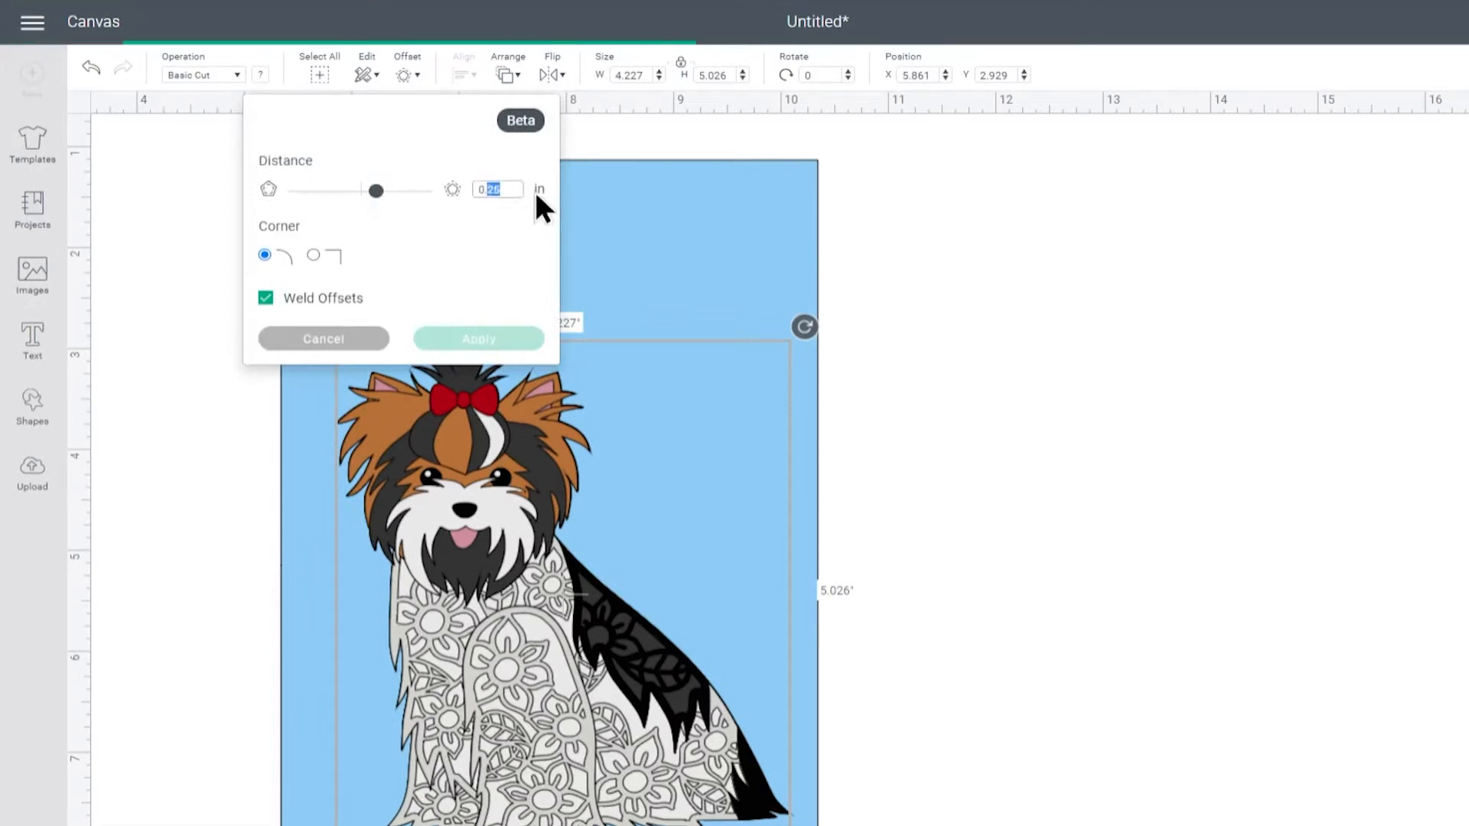
pyautogui.write('15')
pyautogui.press('Return')
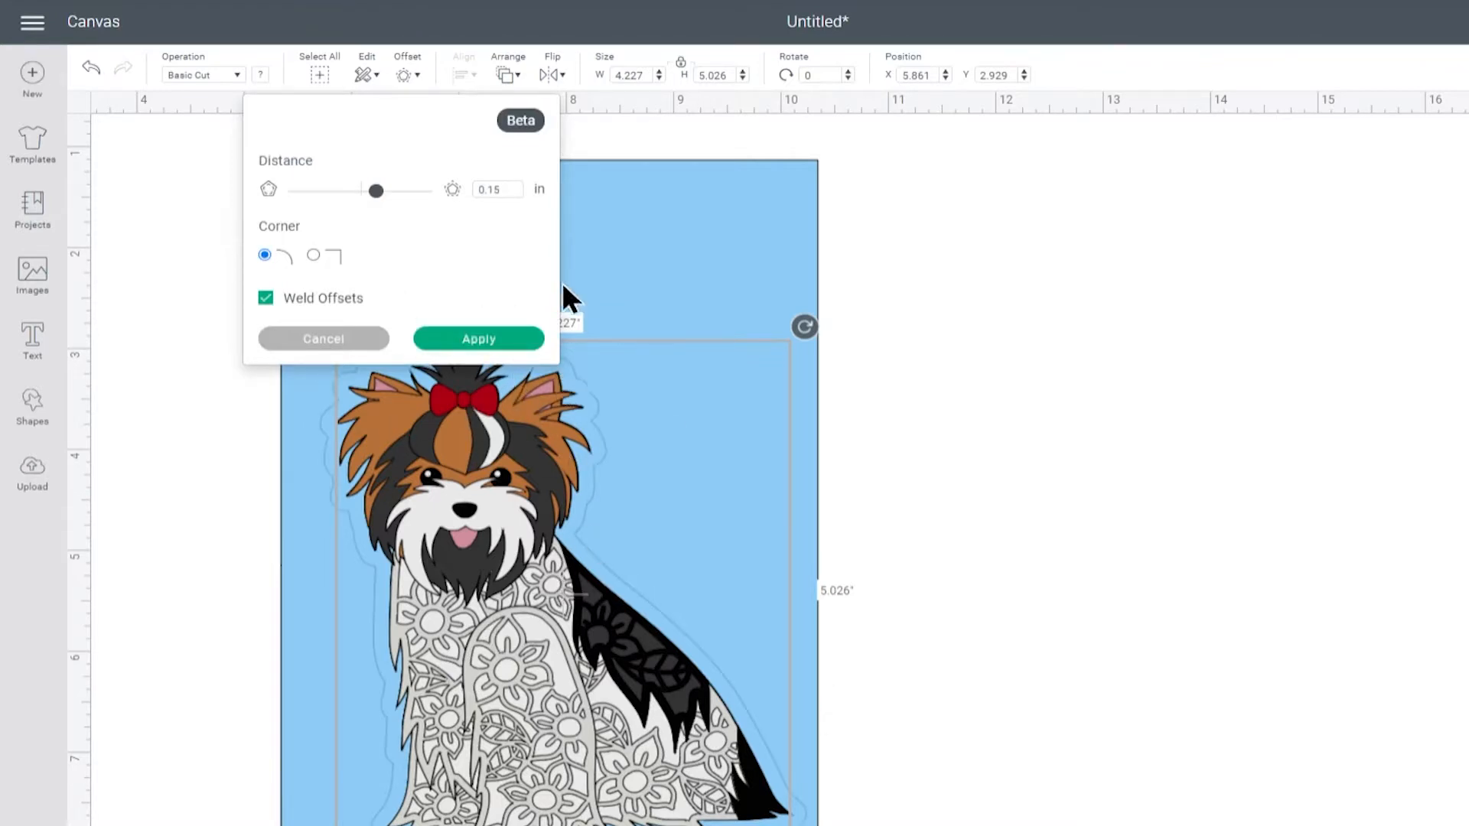
pyautogui.click(521, 195)
pyautogui.write('2')
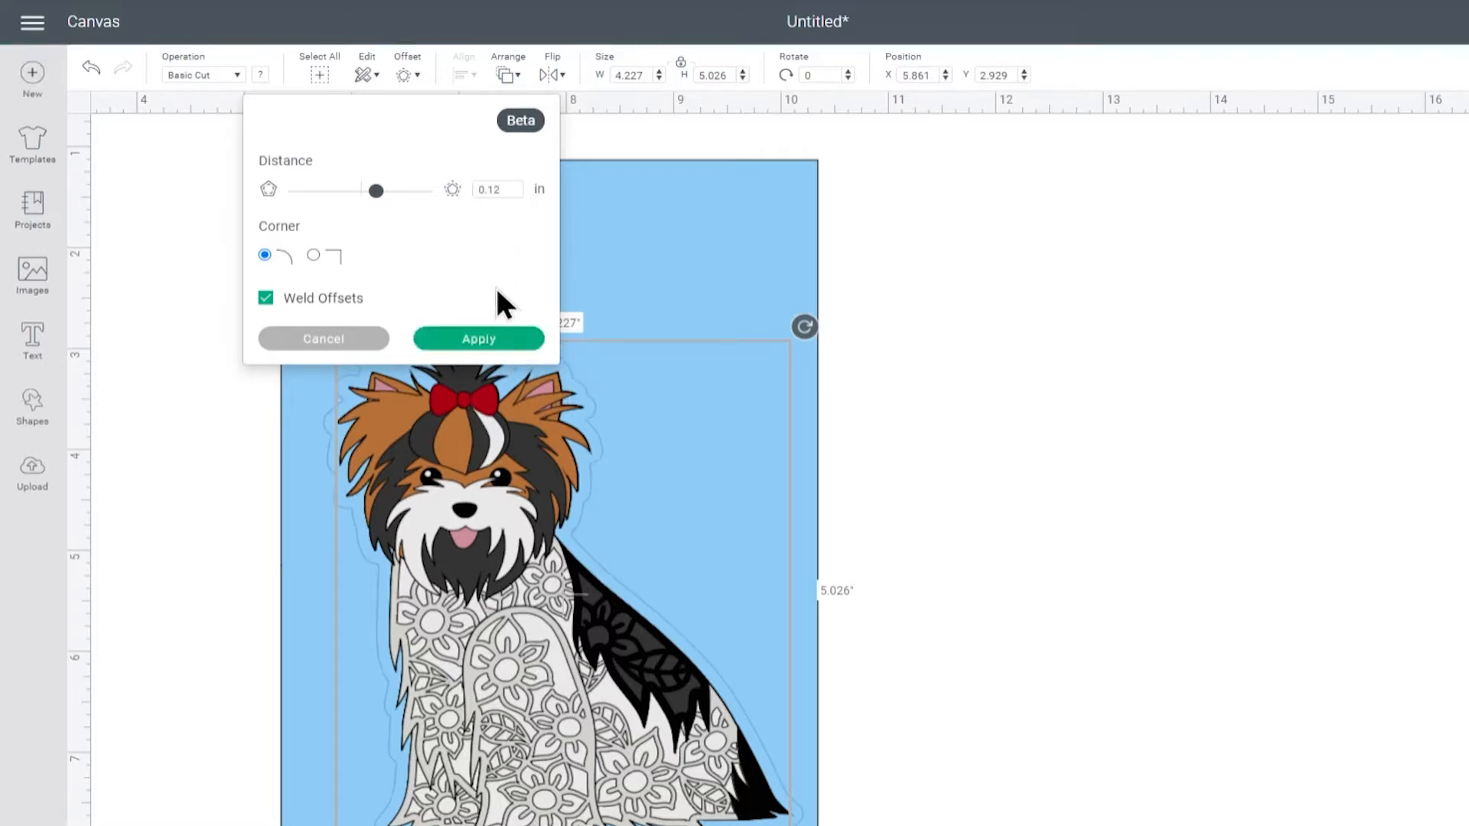
pyautogui.click(479, 338)
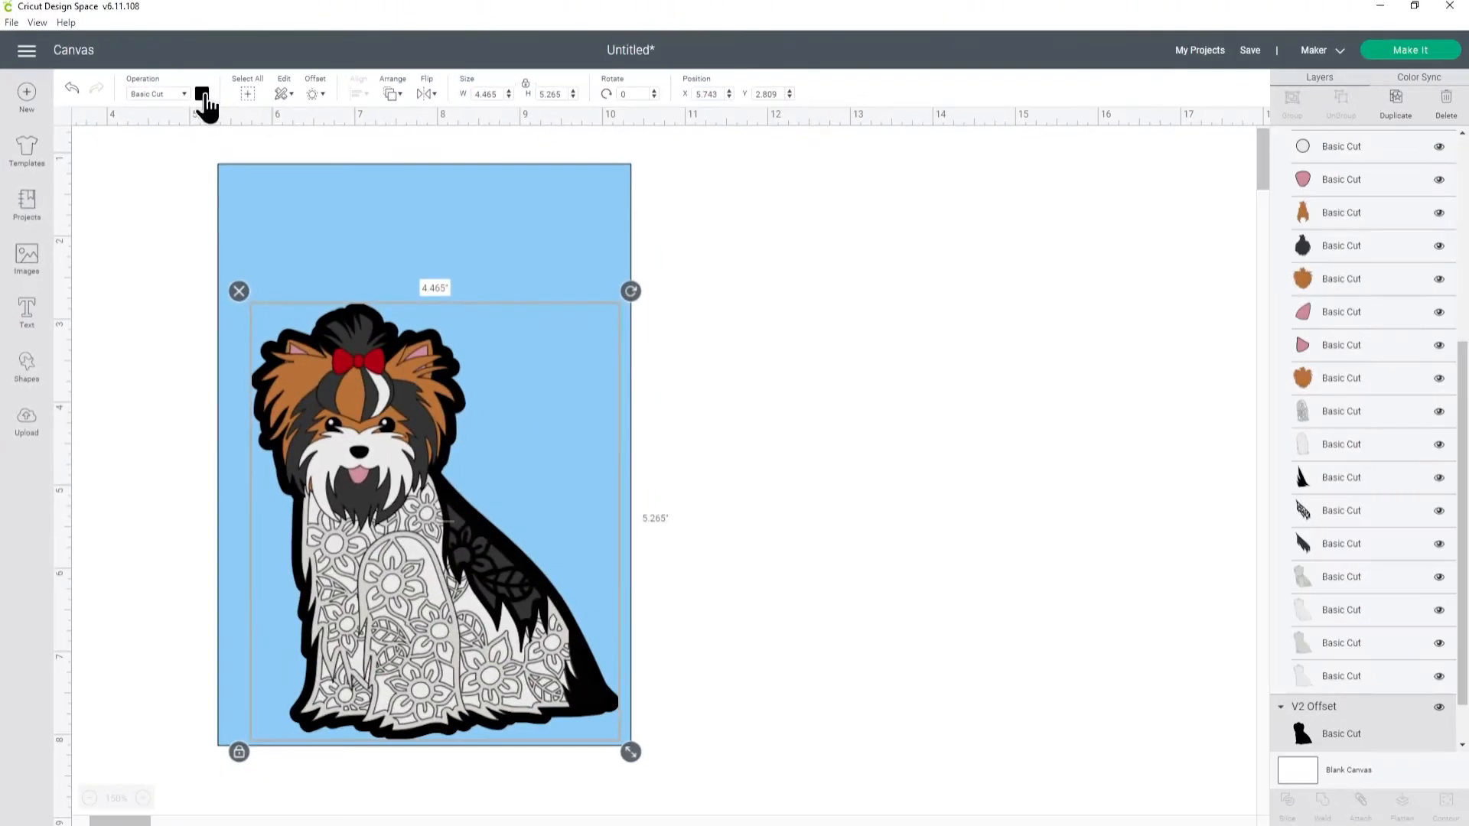
# Step: Change the colour of the dog's offset layer to green and deselect it
pyautogui.click(241, 84)
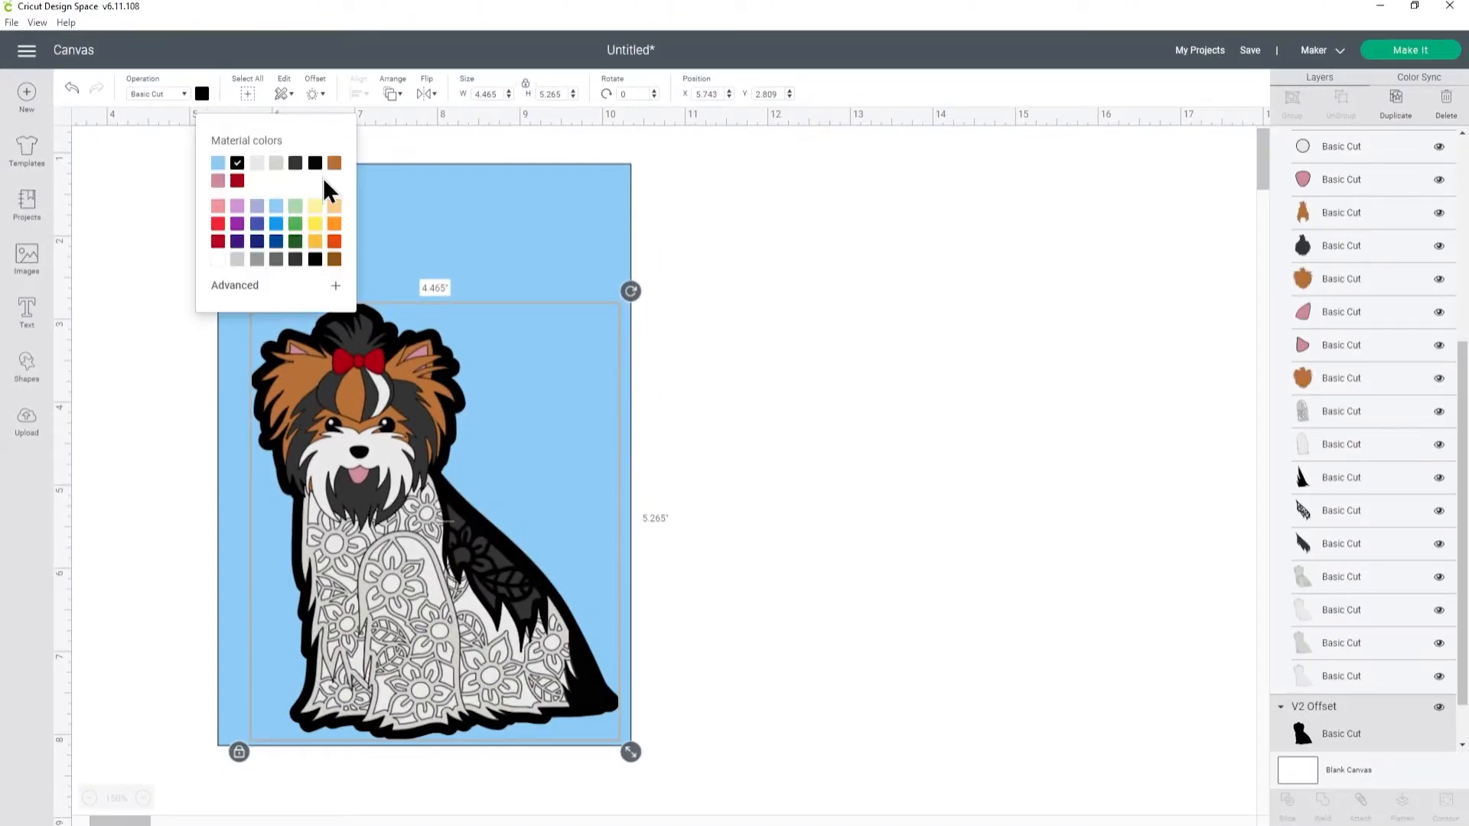
pyautogui.click(298, 225)
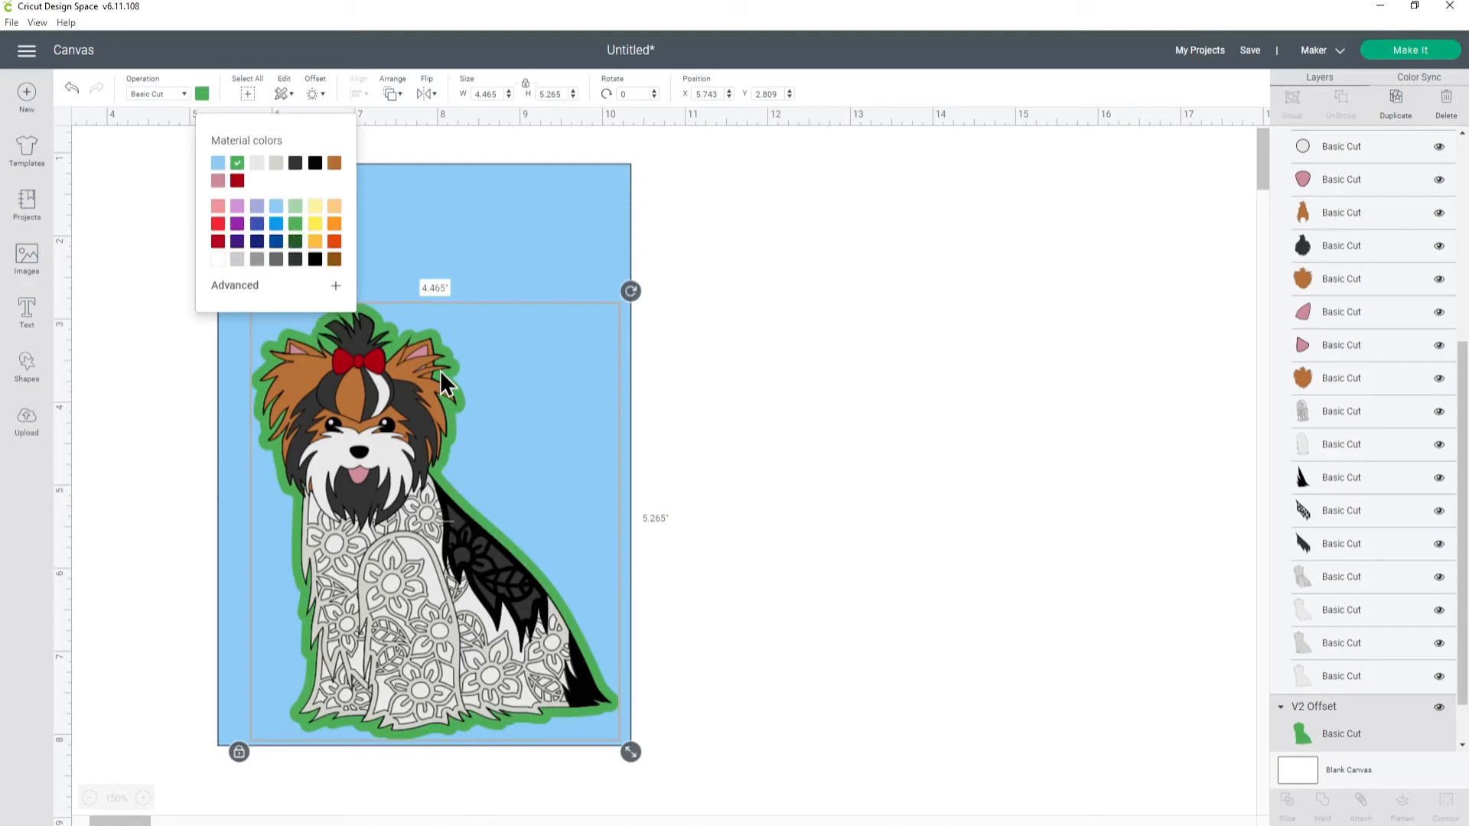
pyautogui.scroll(-2, 1303, 612)
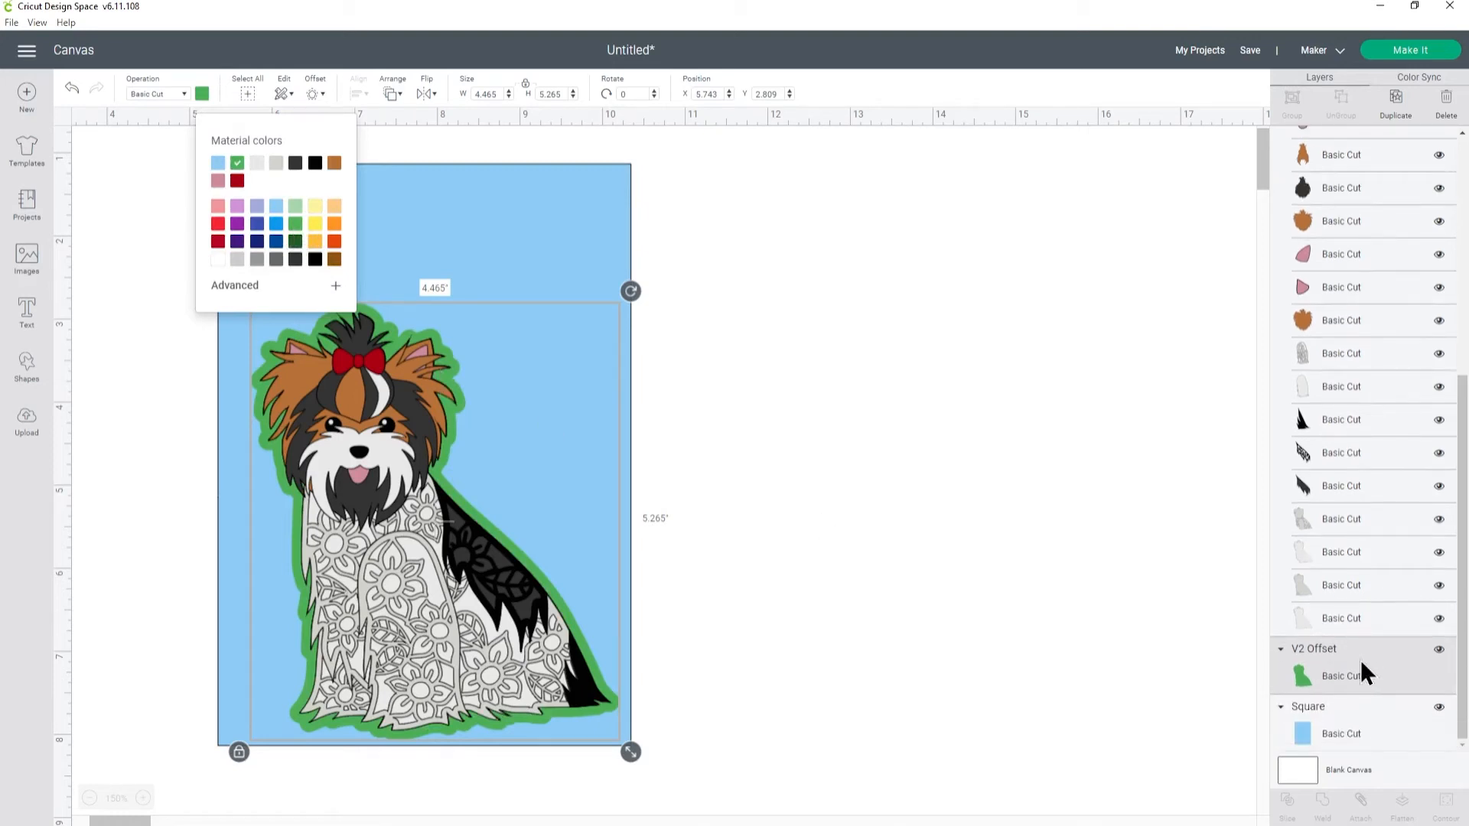
pyautogui.click(762, 331)
# Step: Create a second 0.12 in rounded offset around the green outline
pyautogui.click(1316, 670)
pyautogui.click(326, 93)
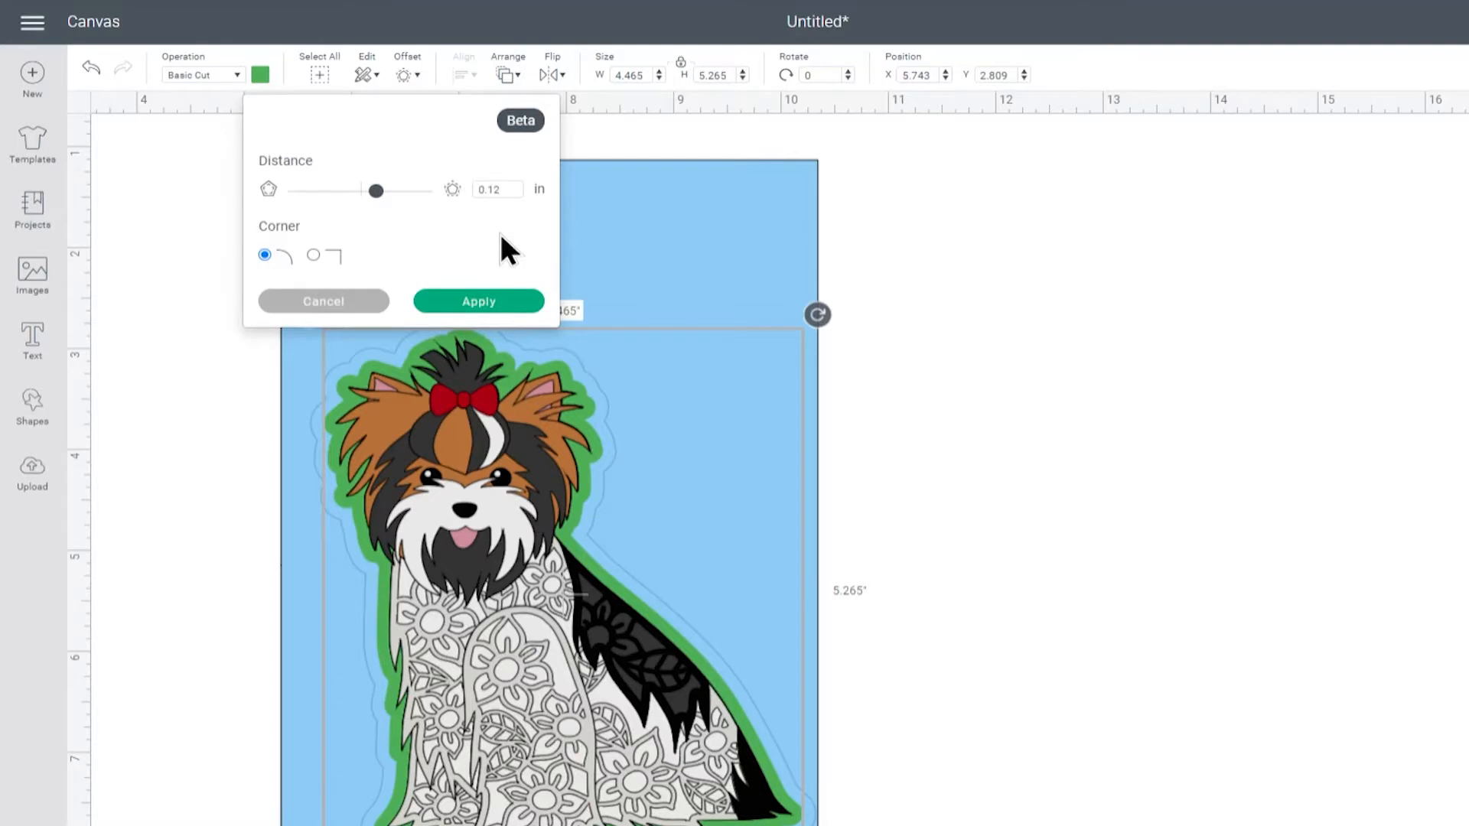
pyautogui.click(497, 304)
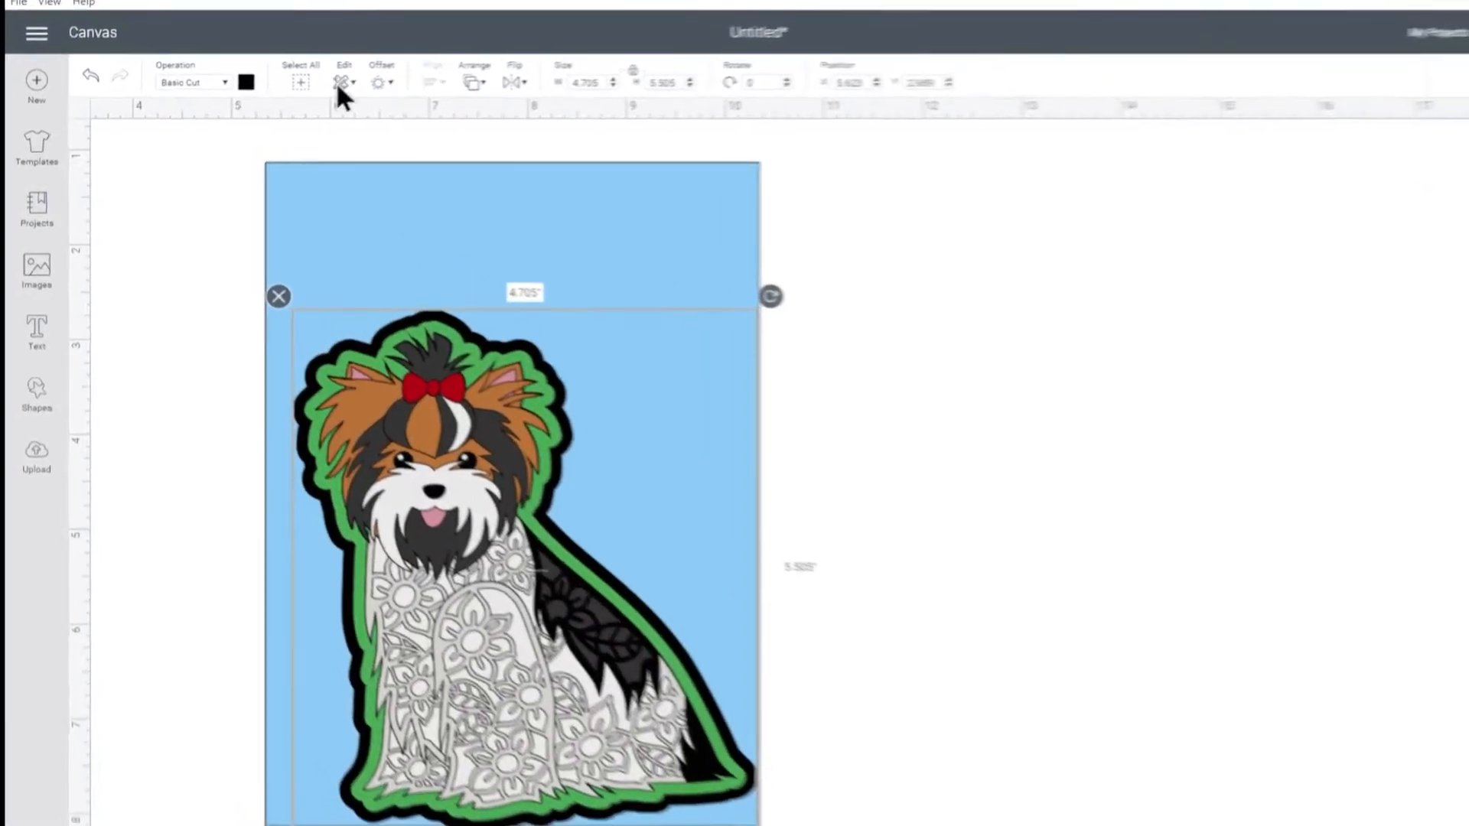
# Step: Add a third 0.12 in offset around the black outline and colour it light yellow
pyautogui.click(314, 93)
pyautogui.click(518, 301)
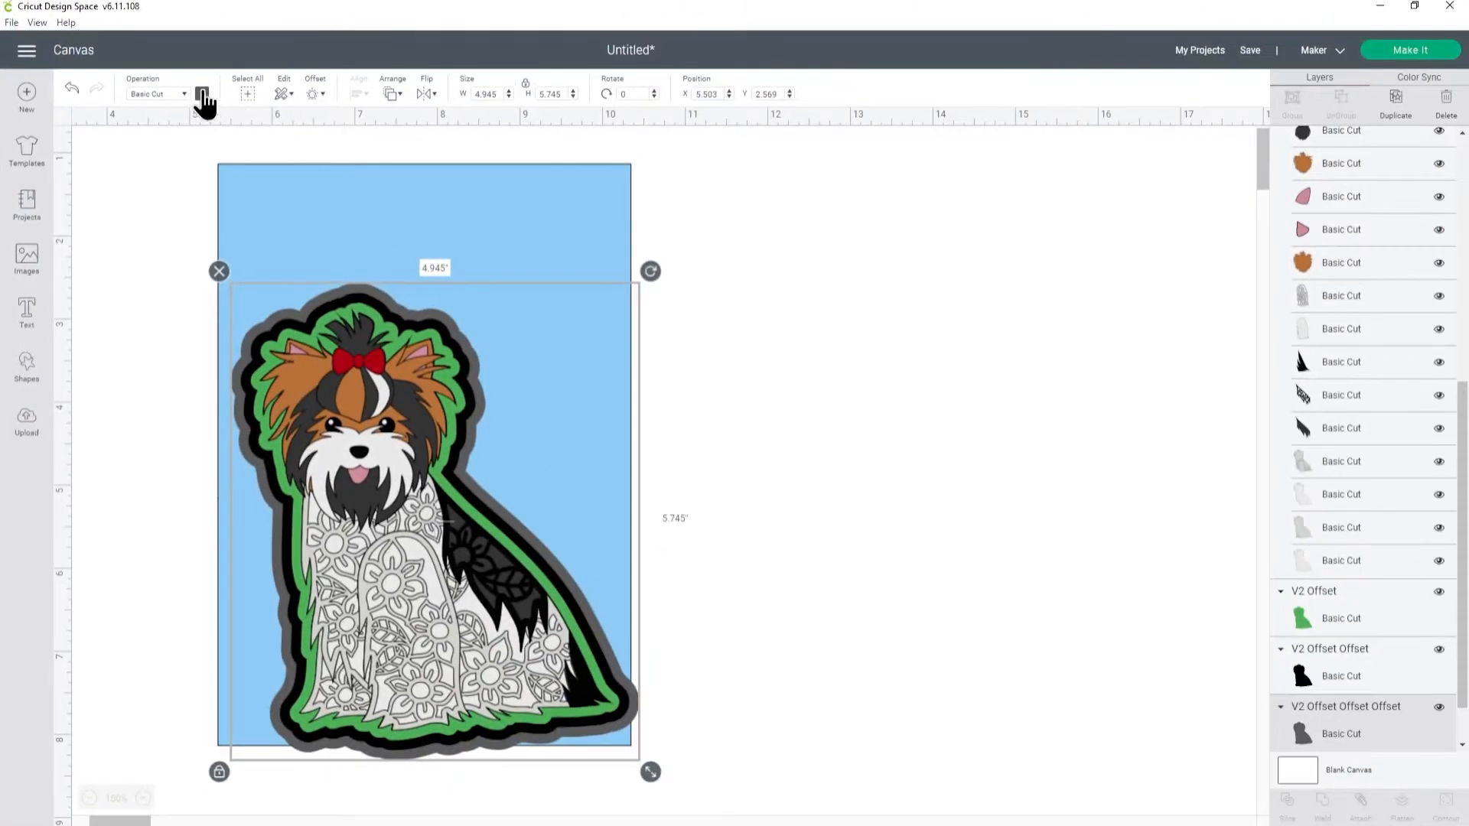
pyautogui.click(260, 75)
pyautogui.click(315, 207)
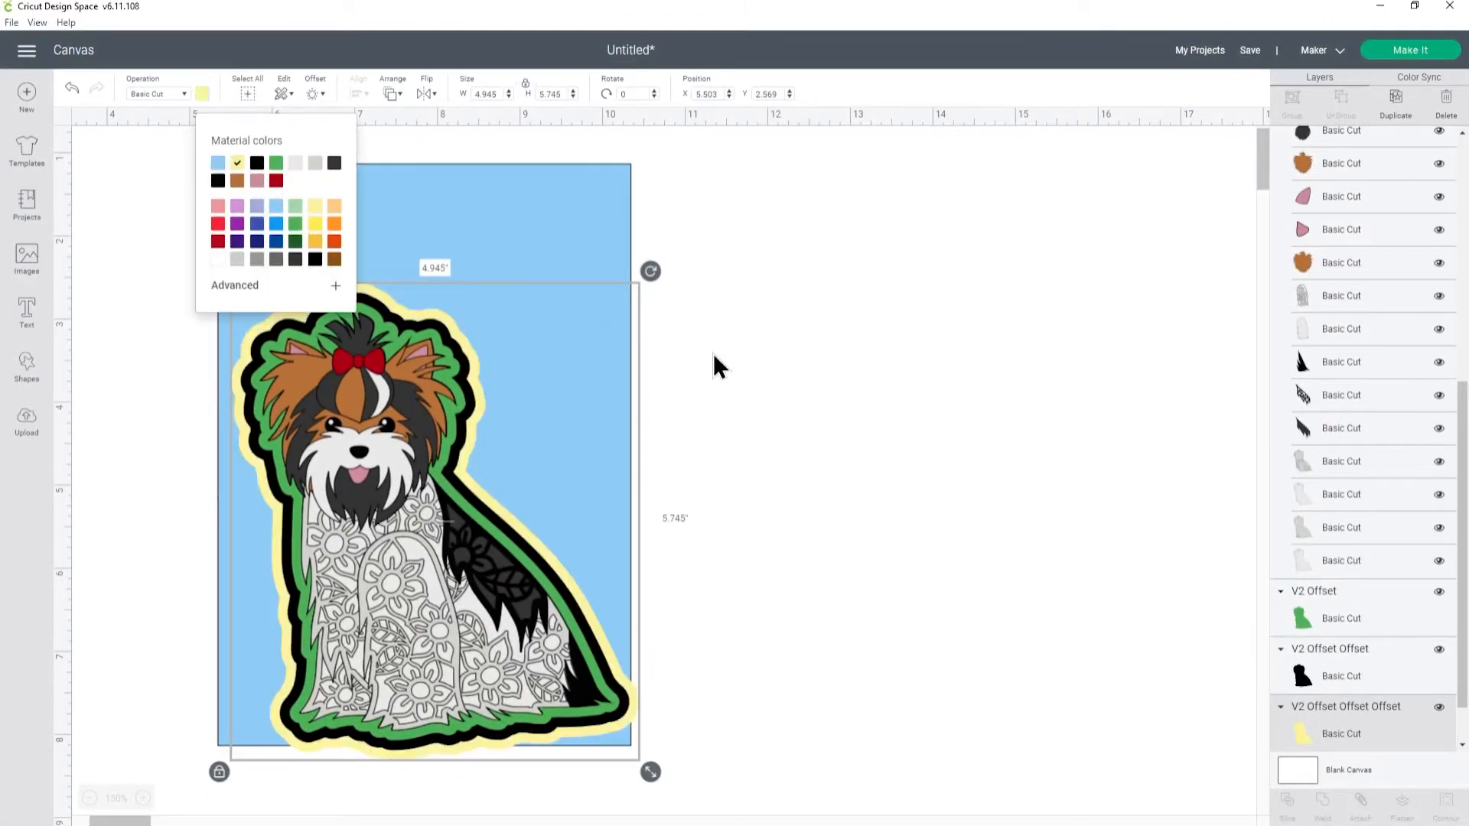
pyautogui.click(742, 363)
# Step: Flatten the multi-layer dog group into a single Print Then Cut image
pyautogui.scroll(6, 1351, 306)
pyautogui.click(1351, 142)
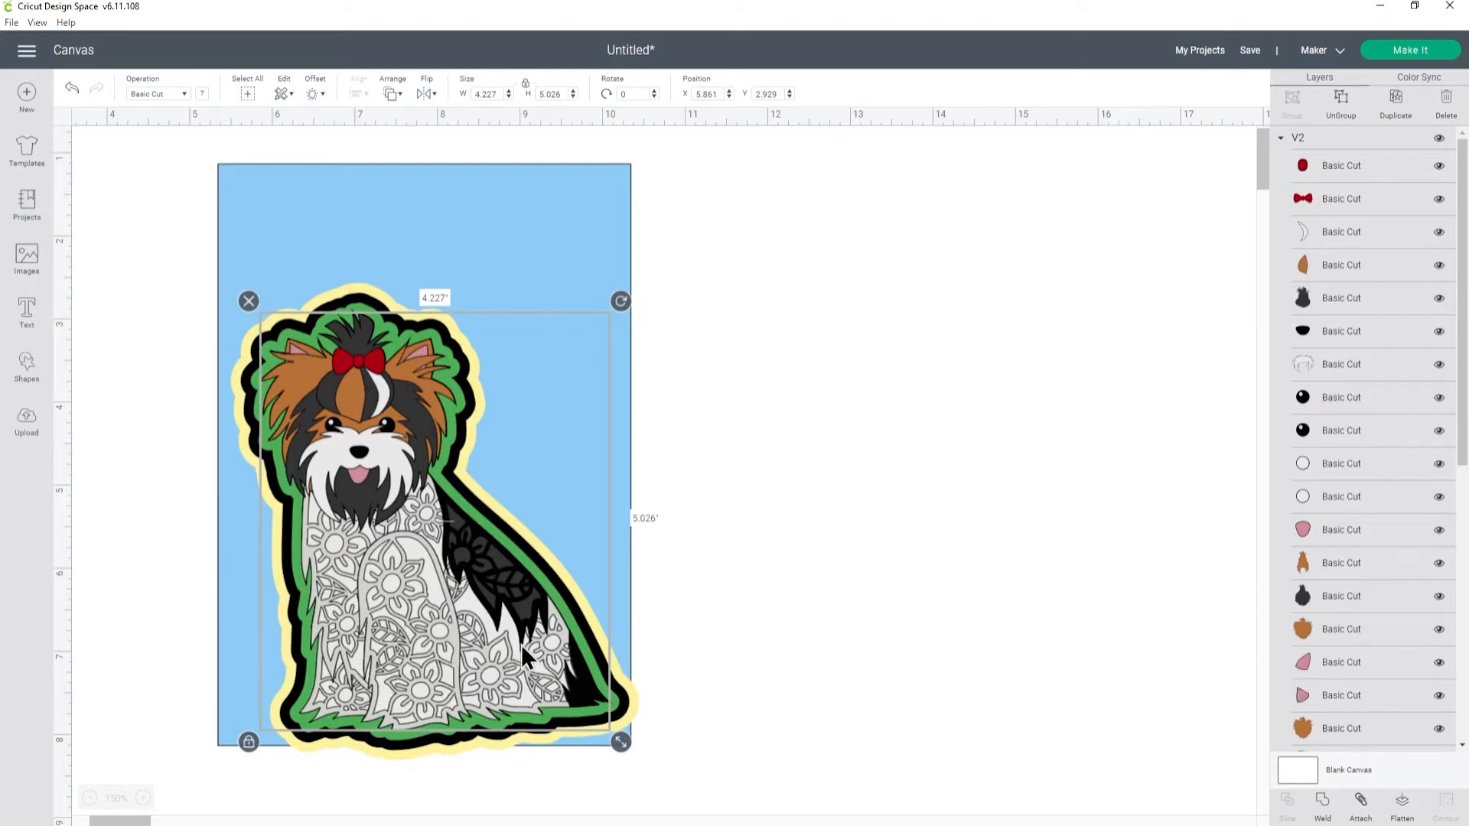
pyautogui.click(1401, 807)
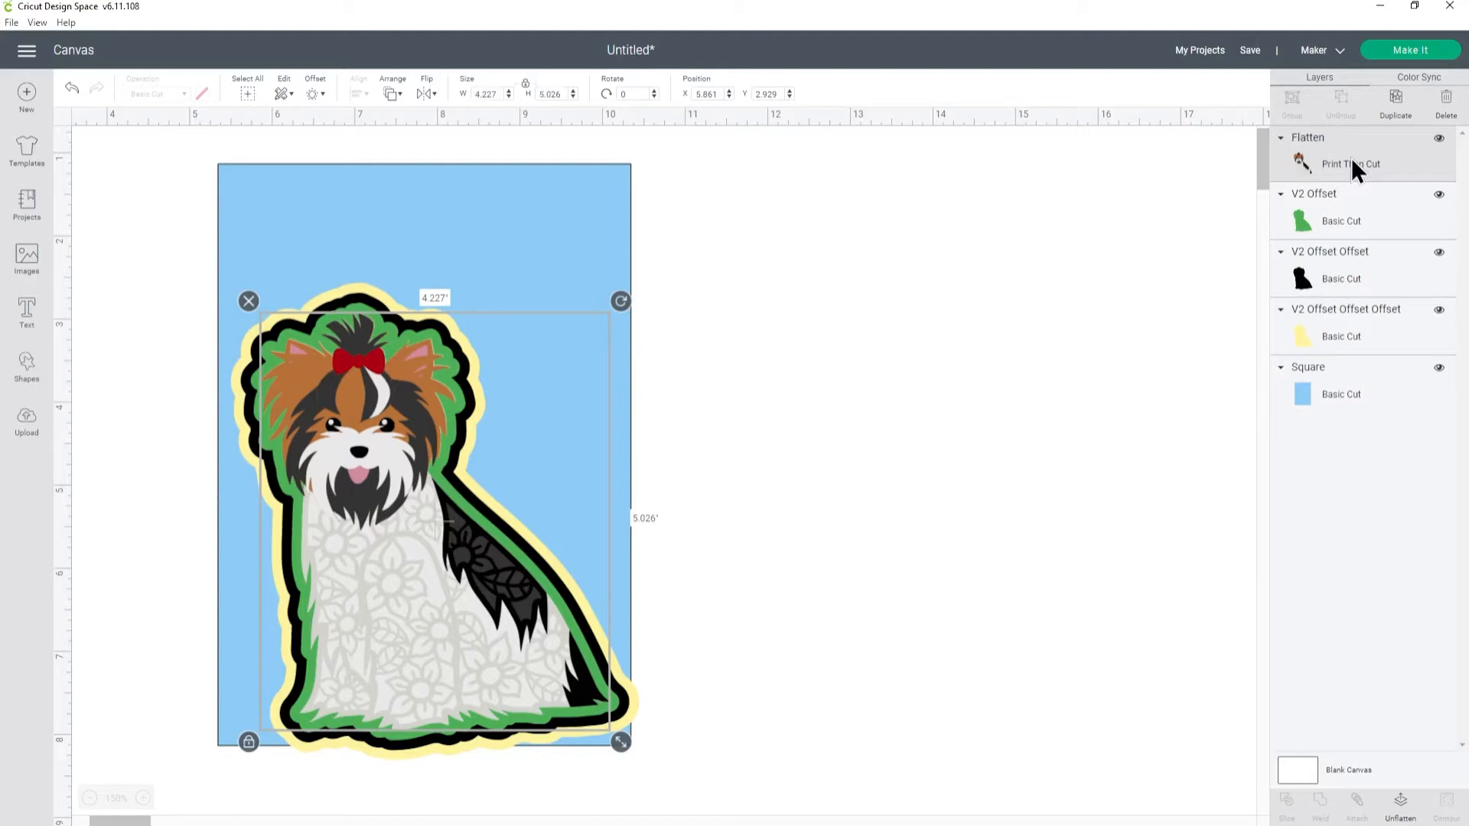
# Step: Group the flattened dog with its green, black and light yellow offset layers
pyautogui.keyDown('shift'); pyautogui.click(1332, 212); pyautogui.keyUp('shift')
pyautogui.keyDown('shift'); pyautogui.click(1334, 264); pyautogui.keyUp('shift')
pyautogui.keyDown('shift'); pyautogui.click(1341, 337); pyautogui.keyUp('shift')
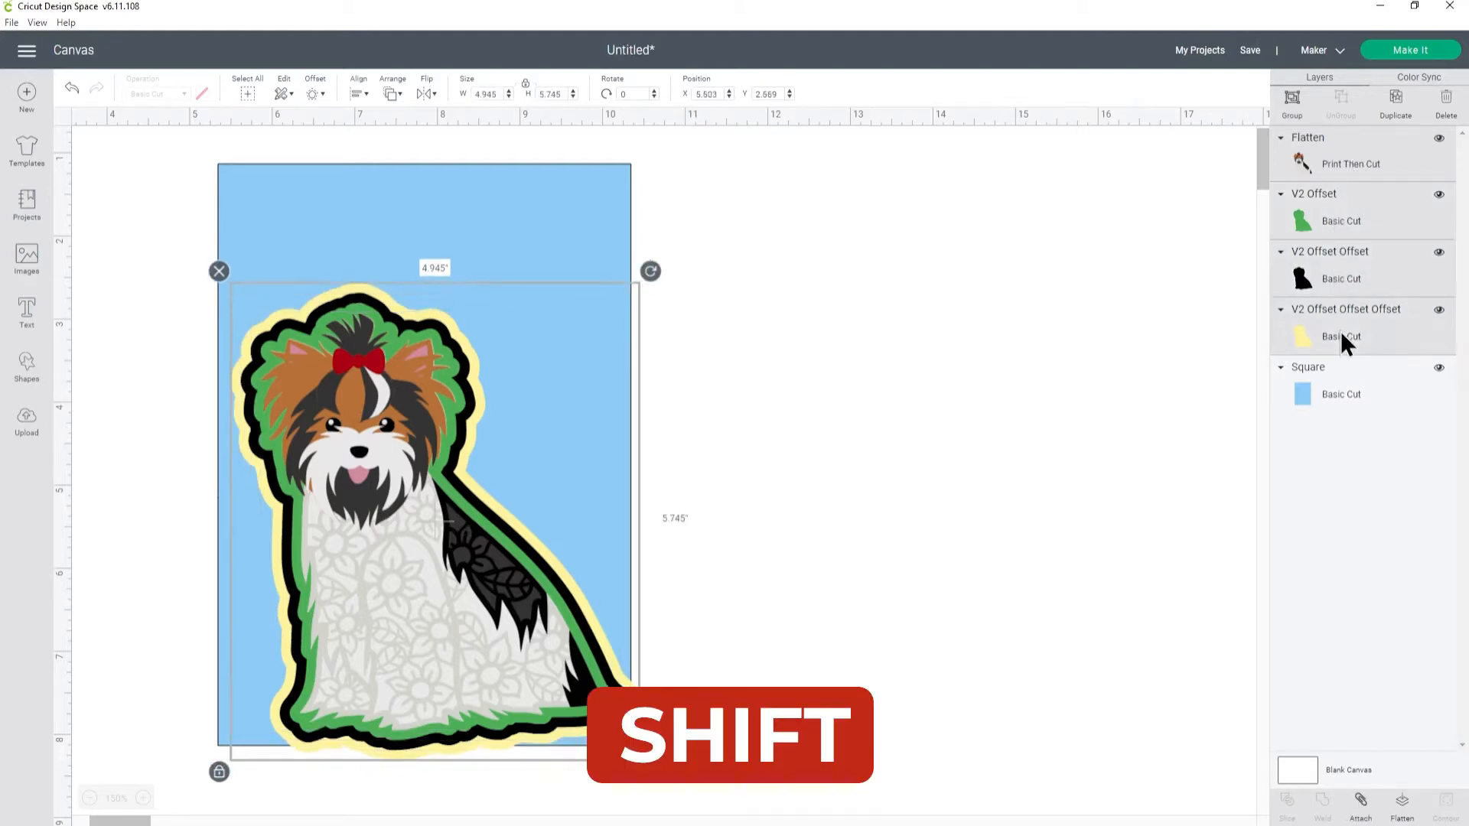
pyautogui.click(1292, 97)
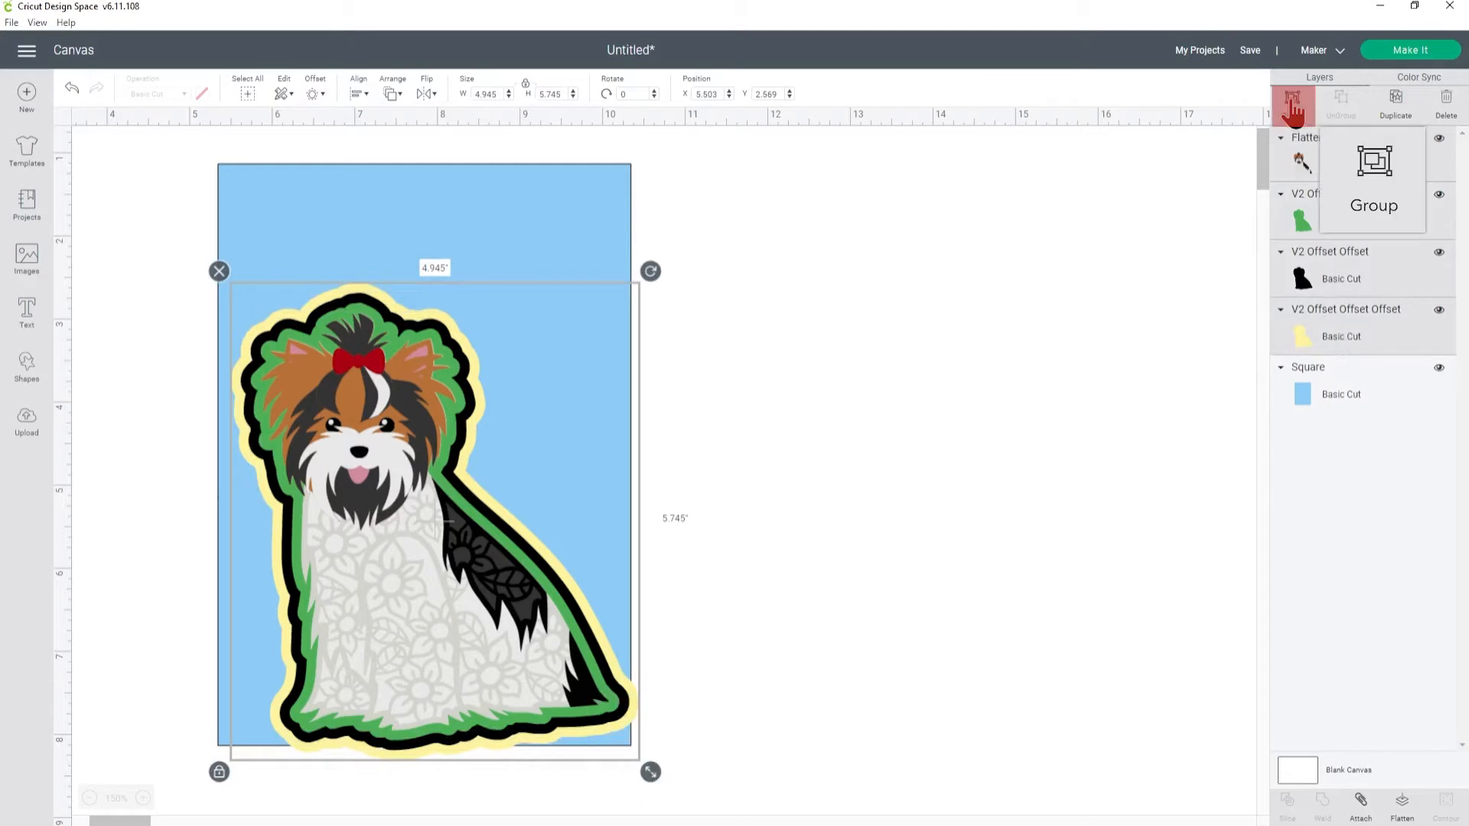
# Step: Shrink the grouped dog and outlines slightly and position the group inside the blue rectangle
pyautogui.moveTo(649, 773); pyautogui.dragTo(620, 761)
pyautogui.moveTo(537, 715); pyautogui.dragTo(538, 699)
pyautogui.click(712, 674)
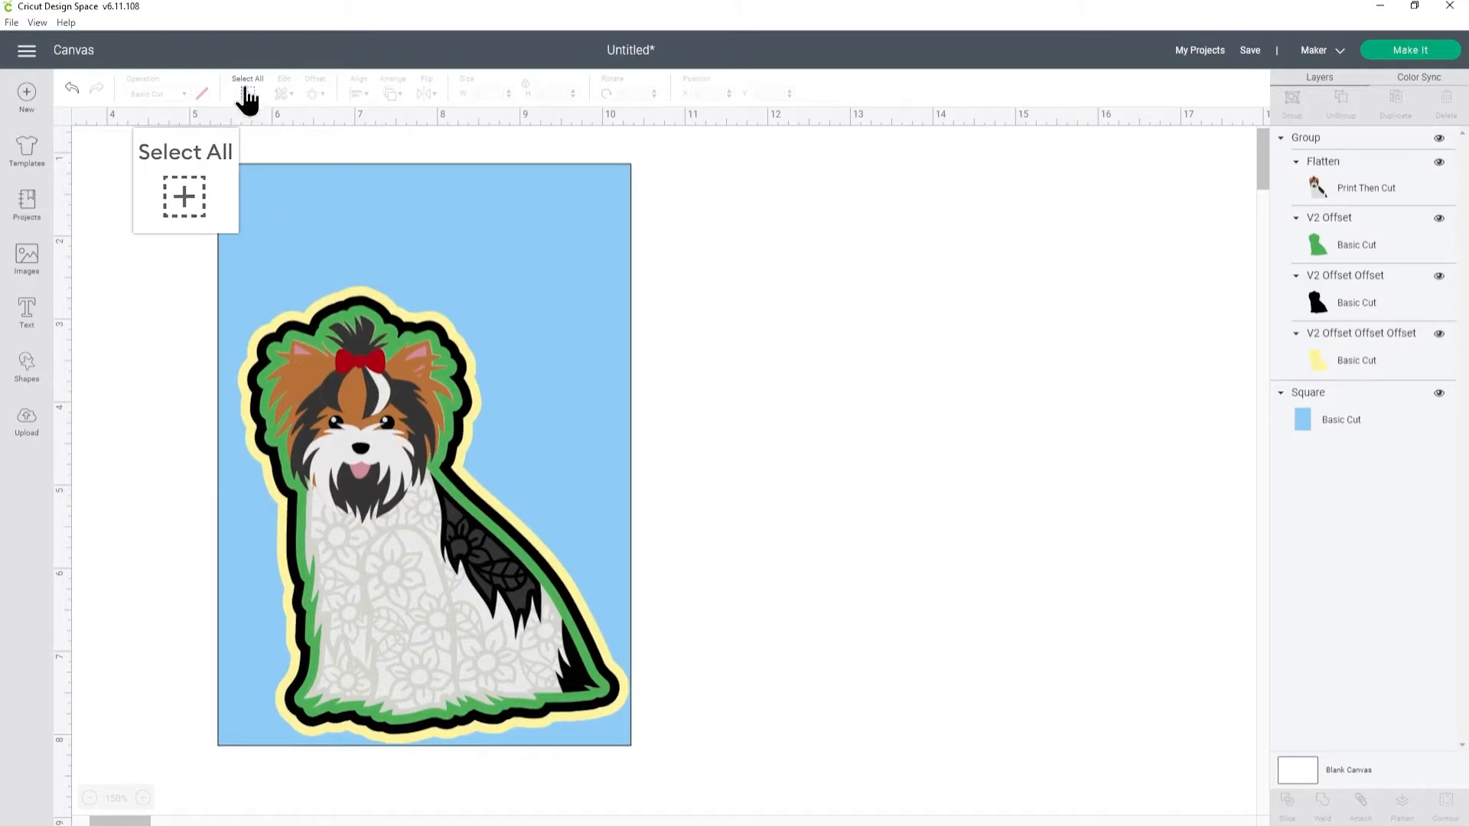
# Step: Align the dog group and the blue rectangle to their right and bottom edges
pyautogui.click(246, 92)
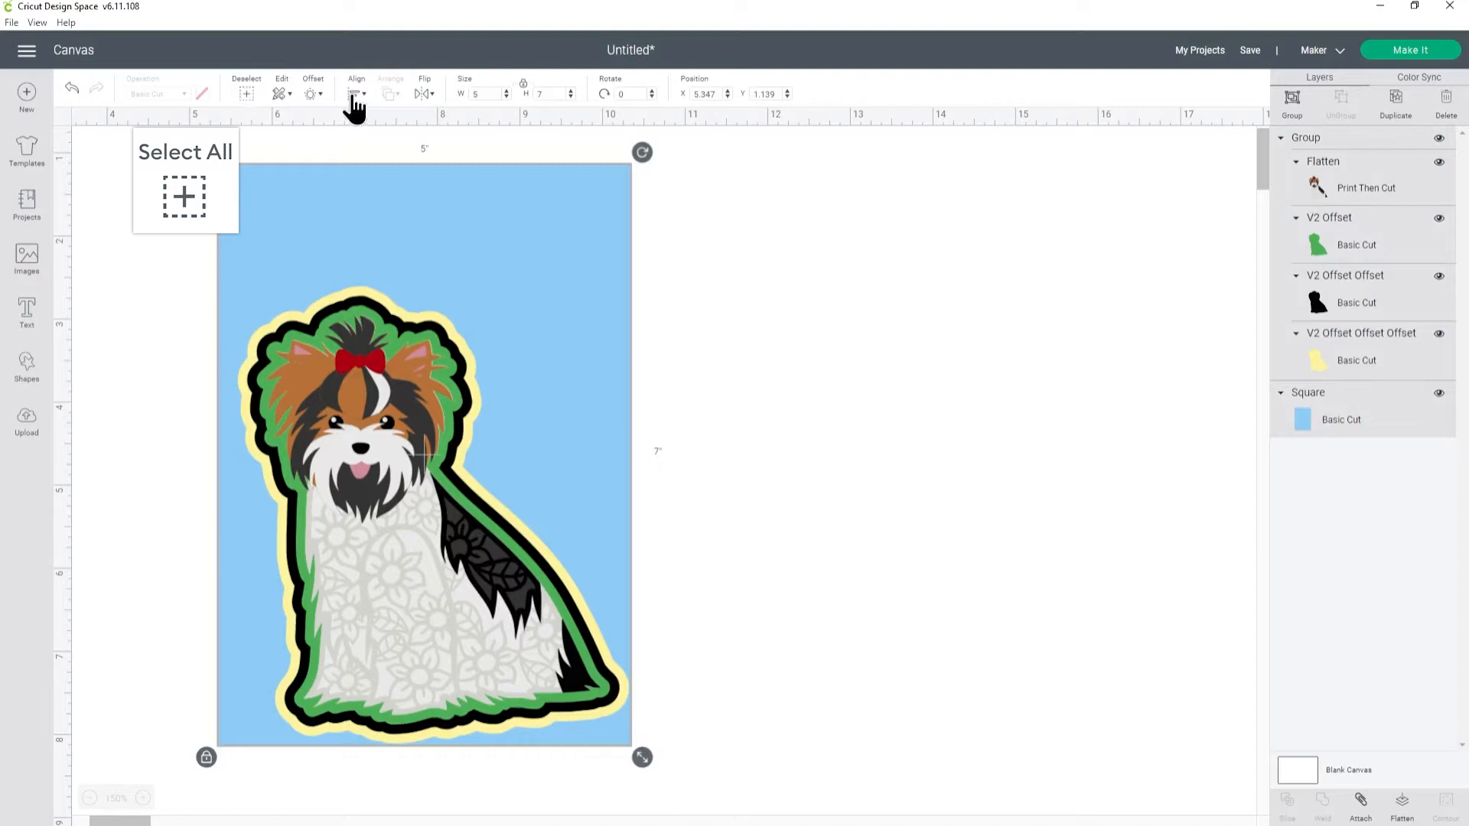
pyautogui.click(356, 94)
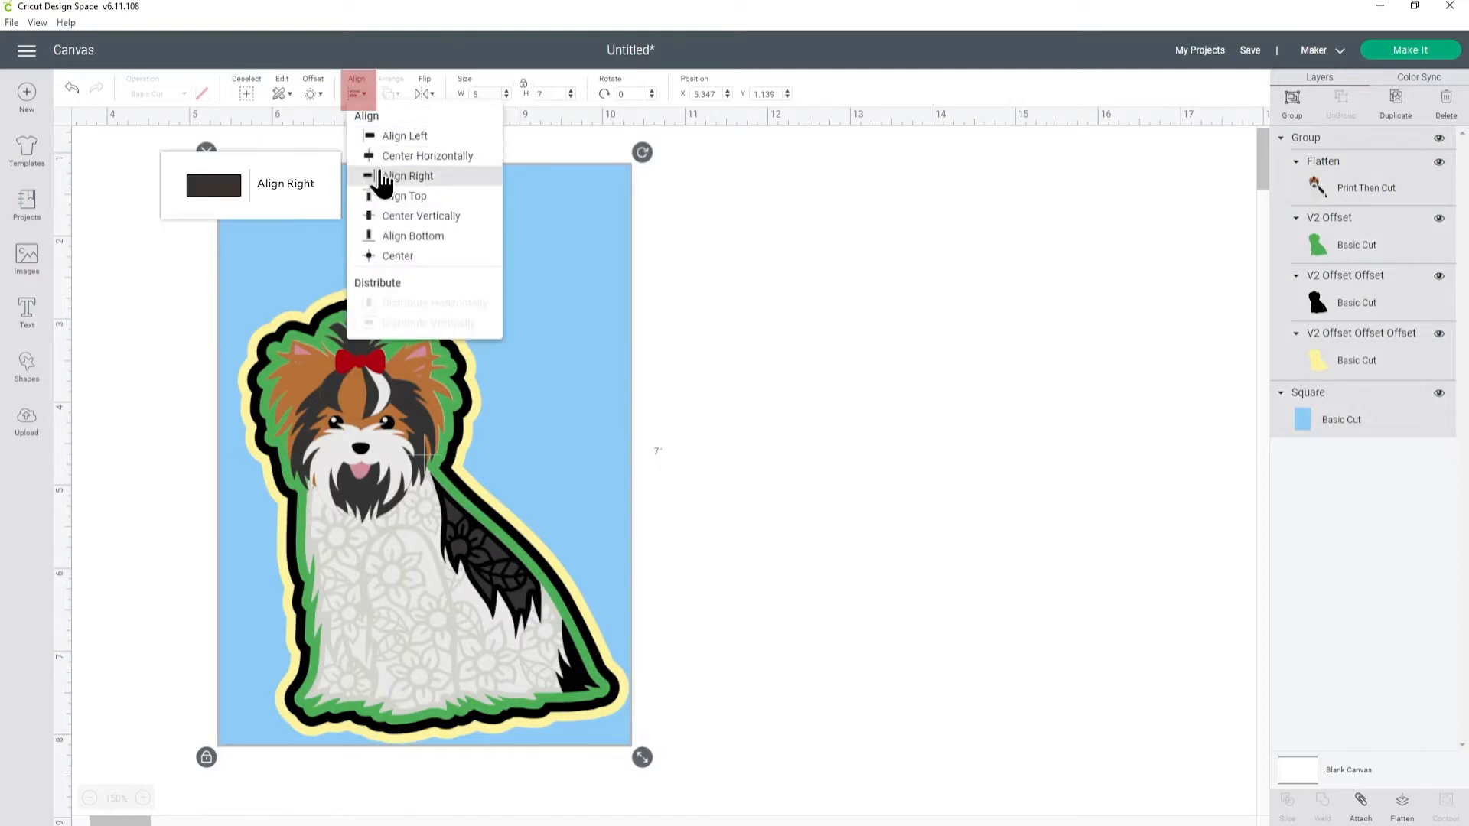
pyautogui.click(380, 177)
pyautogui.click(363, 94)
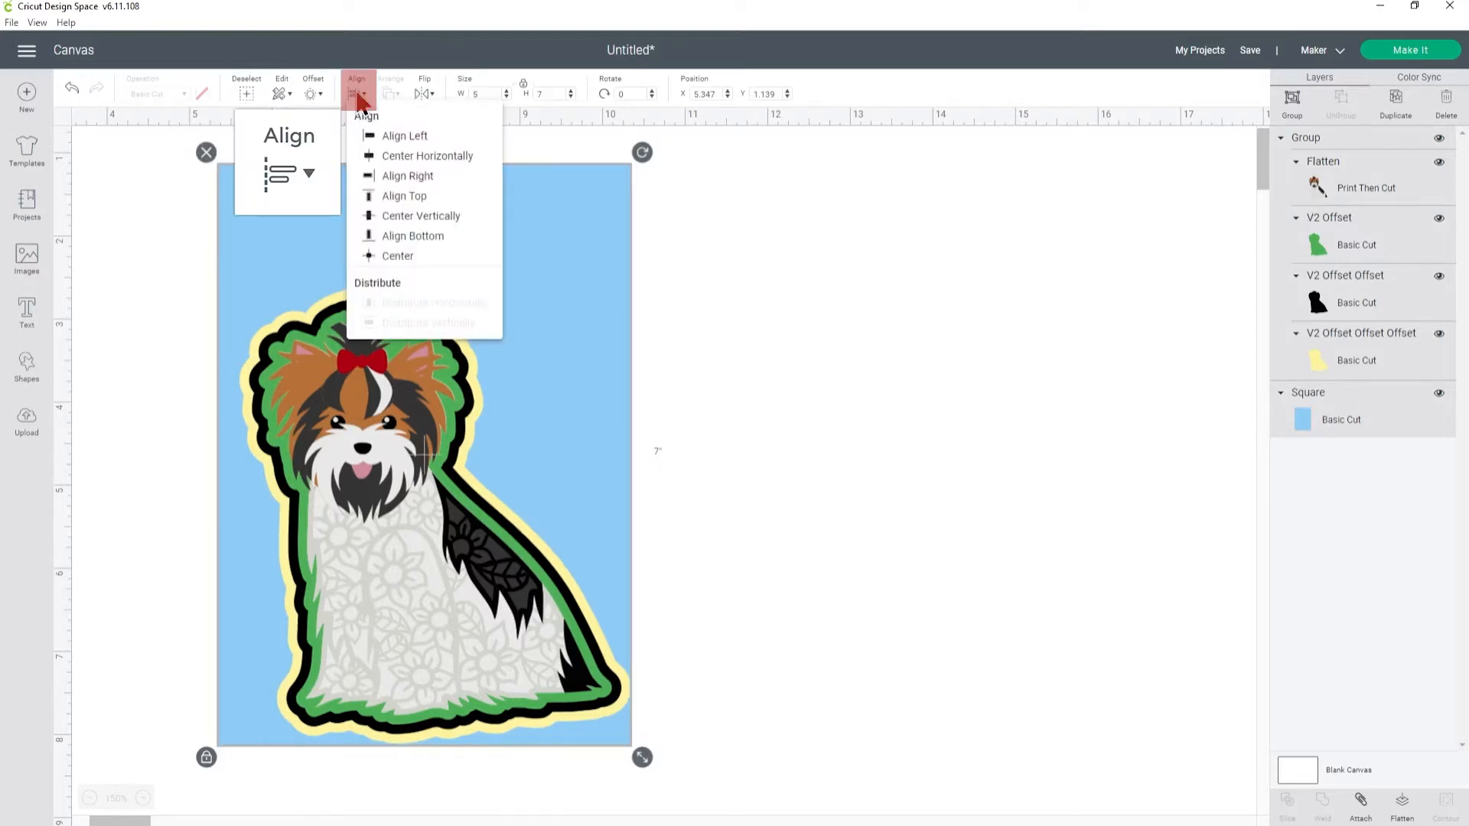
pyautogui.click(399, 236)
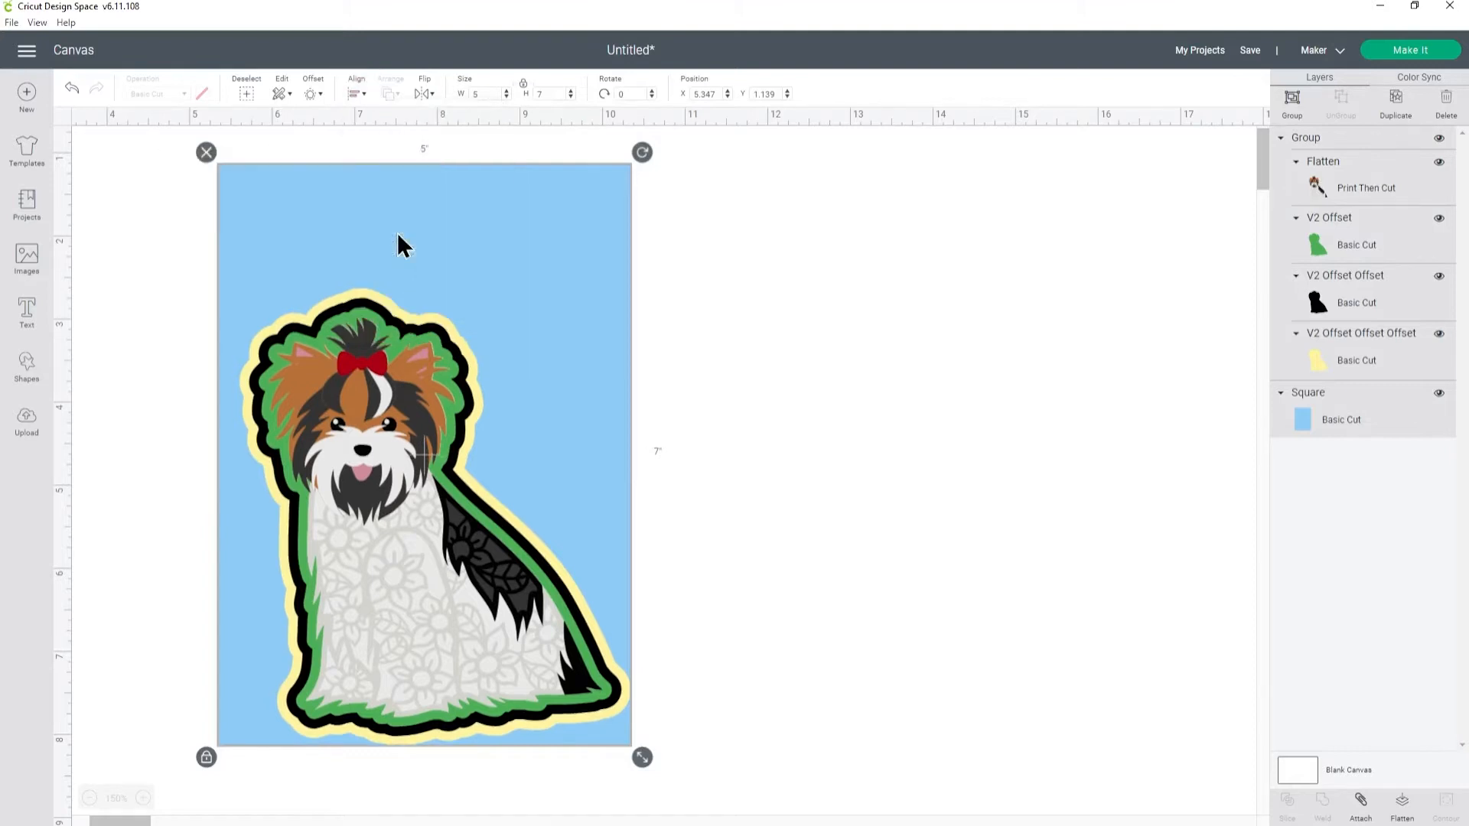
pyautogui.click(817, 448)
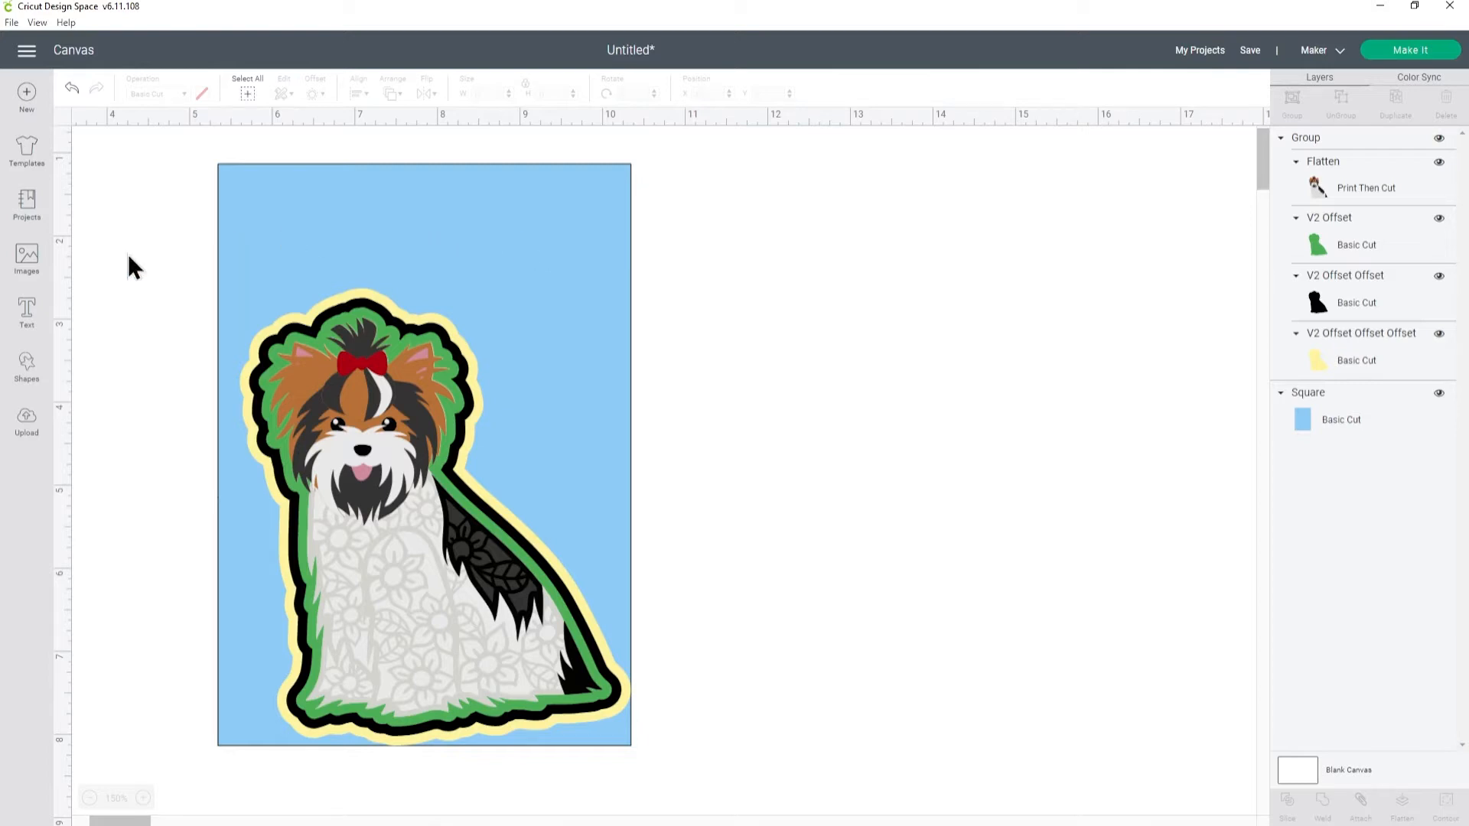
# Step: Search the image library for "flowers" and filter the images to the Cut Only operation type
pyautogui.click(63, 291)
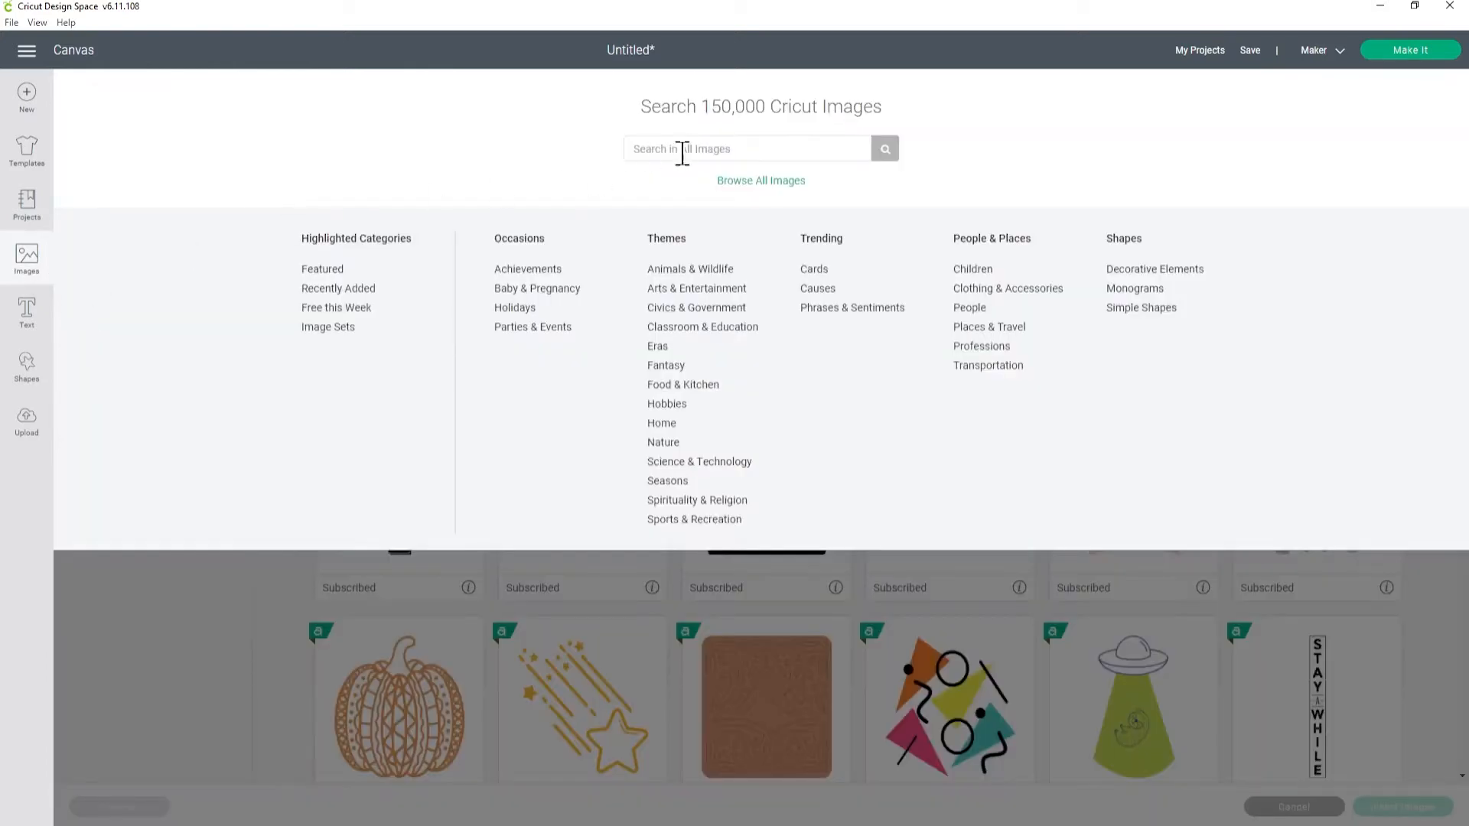
pyautogui.write('flowers')
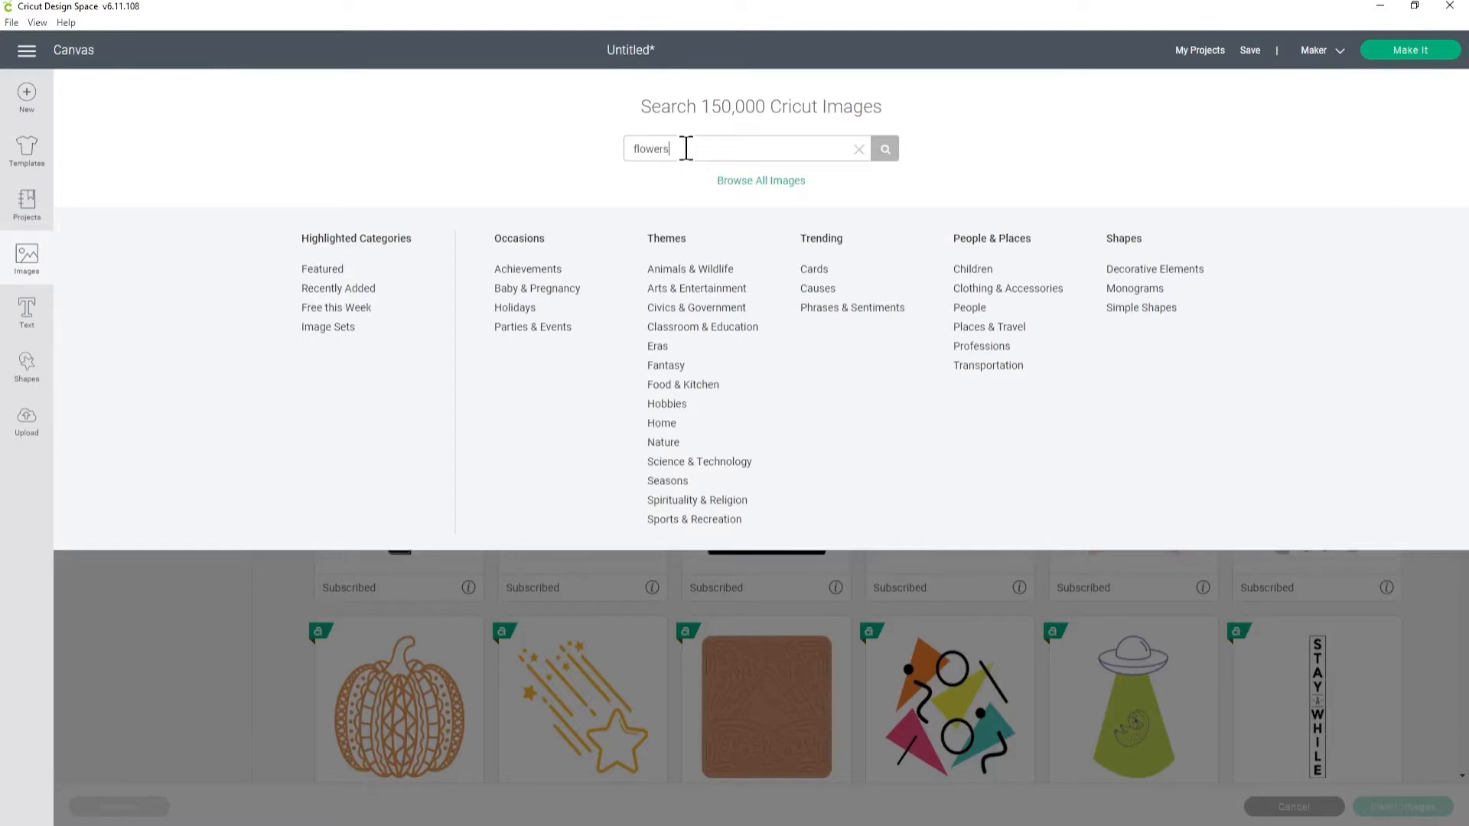
pyautogui.press('Return')
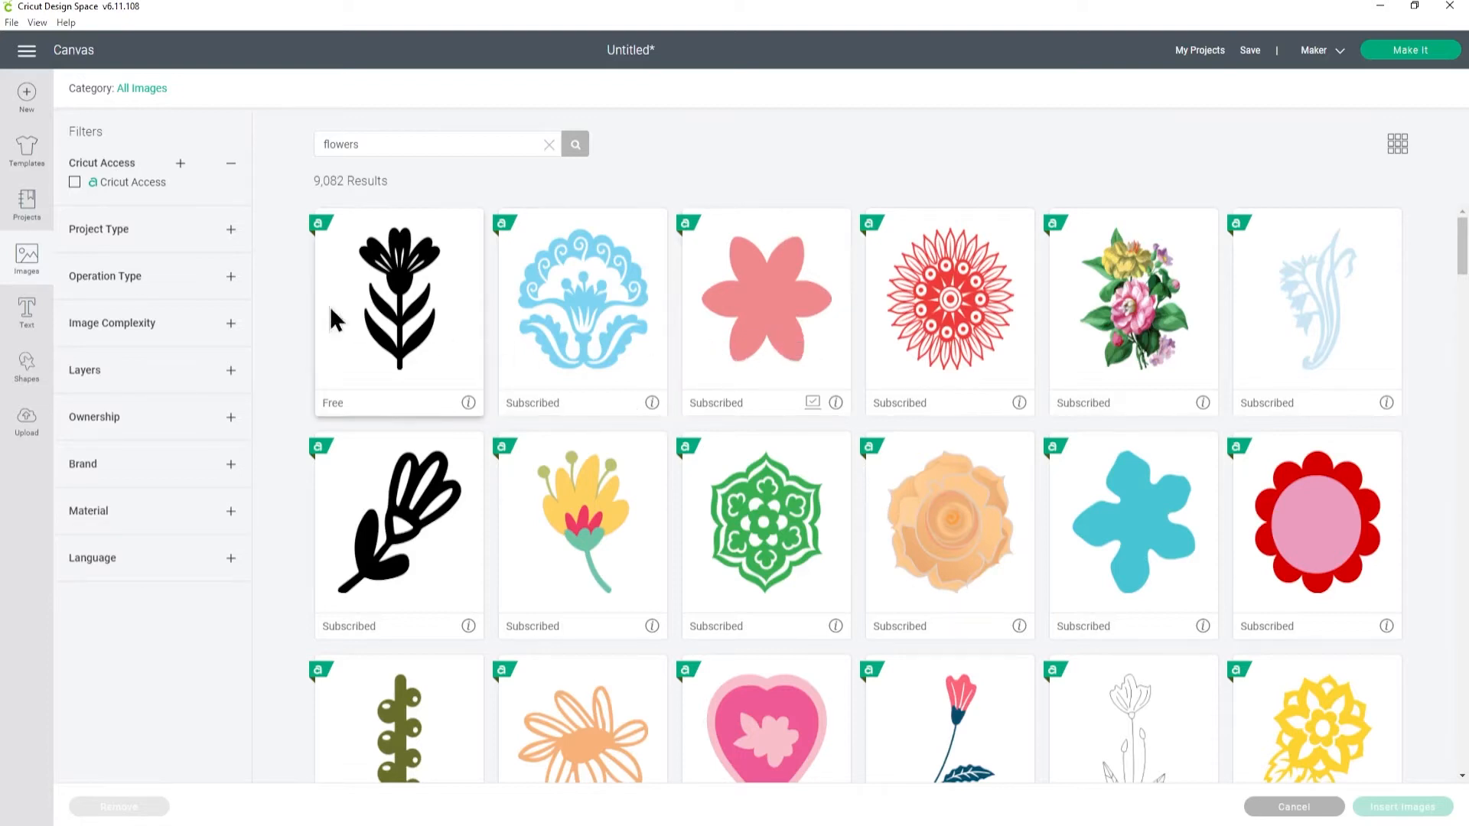
pyautogui.click(230, 277)
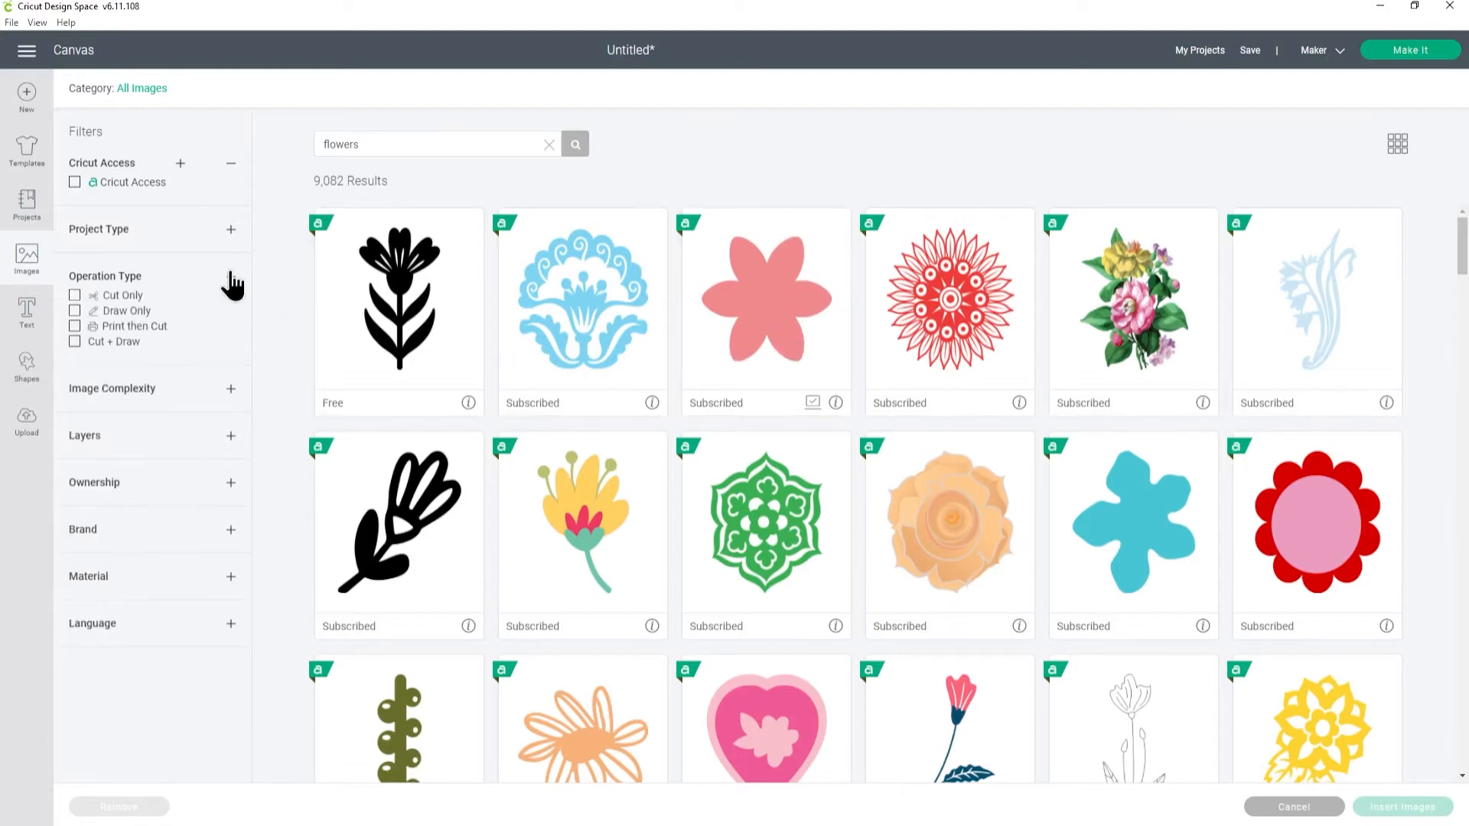
pyautogui.click(127, 298)
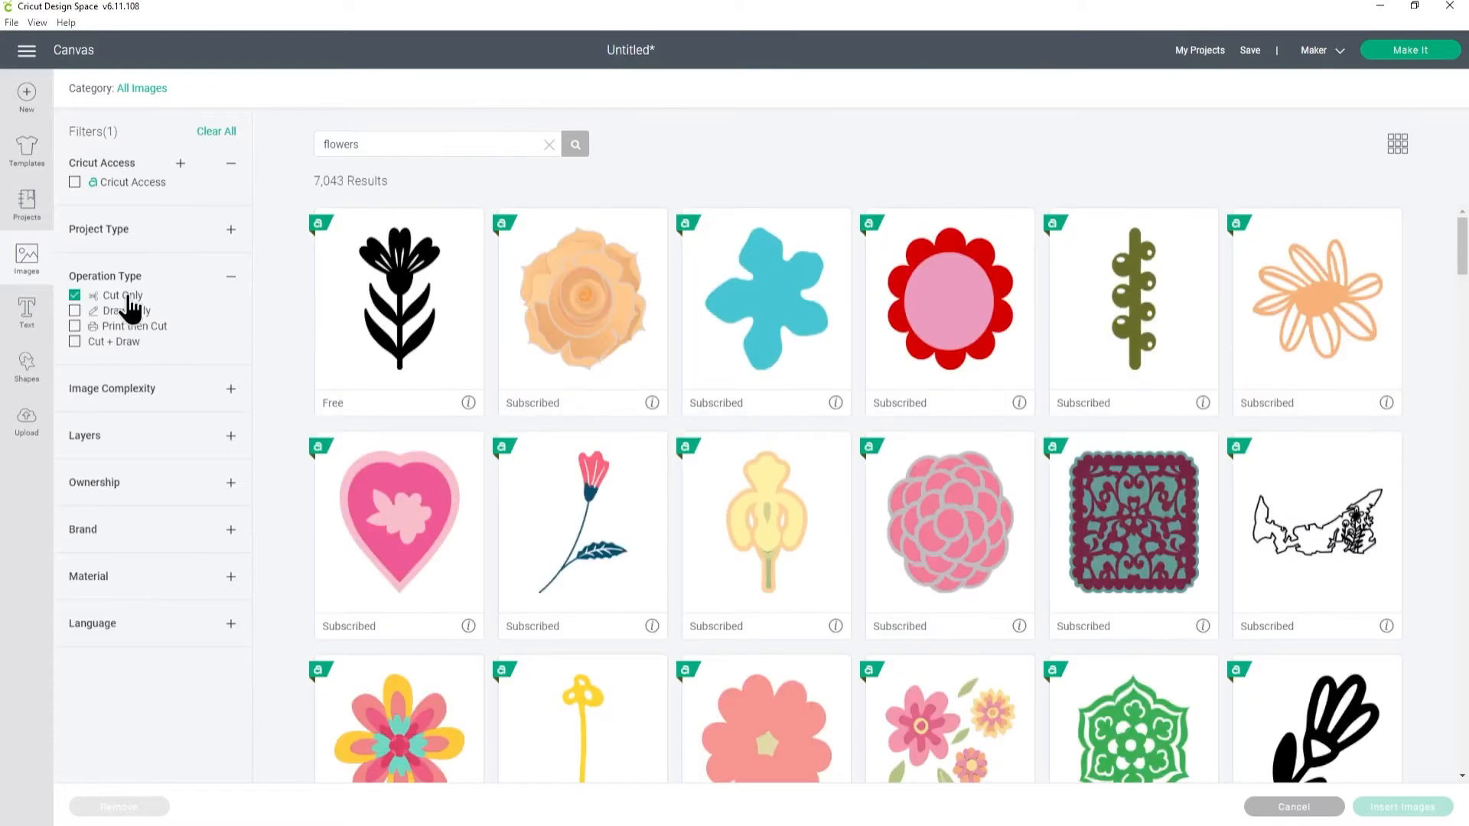
# Step: Browse the flower results and narrow them to single-layer images
pyautogui.scroll(-6, 398, 309)
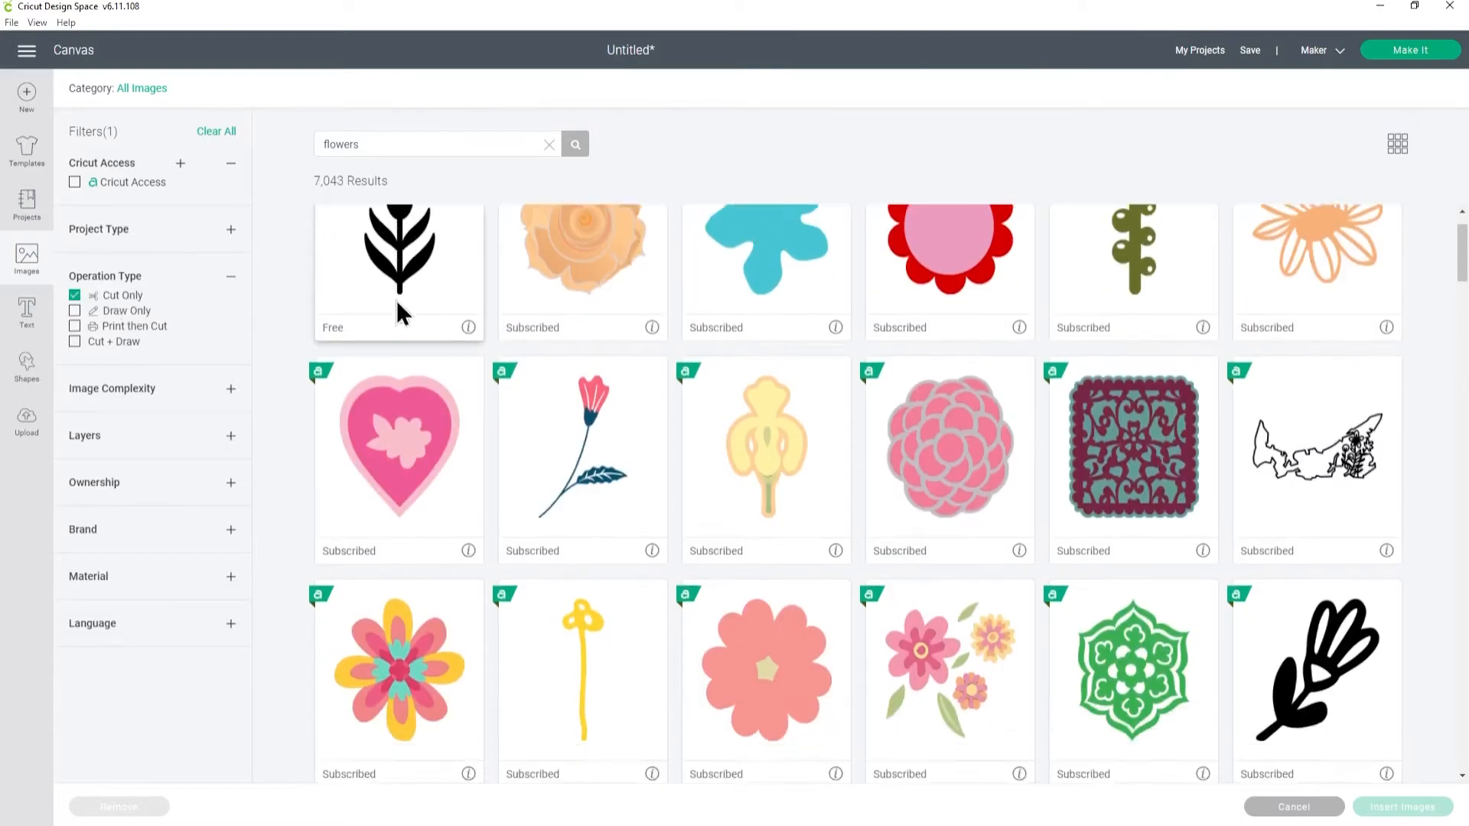
pyautogui.scroll(-4, 396, 300)
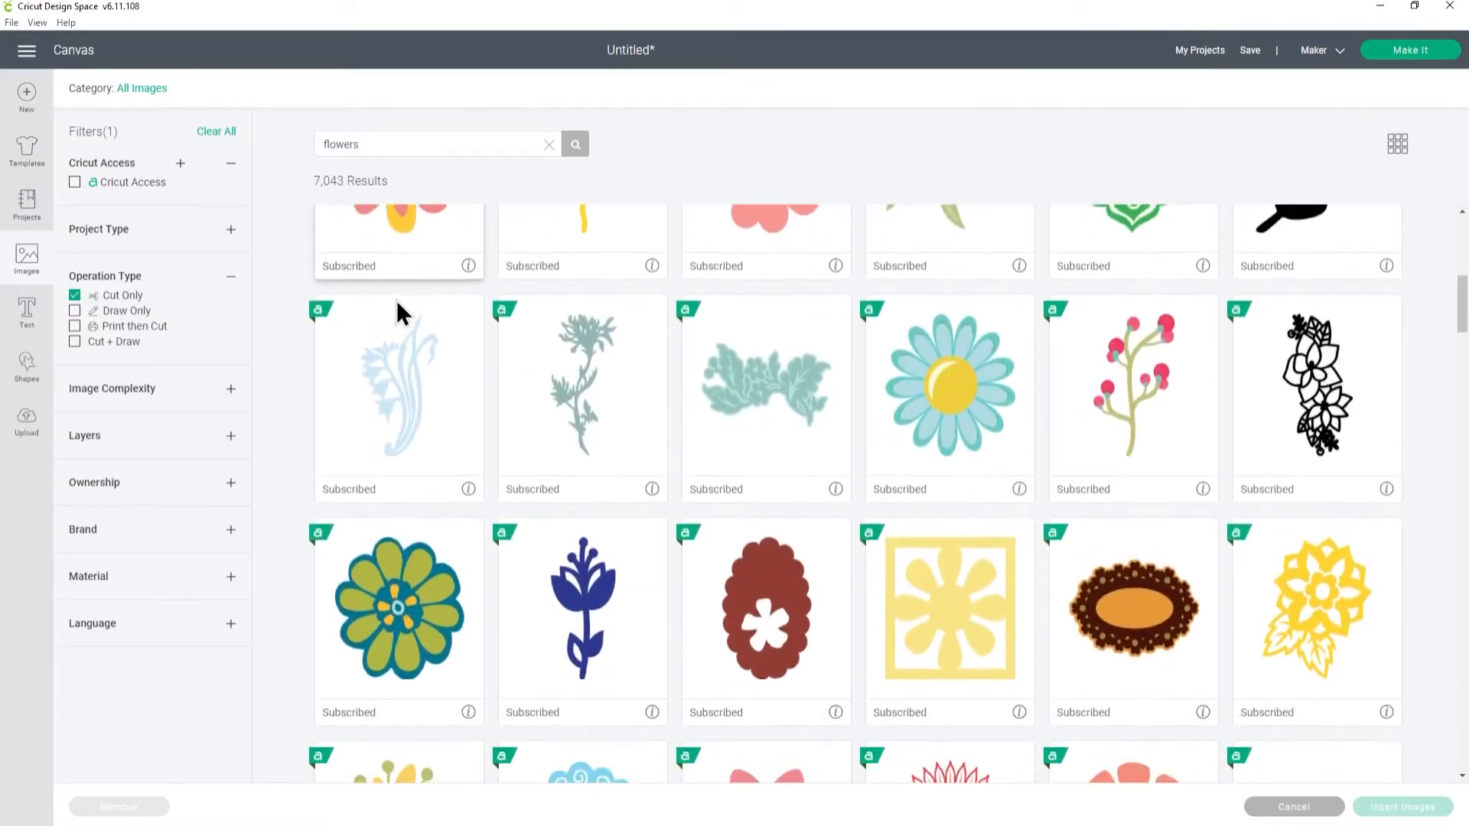
pyautogui.scroll(-1, 396, 300)
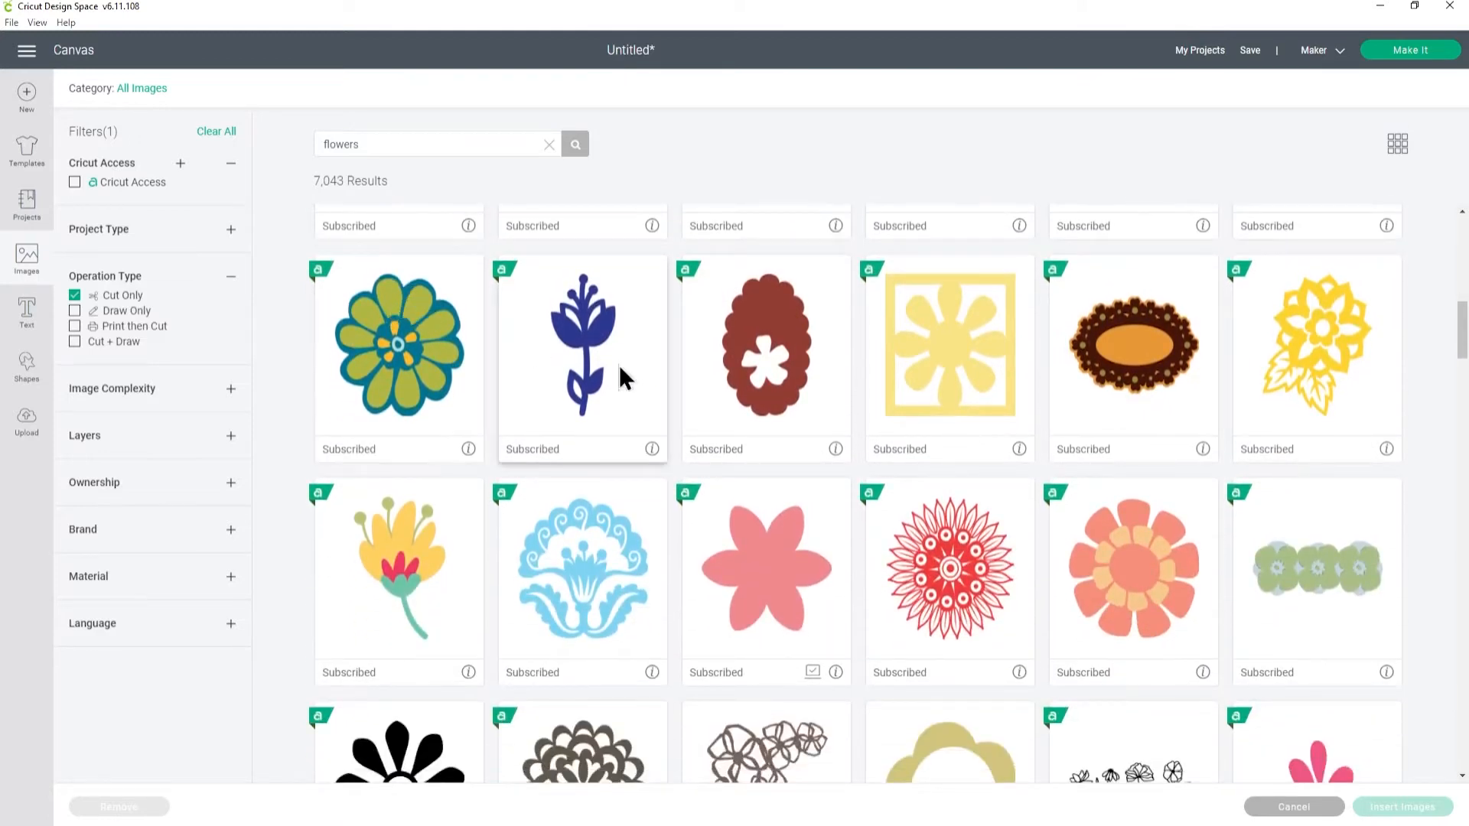
pyautogui.scroll(-1, 579, 368)
pyautogui.scroll(-2, 568, 372)
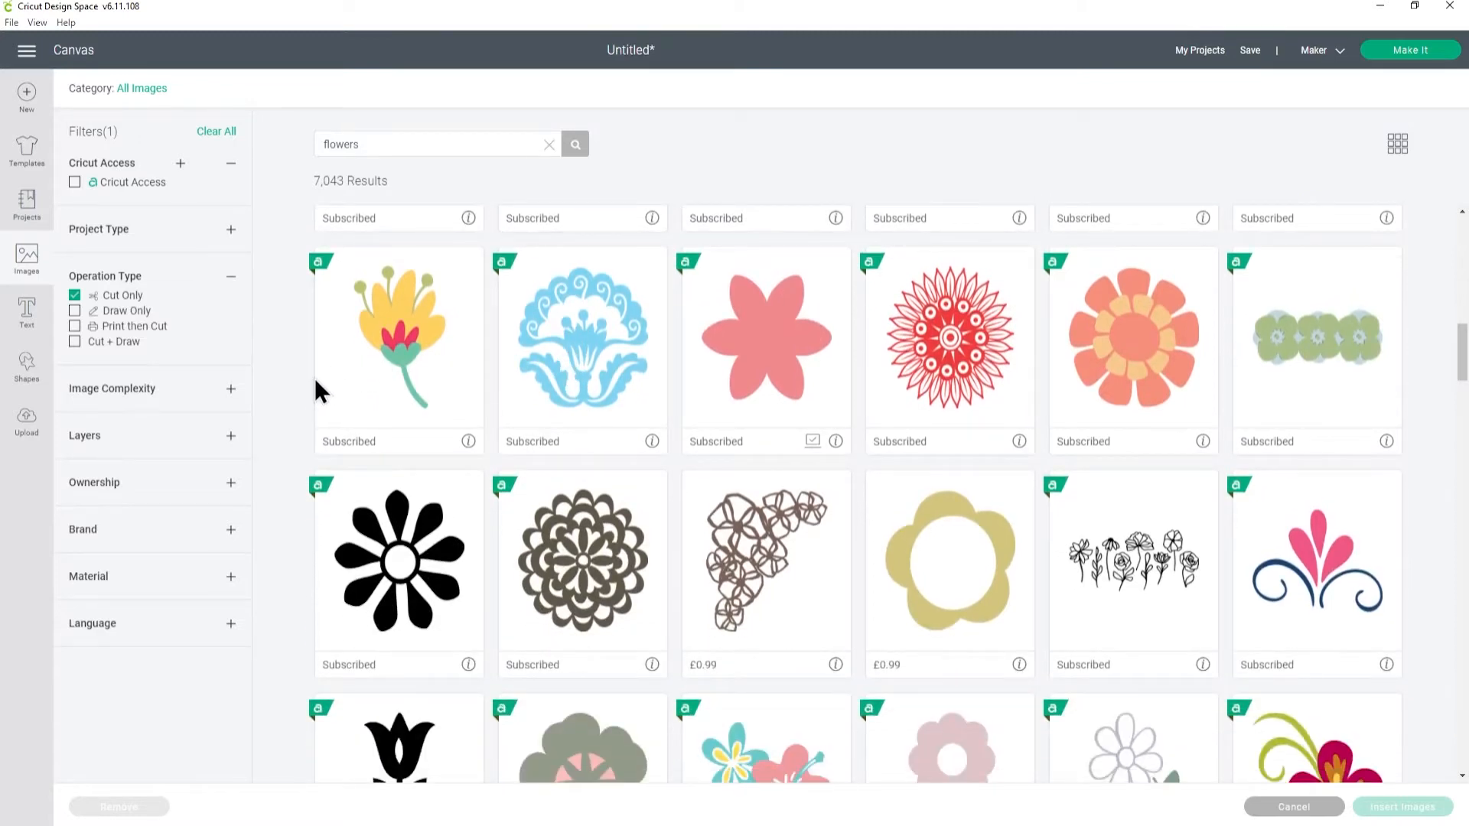
pyautogui.click(231, 436)
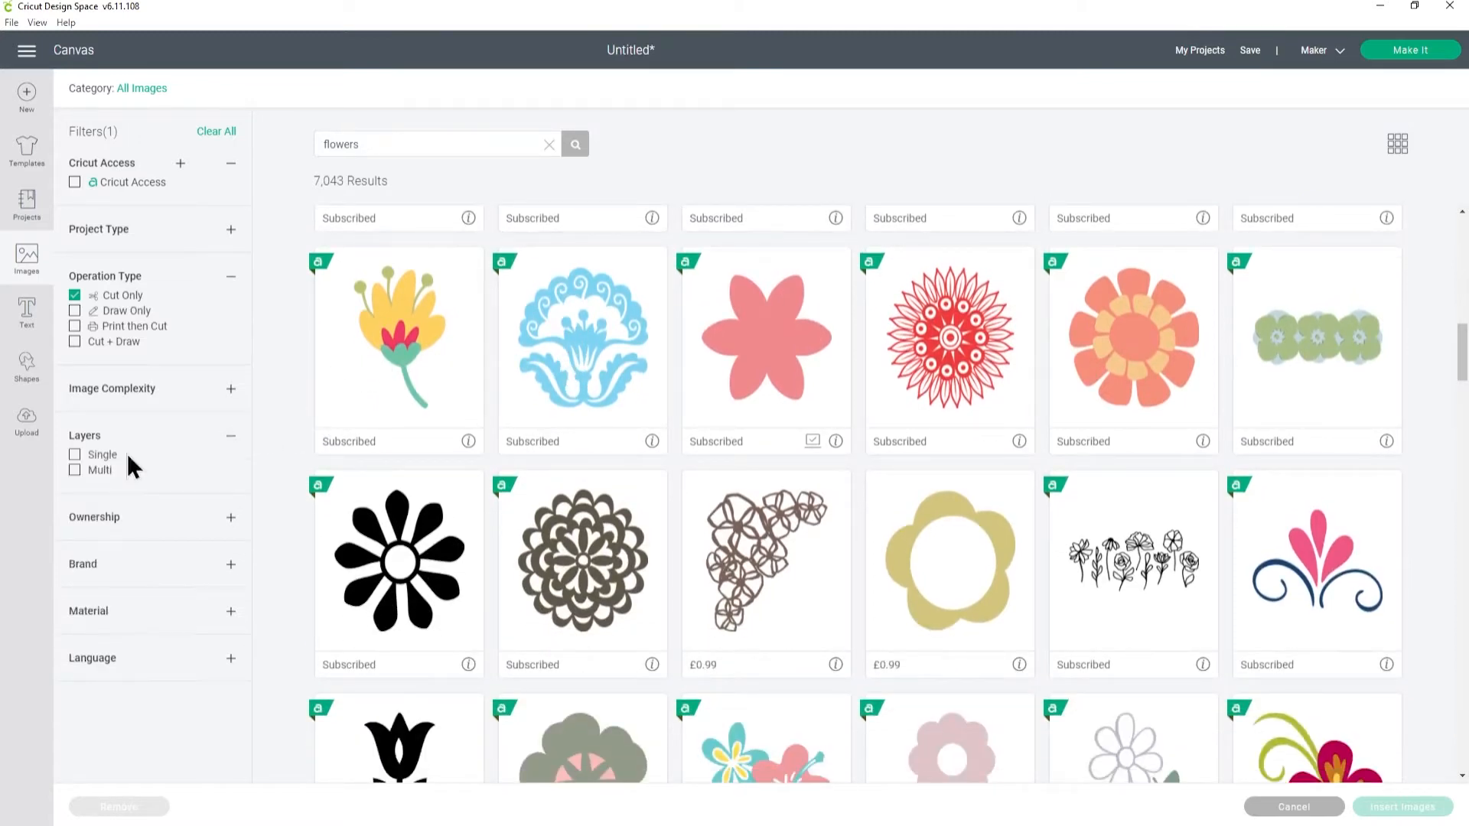
pyautogui.click(75, 454)
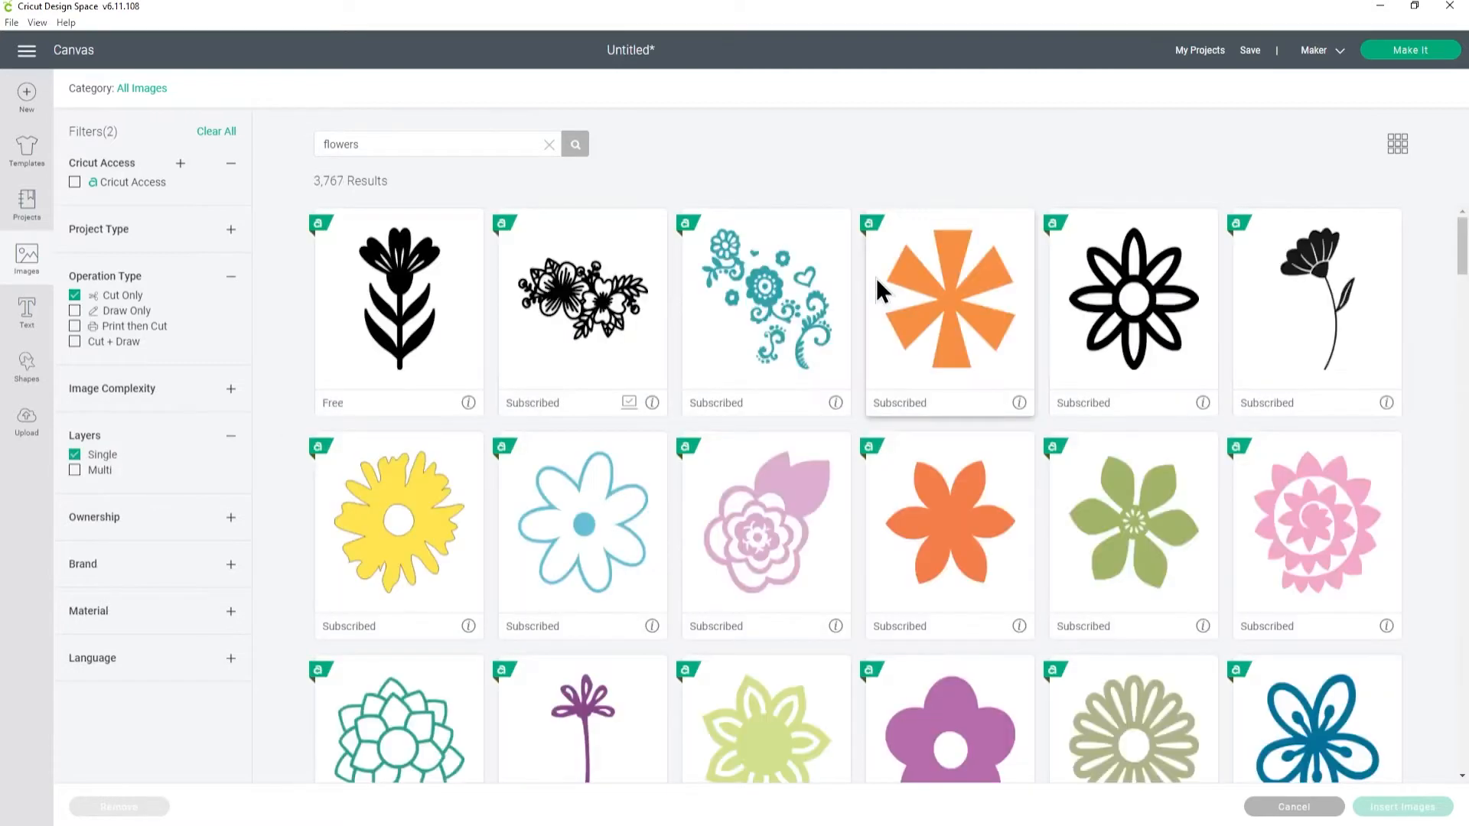
# Step: Select the black diagonal flower spray with leaves from the single-layer flower images
pyautogui.scroll(-6, 879, 290)
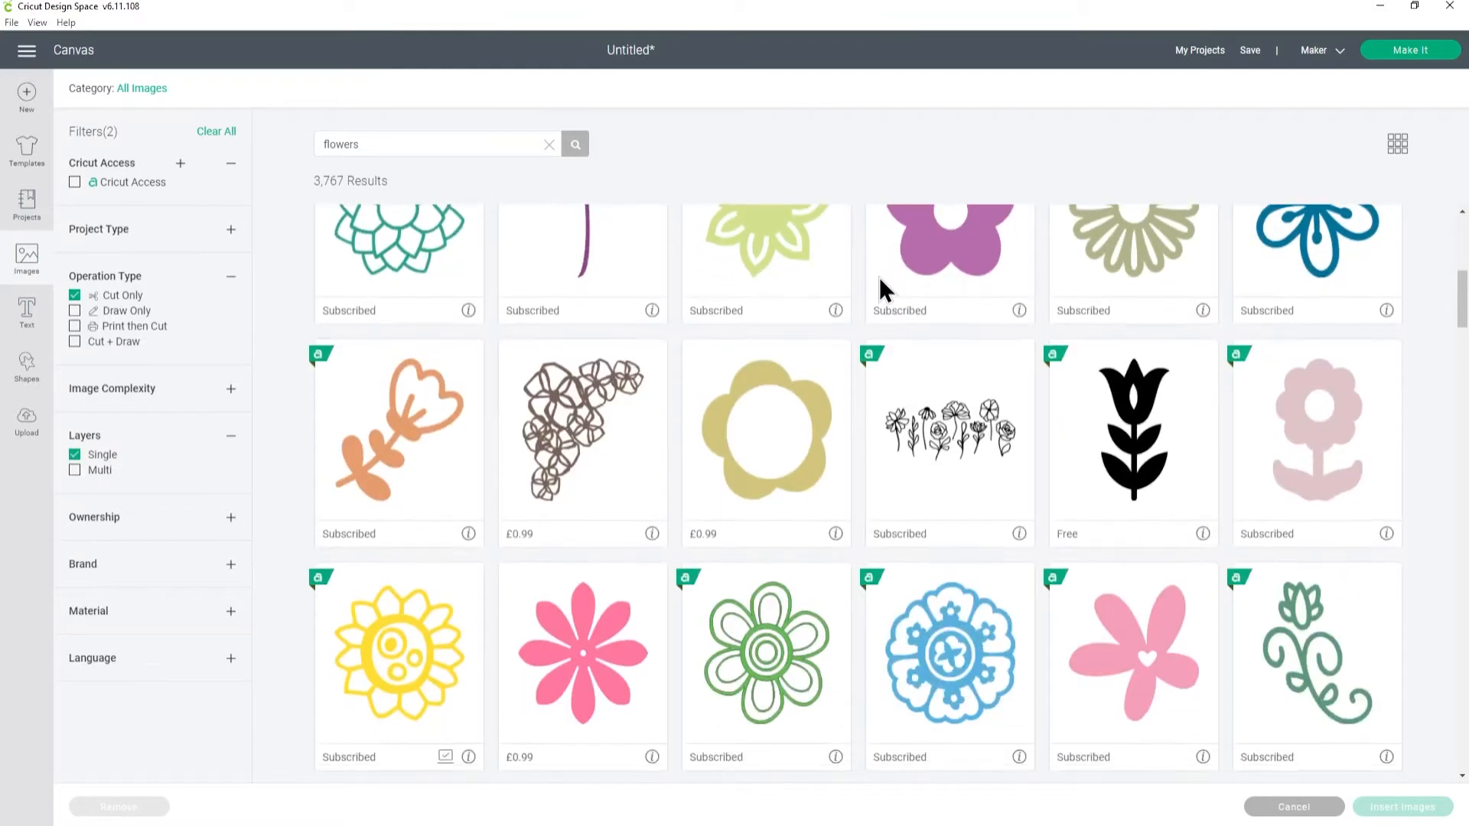
pyautogui.scroll(-6, 879, 277)
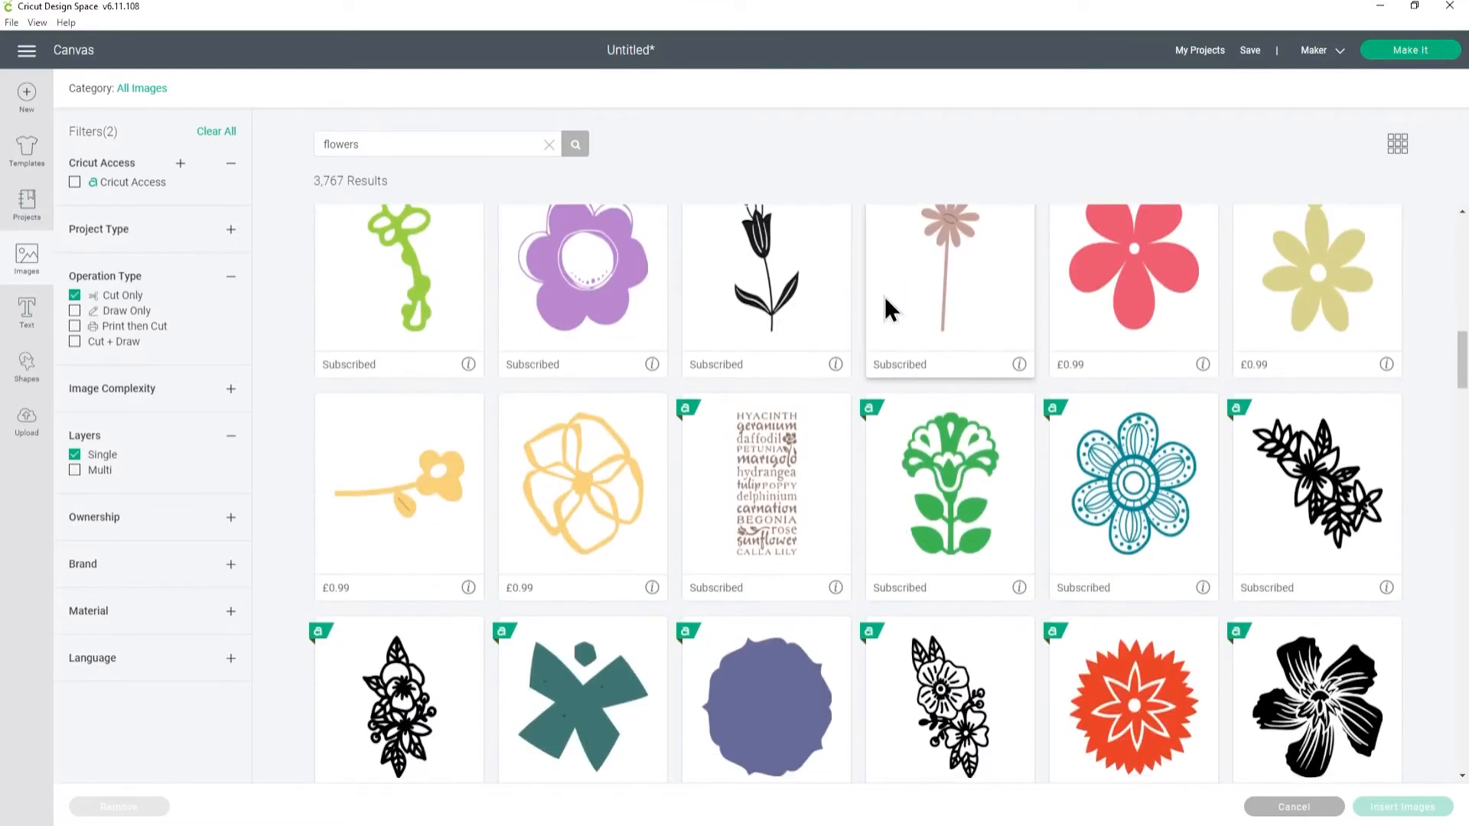
pyautogui.scroll(-2, 882, 298)
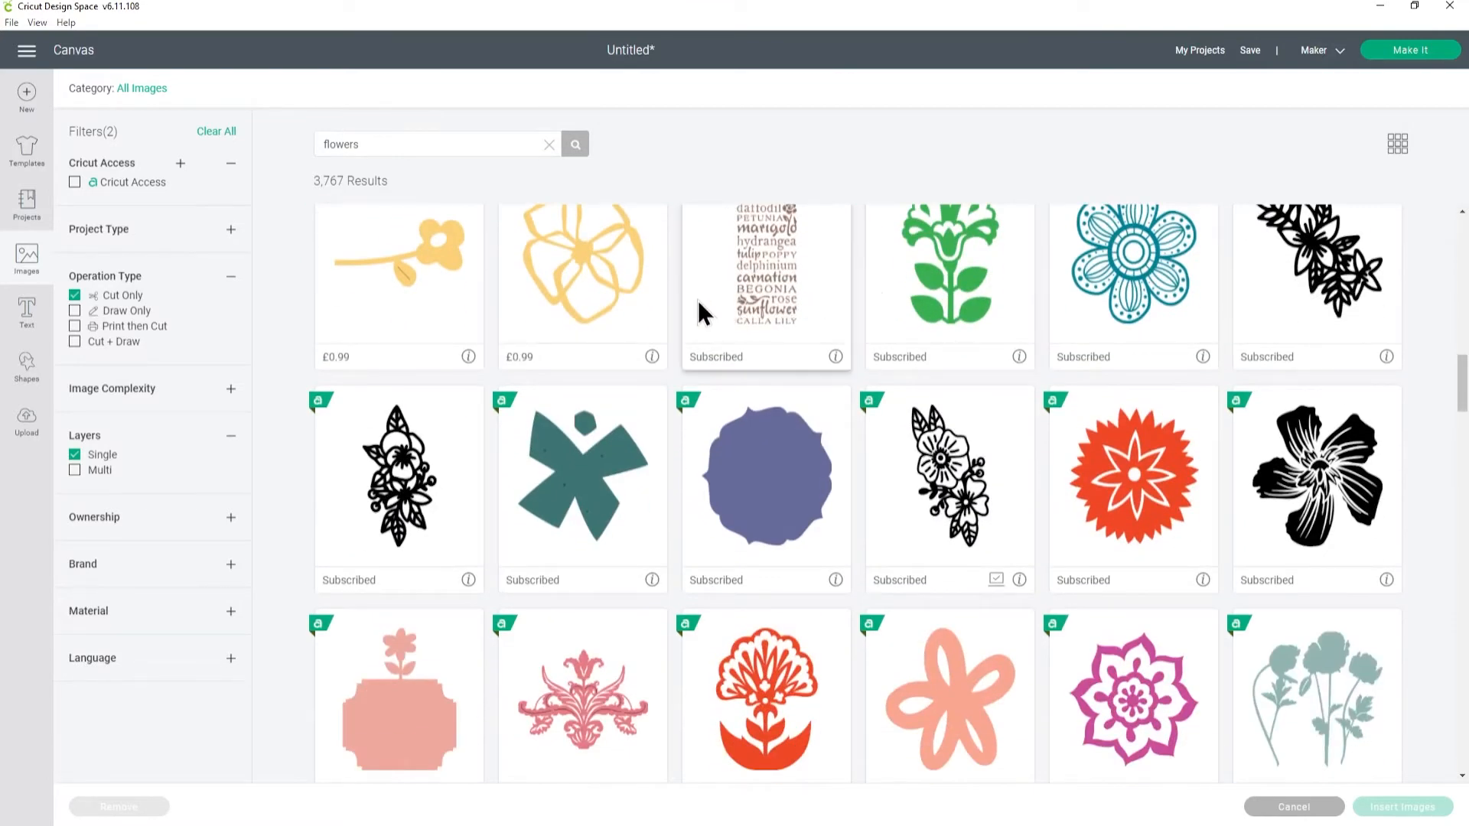
pyautogui.scroll(-1, 698, 300)
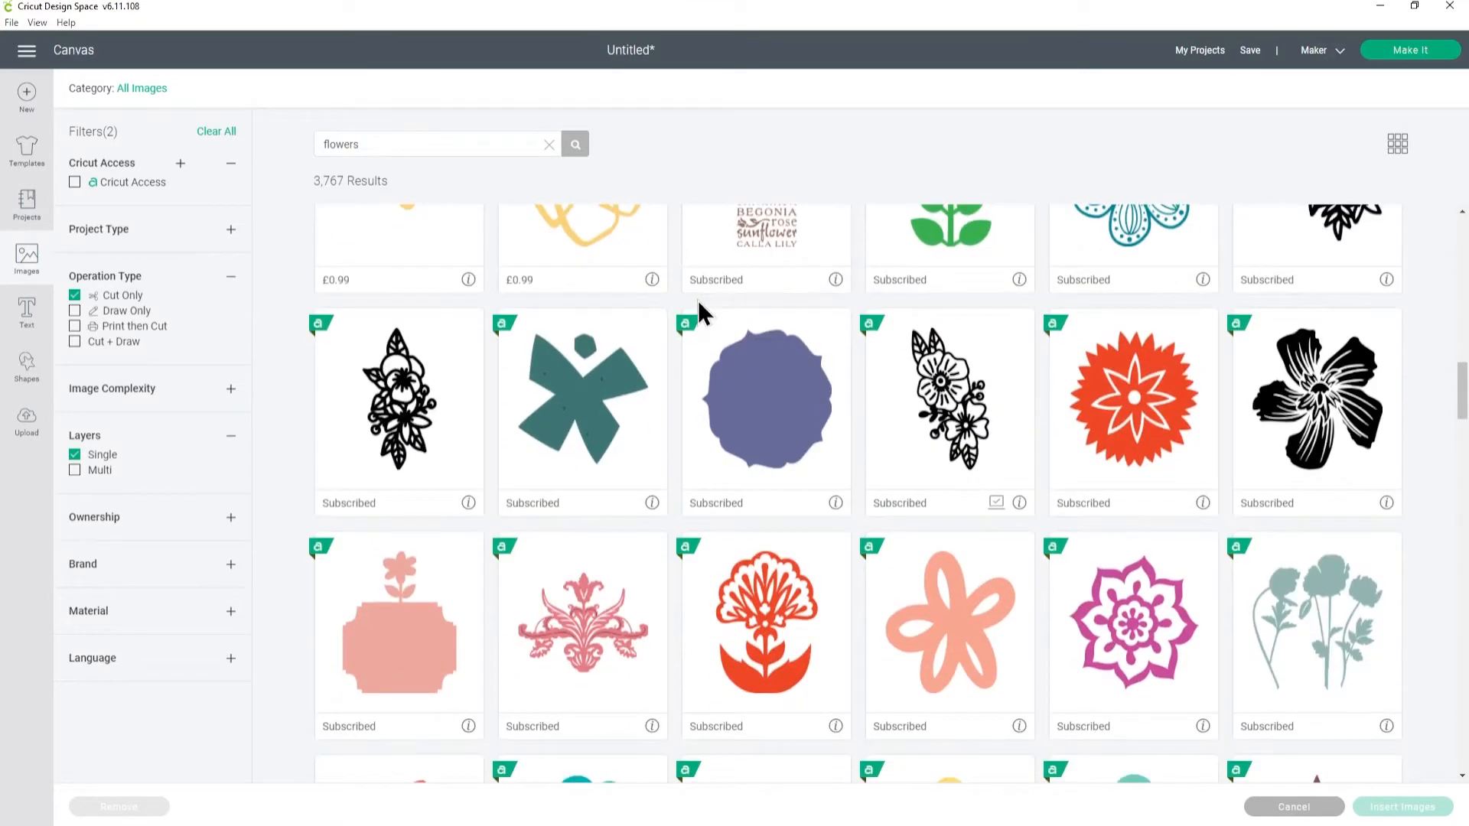
pyautogui.scroll(1, 698, 300)
pyautogui.click(1292, 302)
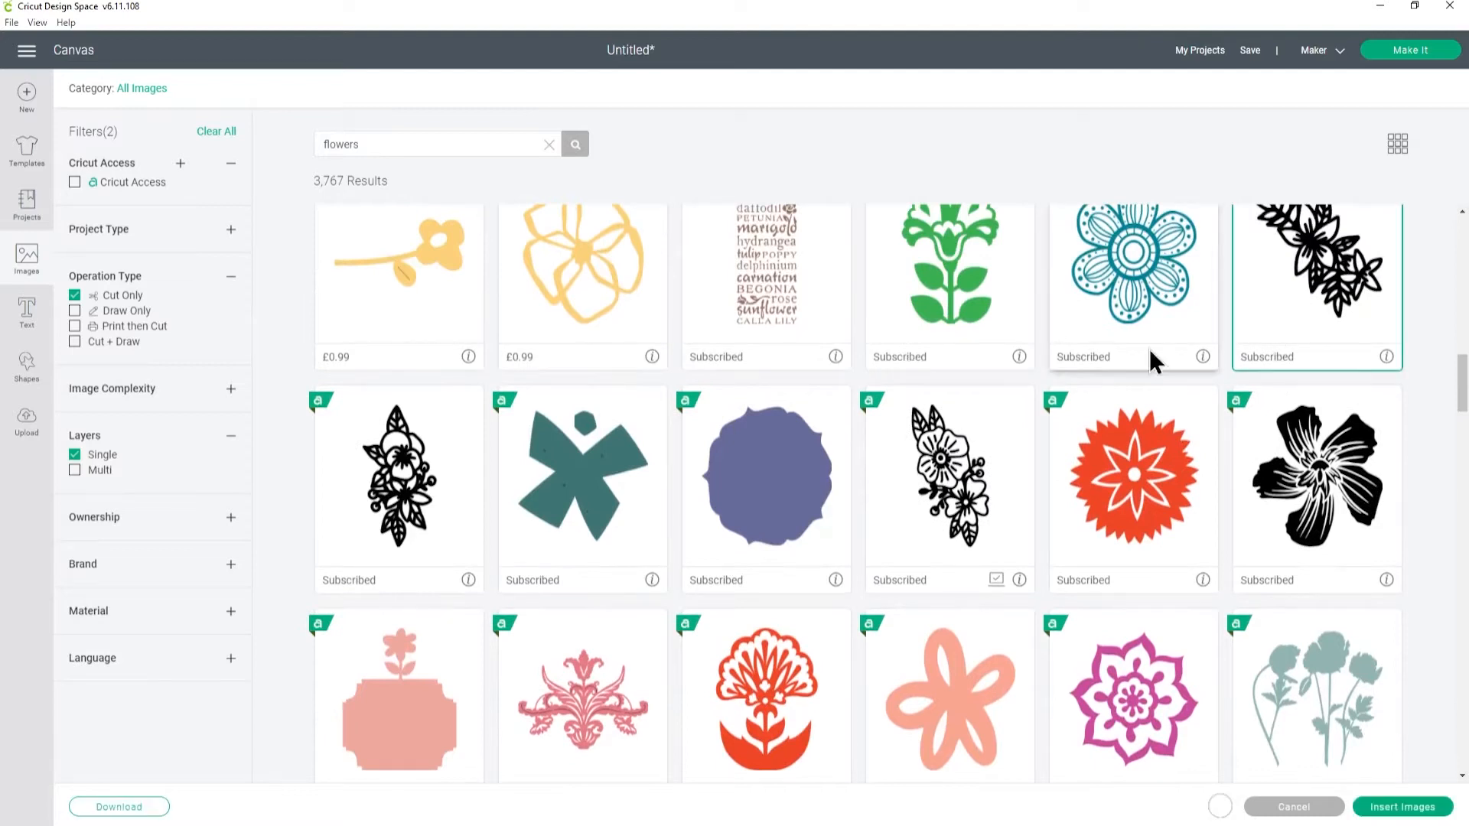
# Step: Add the square teal lattice pattern of small flowers to the image selection
pyautogui.scroll(-5, 928, 381)
pyautogui.scroll(-3, 927, 380)
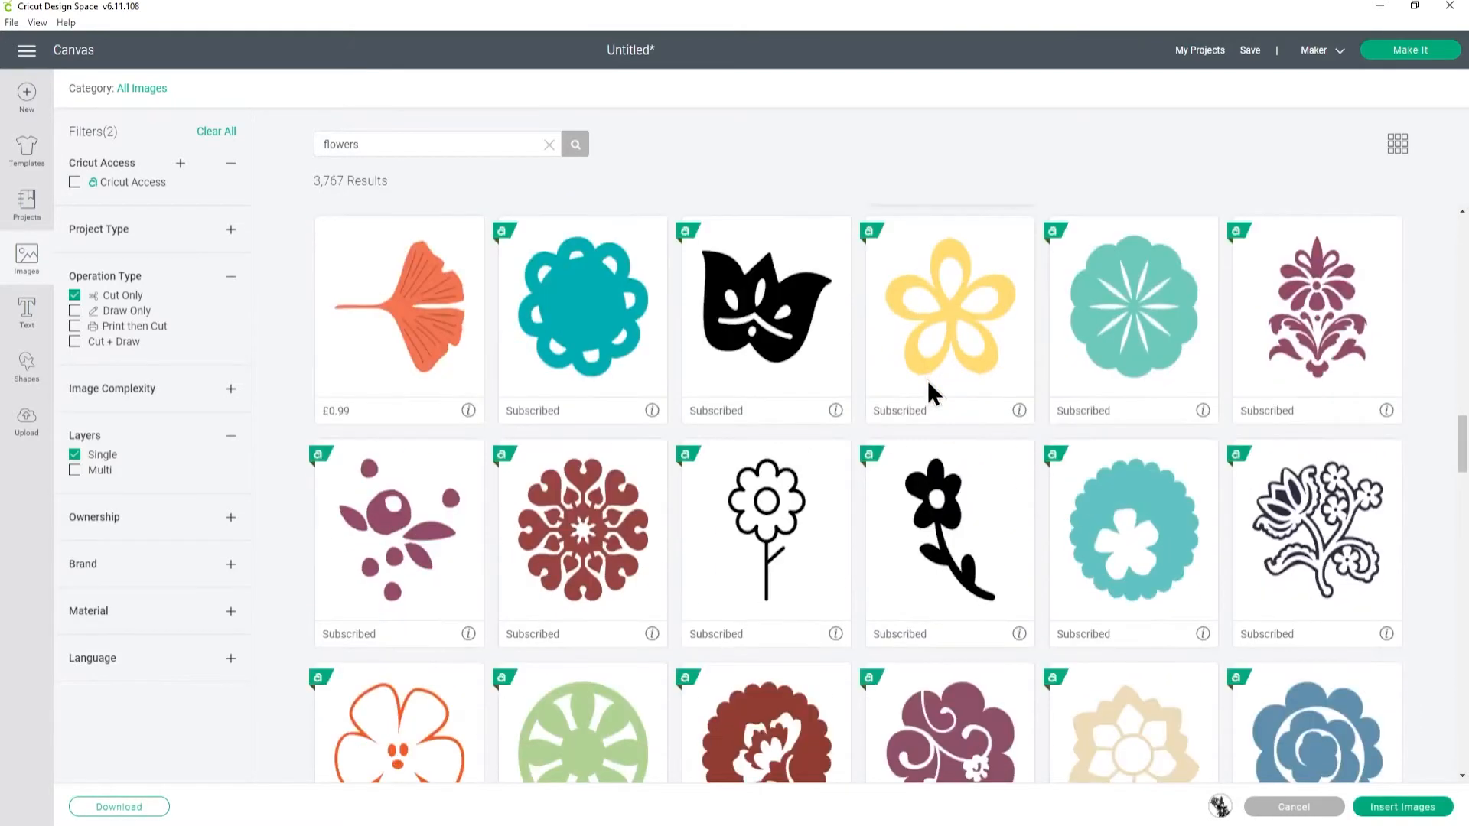
pyautogui.scroll(-1, 856, 384)
pyautogui.scroll(-1, 859, 379)
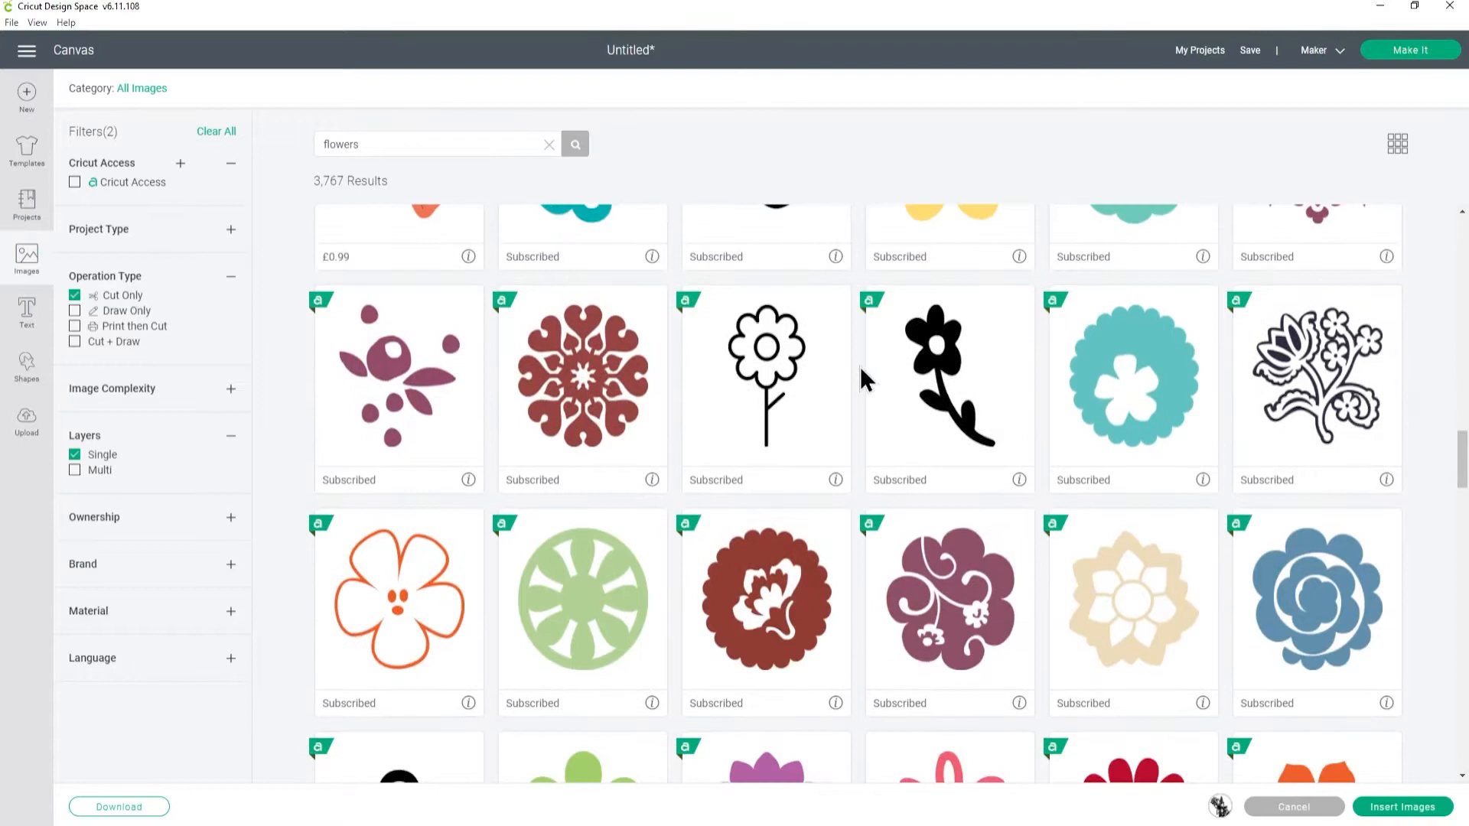
pyautogui.scroll(-5, 860, 366)
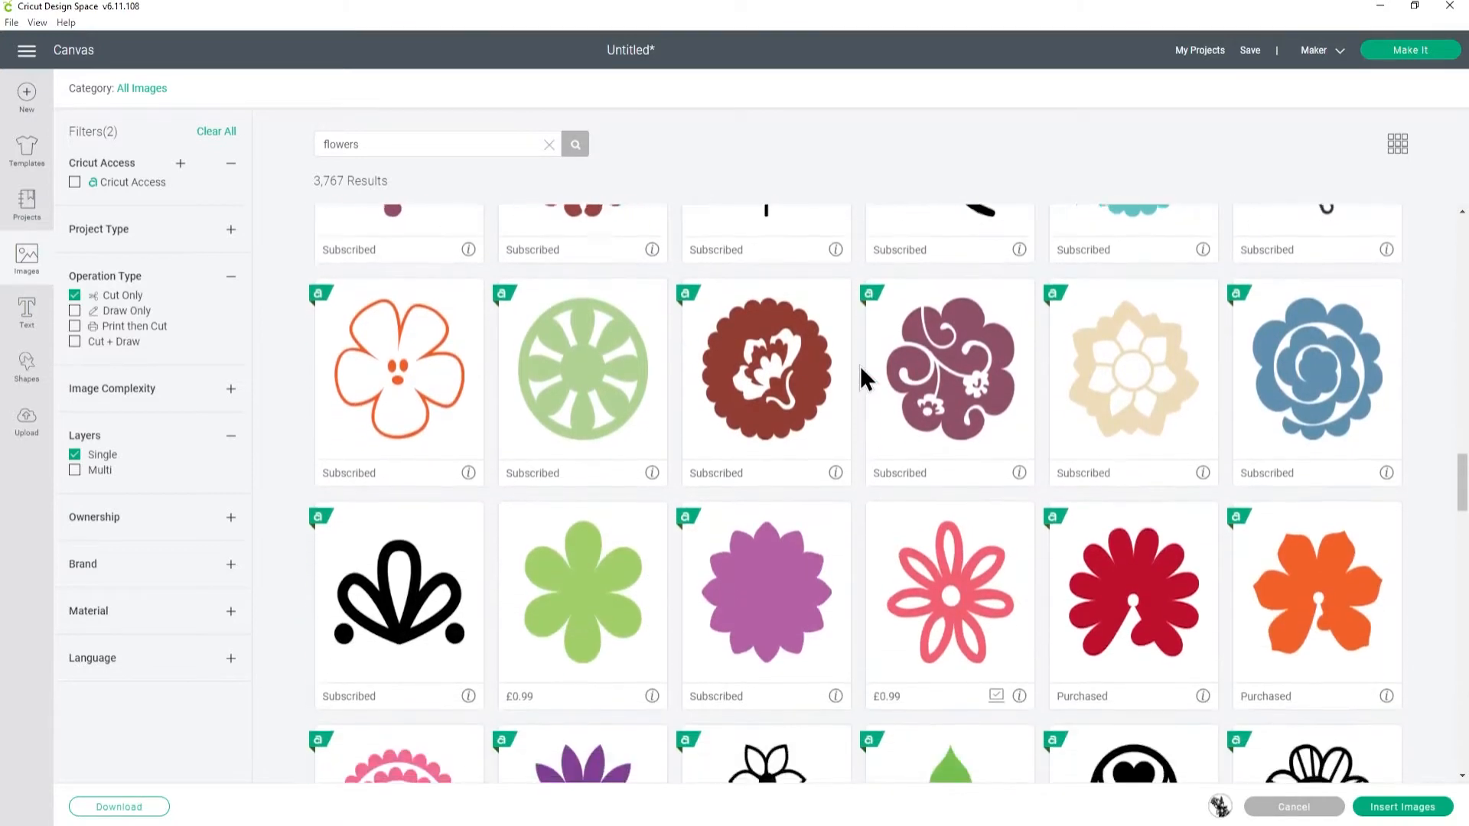
pyautogui.scroll(-9, 859, 366)
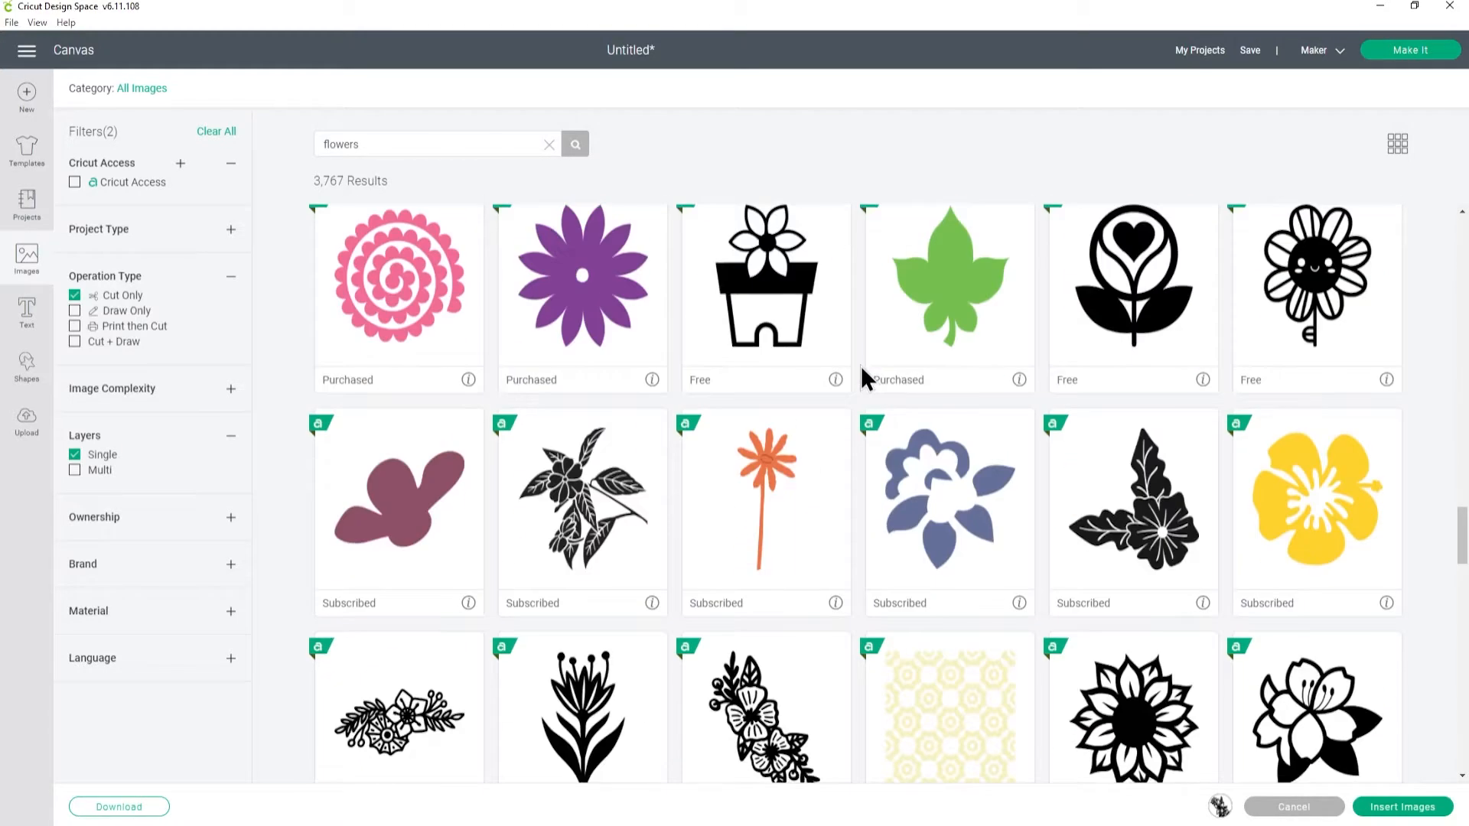
pyautogui.scroll(-8, 860, 366)
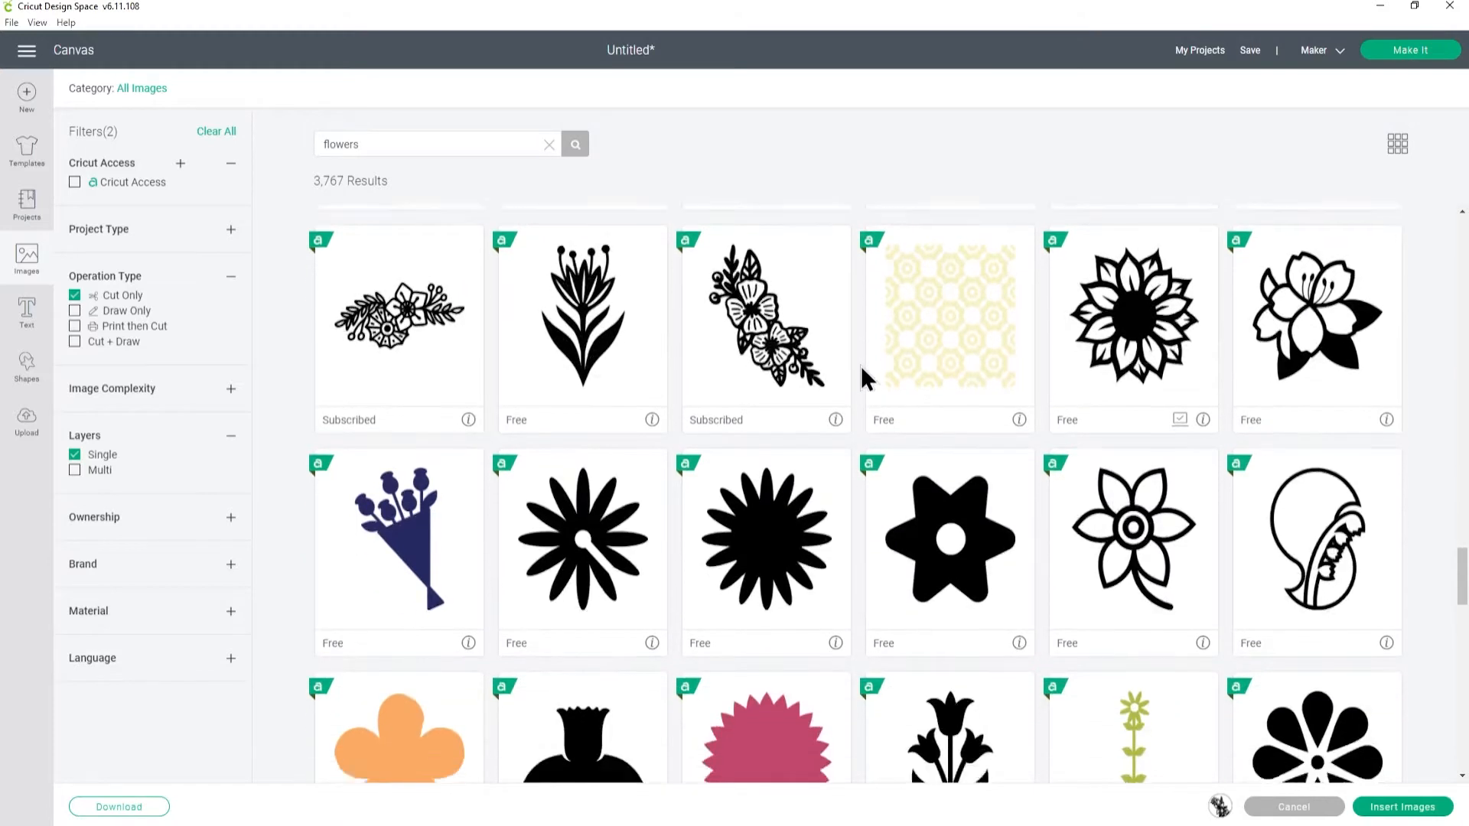
pyautogui.scroll(-5, 861, 366)
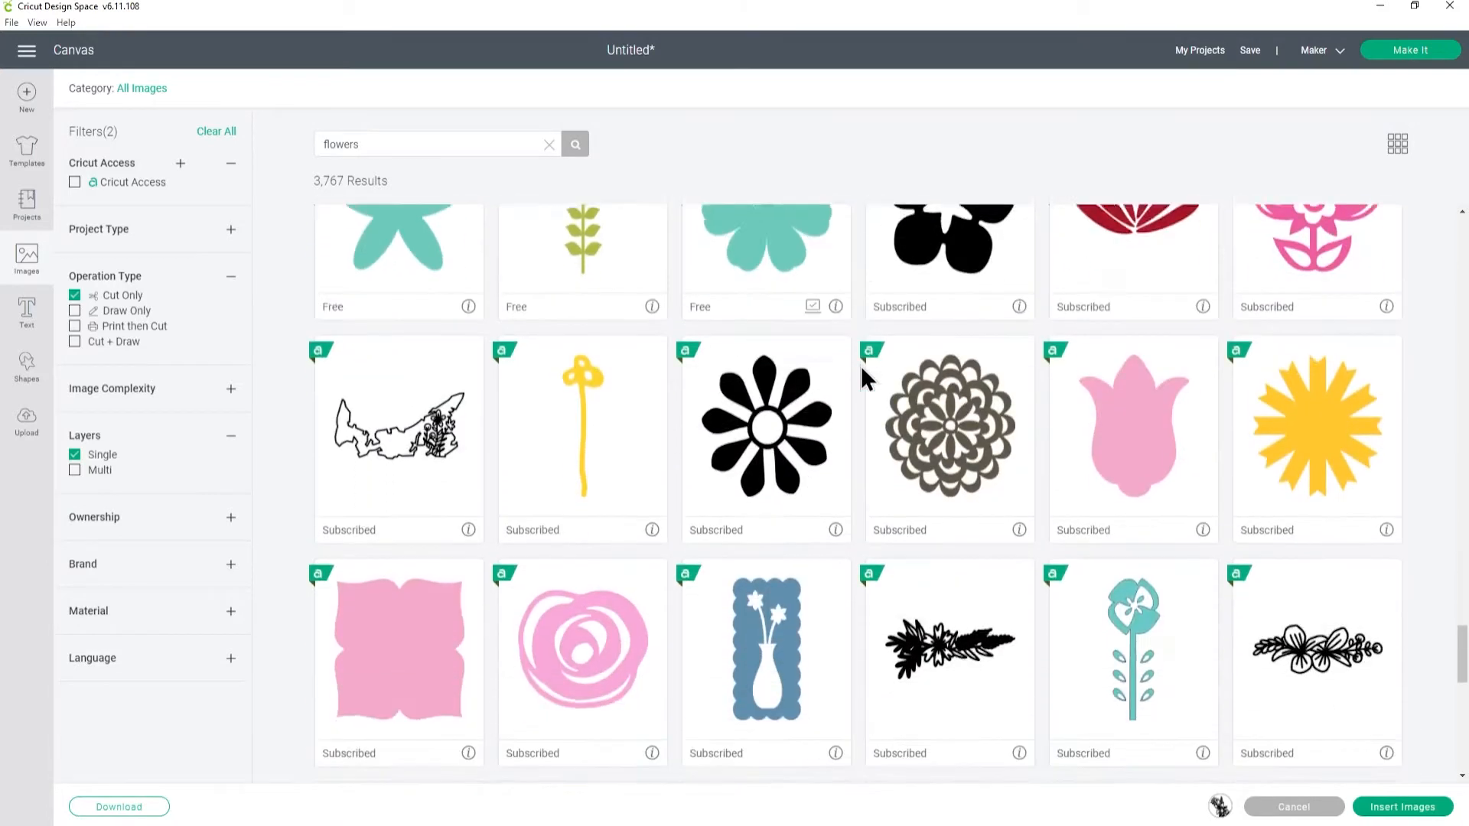
pyautogui.scroll(-7, 861, 366)
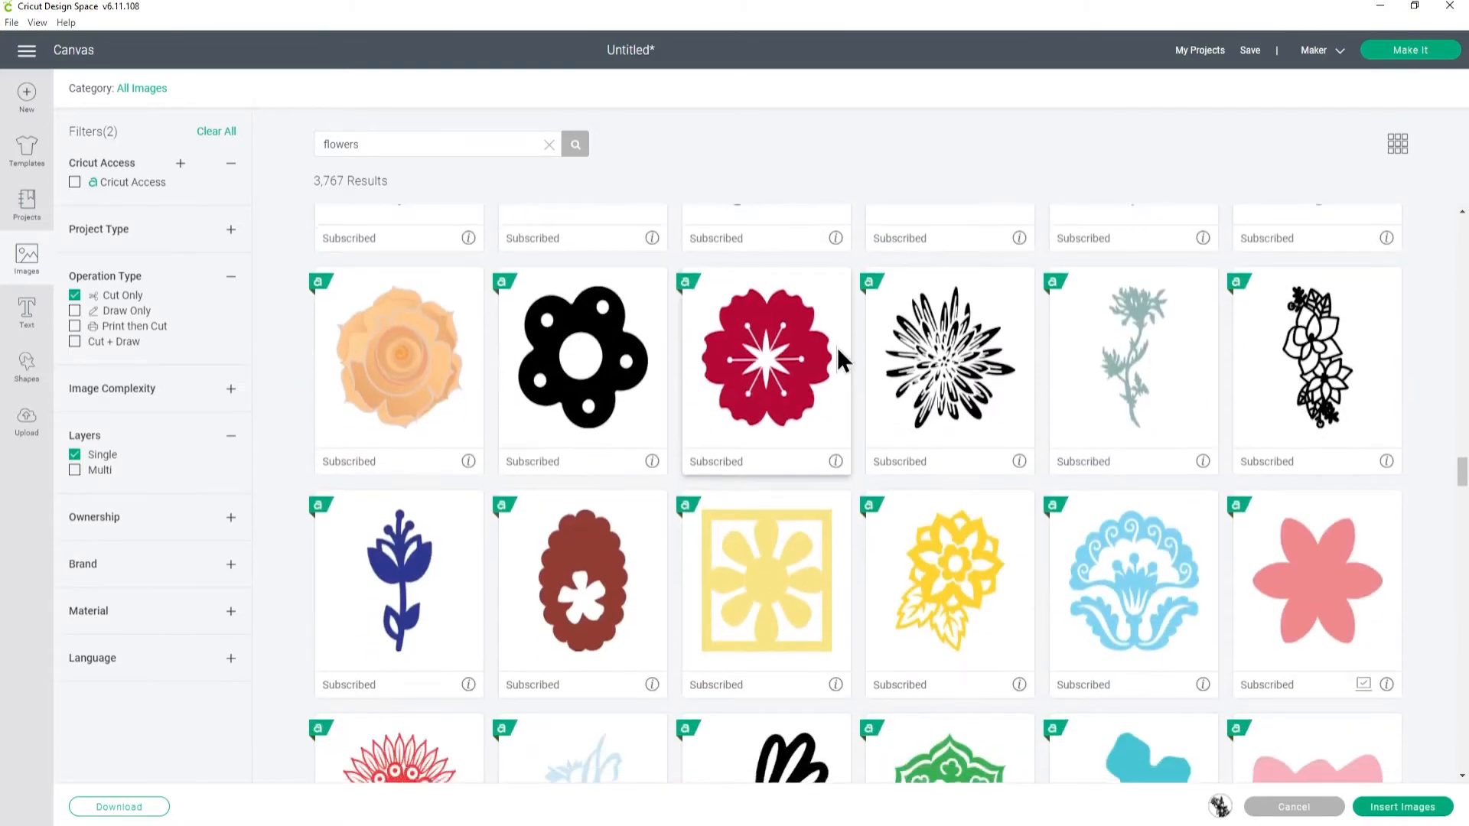
pyautogui.scroll(-2, 979, 418)
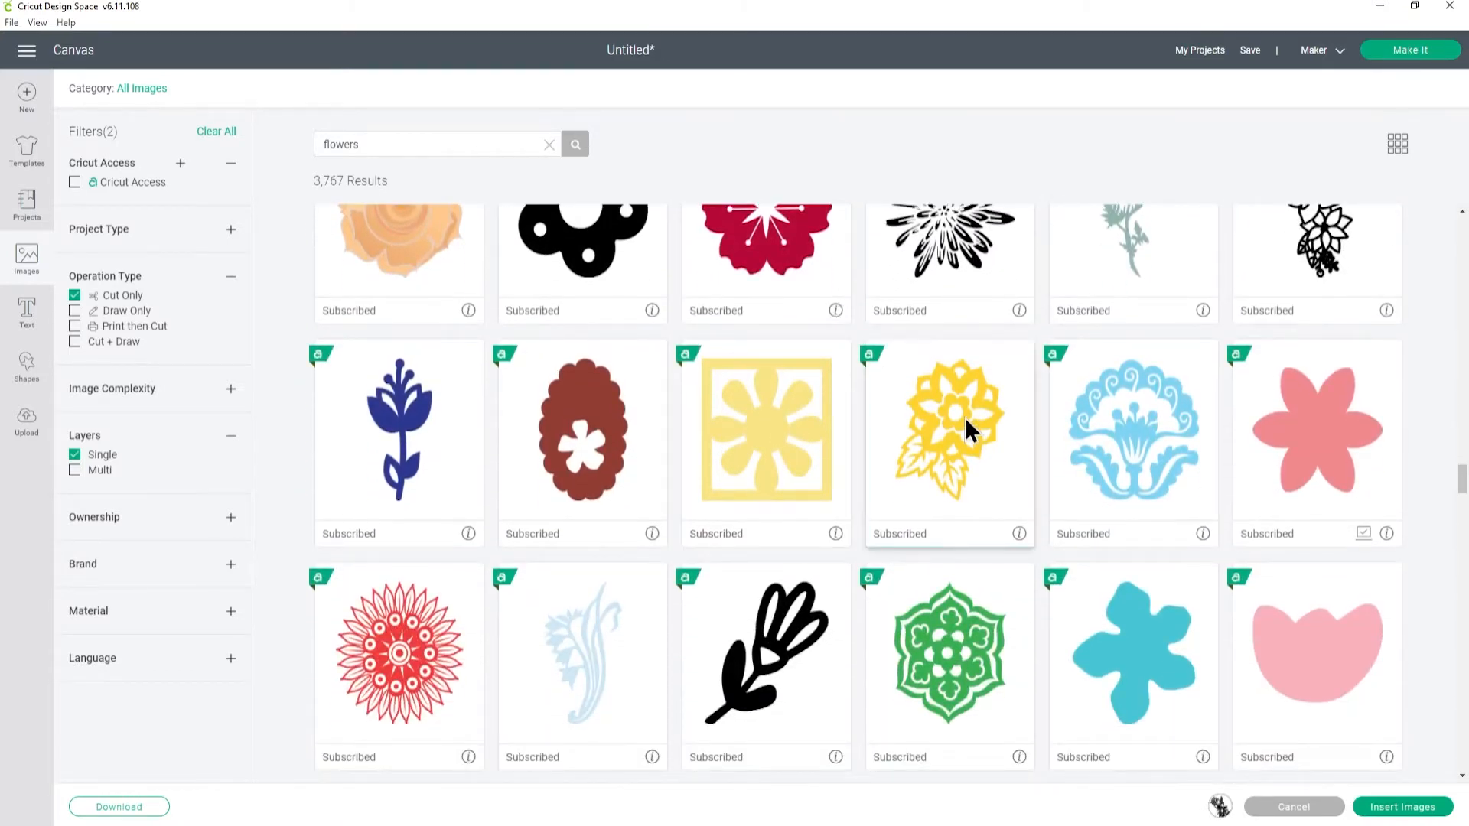
pyautogui.scroll(-2, 754, 403)
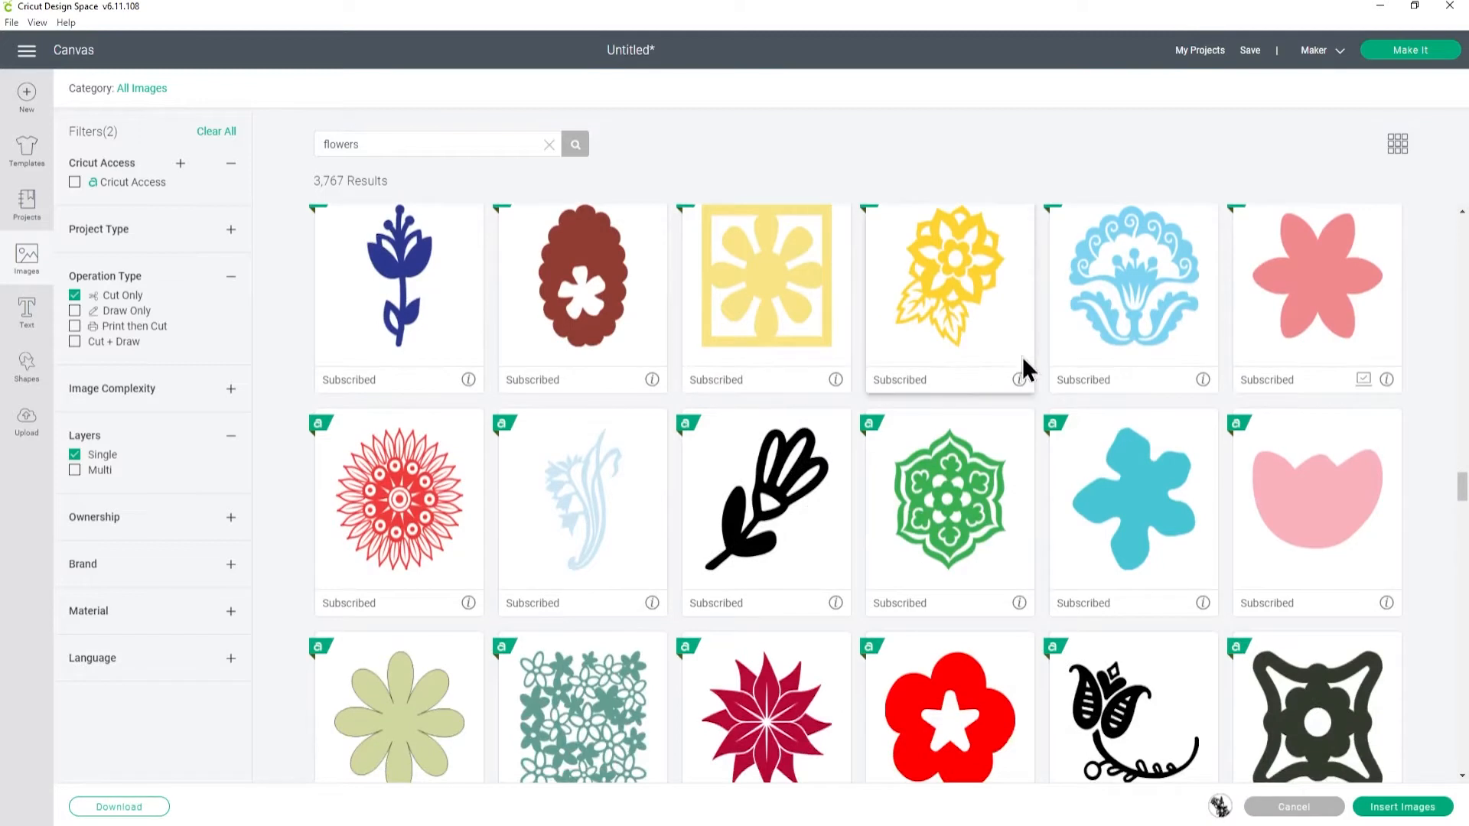
pyautogui.scroll(-2, 1023, 355)
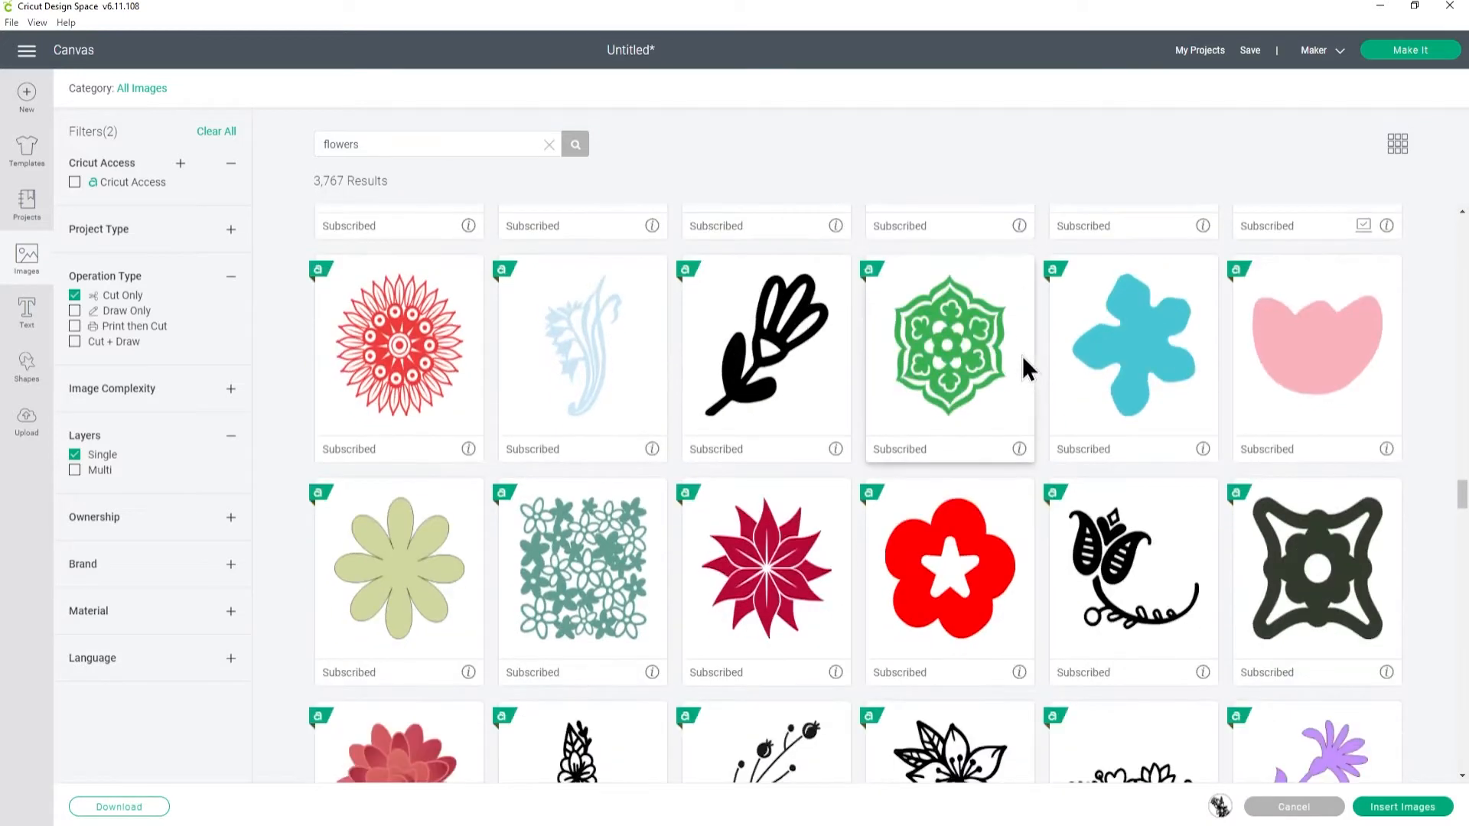
pyautogui.scroll(-6, 951, 329)
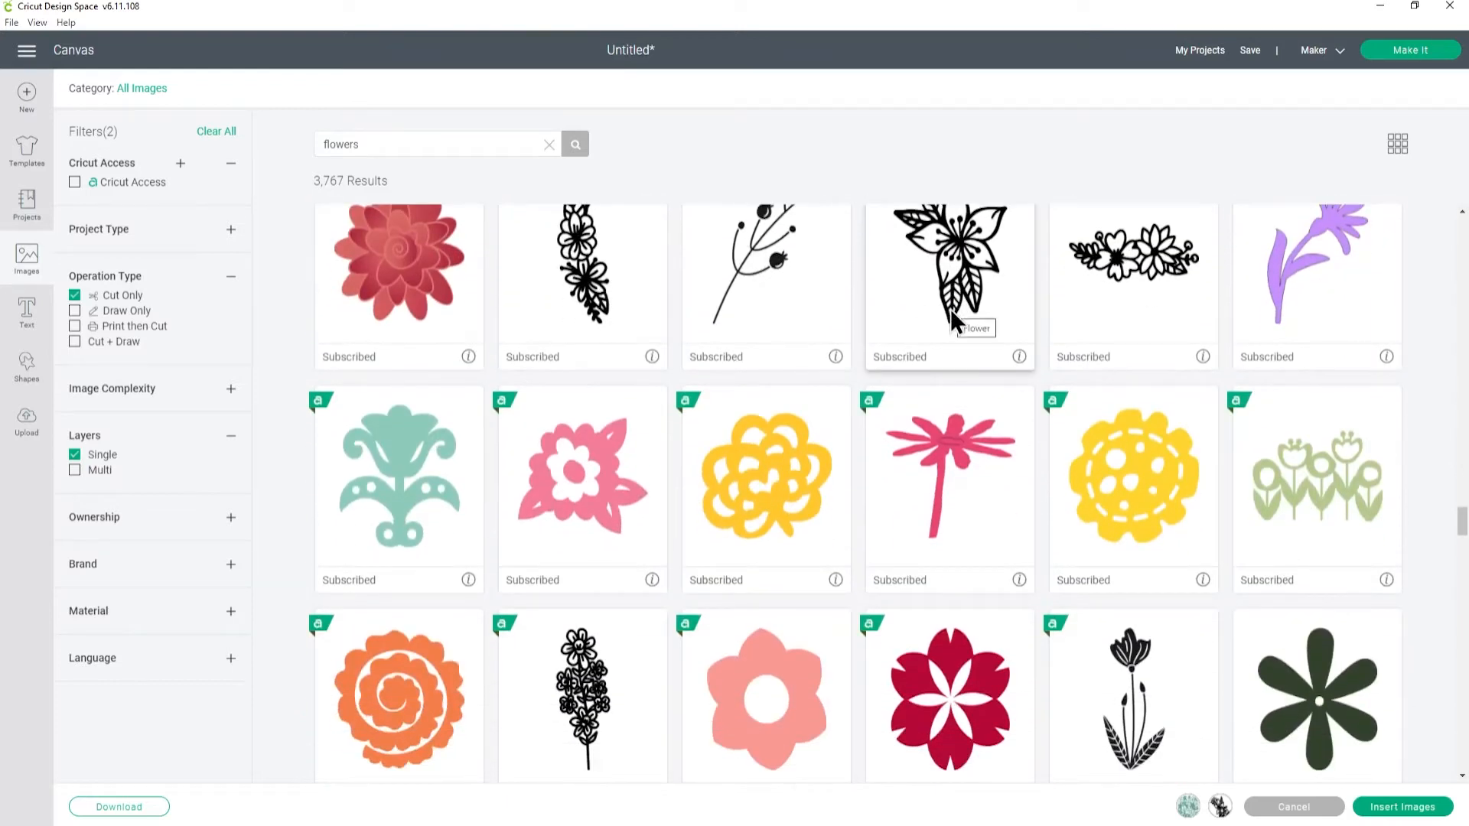
# Step: Add the orange flower bouquet with leafy stems to the image selection
pyautogui.scroll(-2, 867, 371)
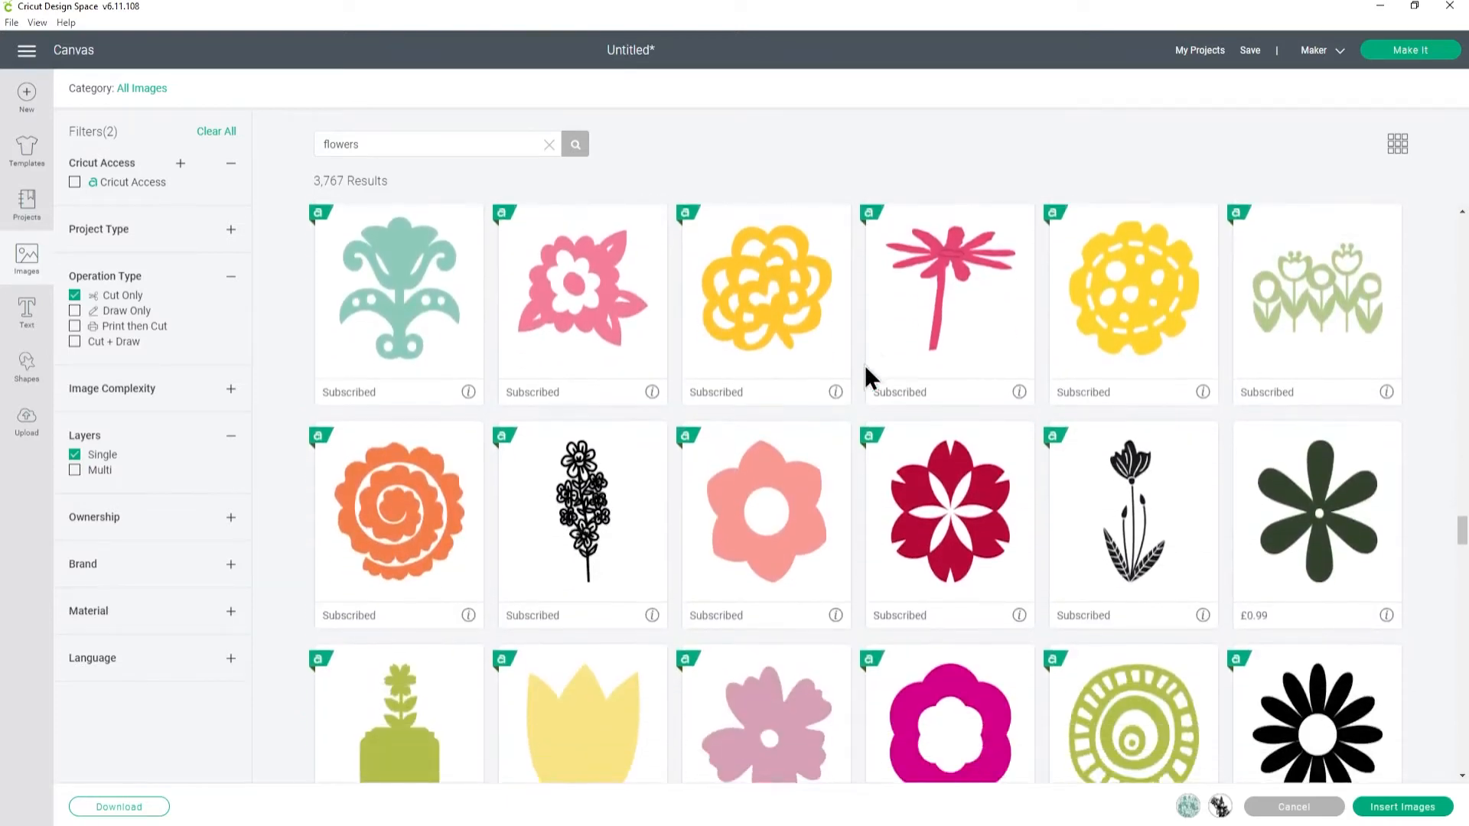
pyautogui.scroll(-1, 865, 365)
pyautogui.scroll(-2, 1012, 320)
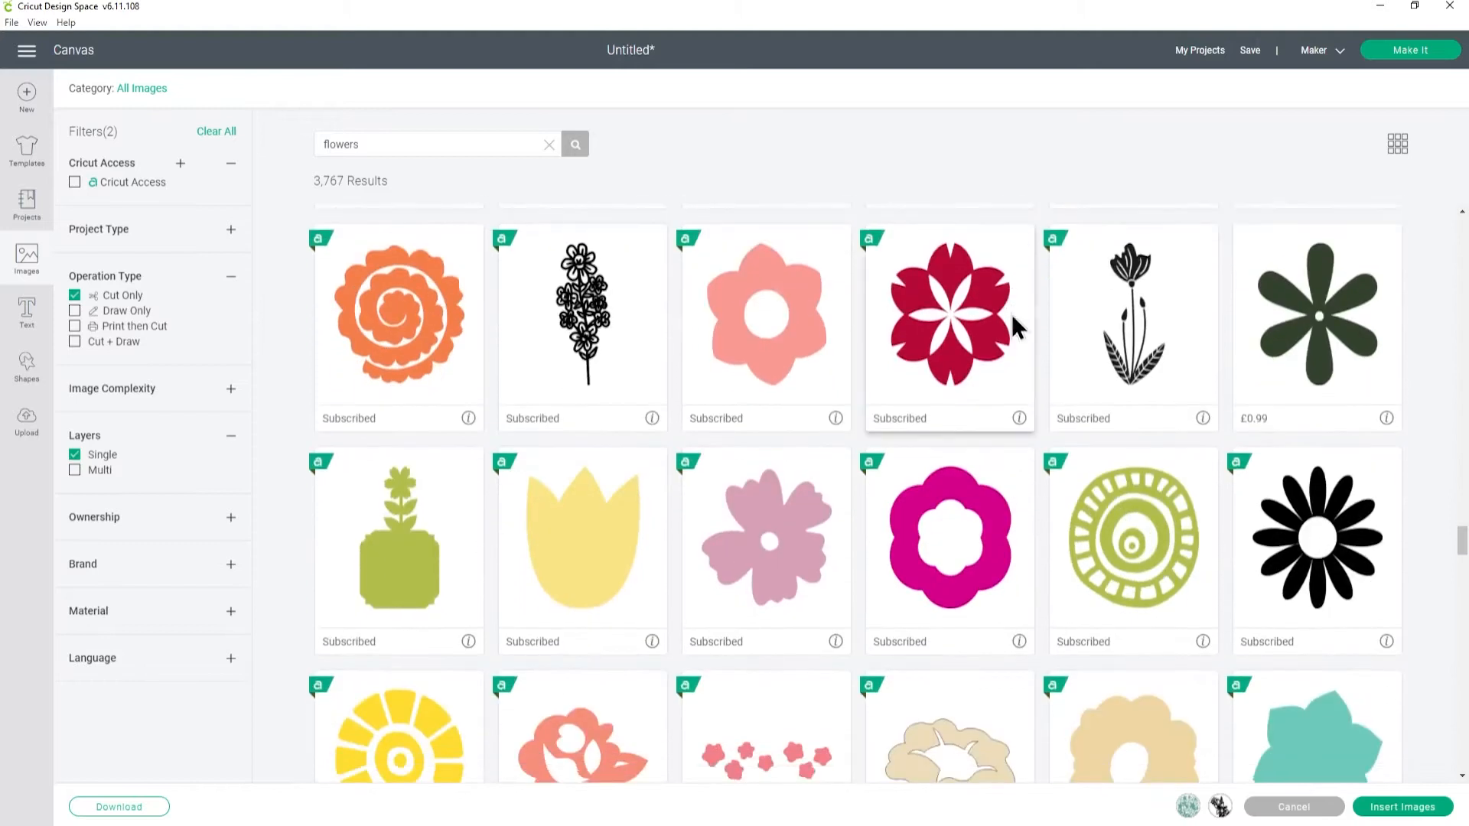
pyautogui.scroll(-5, 1001, 296)
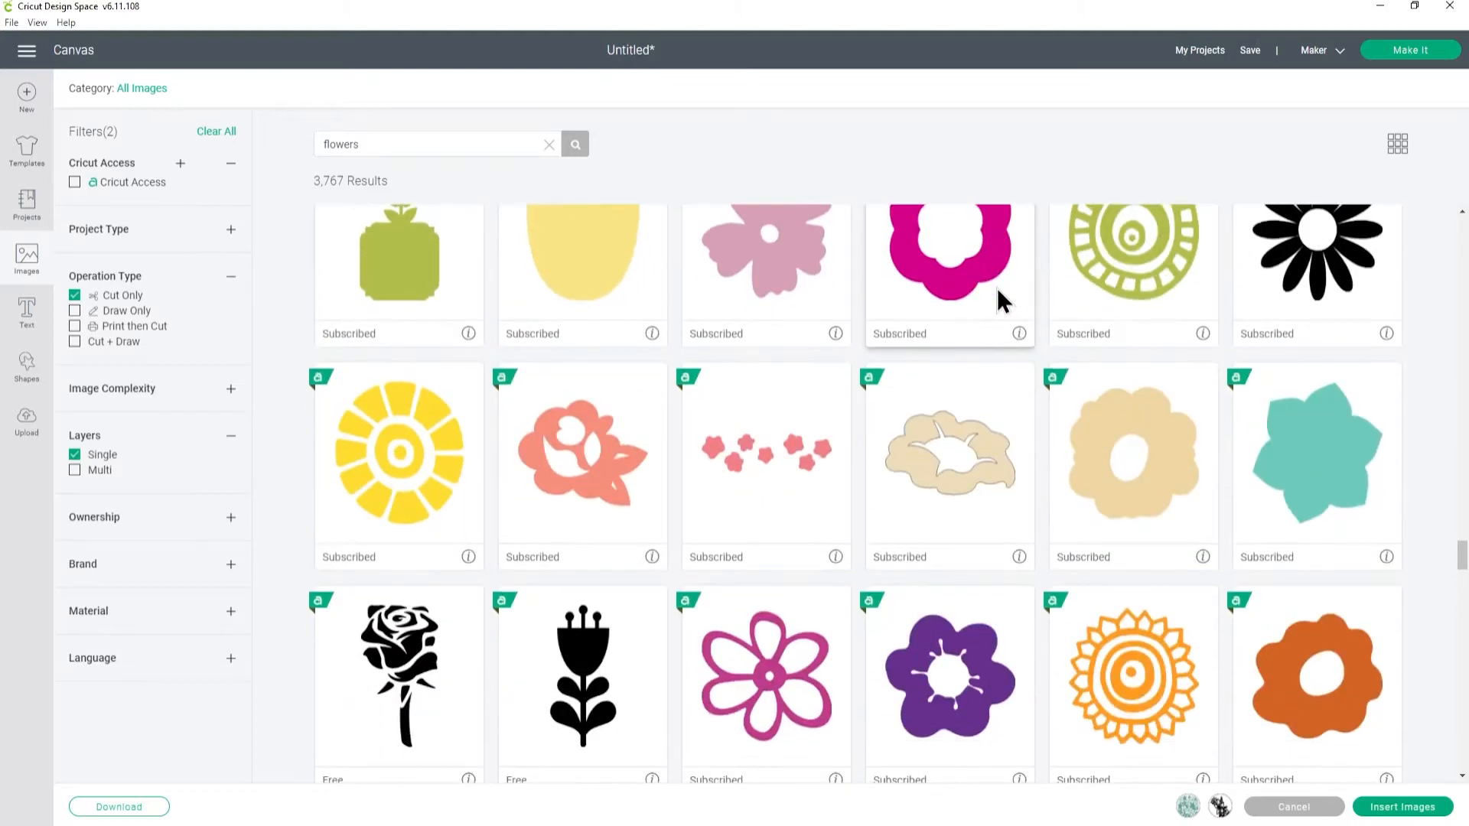
pyautogui.scroll(-1, 993, 321)
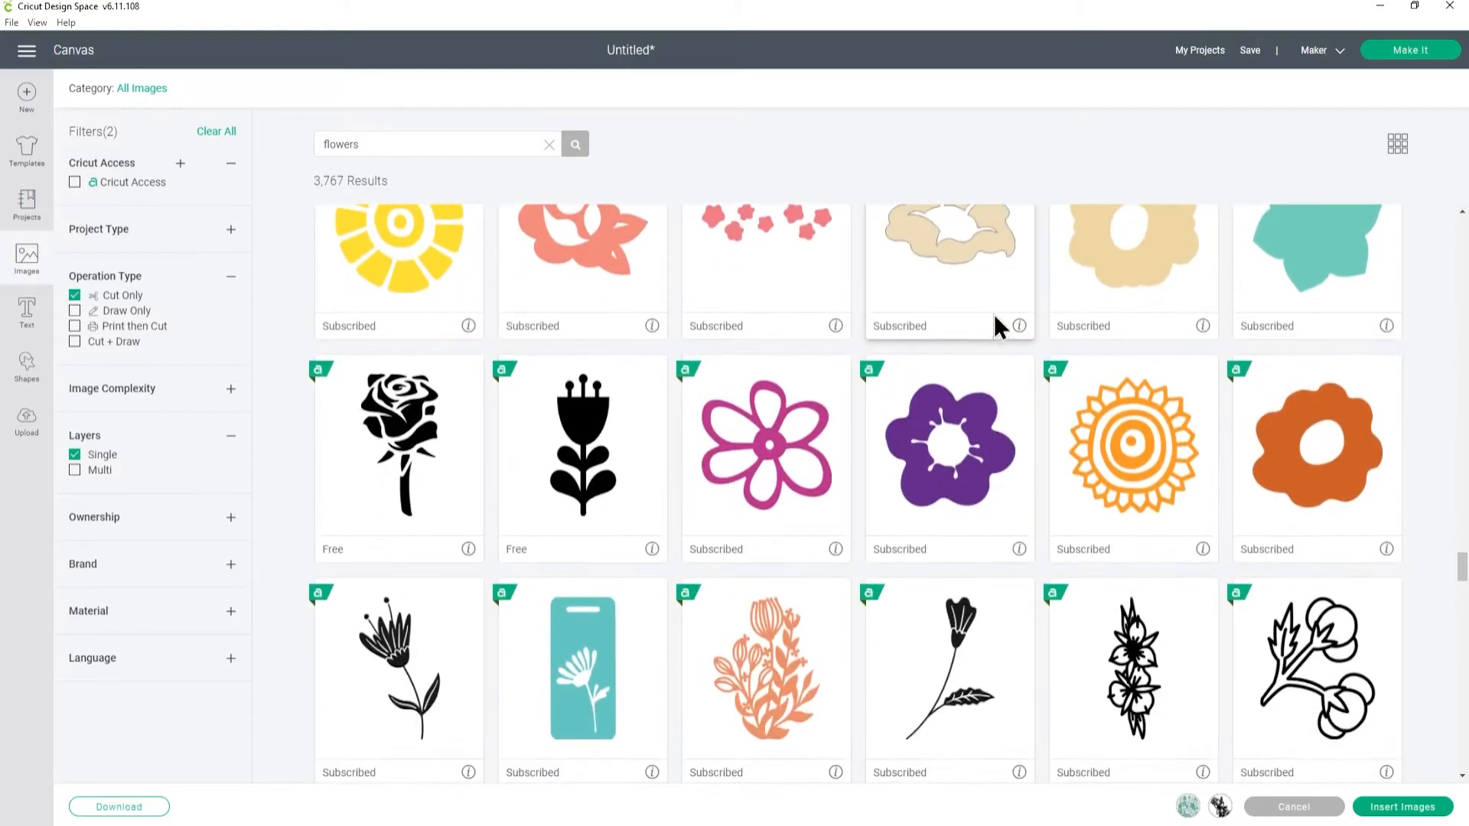
pyautogui.scroll(-1, 996, 334)
pyautogui.click(784, 586)
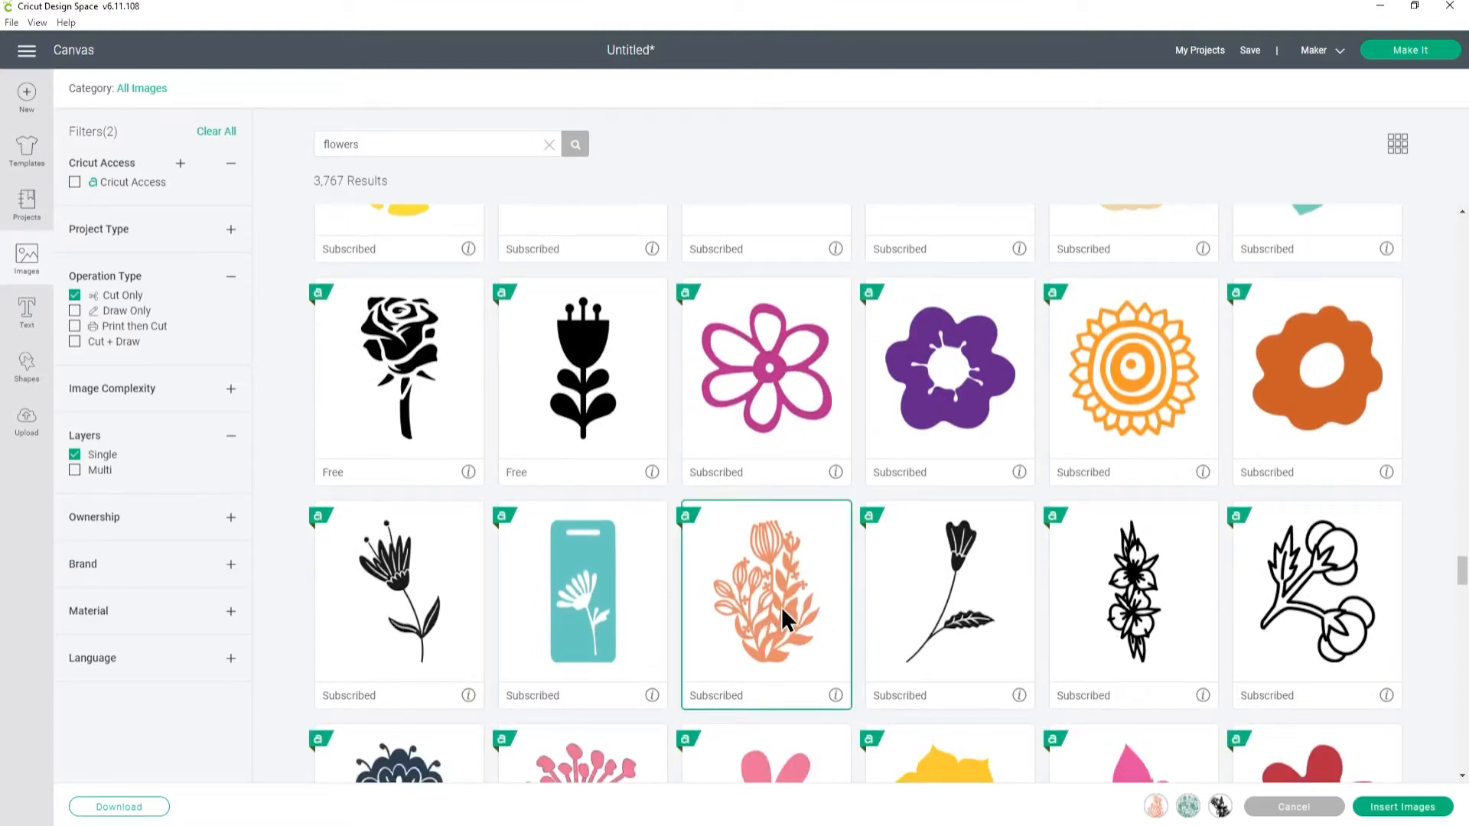
# Step: Add the black cluster of upright wildflowers and leafy stems to the image selection
pyautogui.scroll(-5, 767, 572)
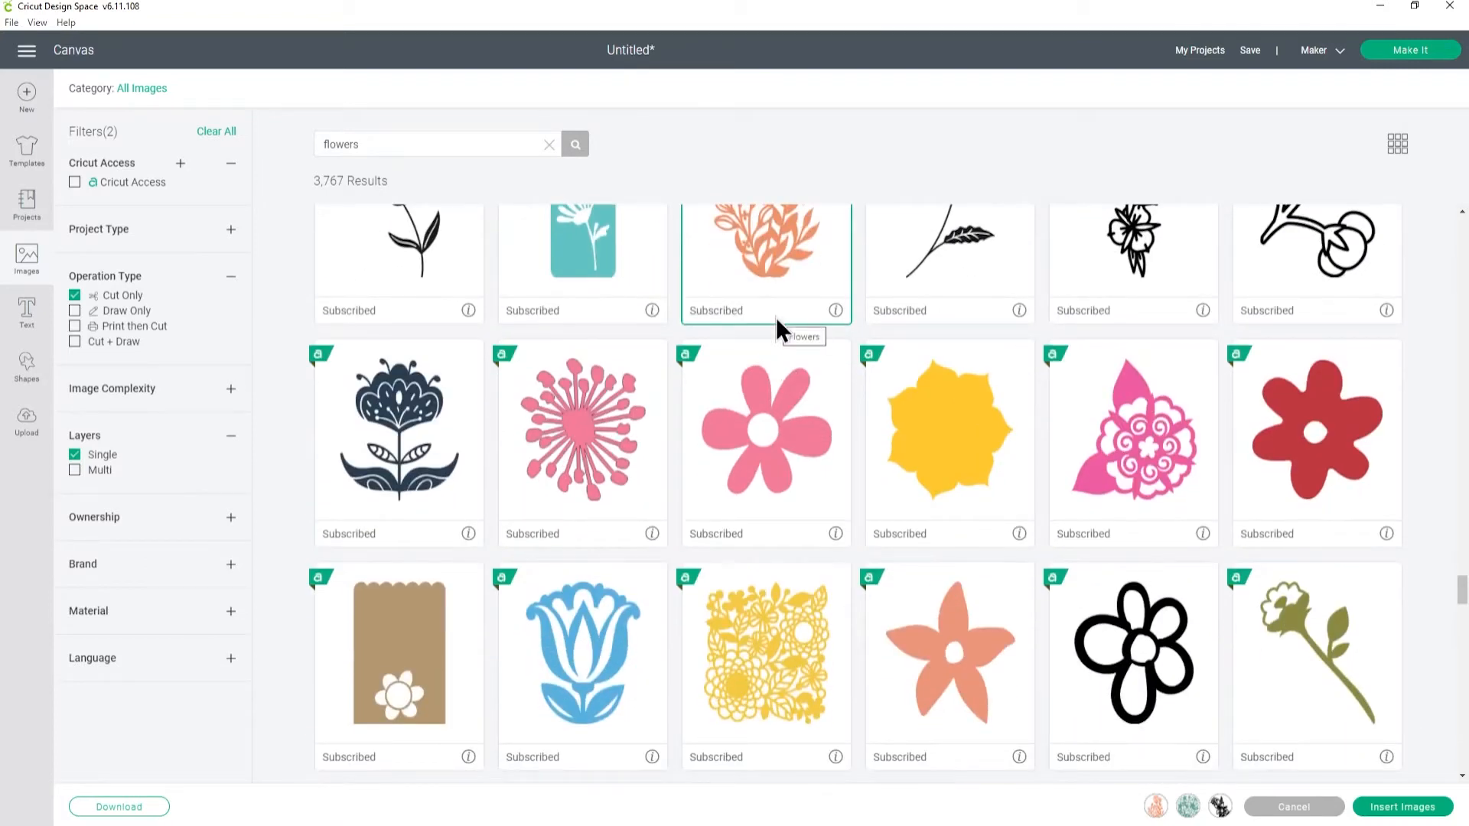
pyautogui.scroll(-3, 775, 317)
pyautogui.scroll(-5, 775, 317)
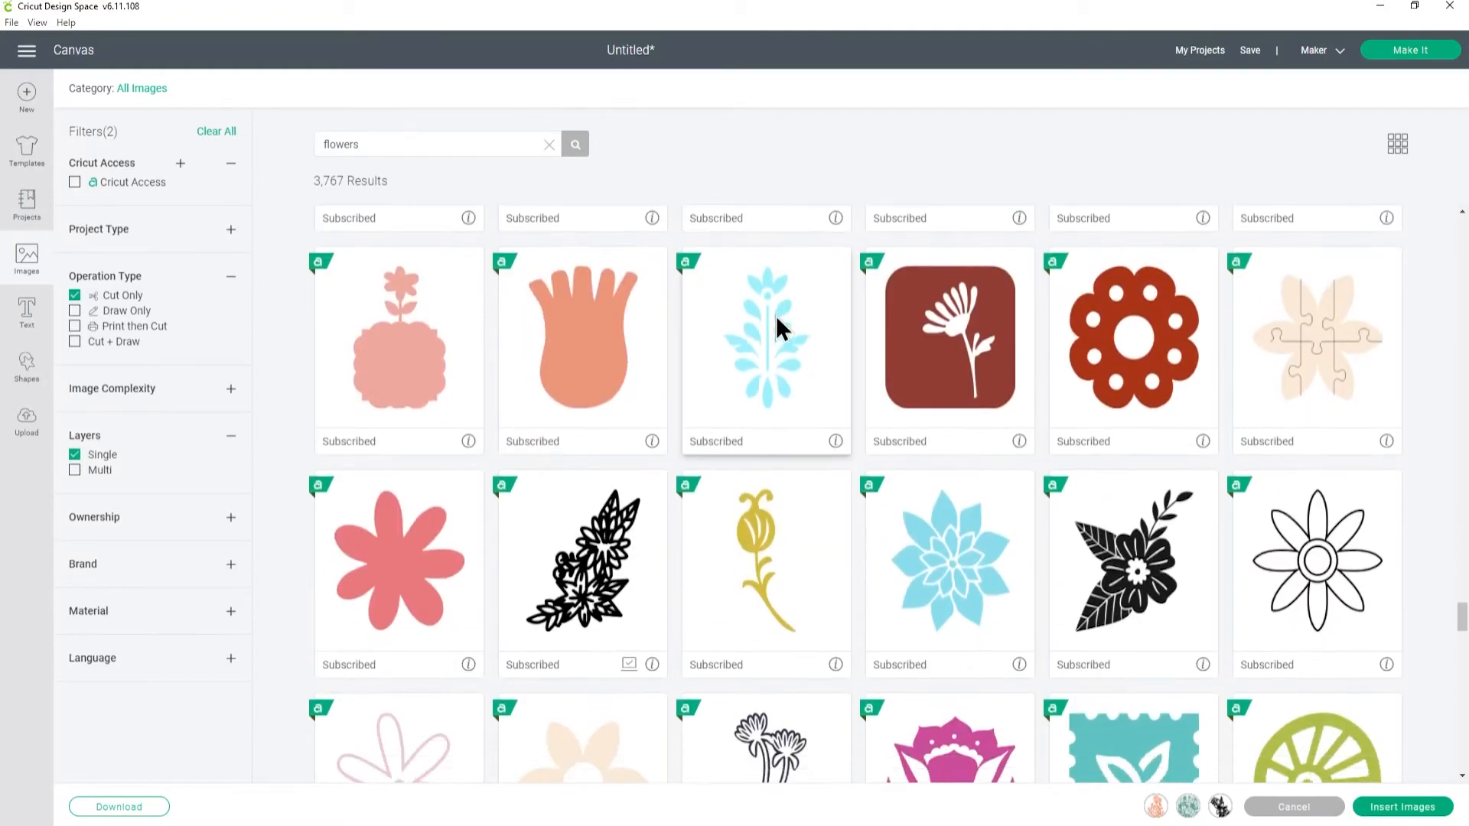
pyautogui.scroll(-7, 776, 315)
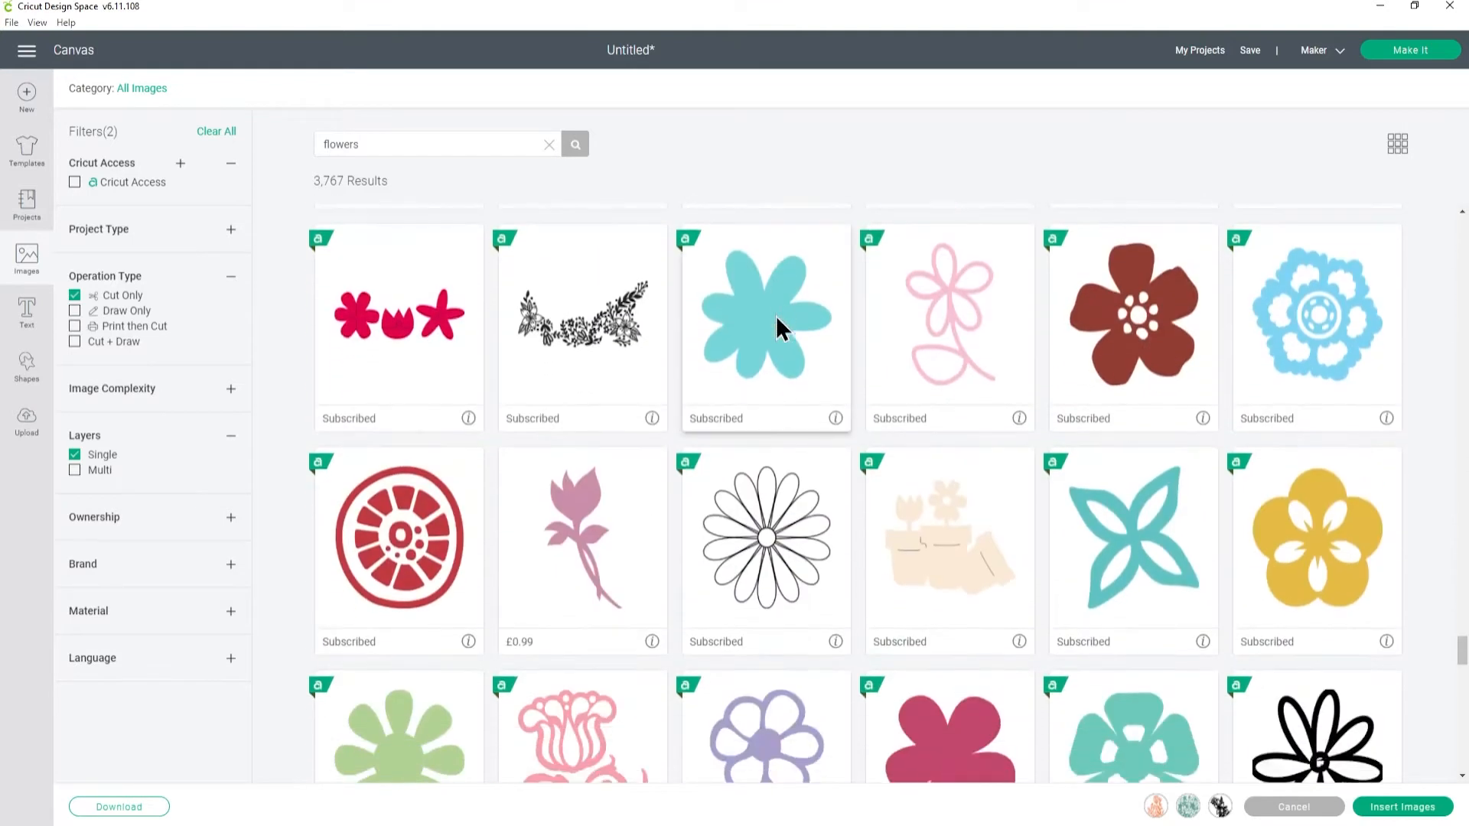
pyautogui.scroll(-4, 776, 315)
pyautogui.scroll(-4, 776, 316)
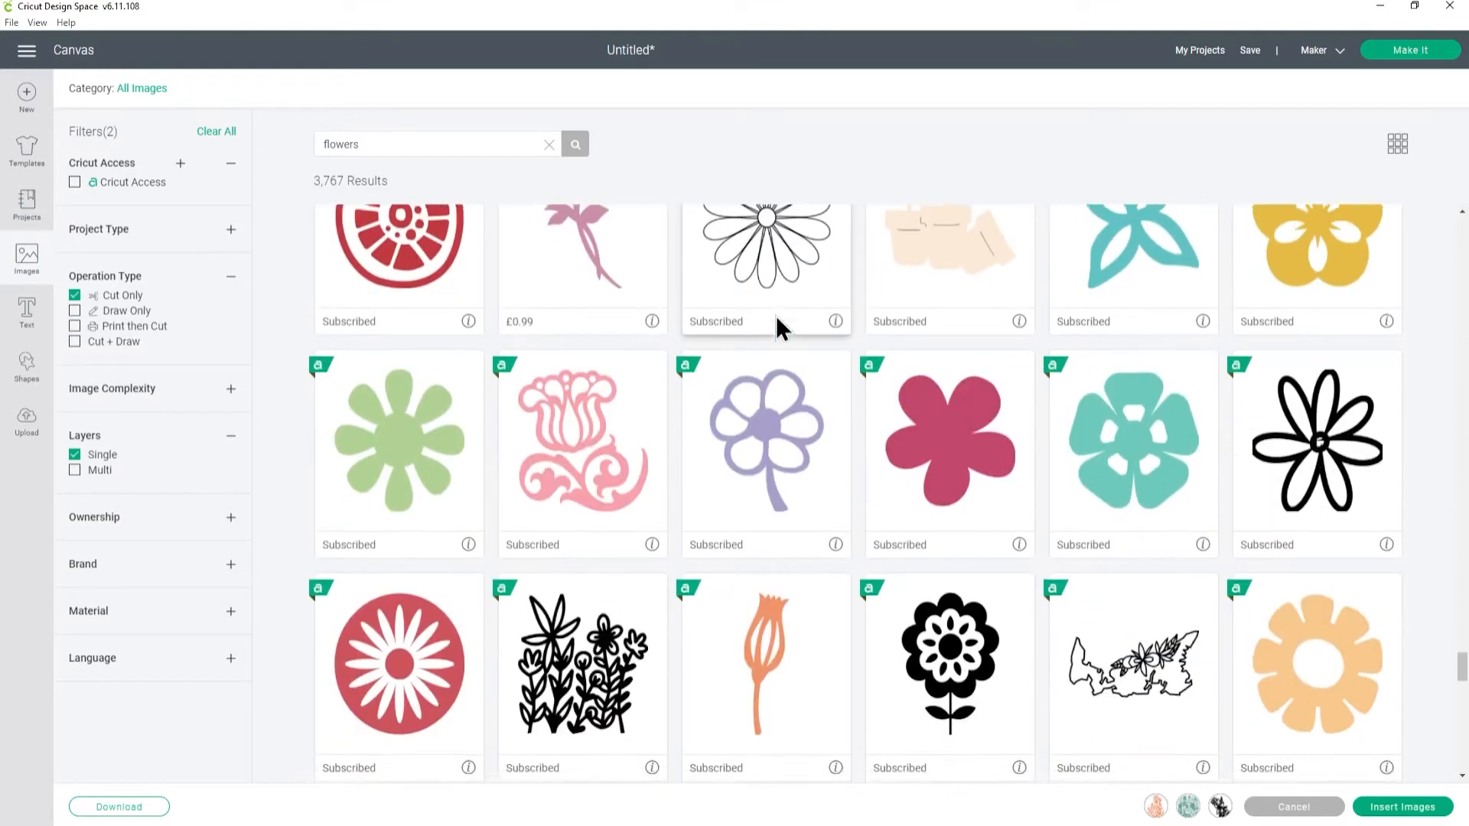
pyautogui.click(639, 356)
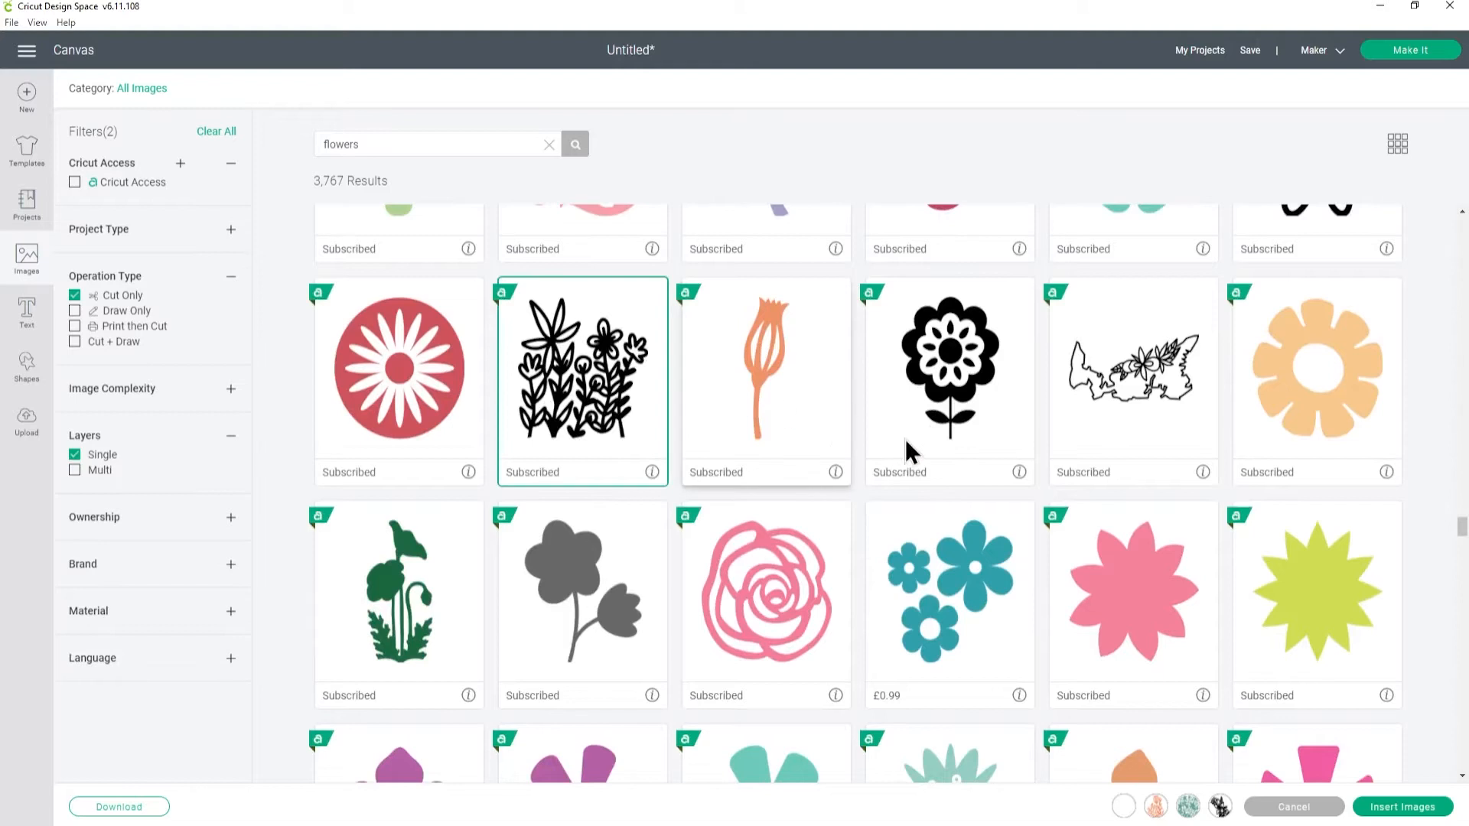
# Step: Insert the four selected flower images and move them together onto the empty canvas to the right of the blue card
pyautogui.scroll(-3, 907, 444)
pyautogui.scroll(-4, 995, 474)
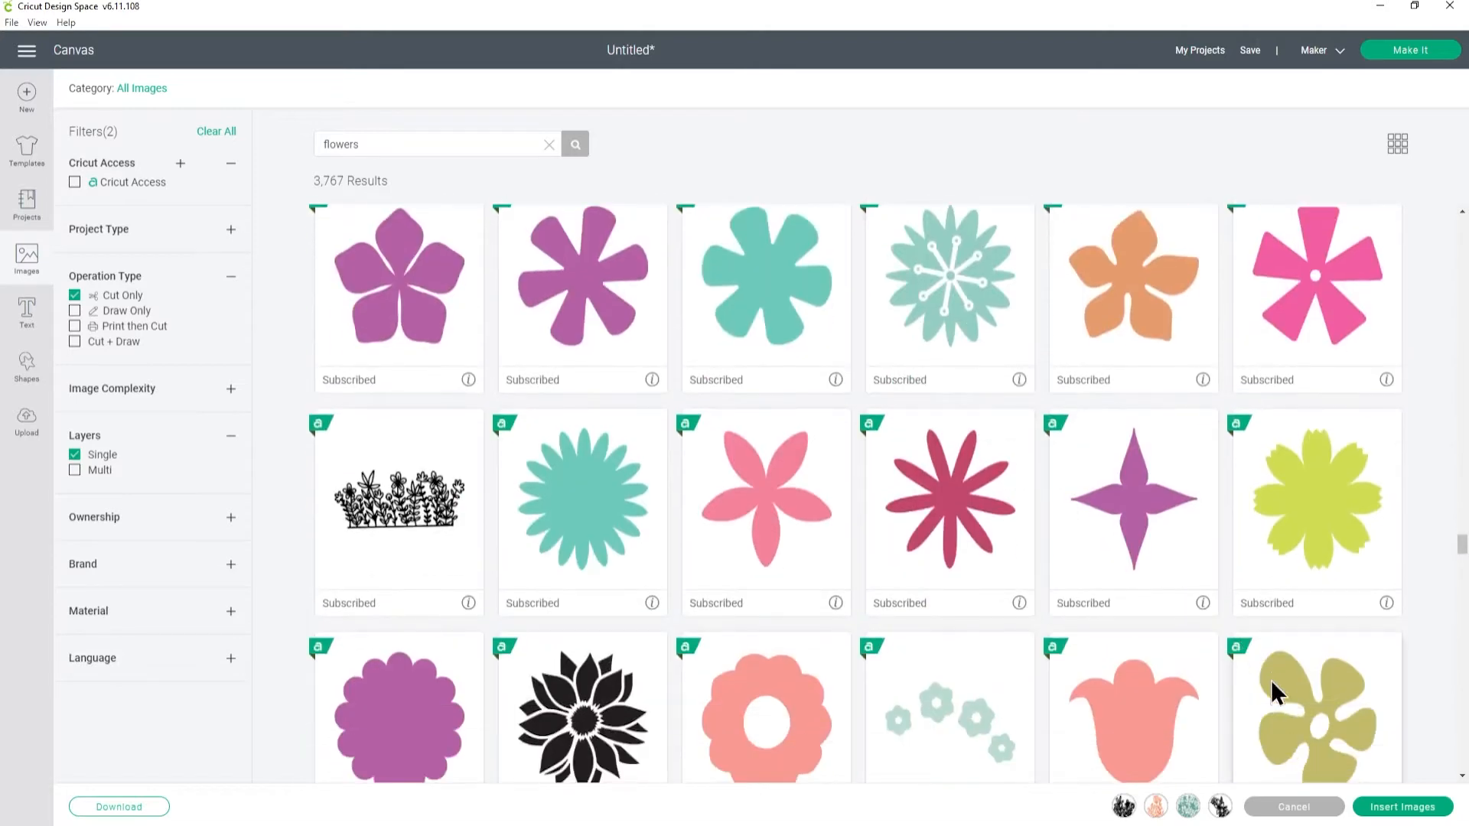
pyautogui.click(1388, 798)
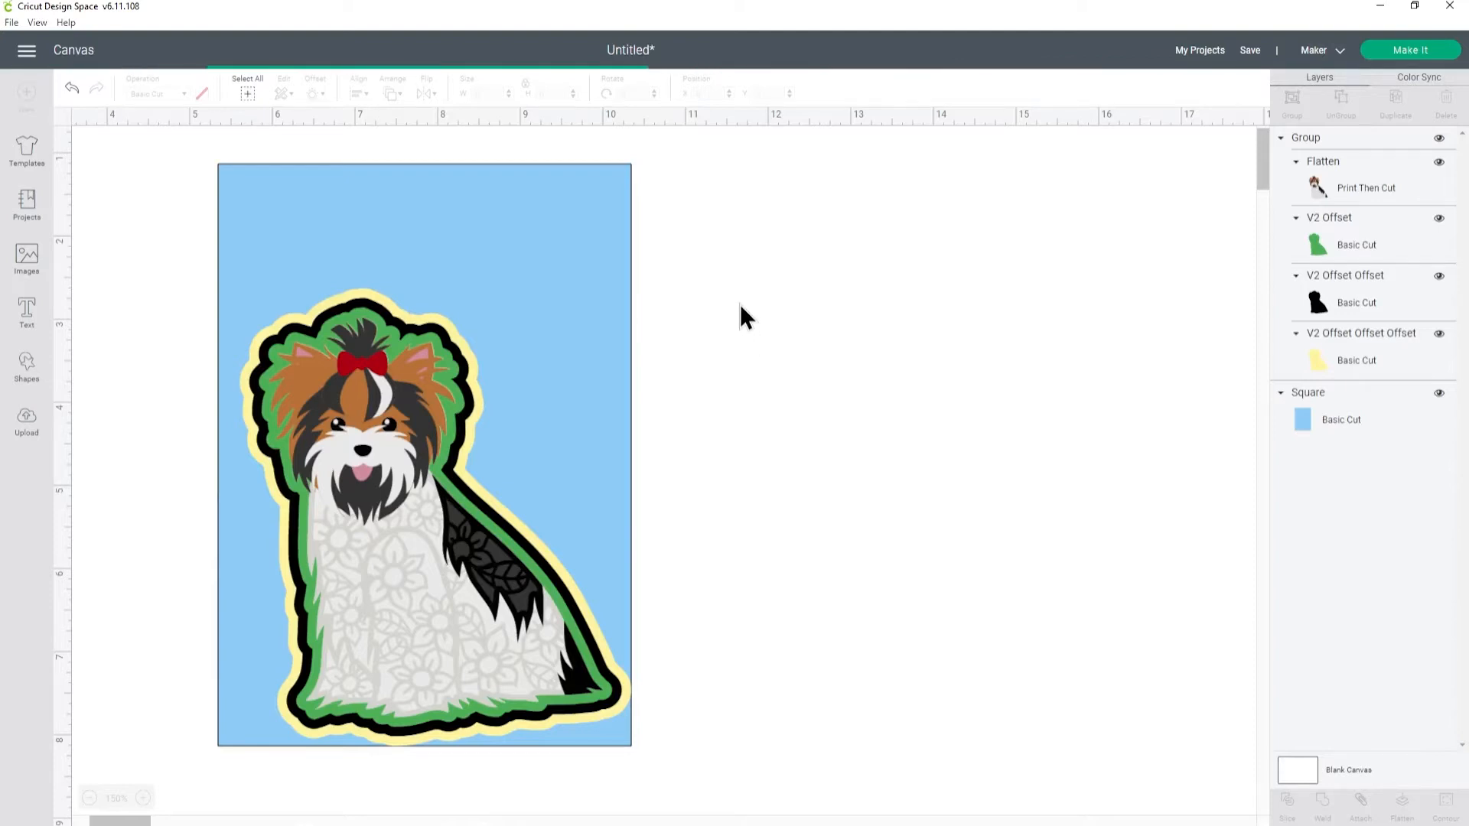
pyautogui.moveTo(508, 329); pyautogui.dragTo(1243, 285)
pyautogui.click(1115, 555)
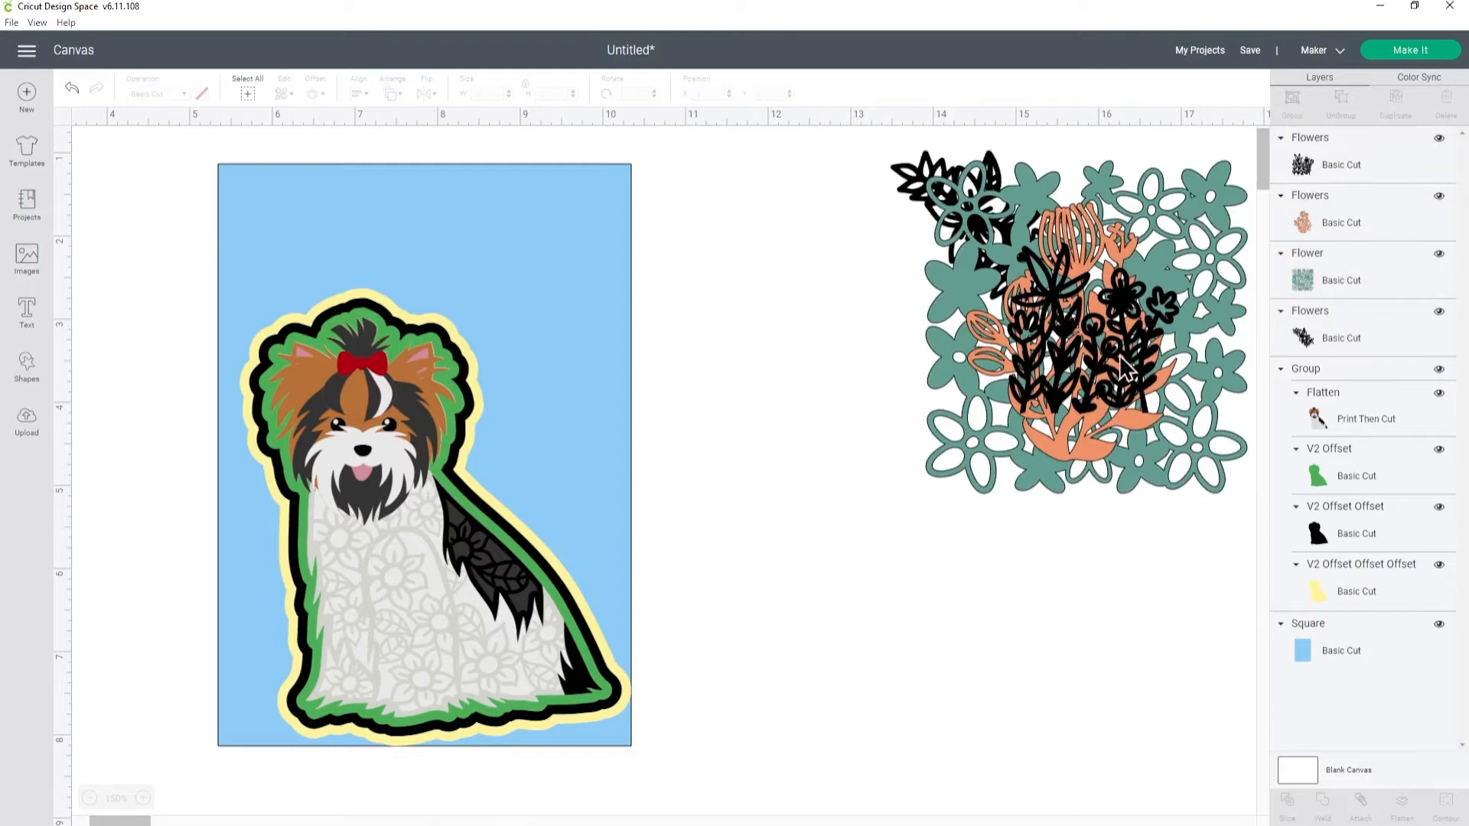
# Step: Spread the four flower images apart on the empty canvas beside the card so none of them overlap
pyautogui.moveTo(1118, 355); pyautogui.dragTo(829, 268)
pyautogui.moveTo(1045, 350); pyautogui.dragTo(763, 494)
pyautogui.moveTo(1073, 405); pyautogui.dragTo(1007, 568)
pyautogui.moveTo(1188, 684); pyautogui.dragTo(1145, 633)
pyautogui.moveTo(1067, 560); pyautogui.dragTo(1139, 554)
pyautogui.moveTo(1023, 245); pyautogui.dragTo(1039, 247)
pyautogui.click(946, 535)
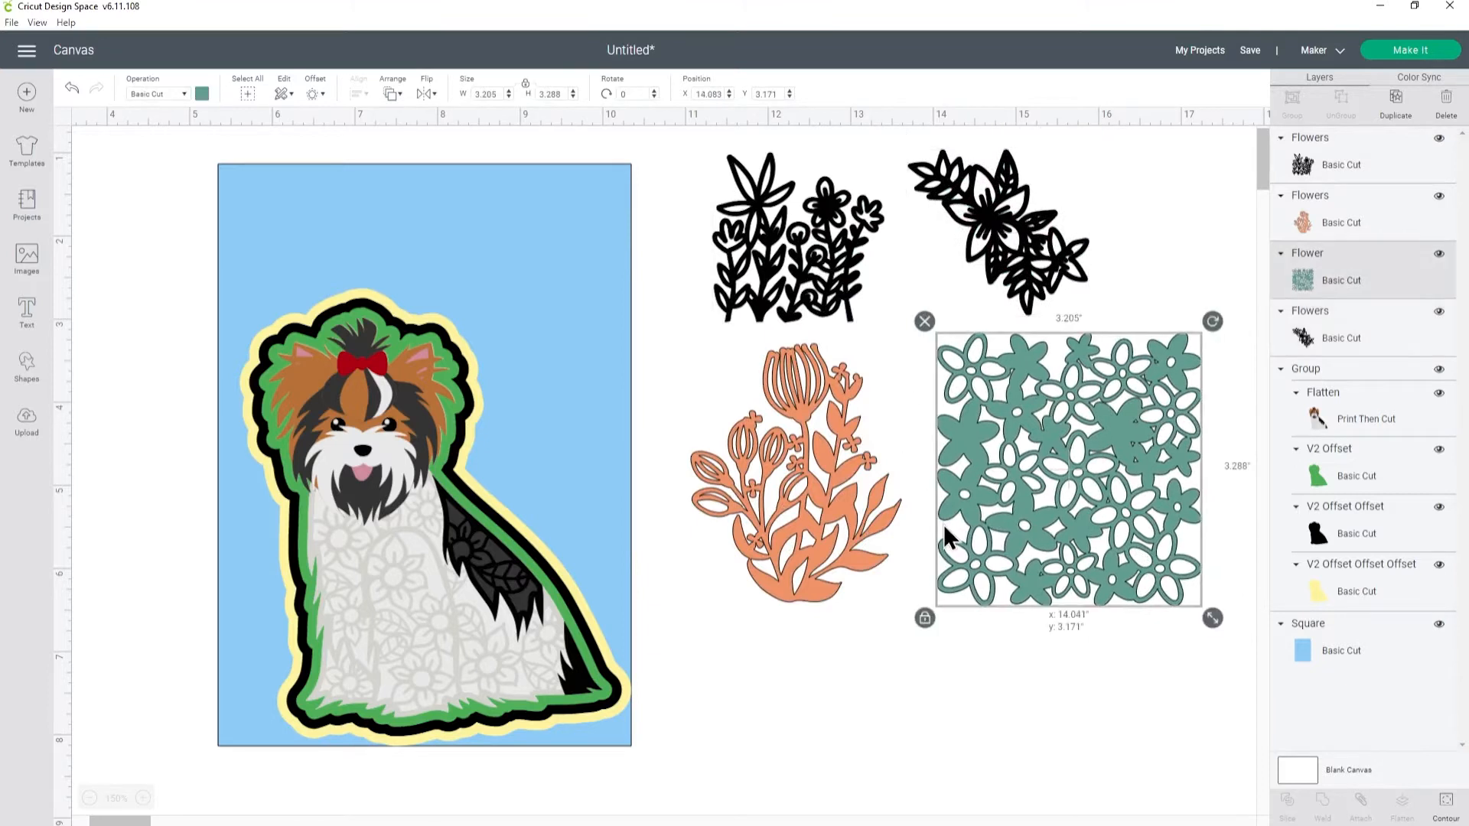
pyautogui.click(872, 635)
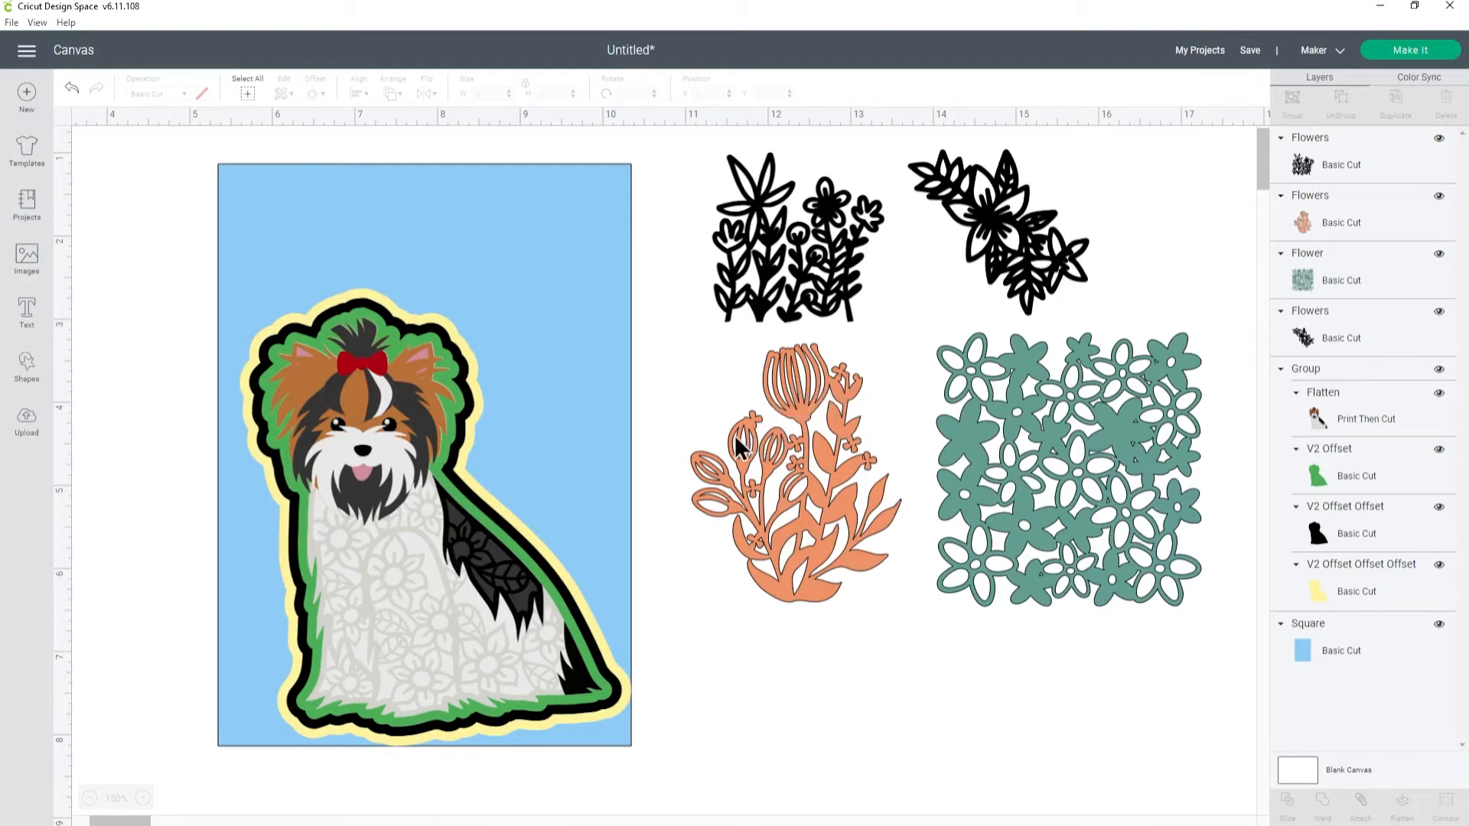
pyautogui.moveTo(824, 490); pyautogui.dragTo(838, 507)
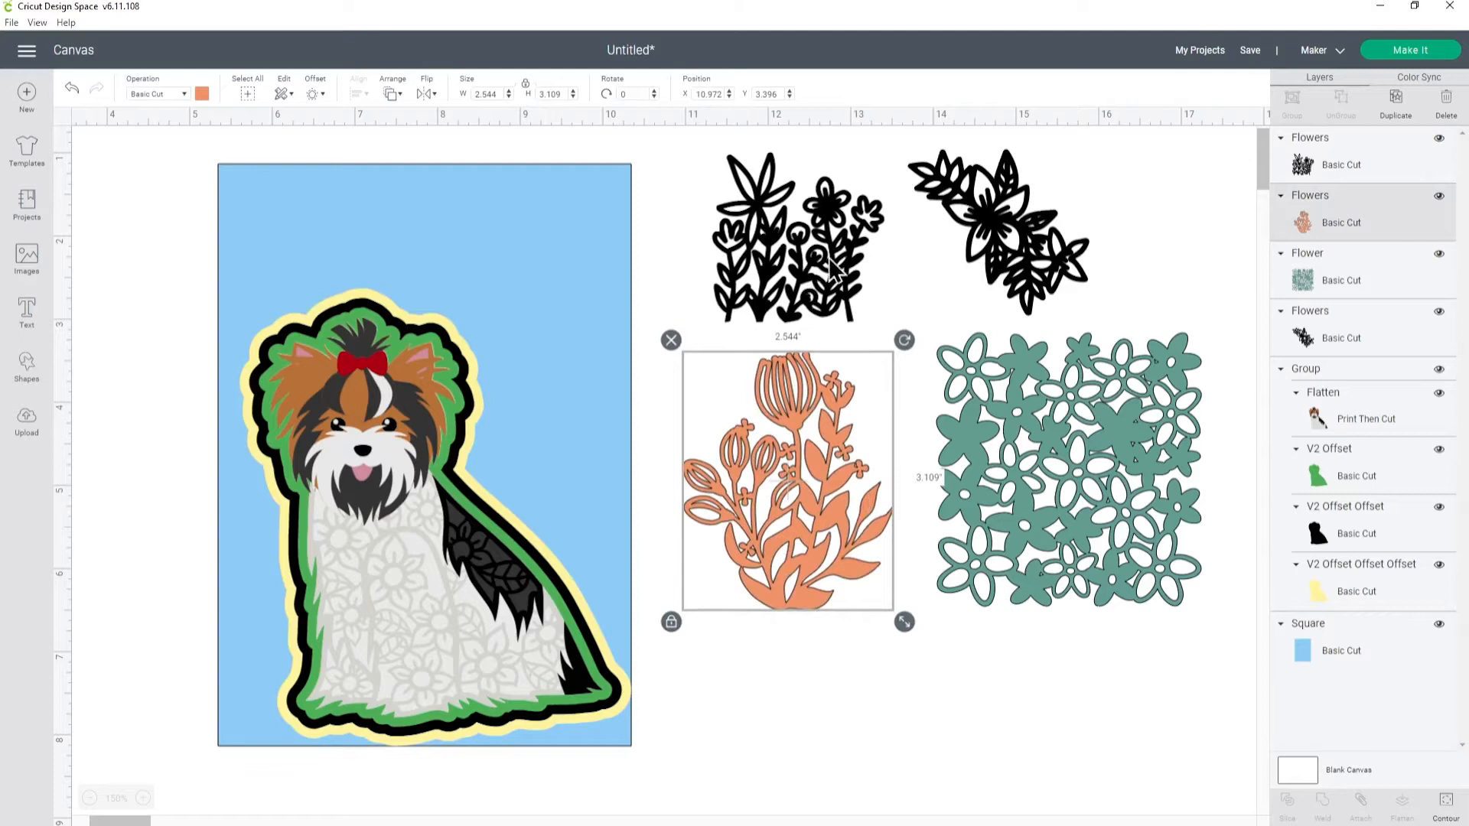
# Step: Place the diagonal black flower spray on the card's upper right area, enlarge it and rotate it to about 346°
pyautogui.moveTo(1017, 241); pyautogui.dragTo(444, 272)
pyautogui.moveTo(538, 369); pyautogui.dragTo(583, 403)
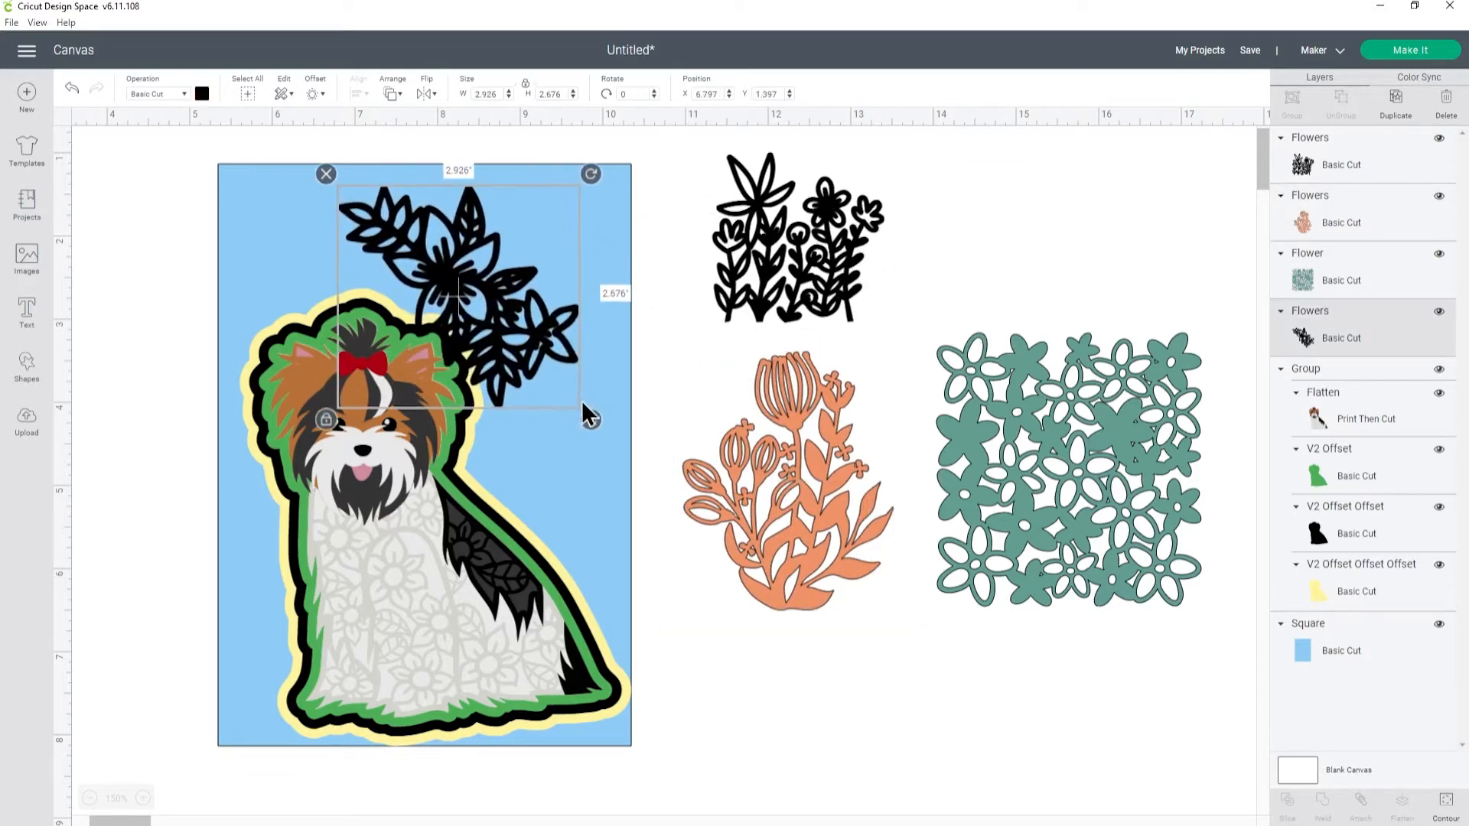
pyautogui.moveTo(590, 174); pyautogui.dragTo(558, 145)
pyautogui.moveTo(493, 311); pyautogui.dragTo(529, 296)
pyautogui.moveTo(650, 368)
pyautogui.mouseDown()
pyautogui.moveTo(633, 352)
pyautogui.moveTo(645, 362)
pyautogui.mouseUp()
# Step: Move the black upright wildflowers onto the card beside the dog, and undo the accidental shift of the dog group
pyautogui.moveTo(782, 283); pyautogui.dragTo(525, 497)
pyautogui.moveTo(625, 556)
pyautogui.mouseDown()
pyautogui.moveTo(679, 608)
pyautogui.moveTo(609, 548)
pyautogui.mouseUp()
pyautogui.click(608, 530)
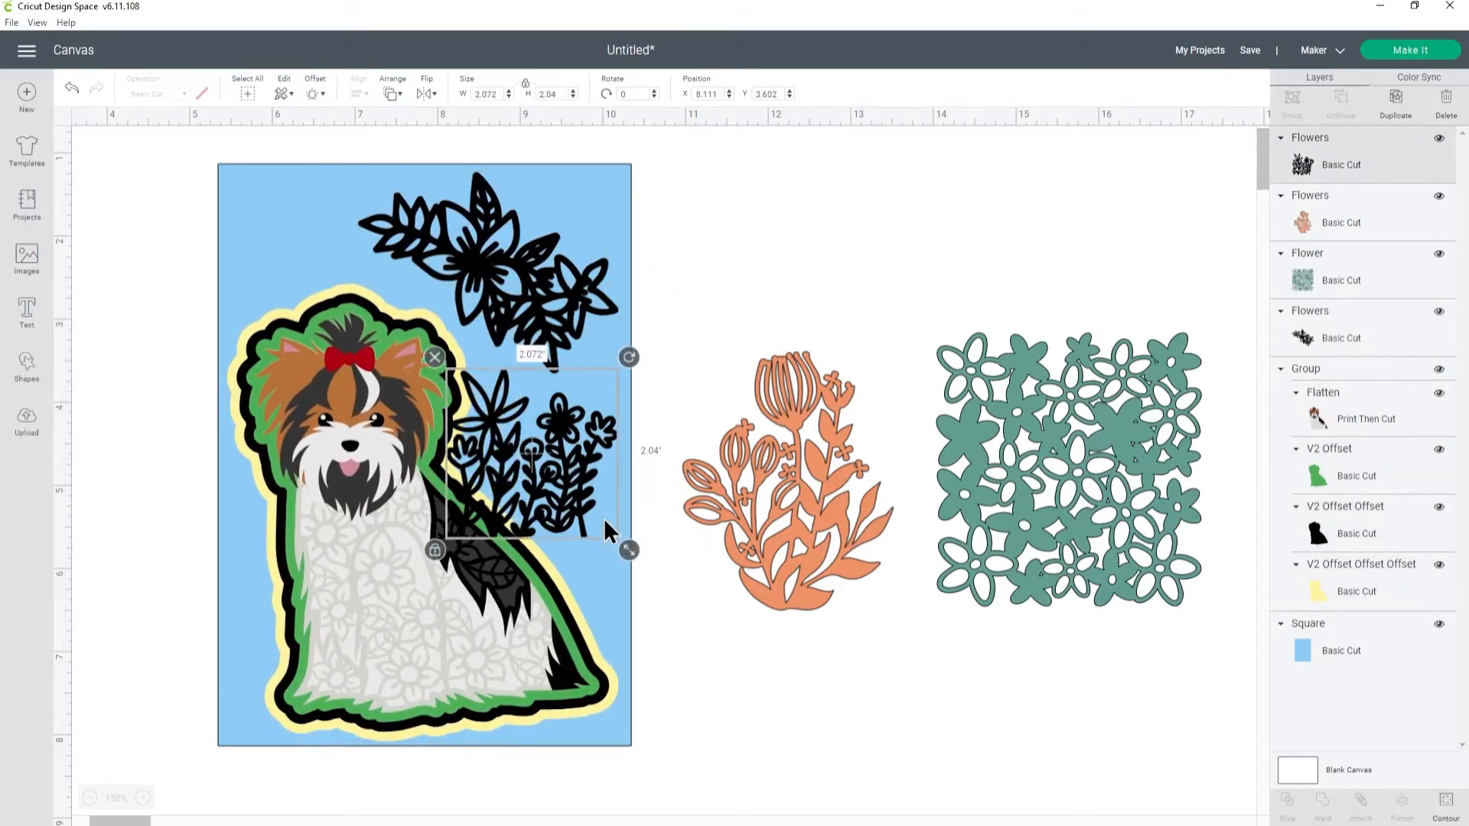
pyautogui.click(72, 88)
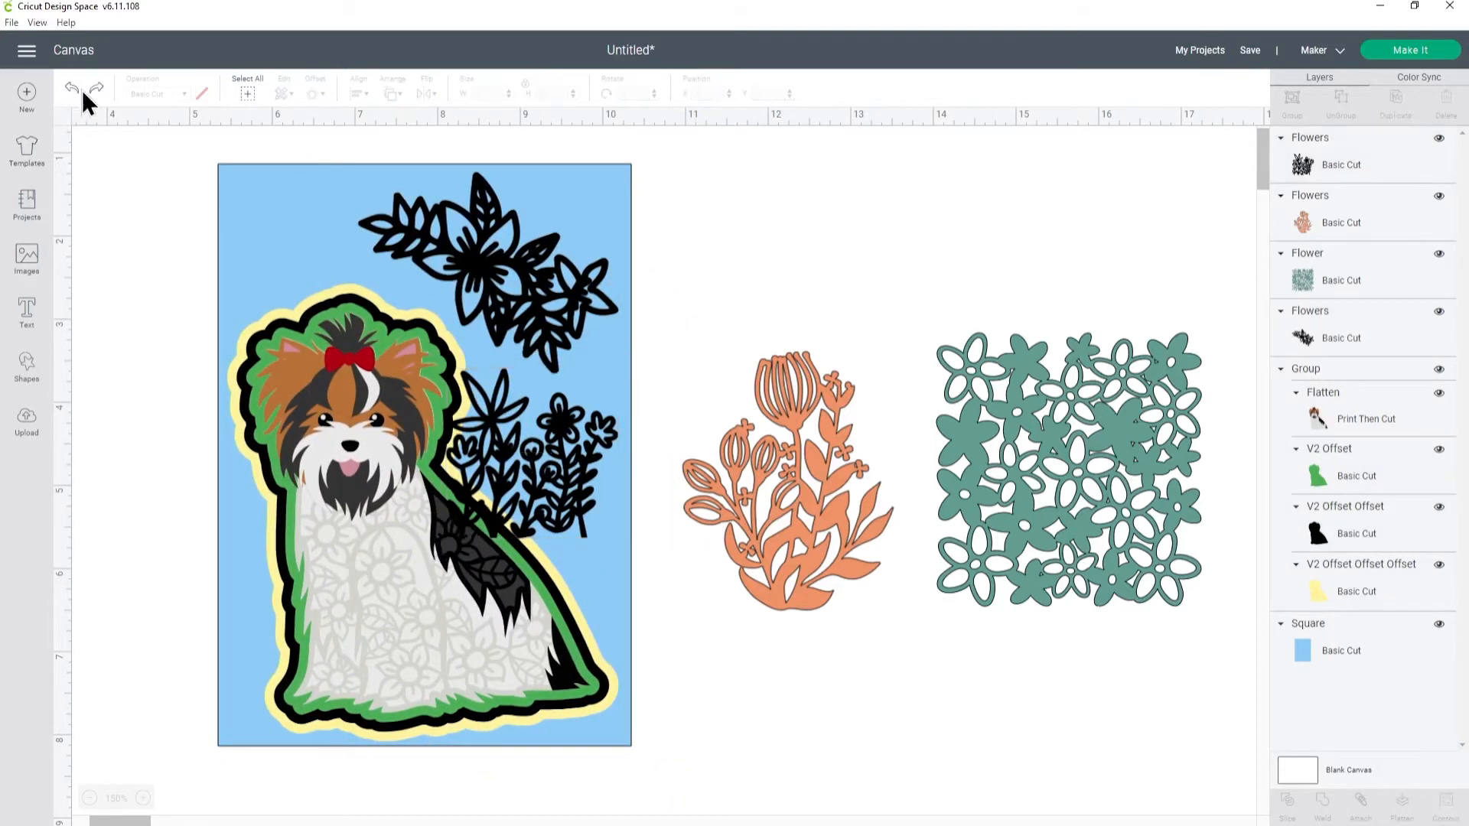
# Step: Enlarge the wildflowers to about 2.8 in wide and the flower spray to about 3.3 in wide, positioning them so they overlap
pyautogui.click(552, 463)
pyautogui.moveTo(630, 550); pyautogui.dragTo(557, 541)
pyautogui.click(550, 320)
pyautogui.moveTo(548, 312); pyautogui.dragTo(489, 300)
pyautogui.moveTo(603, 369); pyautogui.dragTo(664, 375)
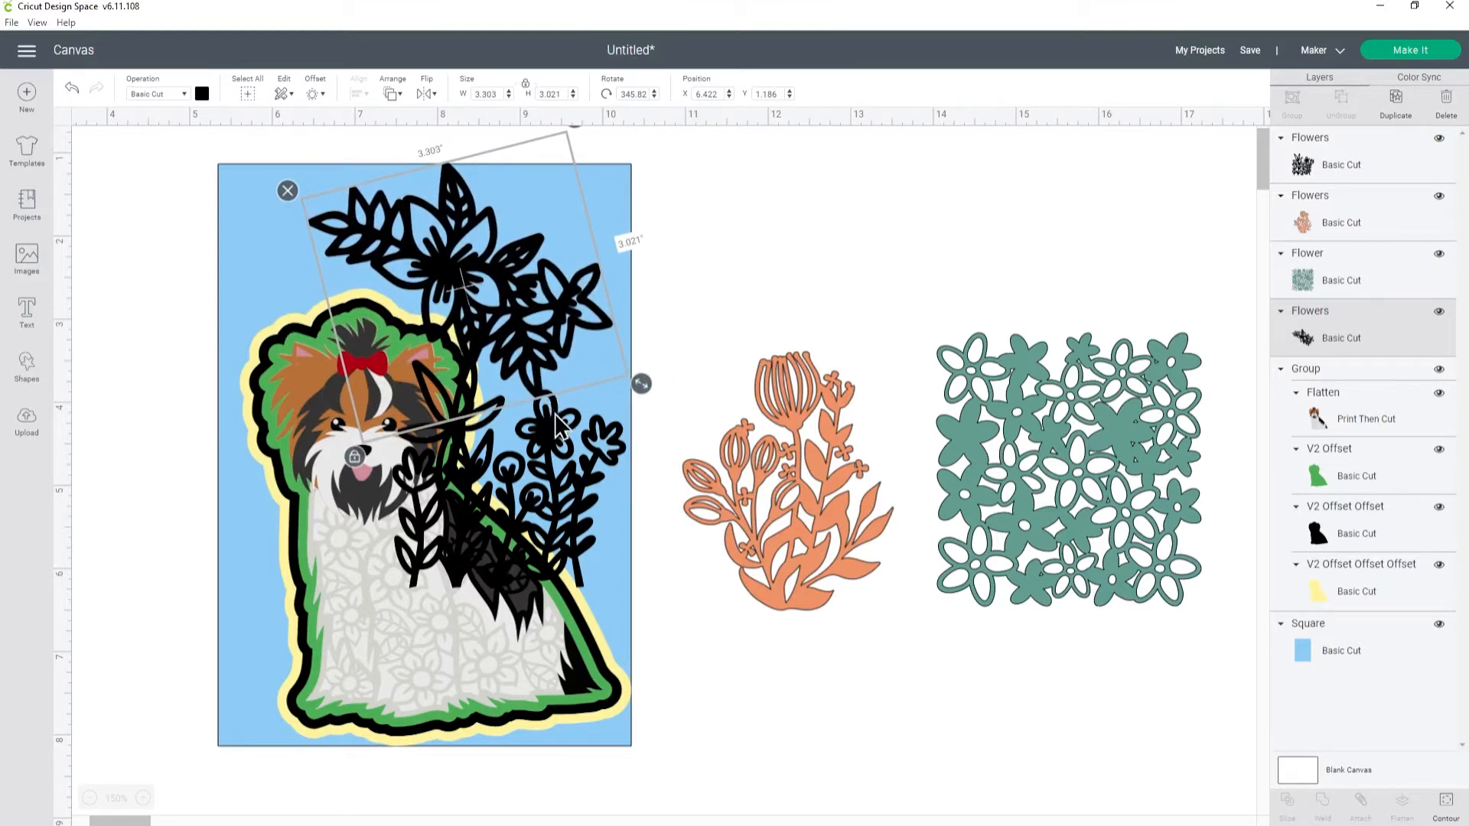
pyautogui.click(563, 478)
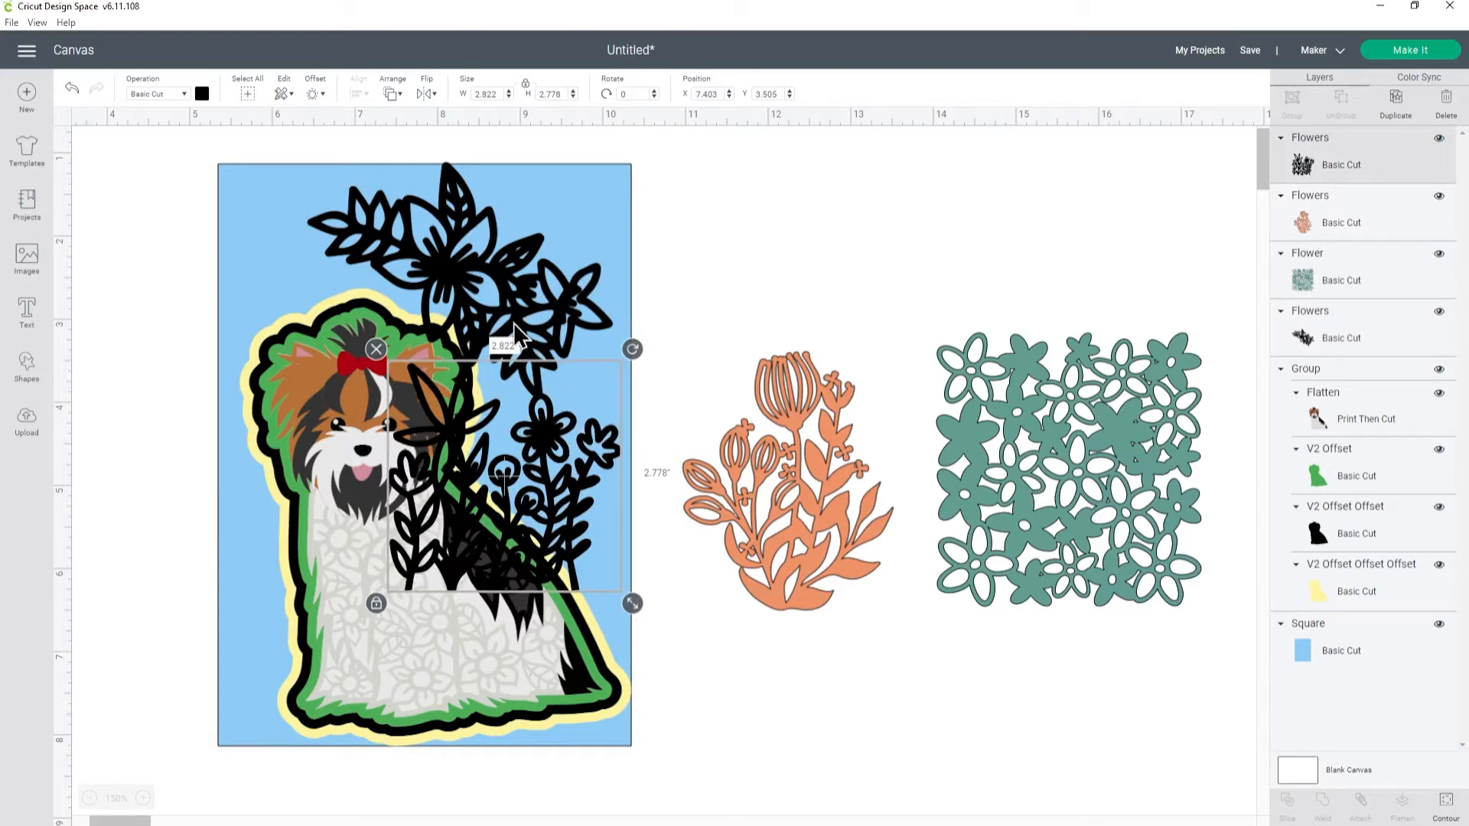
# Step: Delete the unused orange bouquet and the teal flower lattice from the canvas
pyautogui.click(796, 460)
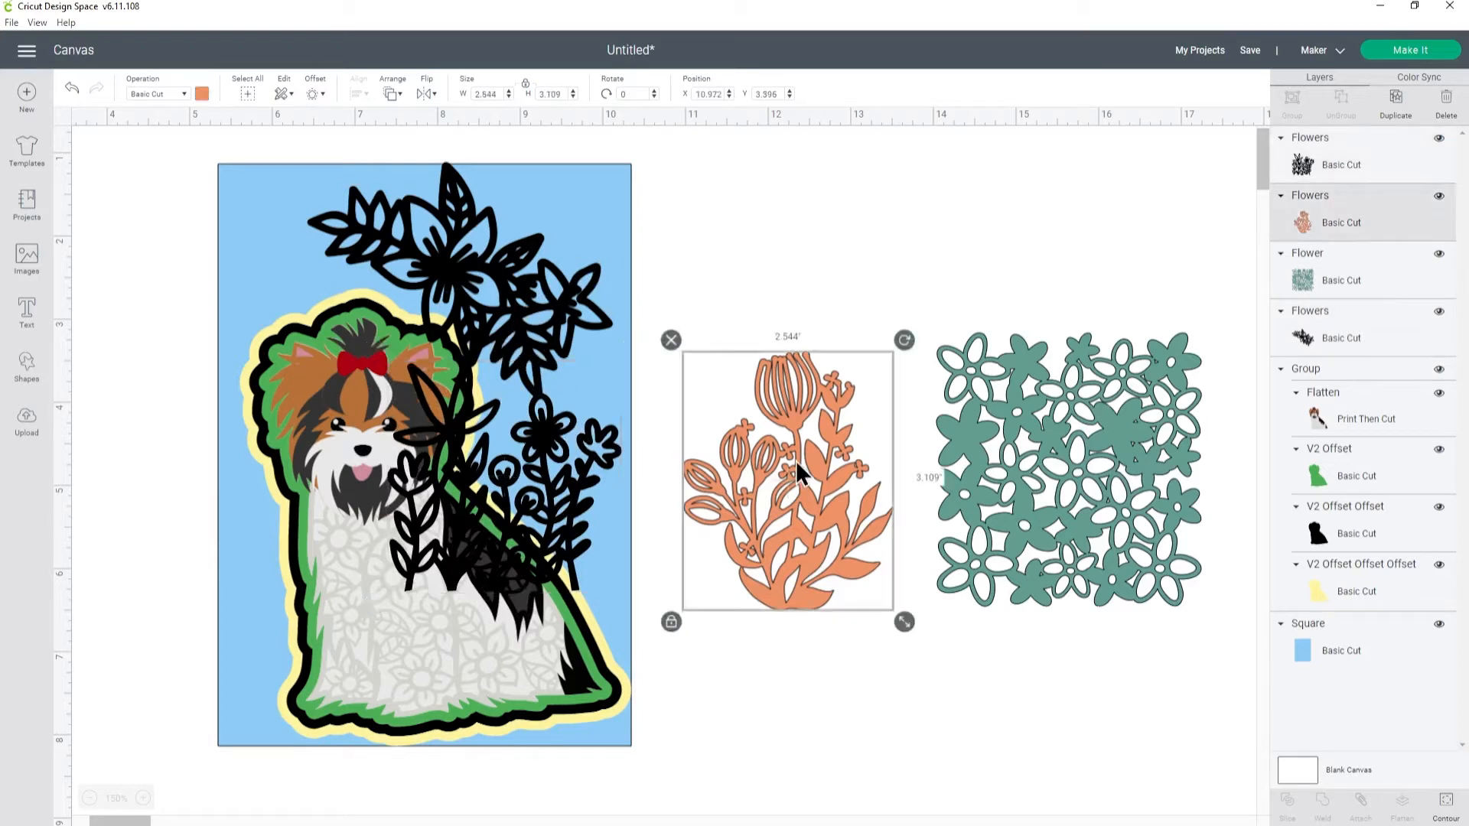
pyautogui.press('Delete')
pyautogui.click(935, 459)
pyautogui.press('Delete')
# Step: Weld the two black flower images into one shape and move it off the card onto the empty canvas
pyautogui.click(1306, 159)
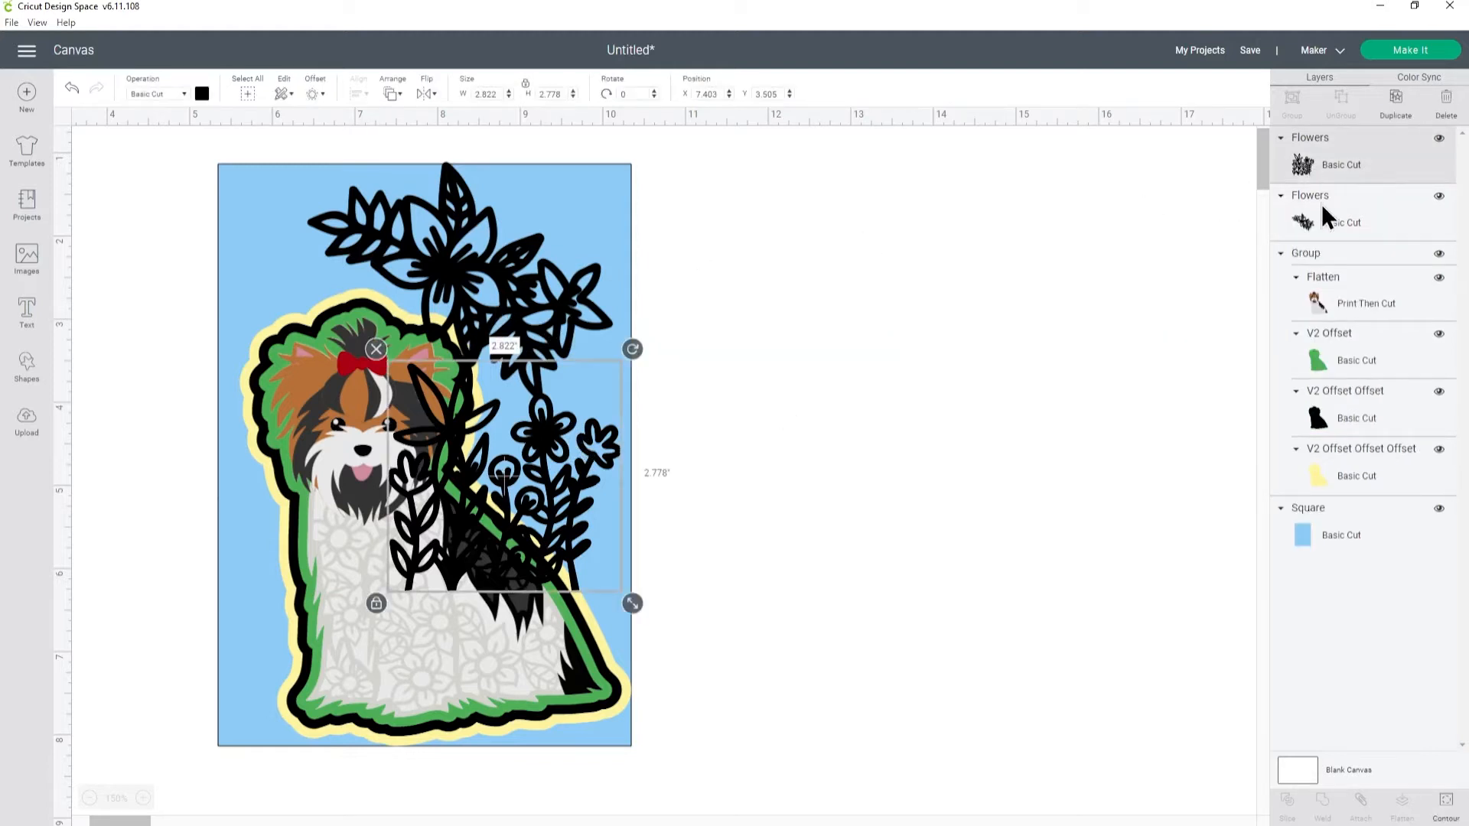
pyautogui.keyDown('shift'); pyautogui.click(1320, 204); pyautogui.keyUp('shift')
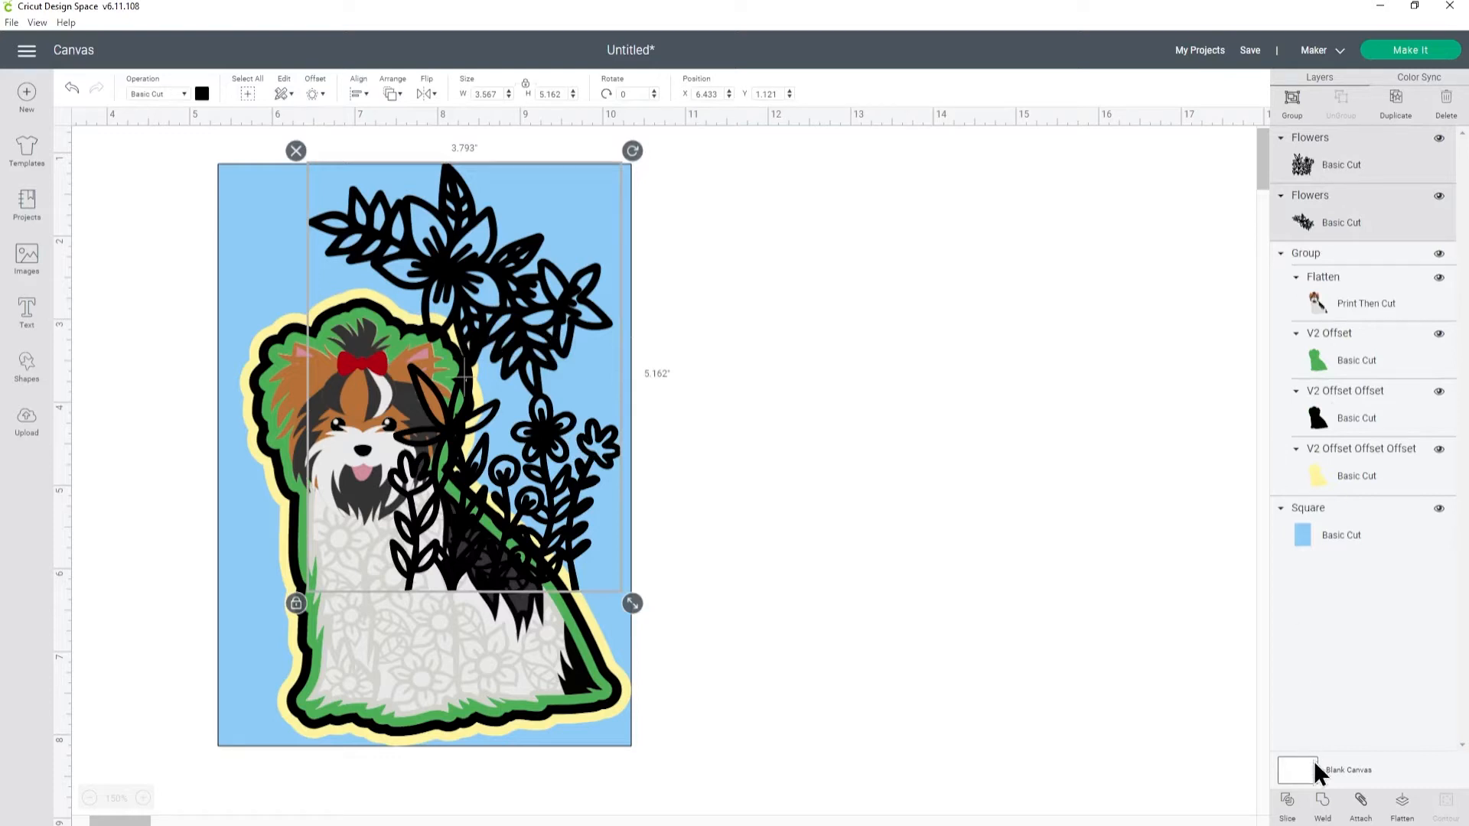
pyautogui.click(1322, 804)
pyautogui.moveTo(615, 501); pyautogui.dragTo(992, 520)
pyautogui.click(1069, 535)
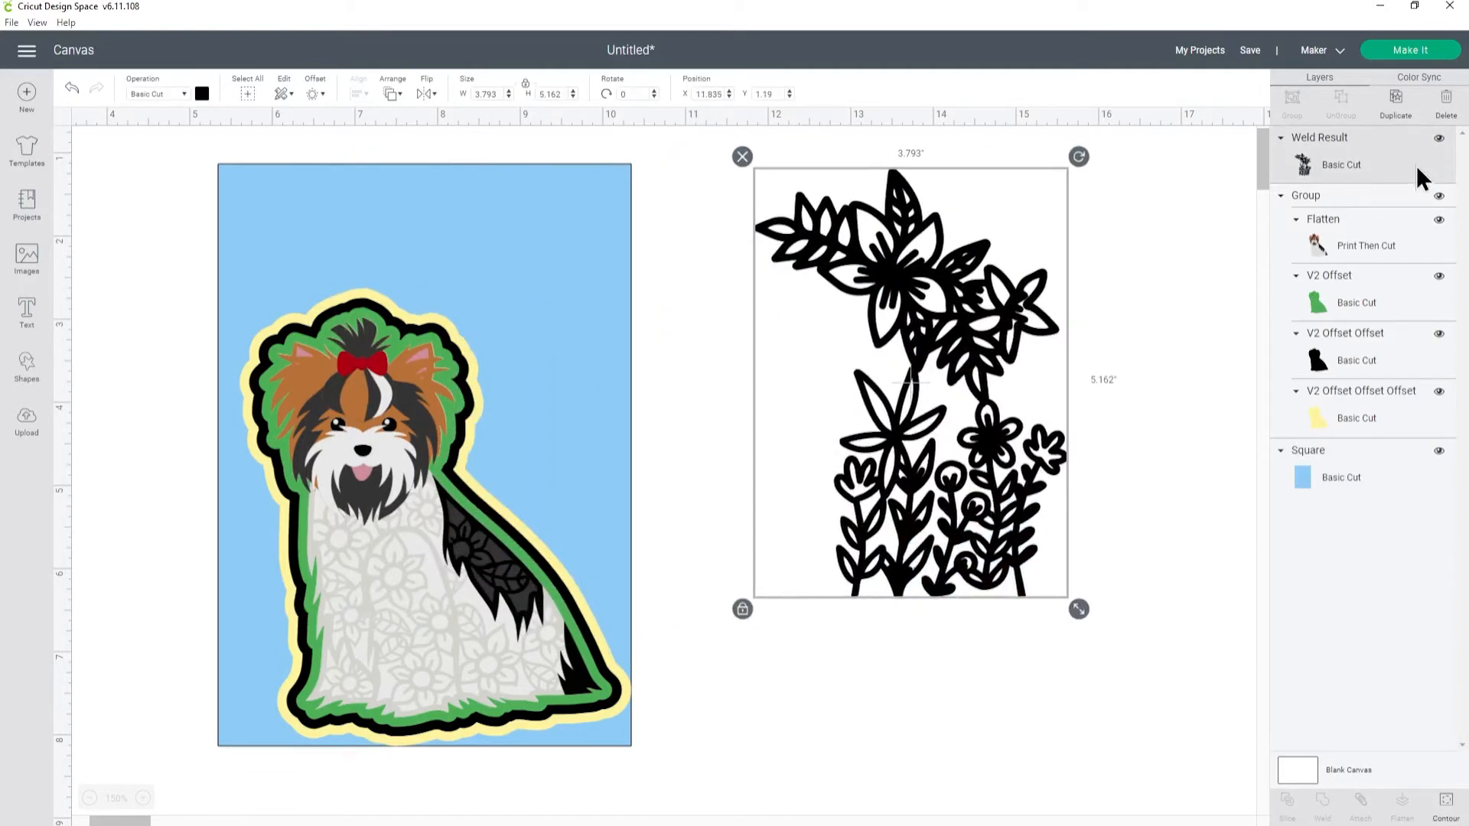
# Step: Group the layered dog with the blue card rectangle
pyautogui.click(164, 160)
pyautogui.moveTo(164, 160); pyautogui.dragTo(677, 771)
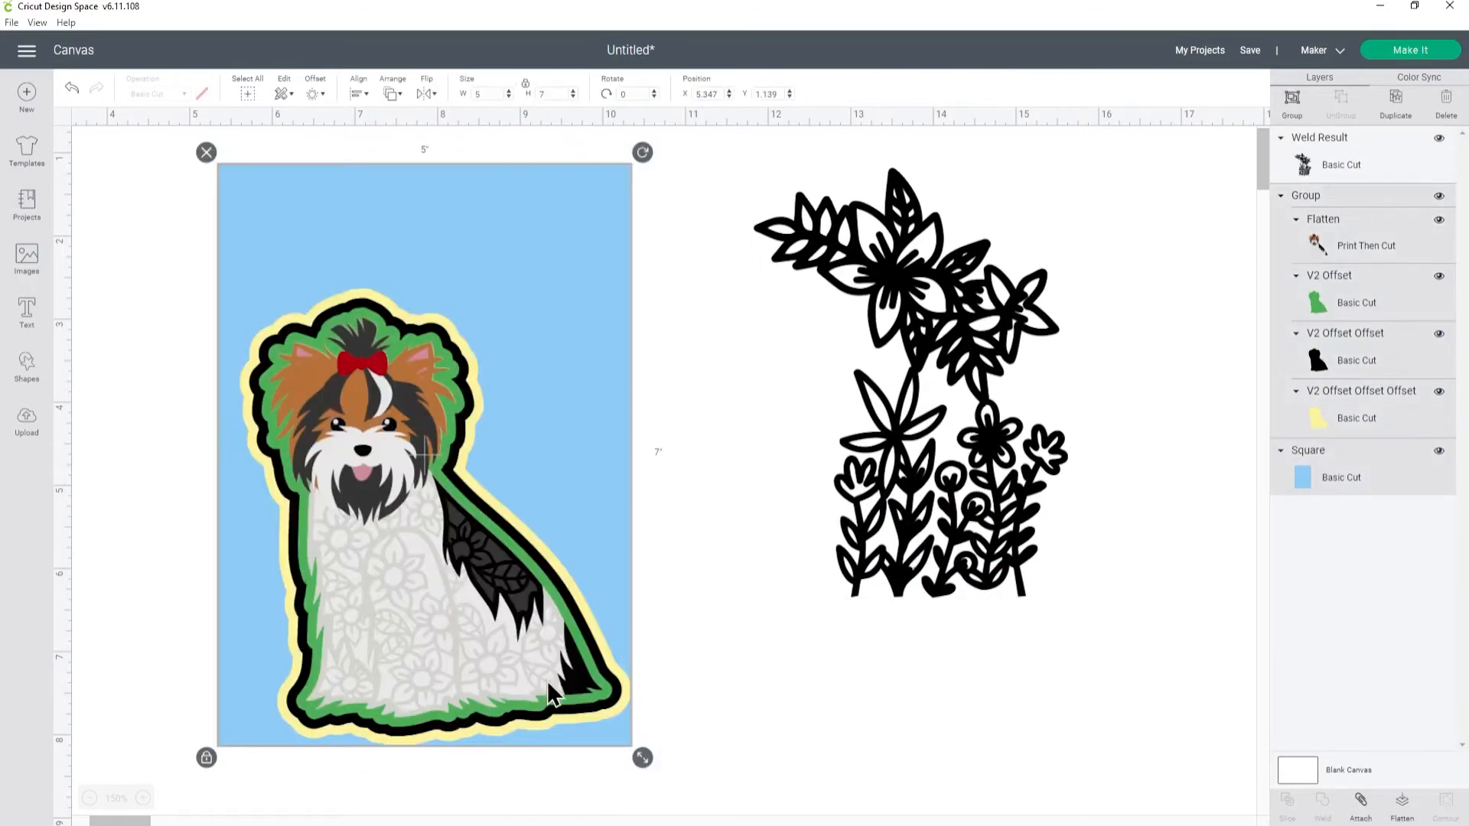
pyautogui.click(1291, 98)
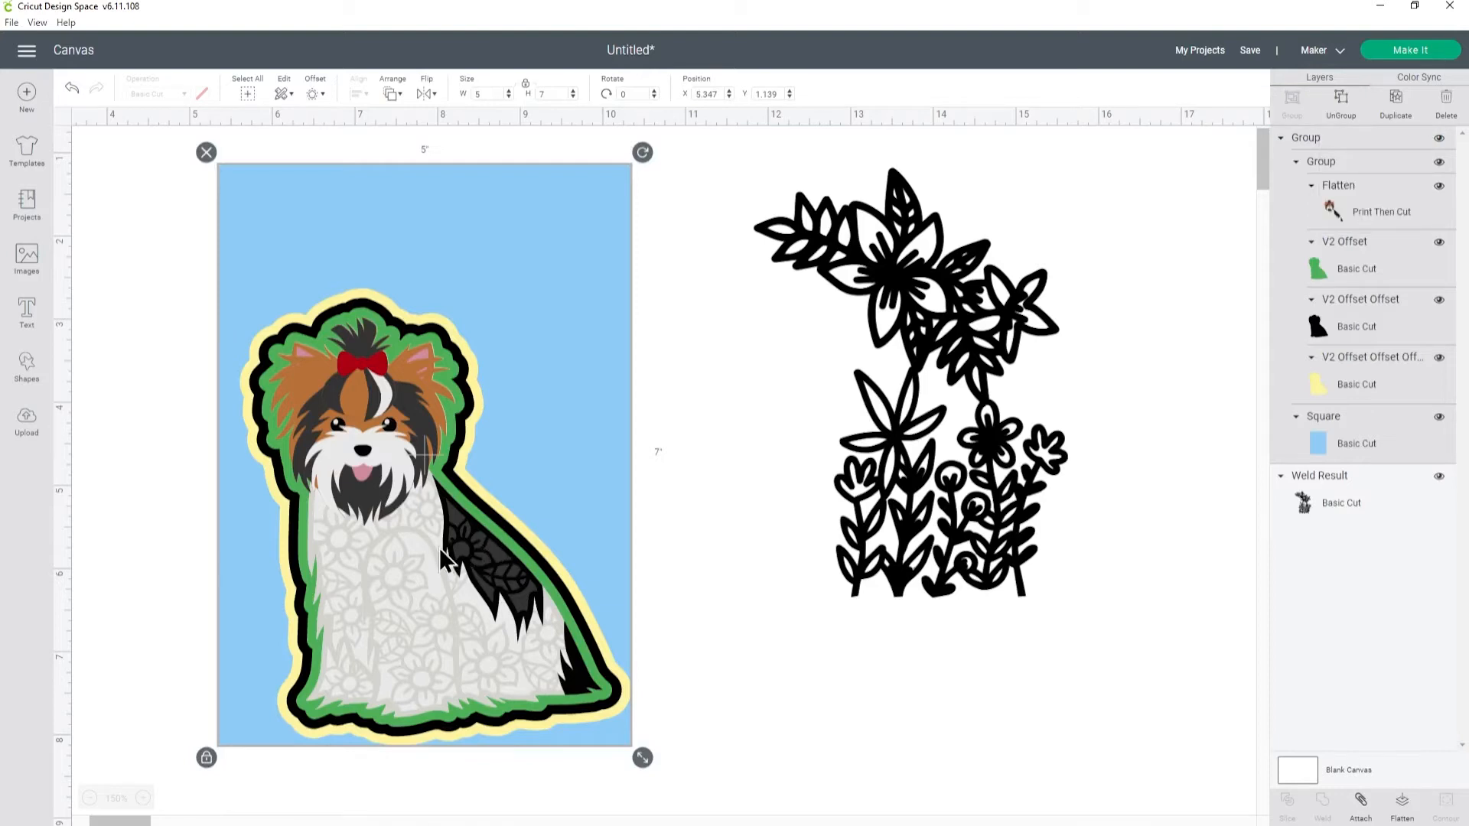
# Step: Move the welded flowers over the card's right edge and arrange them in front of the grouped card
pyautogui.moveTo(948, 545); pyautogui.dragTo(586, 539)
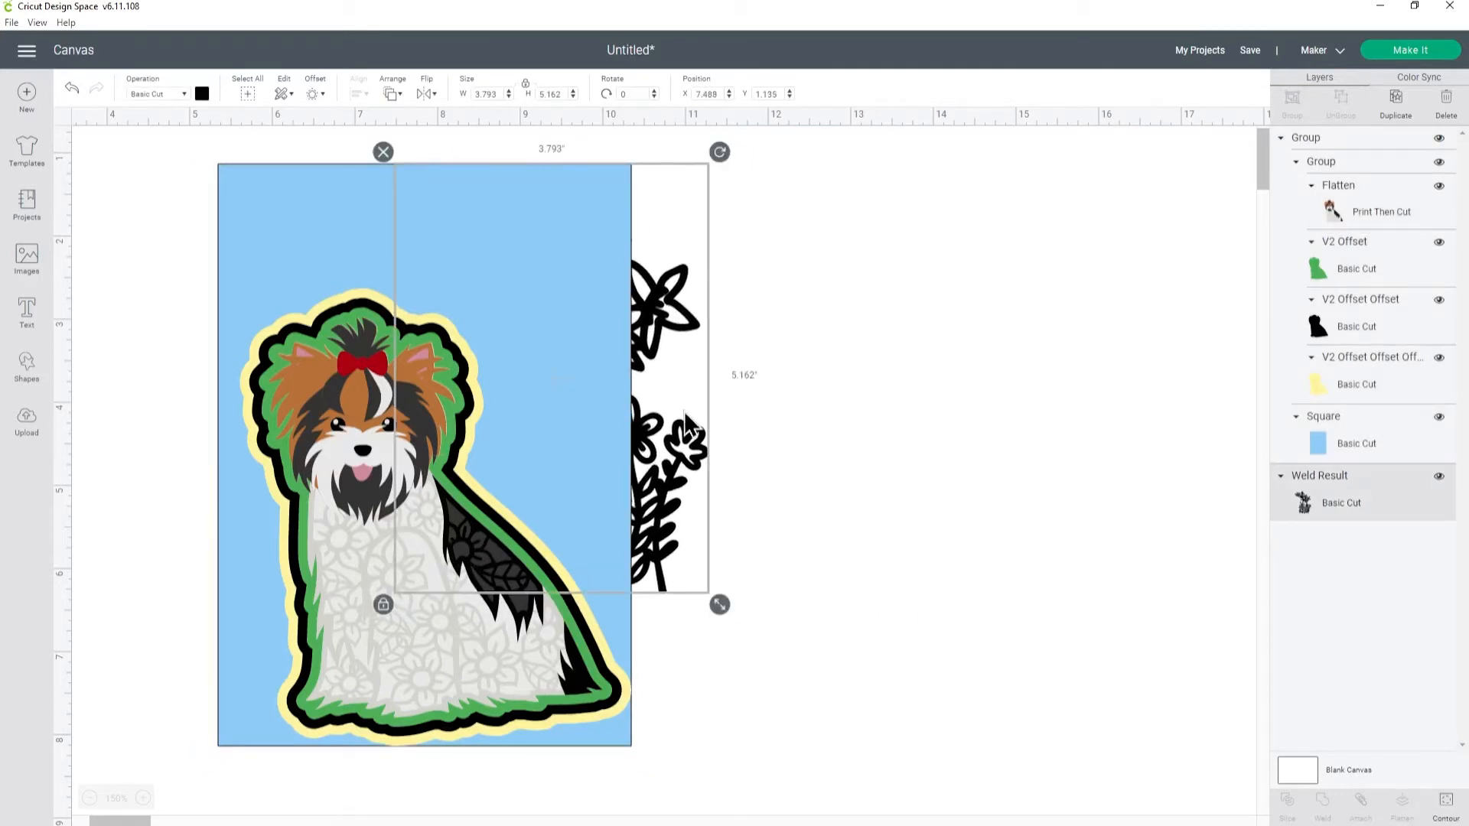
pyautogui.click(392, 95)
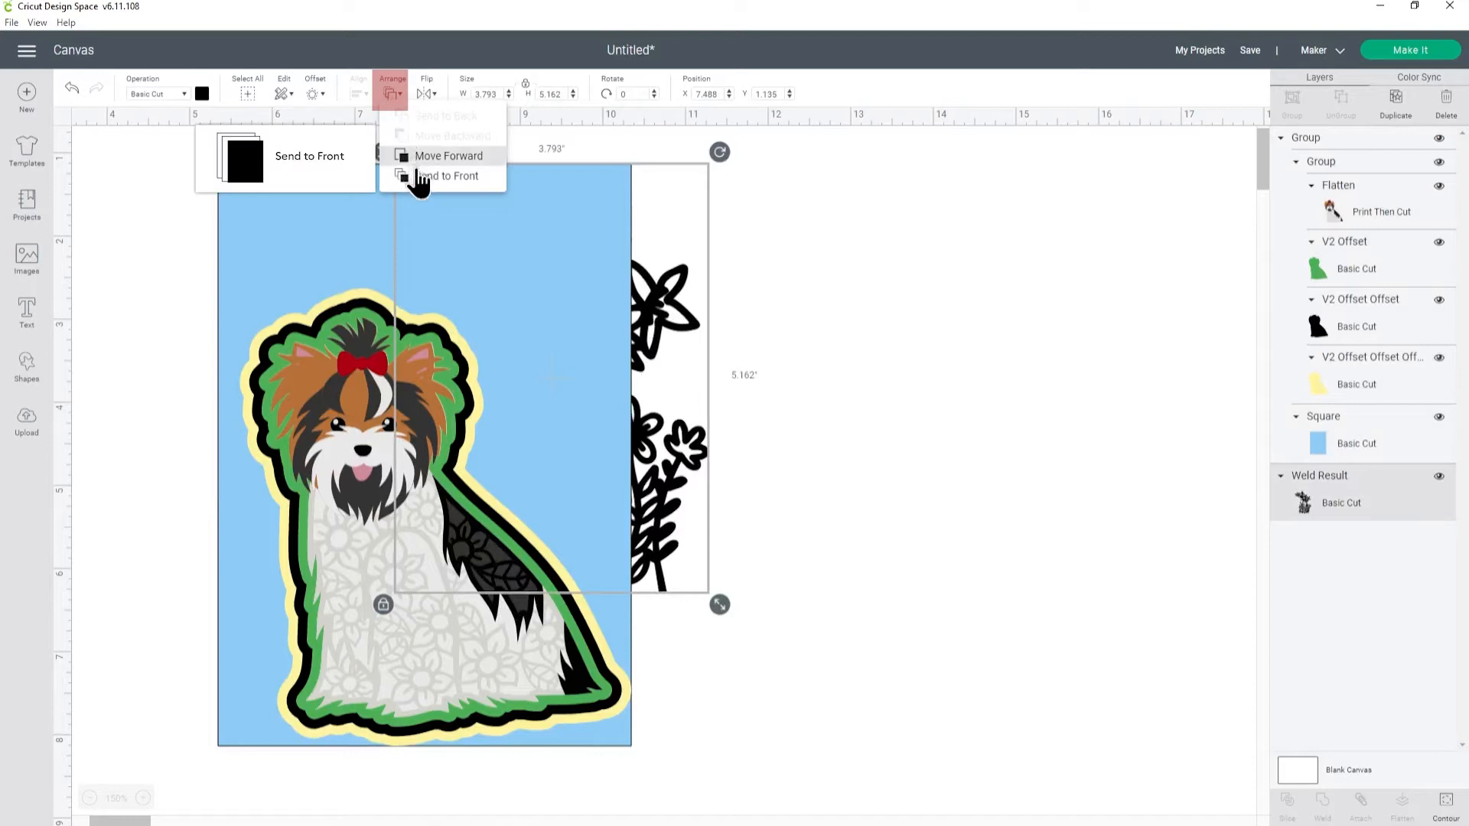
pyautogui.click(447, 157)
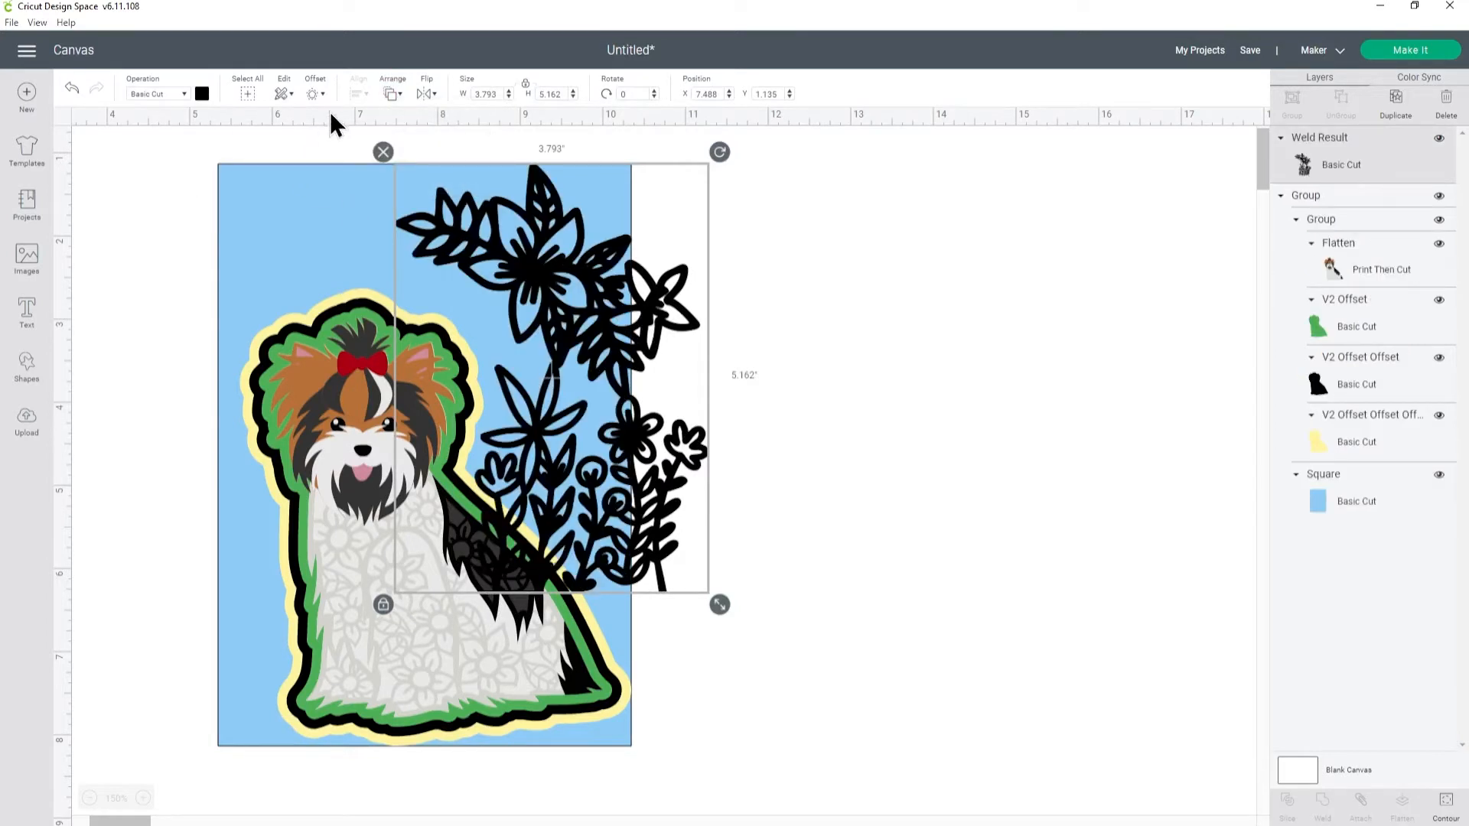
# Step: Align the welded flowers and the card group to each other with Align Top and Align Right
pyautogui.click(249, 95)
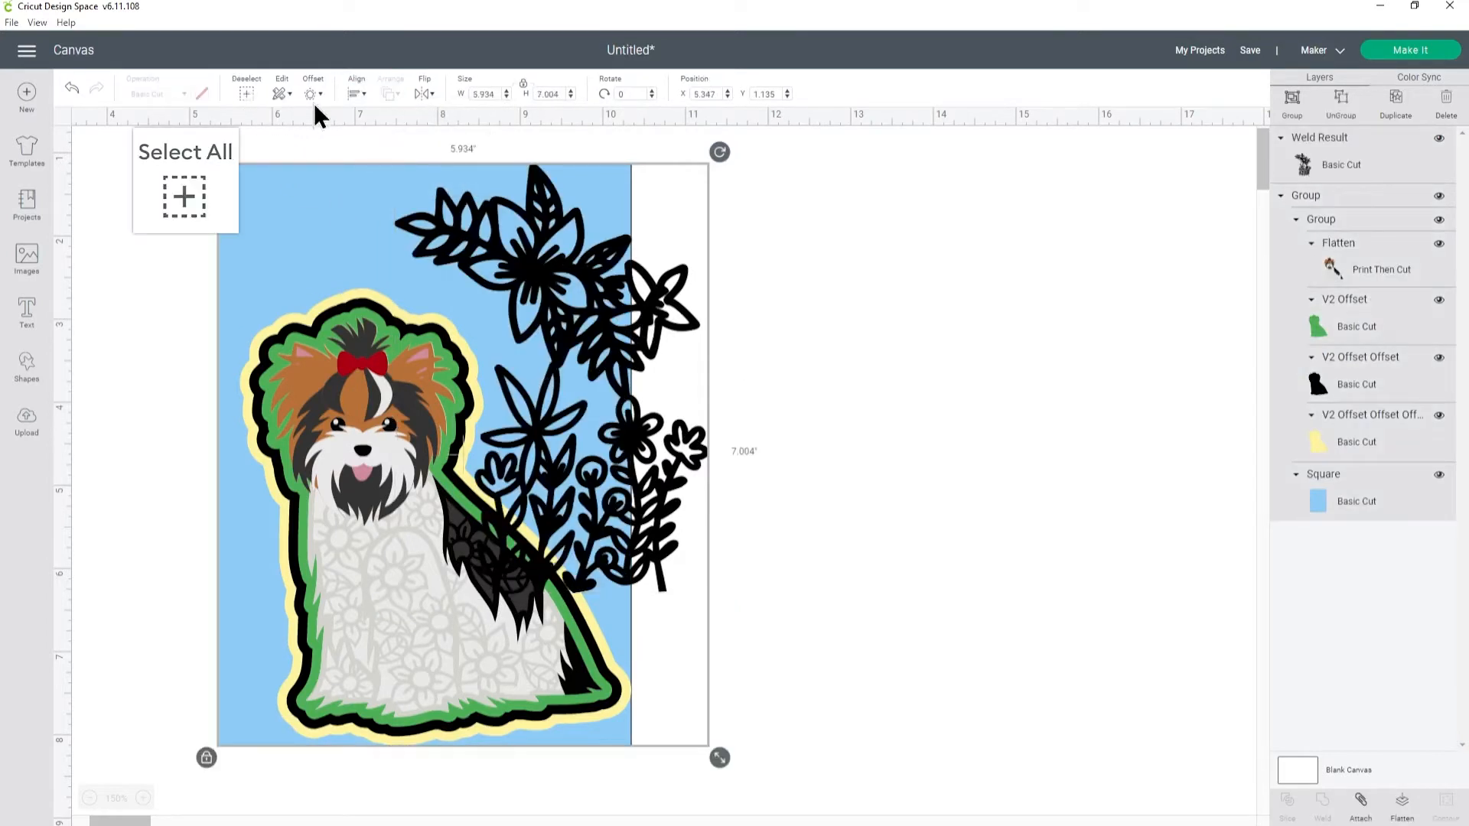
pyautogui.click(354, 93)
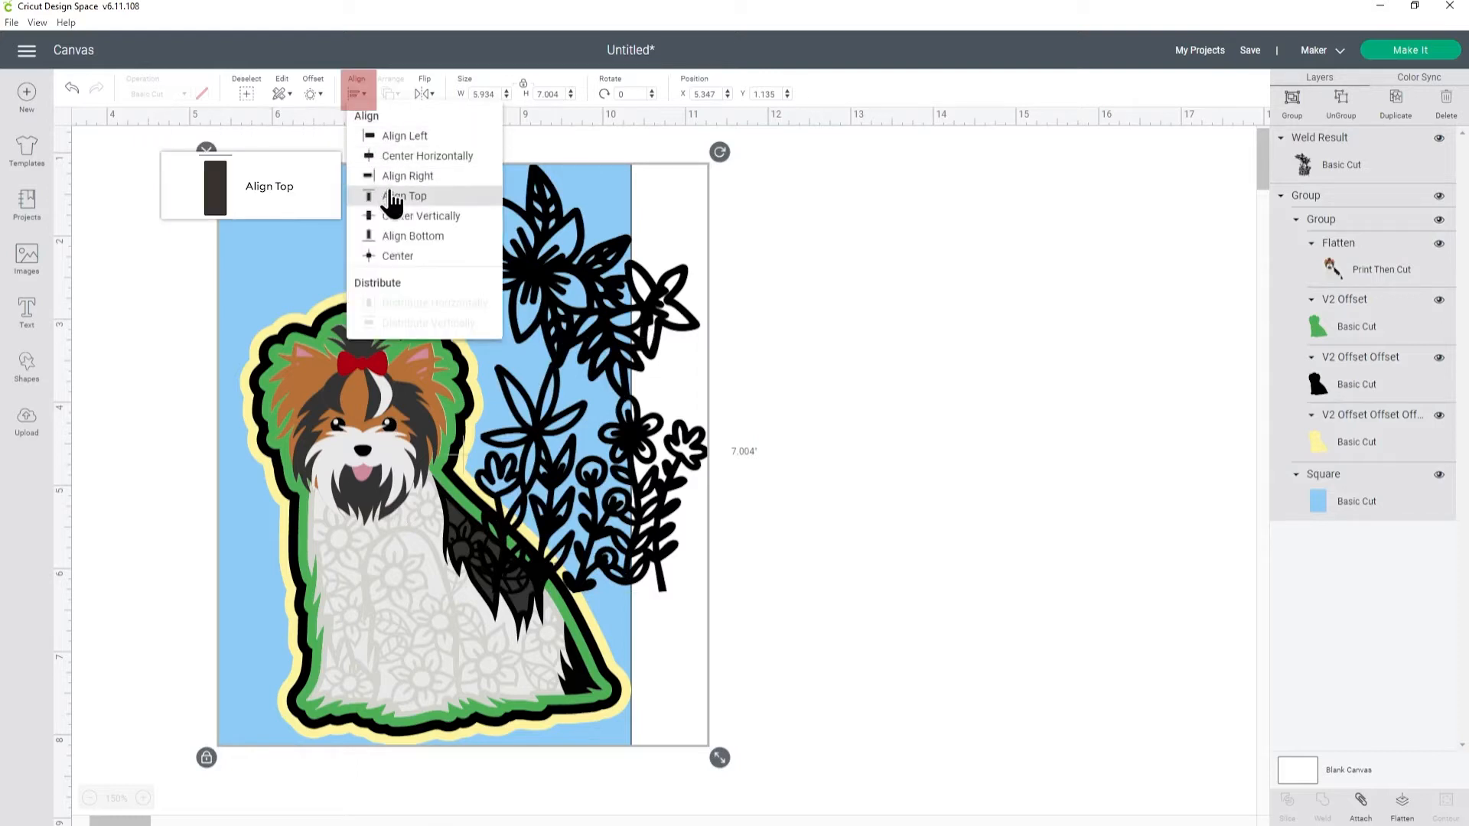
pyautogui.click(395, 193)
pyautogui.click(354, 93)
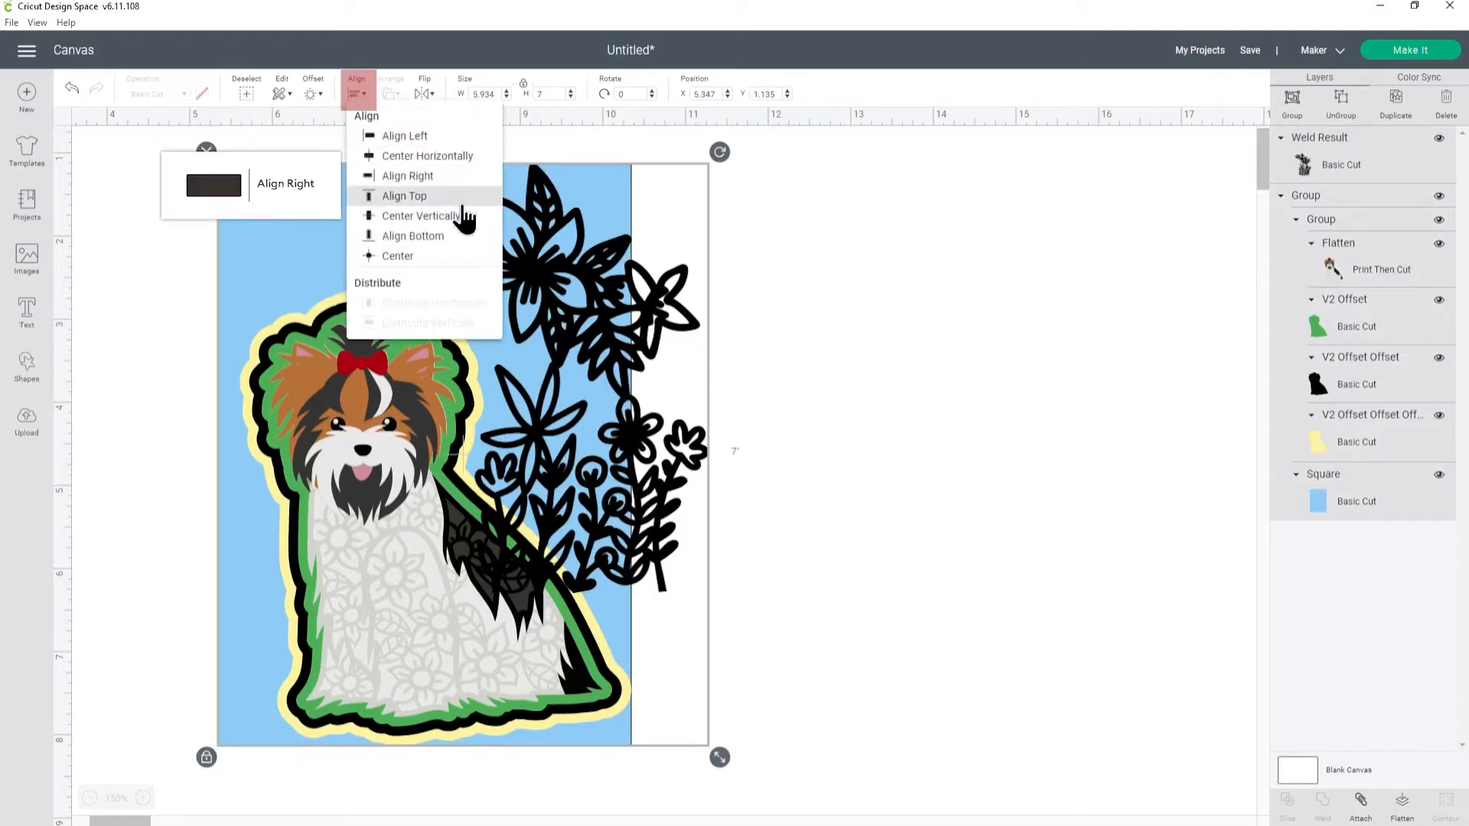
pyautogui.click(459, 194)
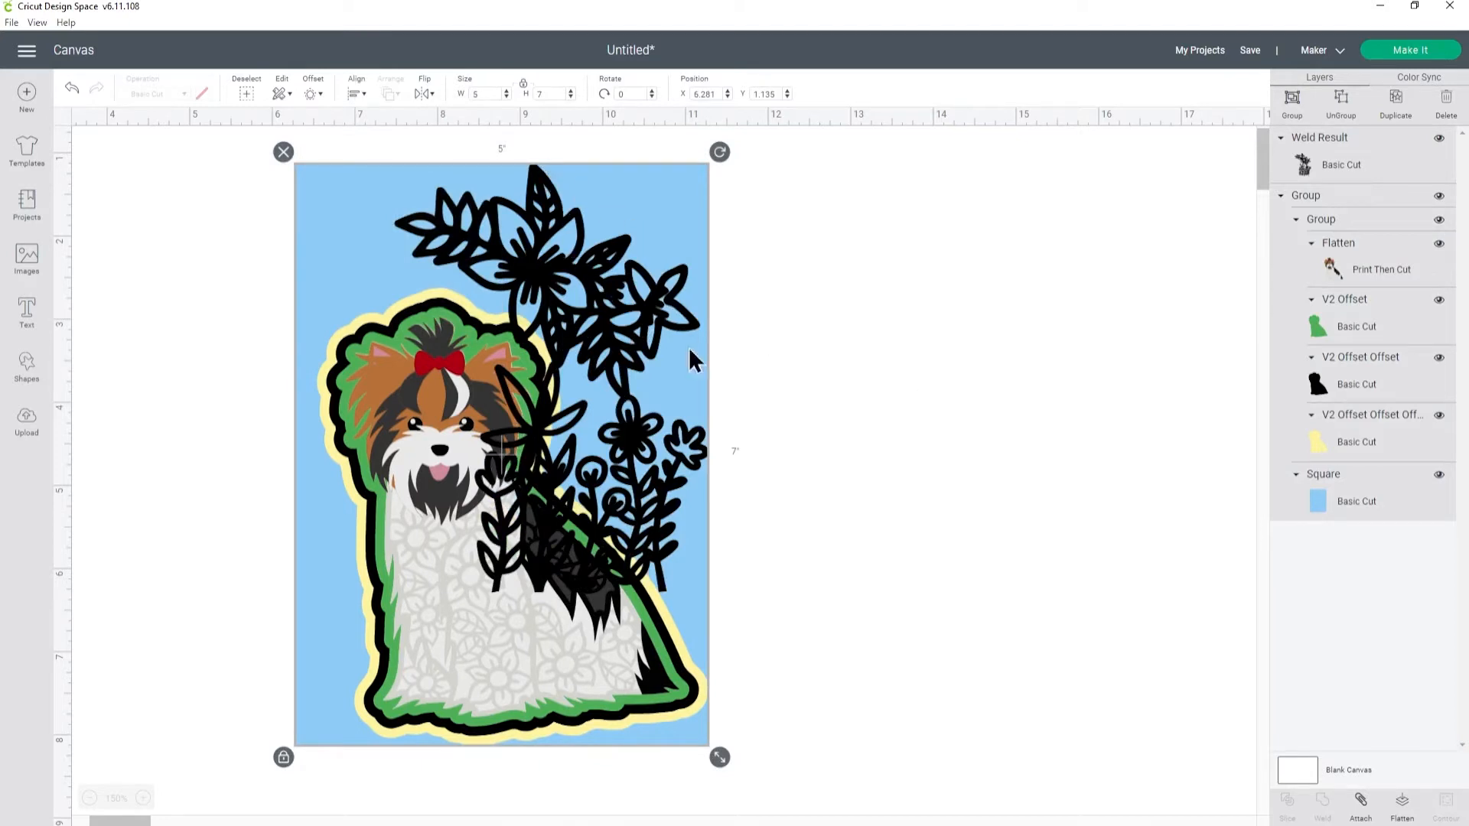
pyautogui.click(861, 326)
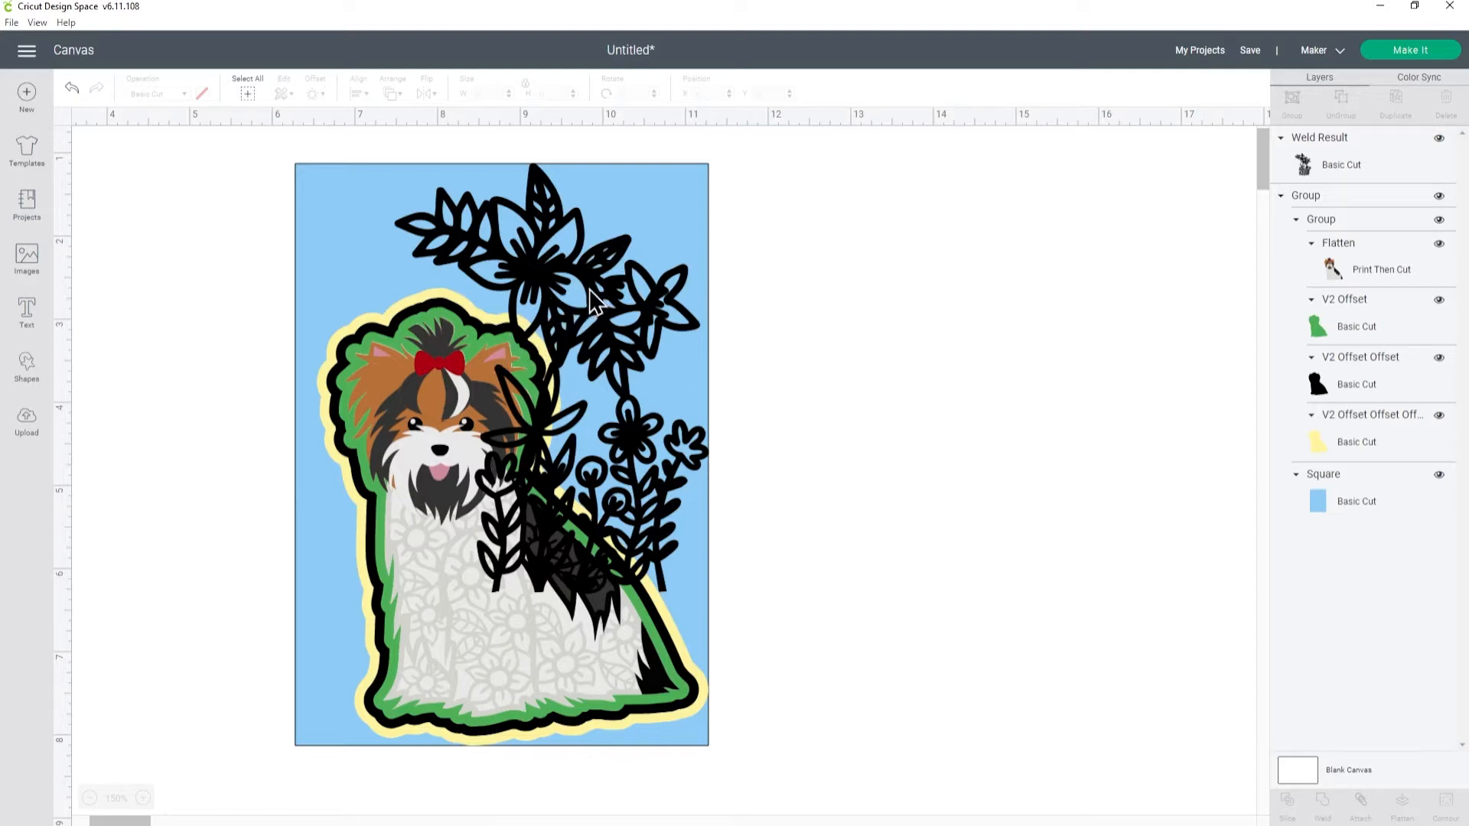
# Step: Recolour the welded flowers light pink (#fbcff9) and give the dog's innermost green offset the same pink
pyautogui.click(570, 285)
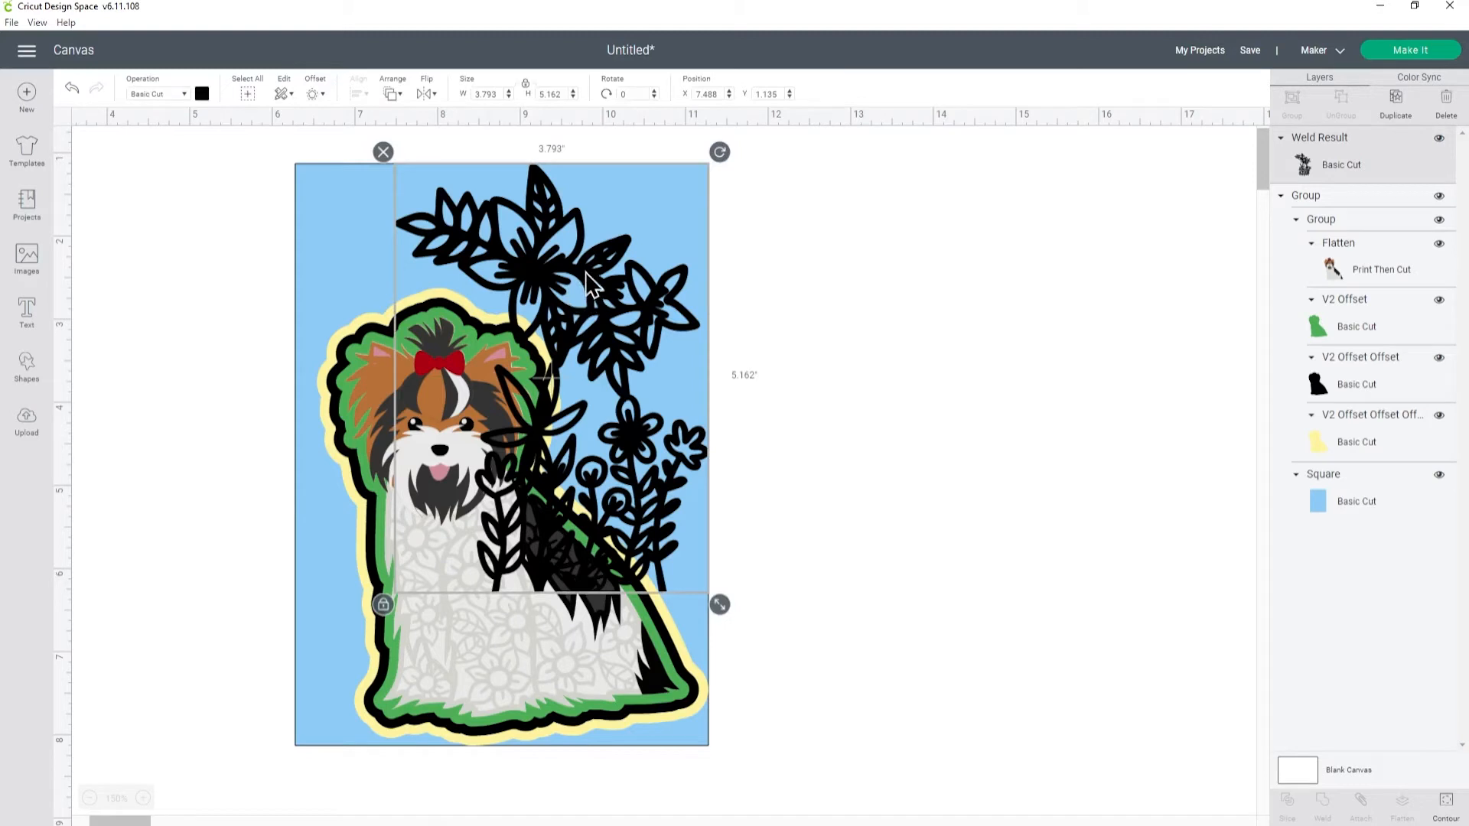
pyautogui.click(202, 93)
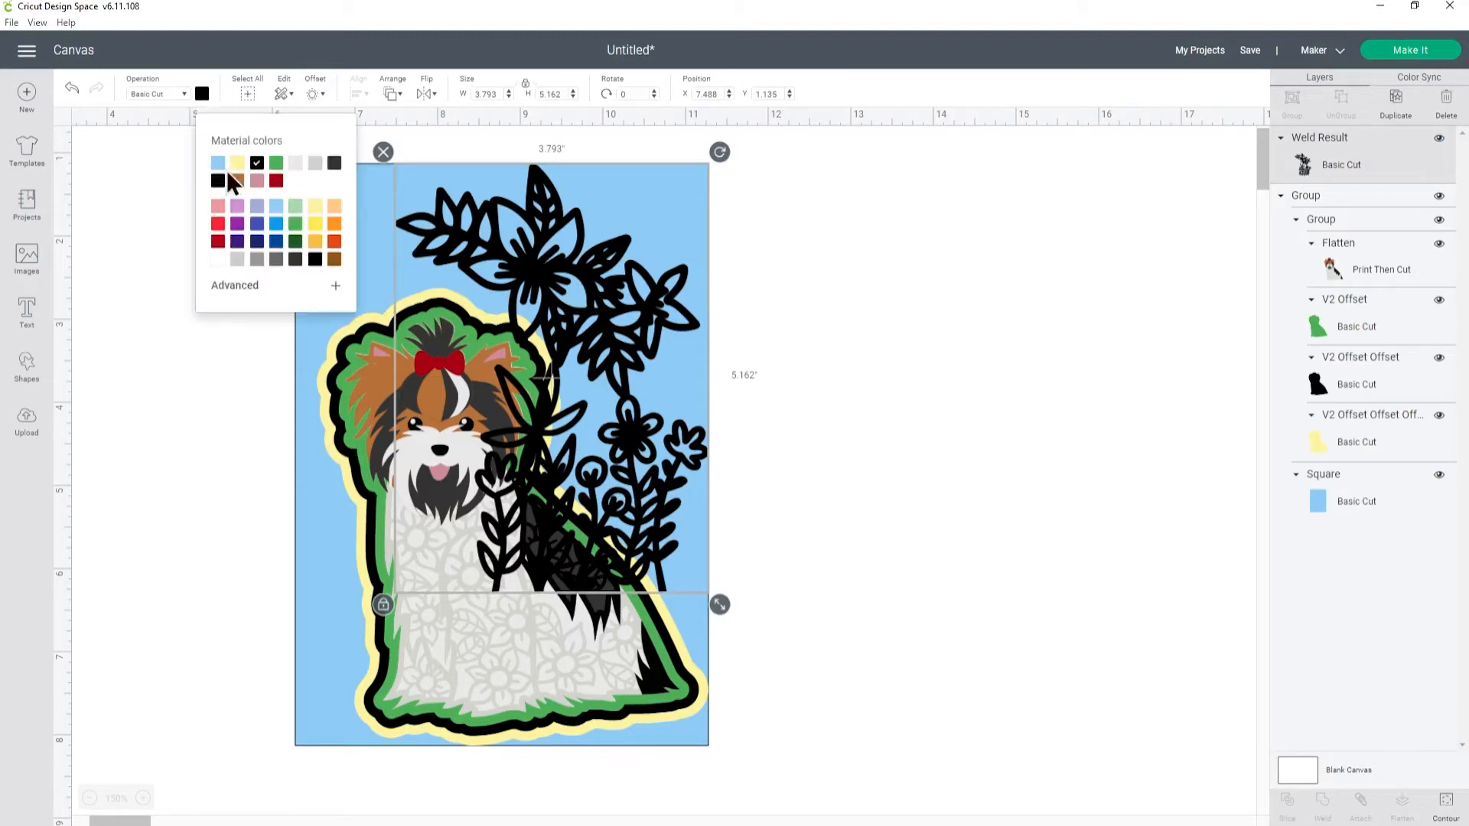
pyautogui.click(275, 165)
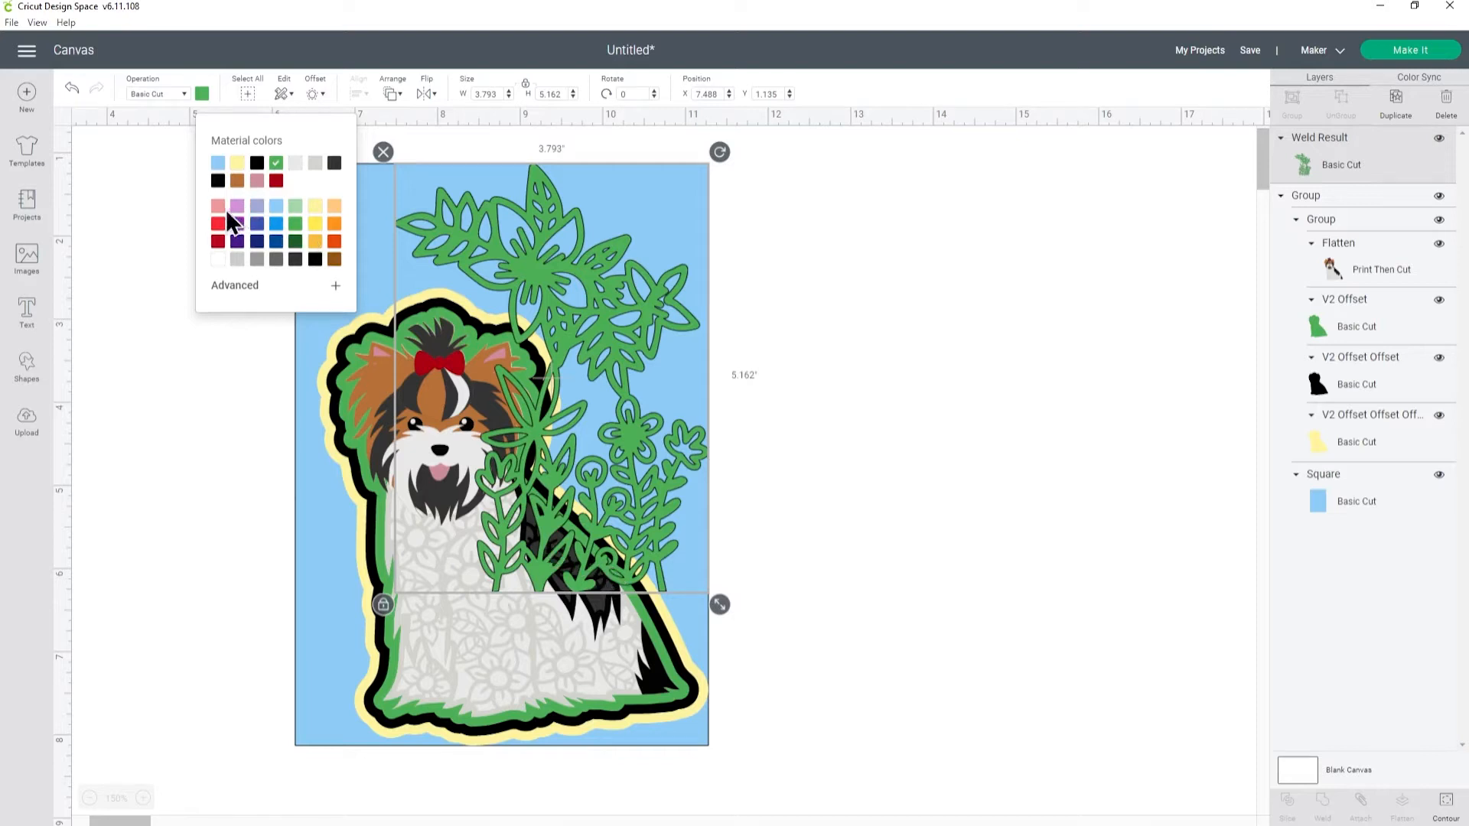
pyautogui.click(247, 286)
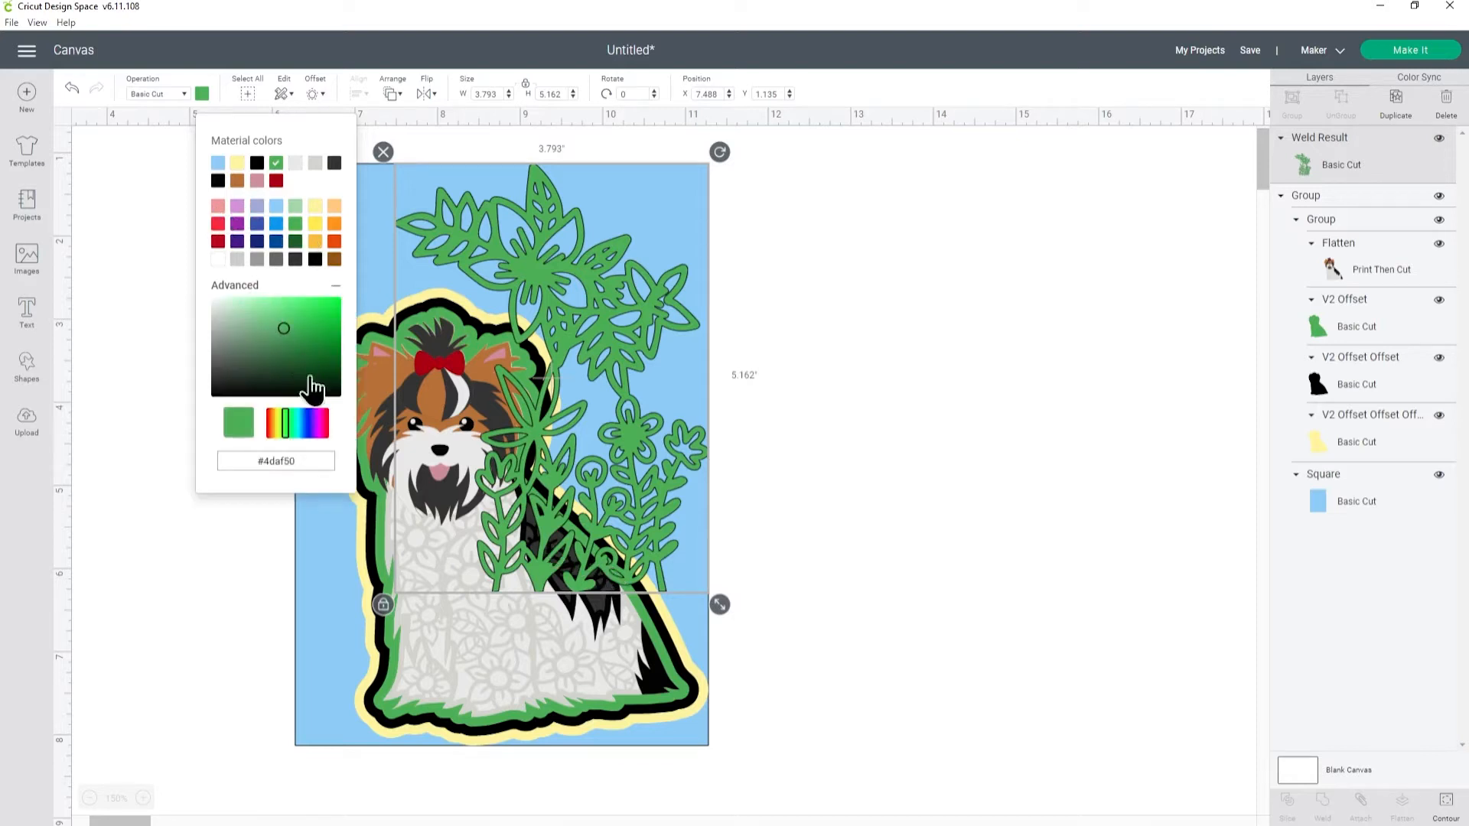
pyautogui.click(317, 421)
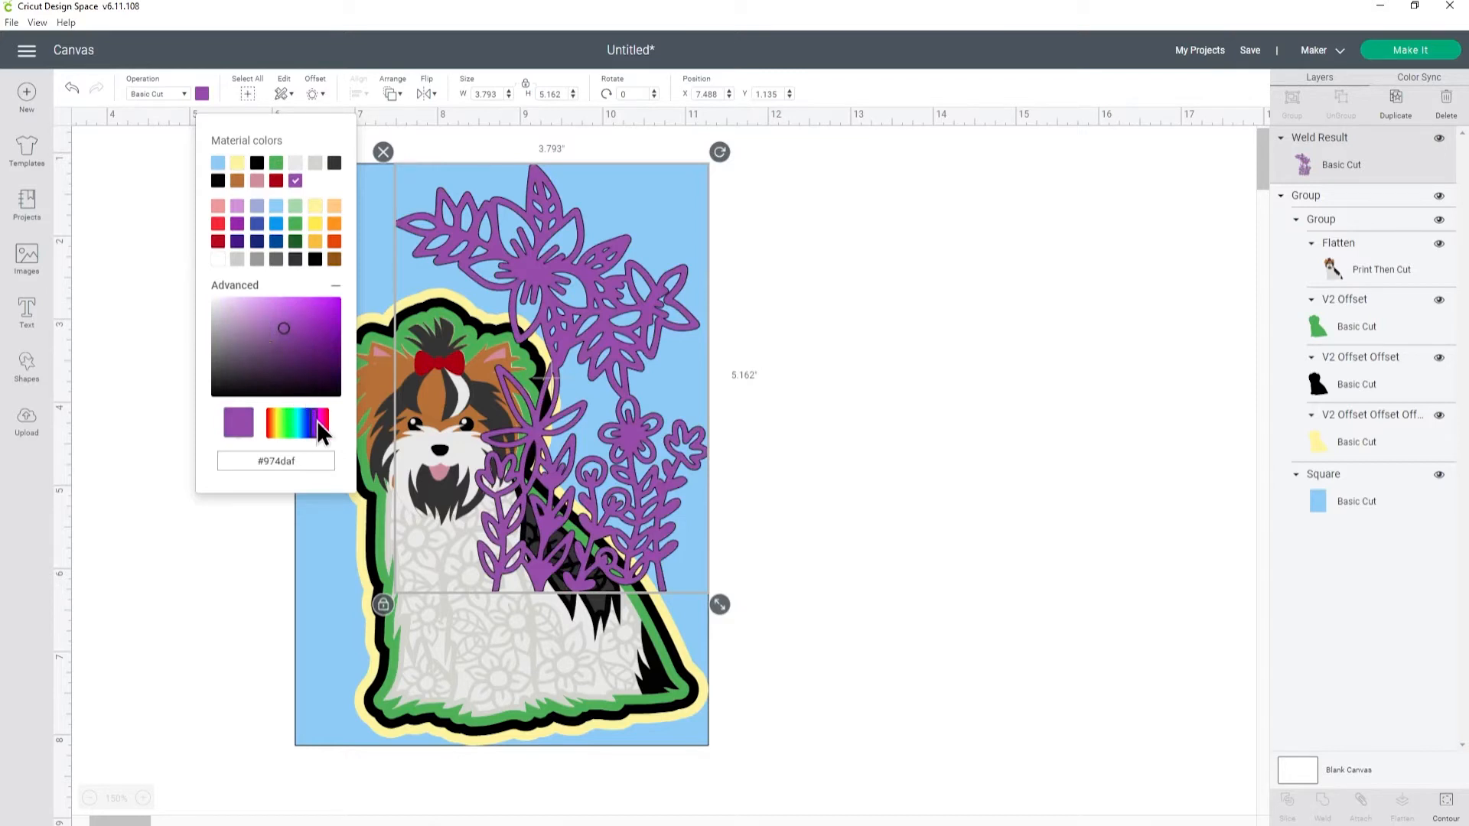
pyautogui.click(235, 299)
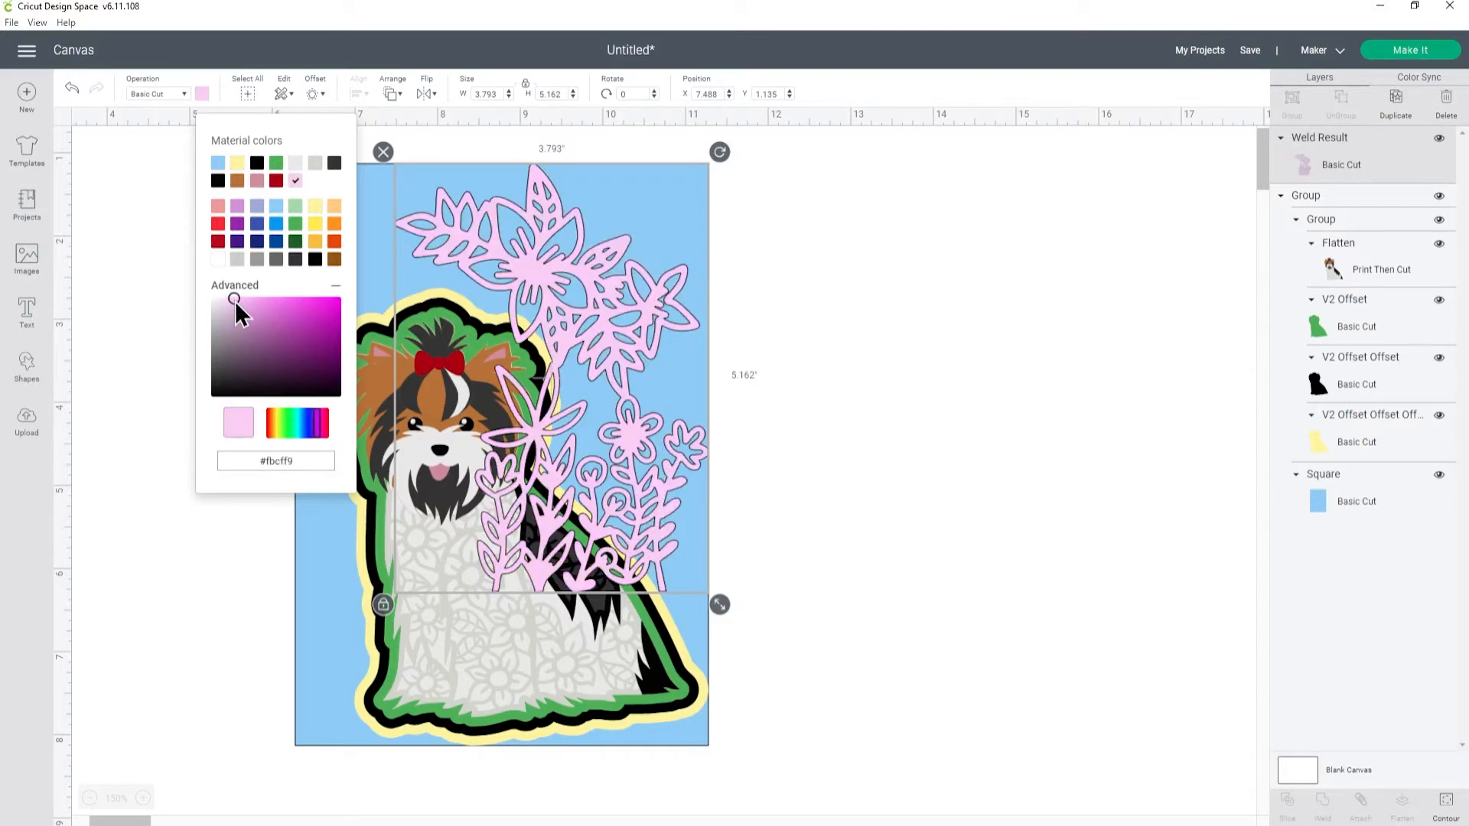
pyautogui.click(1358, 323)
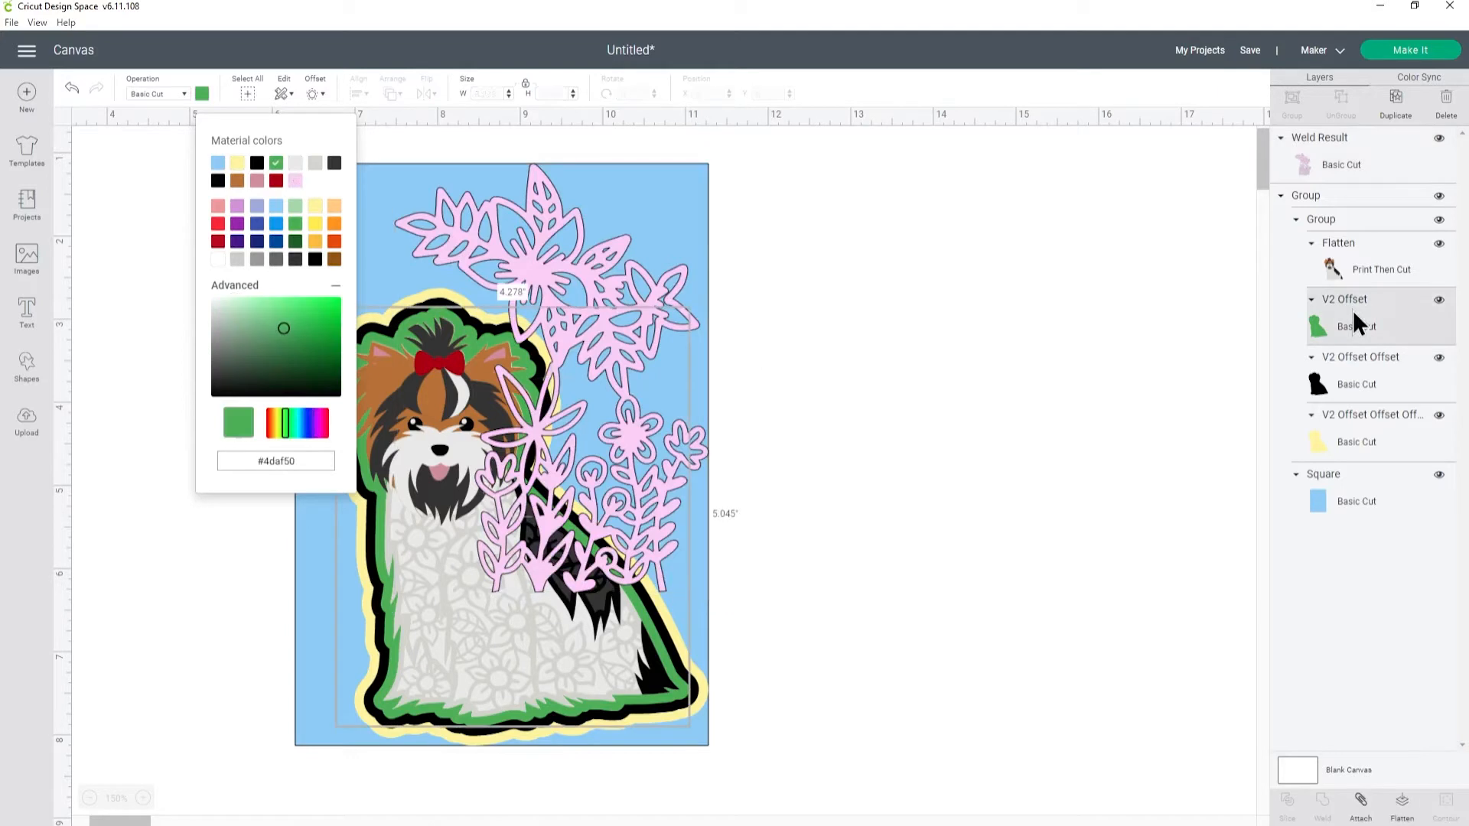
pyautogui.click(296, 182)
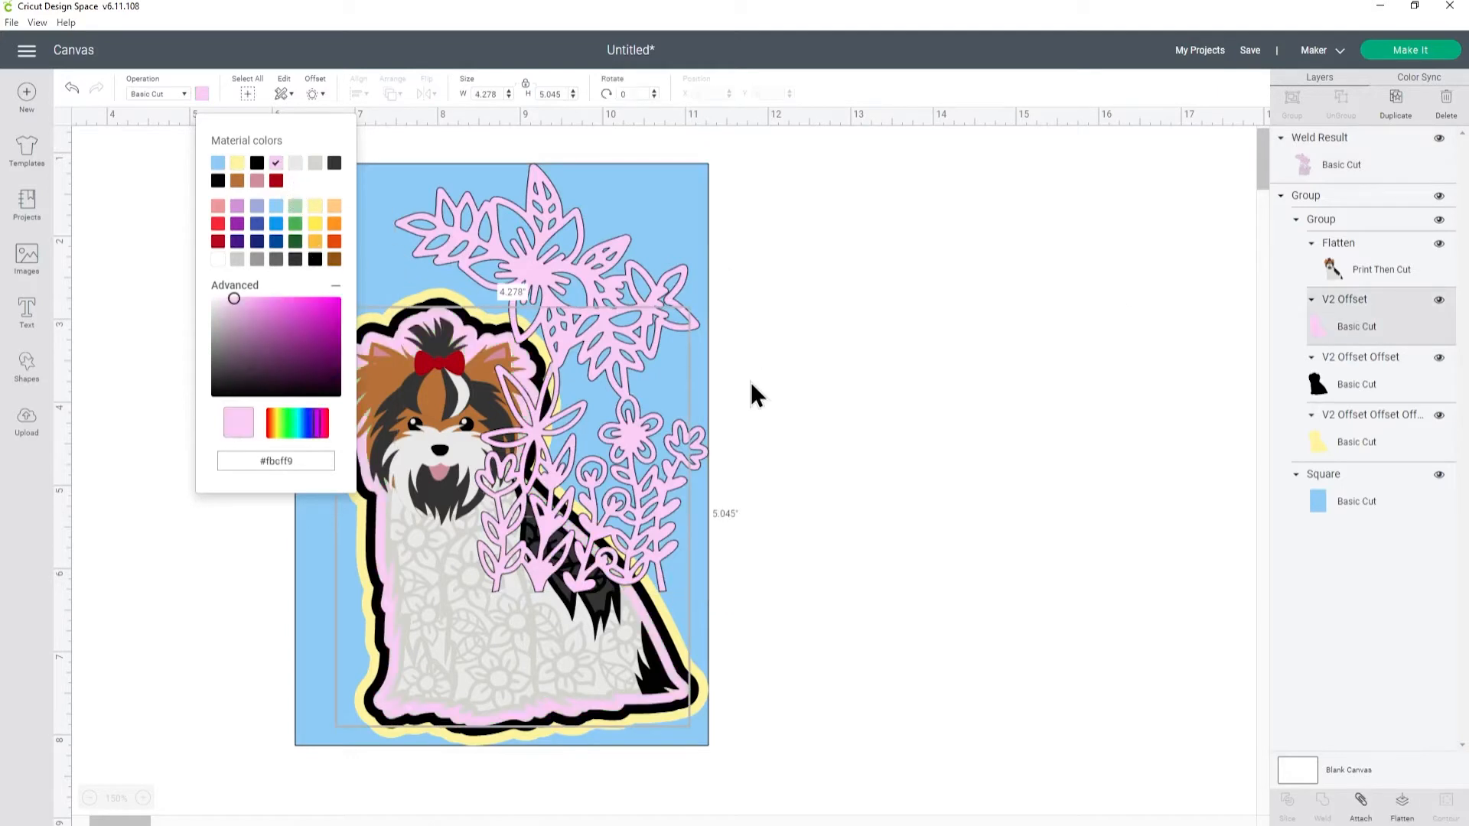
# Step: Add a 0.12 in offset with rounded corners around the welded flowers
pyautogui.click(1391, 156)
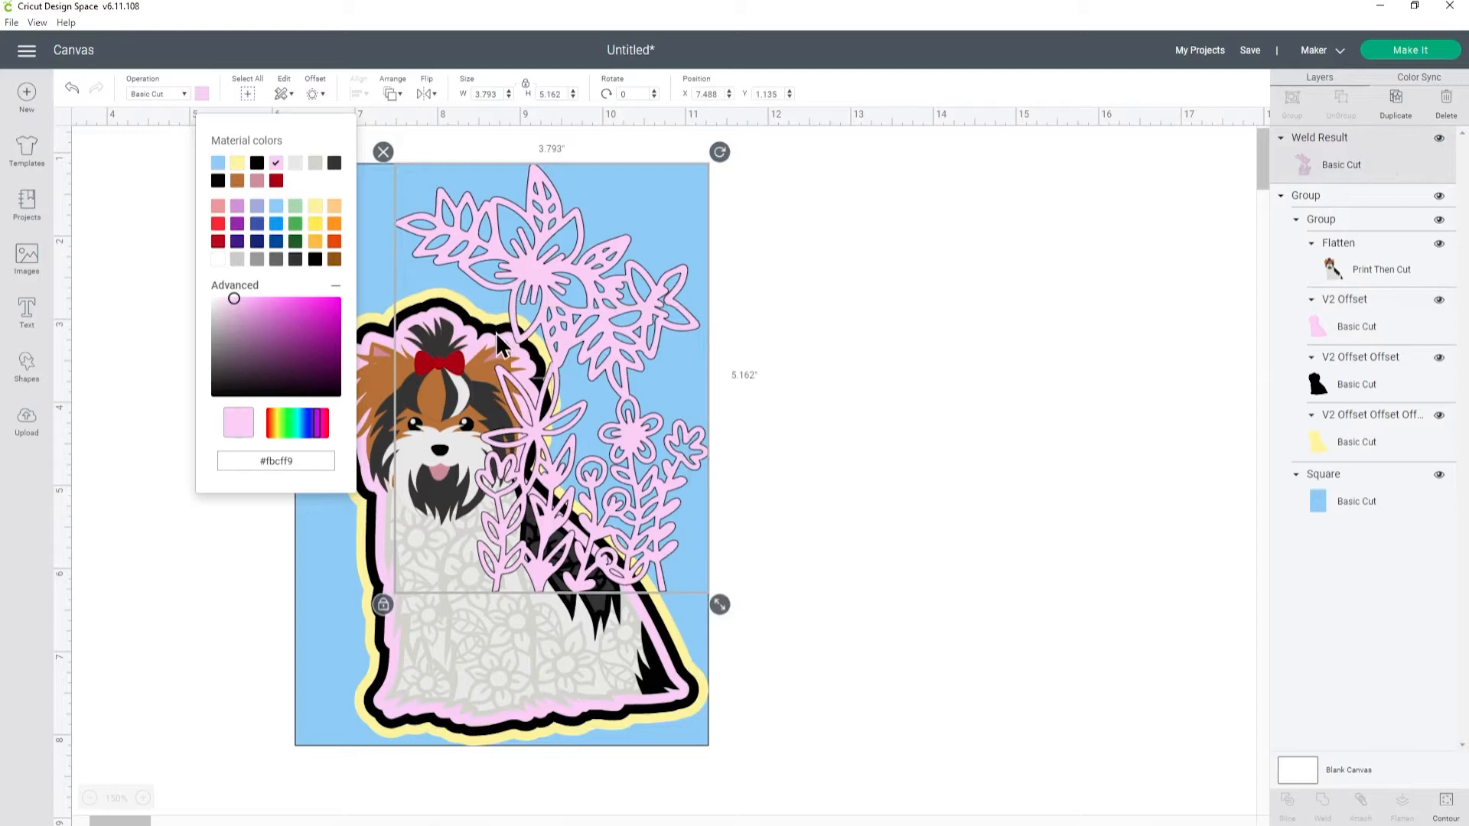
pyautogui.click(314, 94)
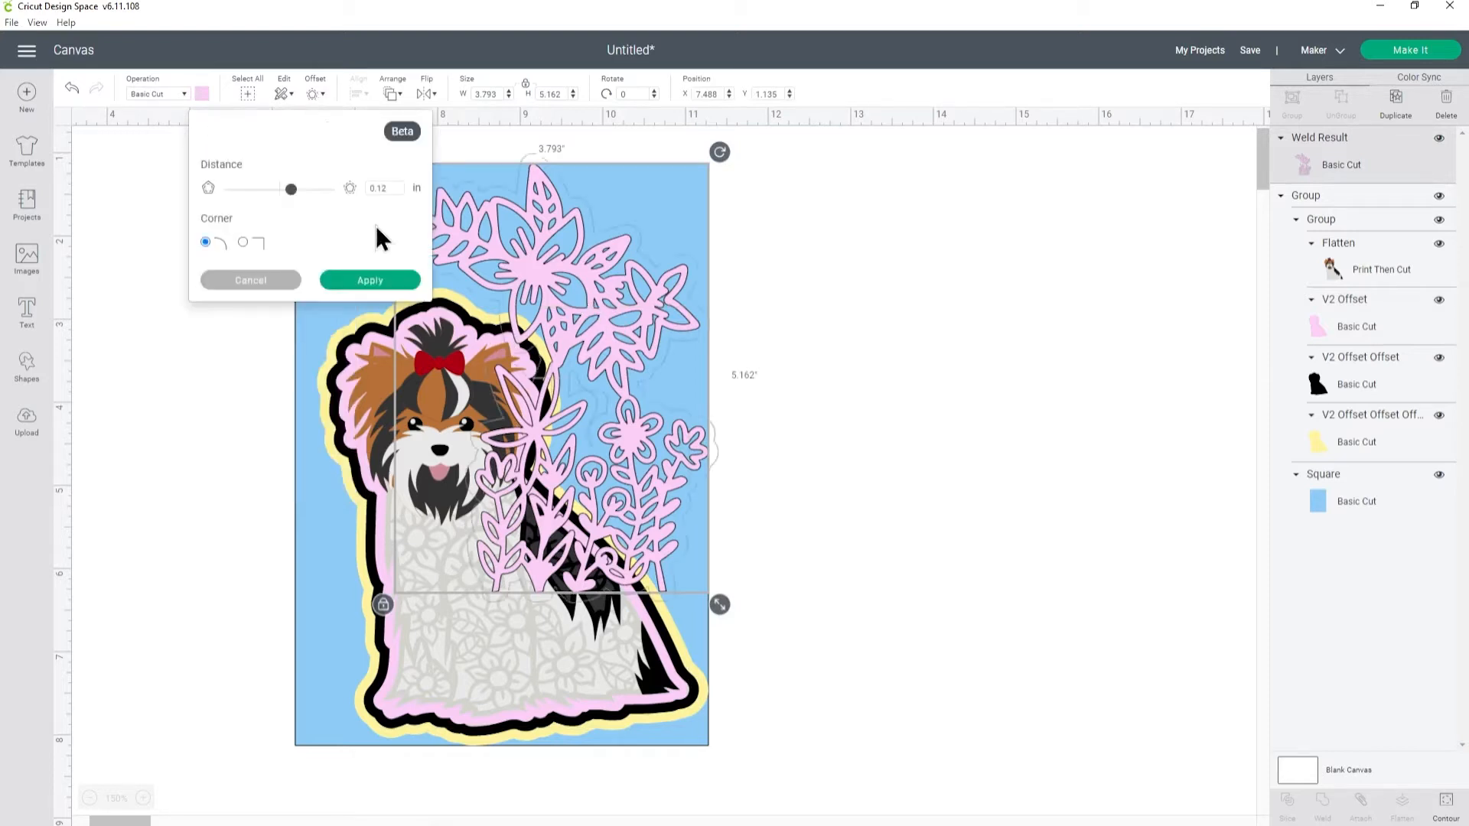
pyautogui.click(386, 283)
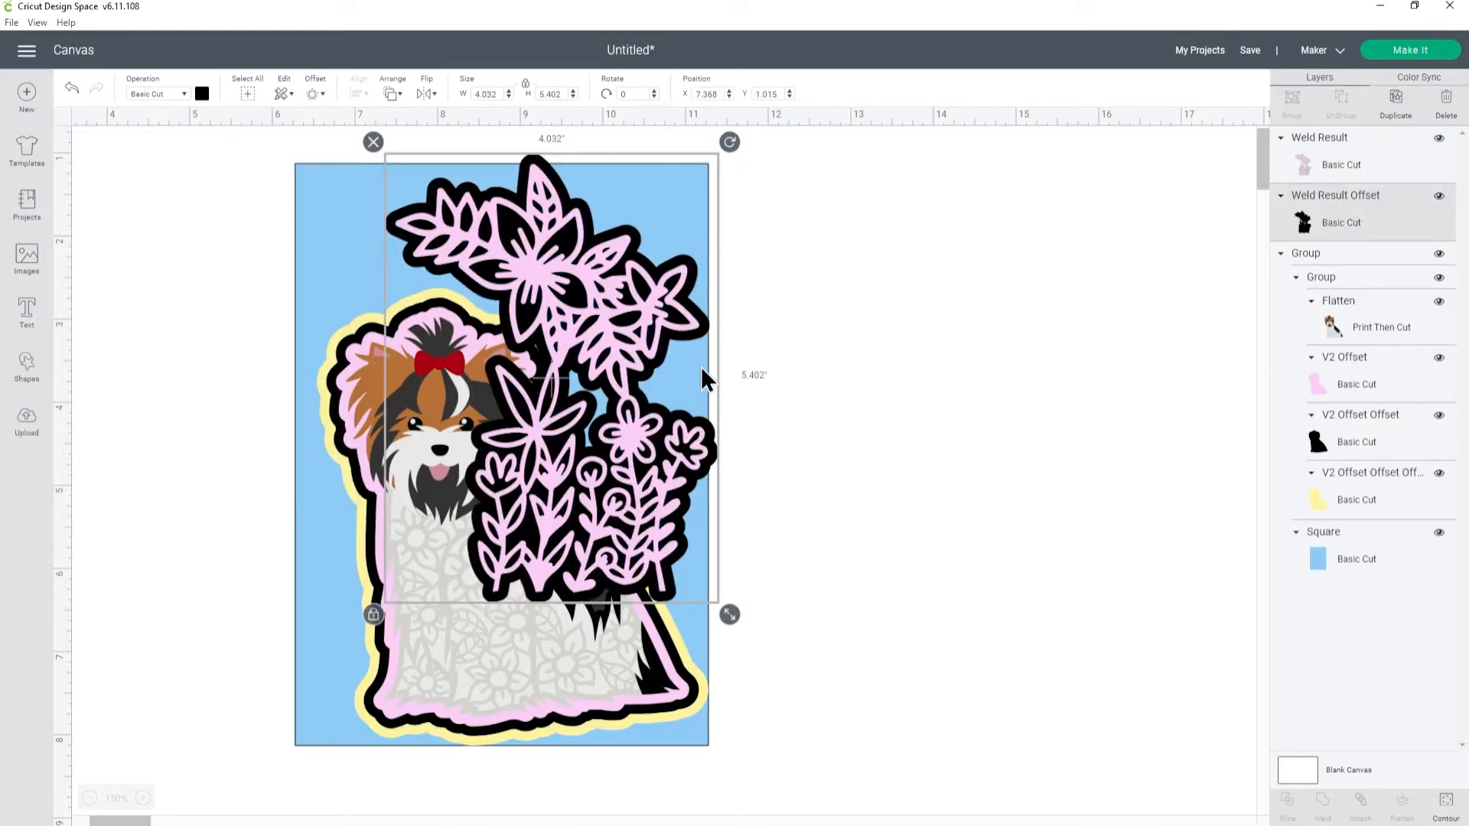
# Step: Hide the pink welded flower layer and select the black offset beneath it
pyautogui.click(1439, 138)
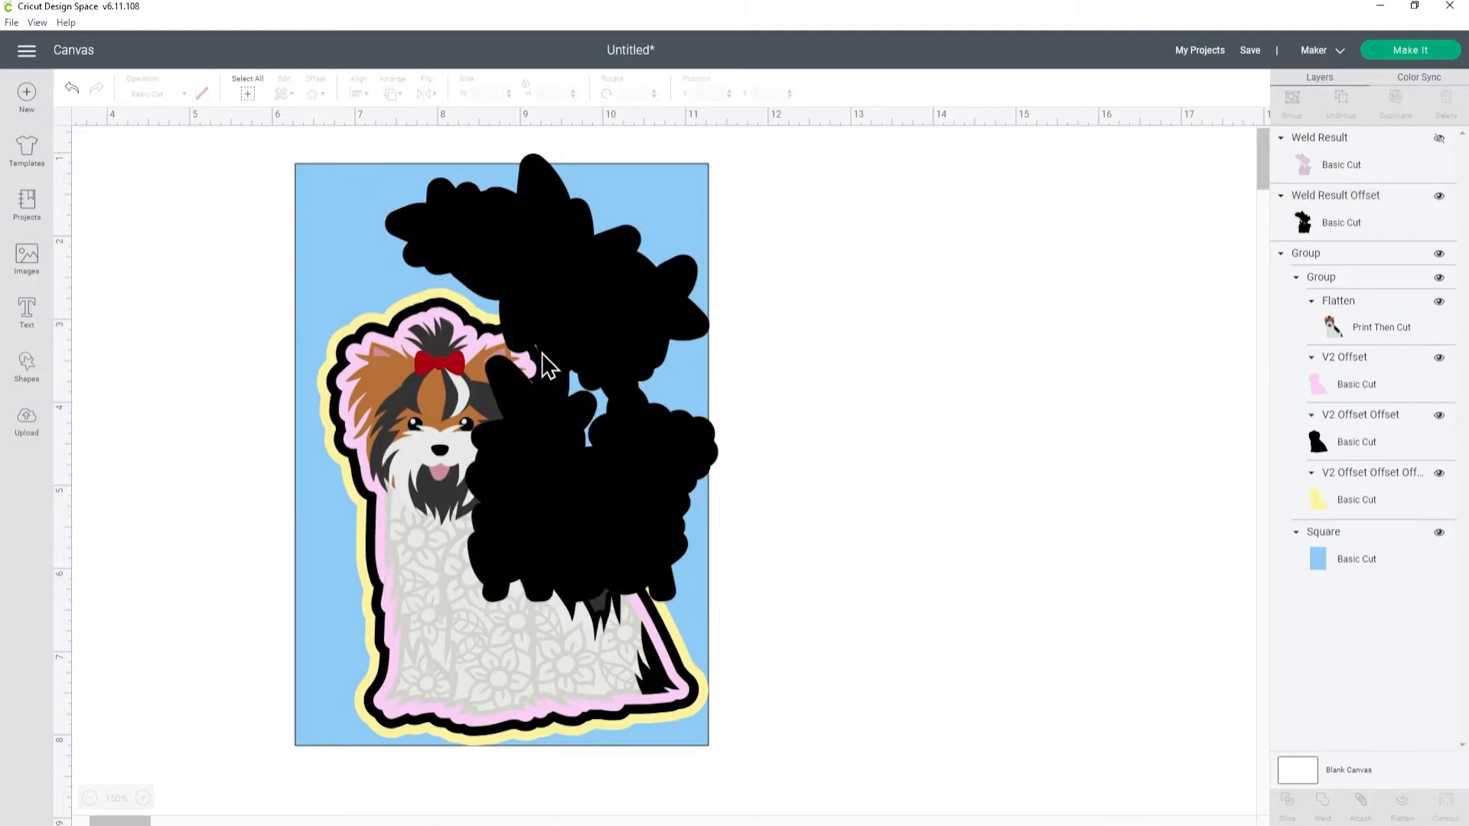
pyautogui.click(1370, 196)
pyautogui.click(933, 314)
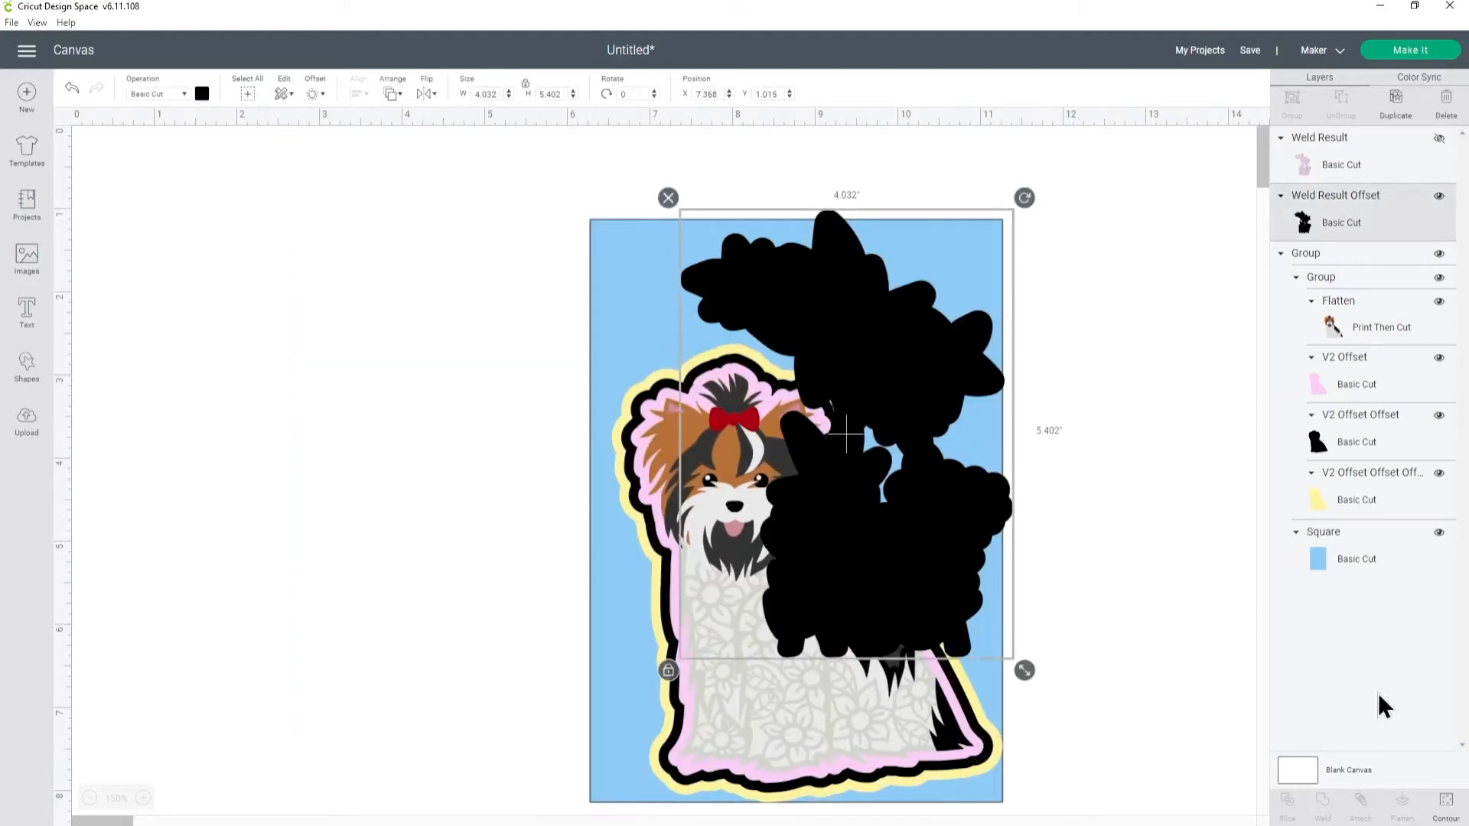
# Step: Hide the inner cut-out contour of the black flower offset so that it cuts as a solid shape
pyautogui.click(1446, 804)
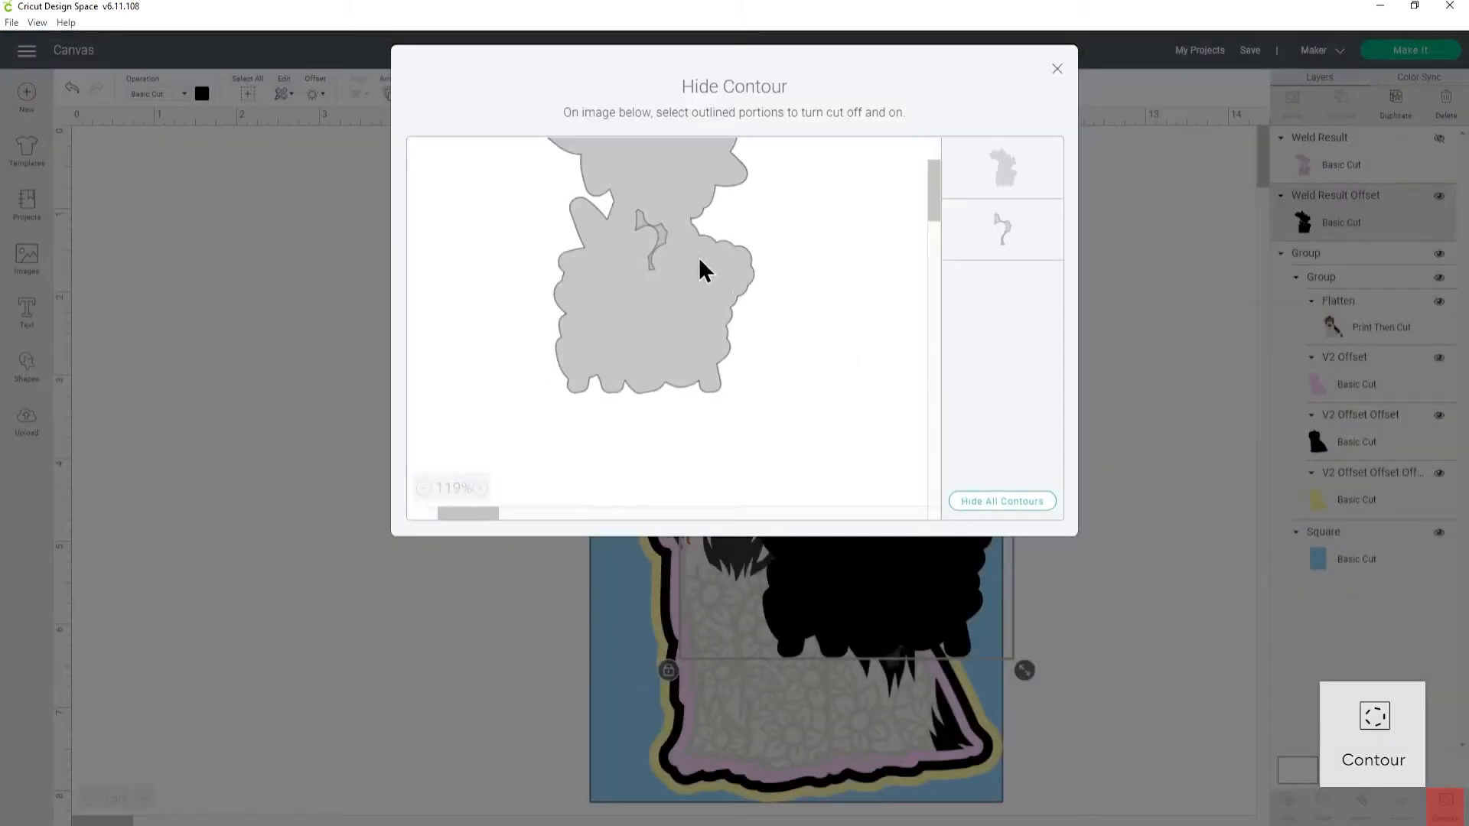
pyautogui.click(659, 238)
pyautogui.click(1056, 71)
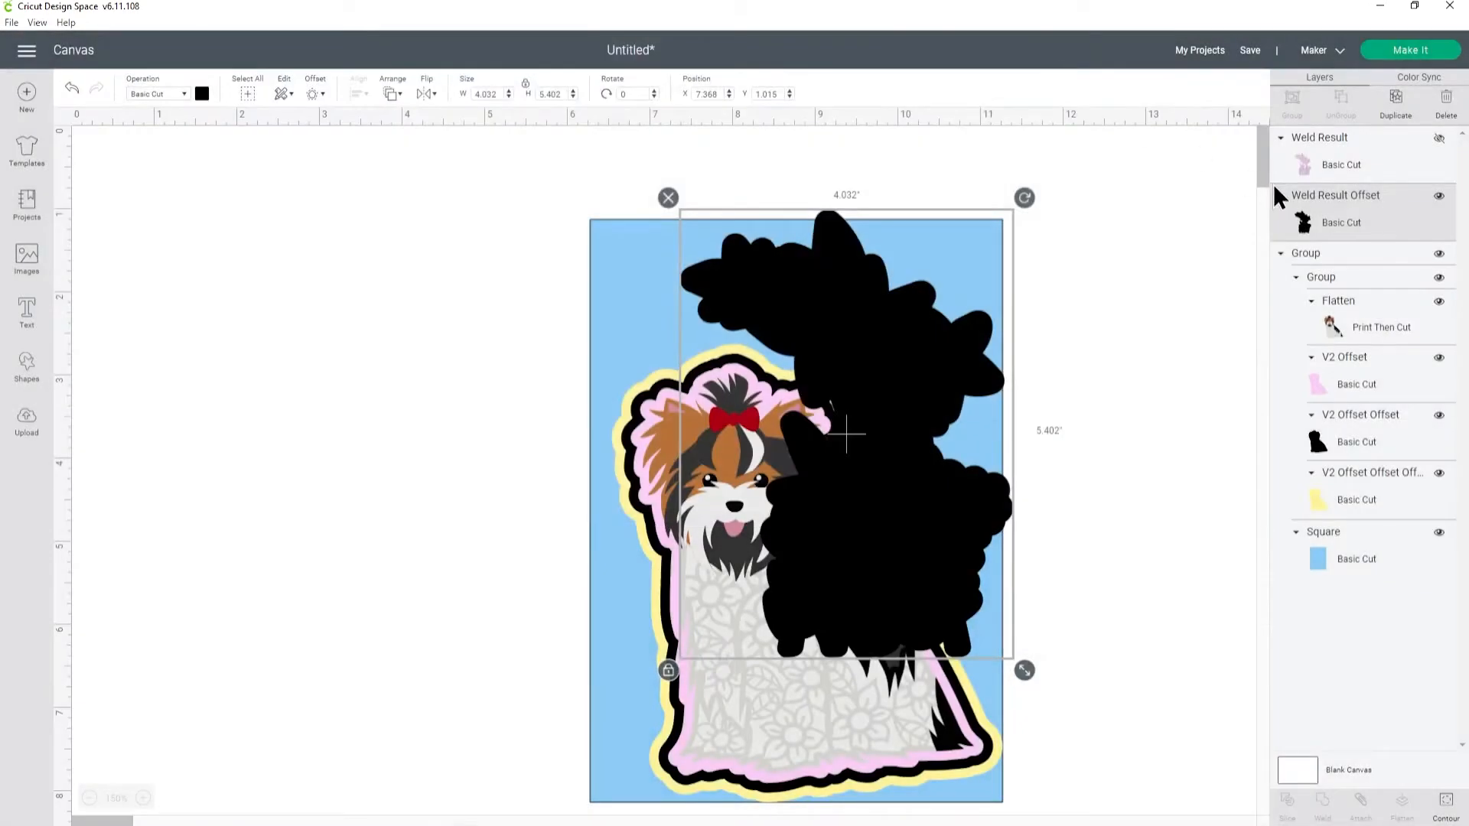
# Step: Add a yellow (#fef59c) 0.12 in offset with rounded corners around the black flower shape and unhide the pink flowers
pyautogui.click(315, 94)
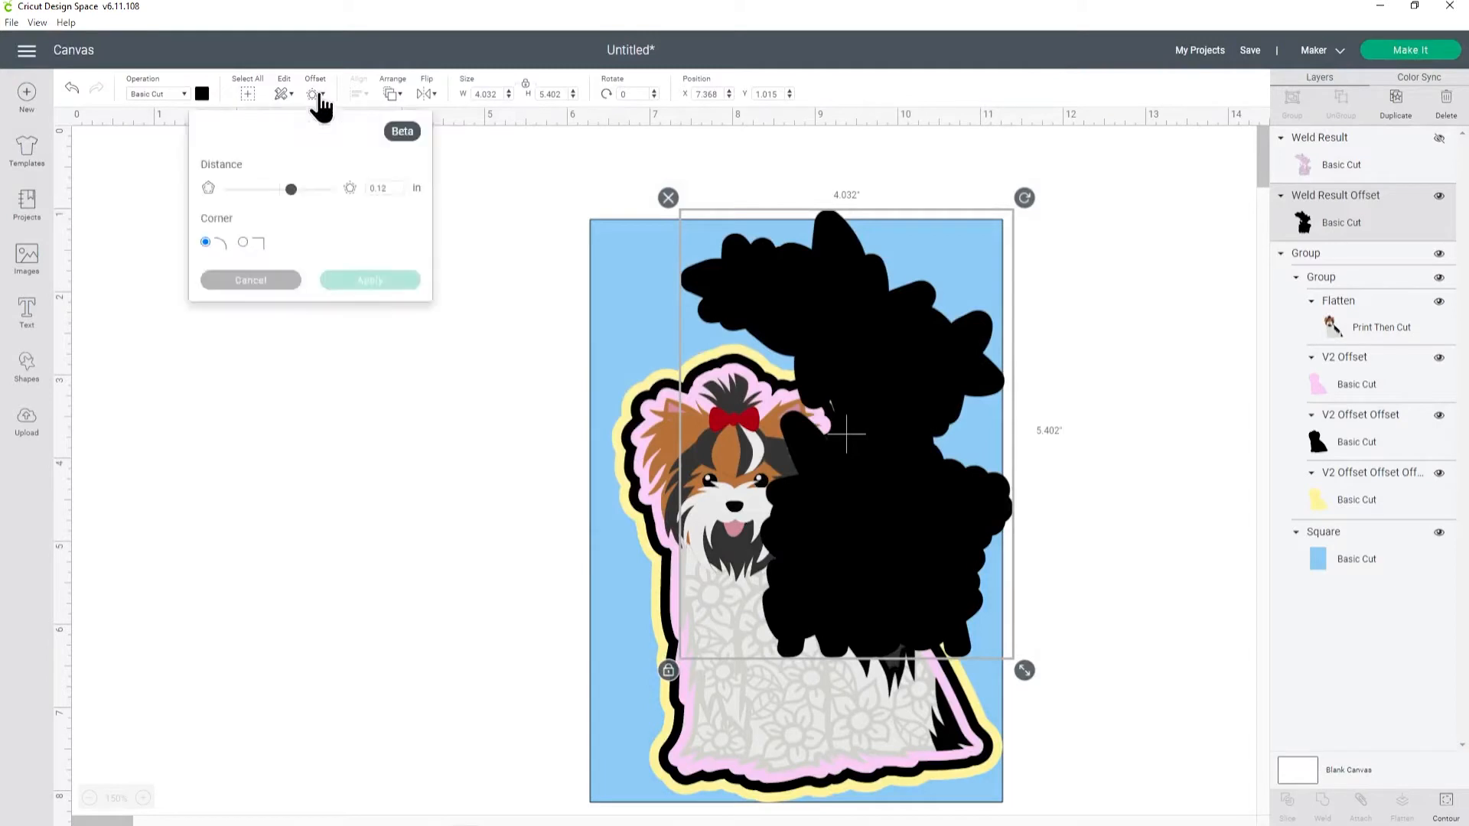
pyautogui.click(385, 283)
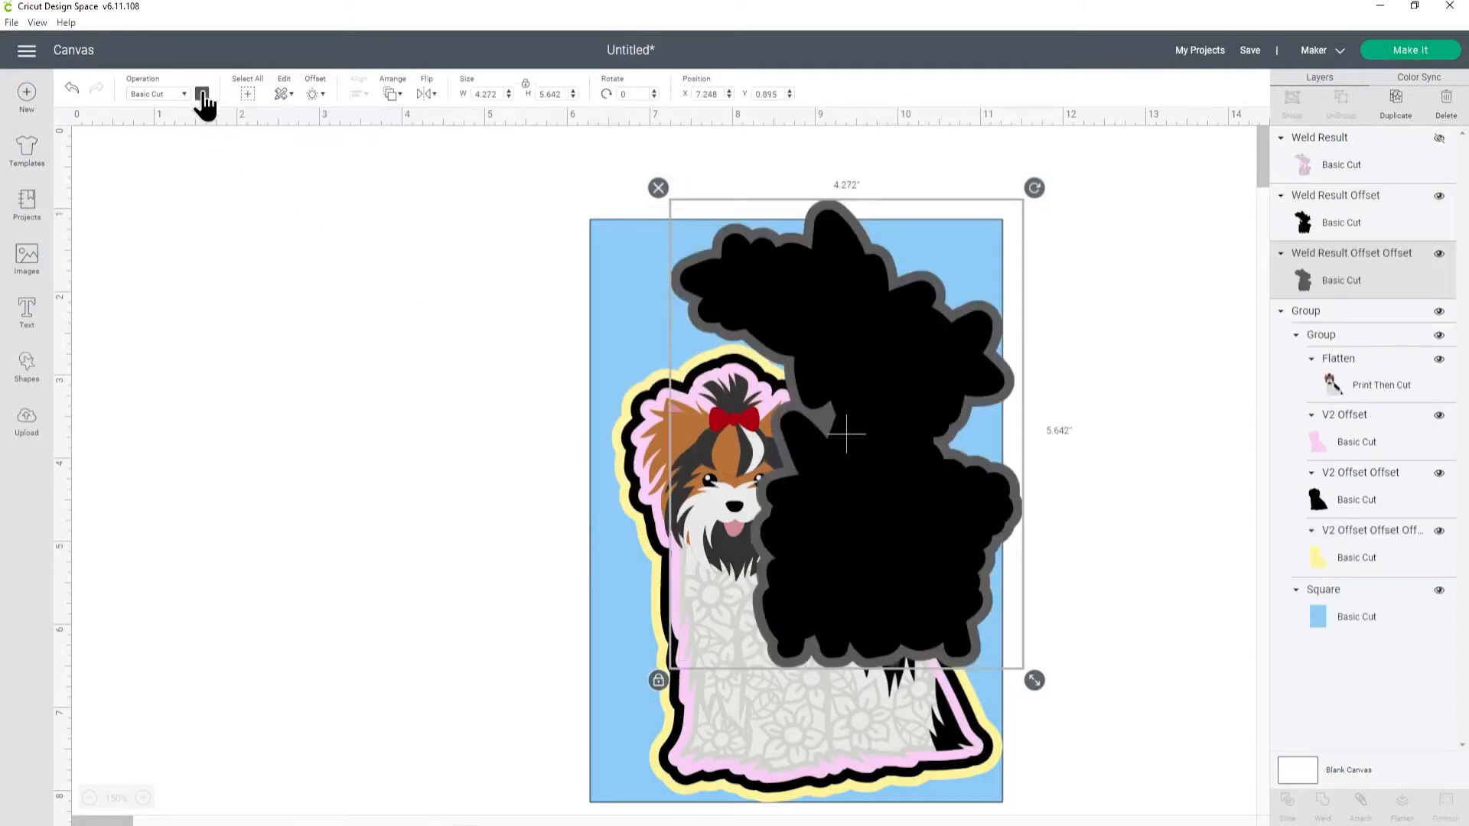
pyautogui.click(203, 93)
pyautogui.click(238, 163)
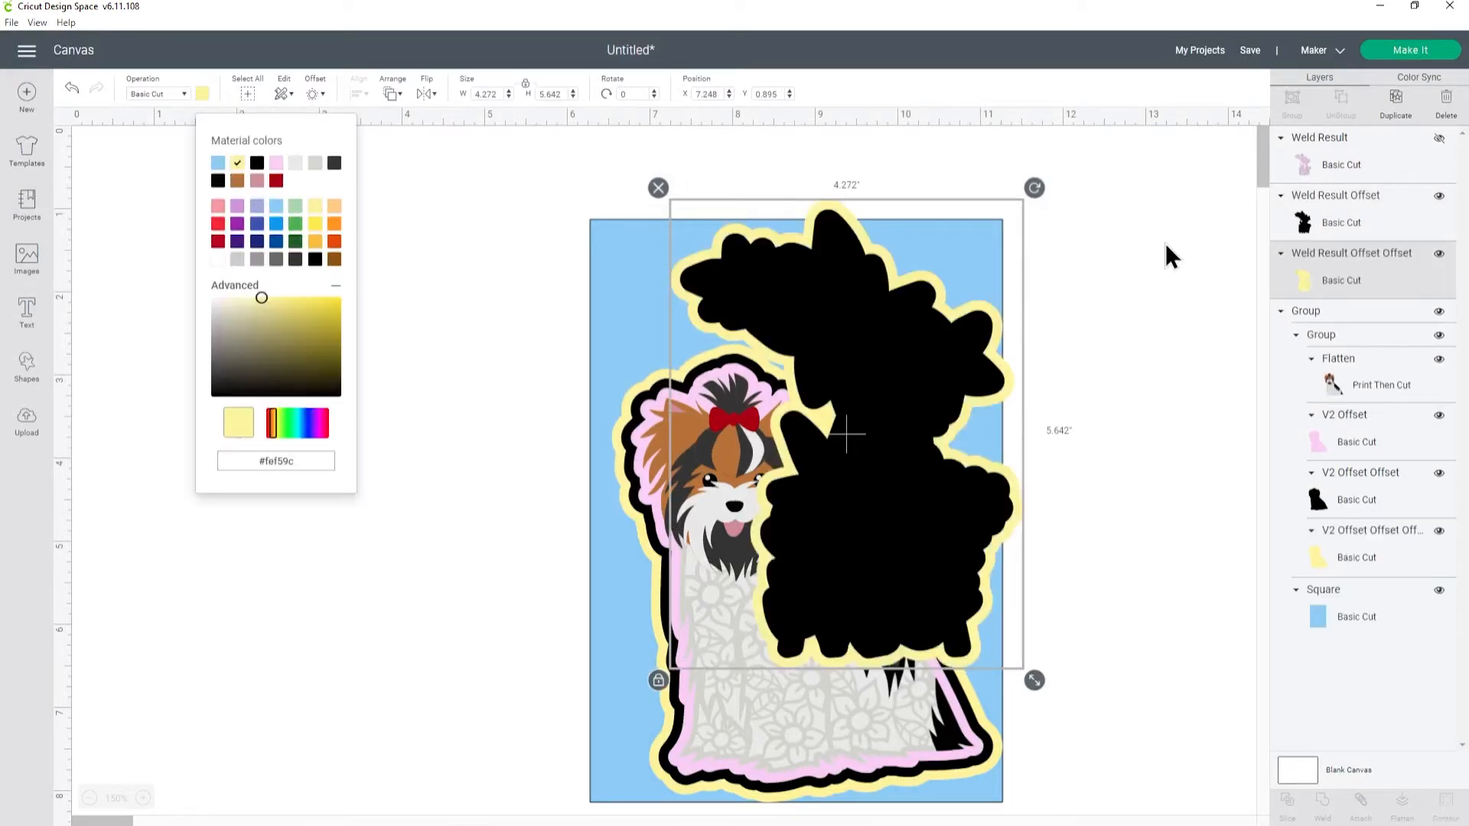
pyautogui.click(1439, 139)
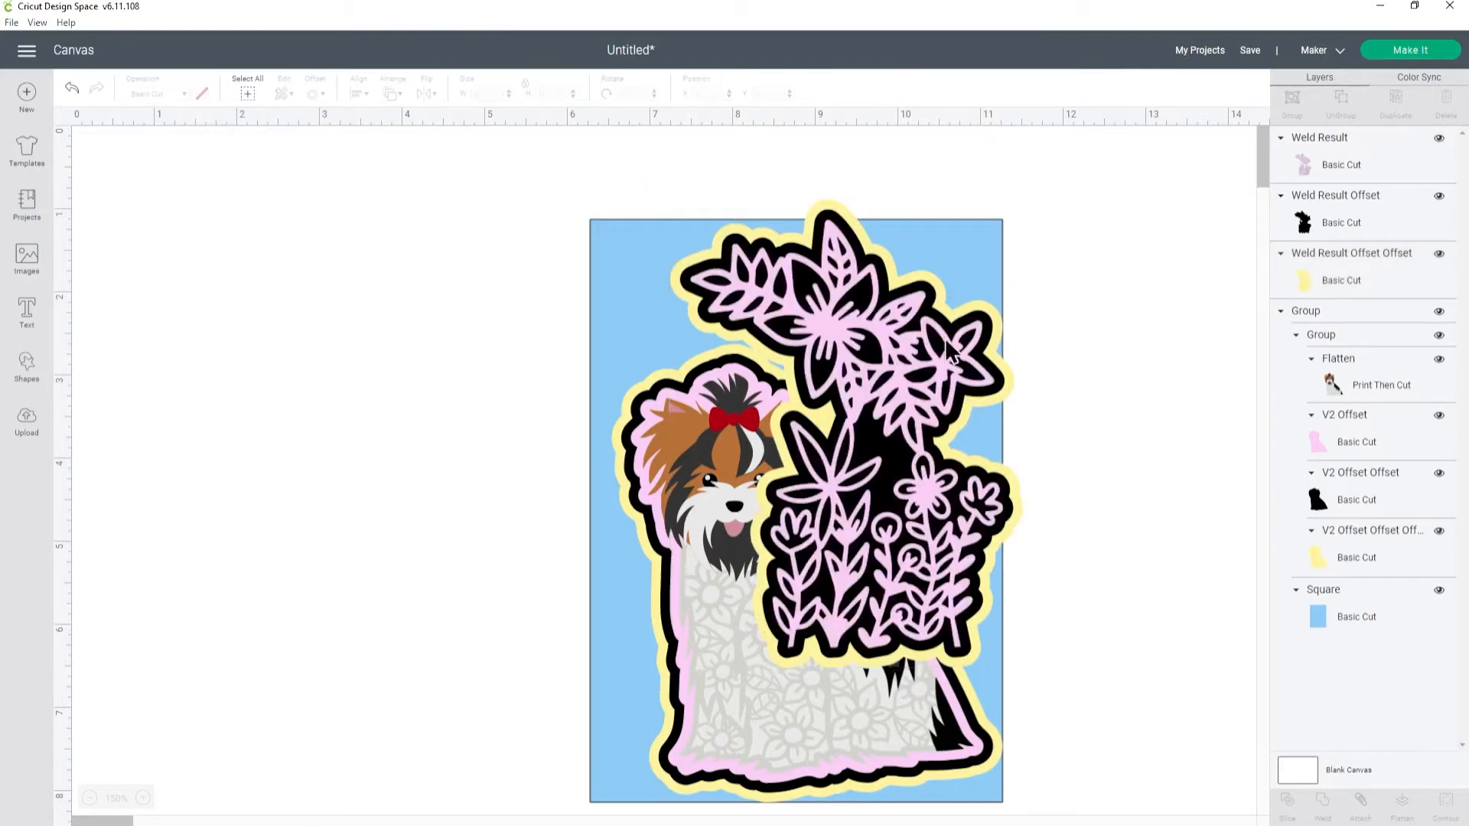
# Step: Group the pink flowers with their black and yellow offsets and scale the group to about 3.99 x 5.26 in
pyautogui.click(1351, 161)
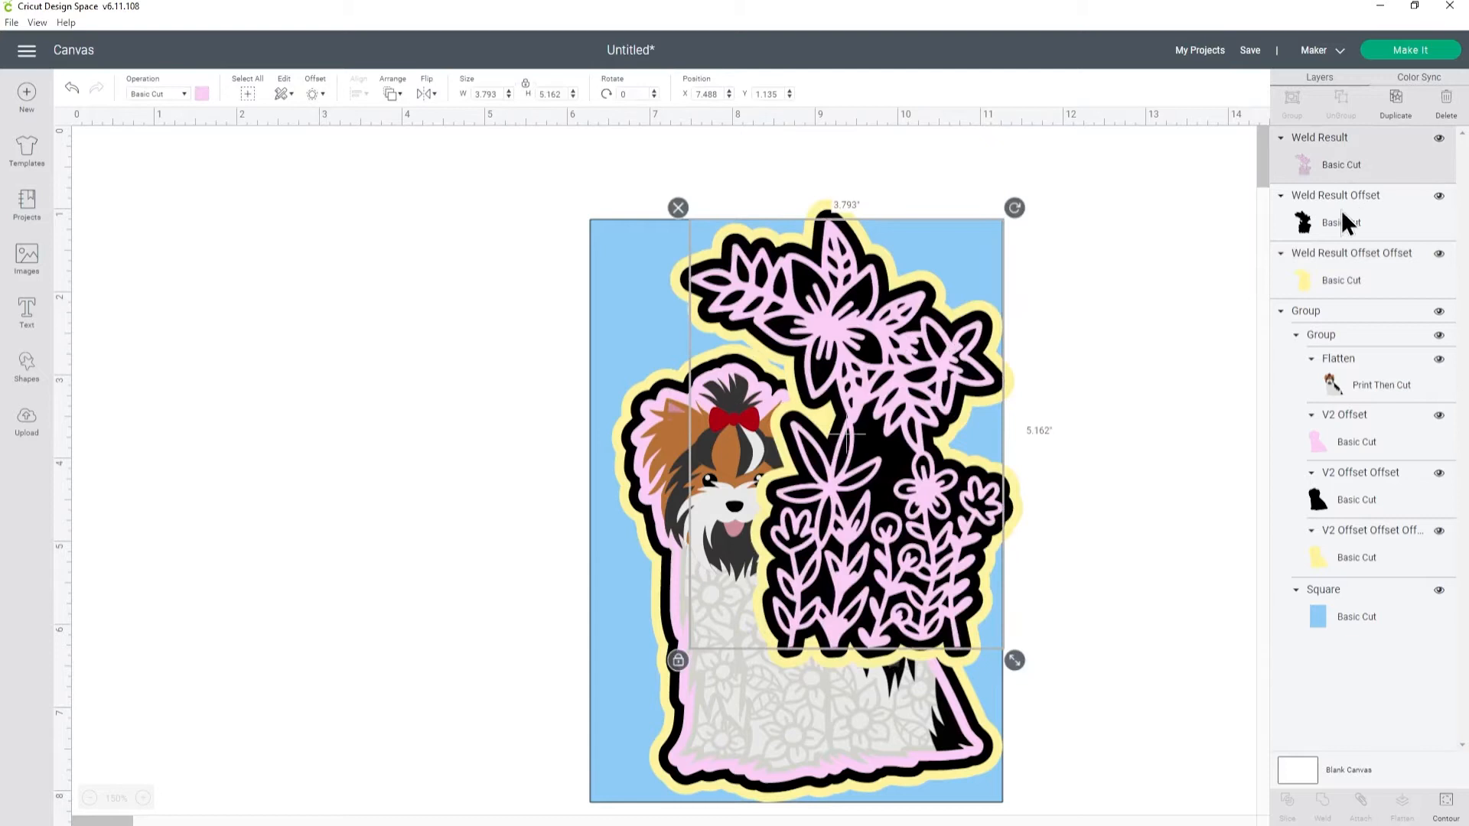
pyautogui.keyDown('shift'); pyautogui.click(1342, 210); pyautogui.keyUp('shift')
pyautogui.keyDown('shift'); pyautogui.click(1328, 264); pyautogui.keyUp('shift')
pyautogui.click(1294, 107)
pyautogui.moveTo(1033, 677); pyautogui.dragTo(926, 623)
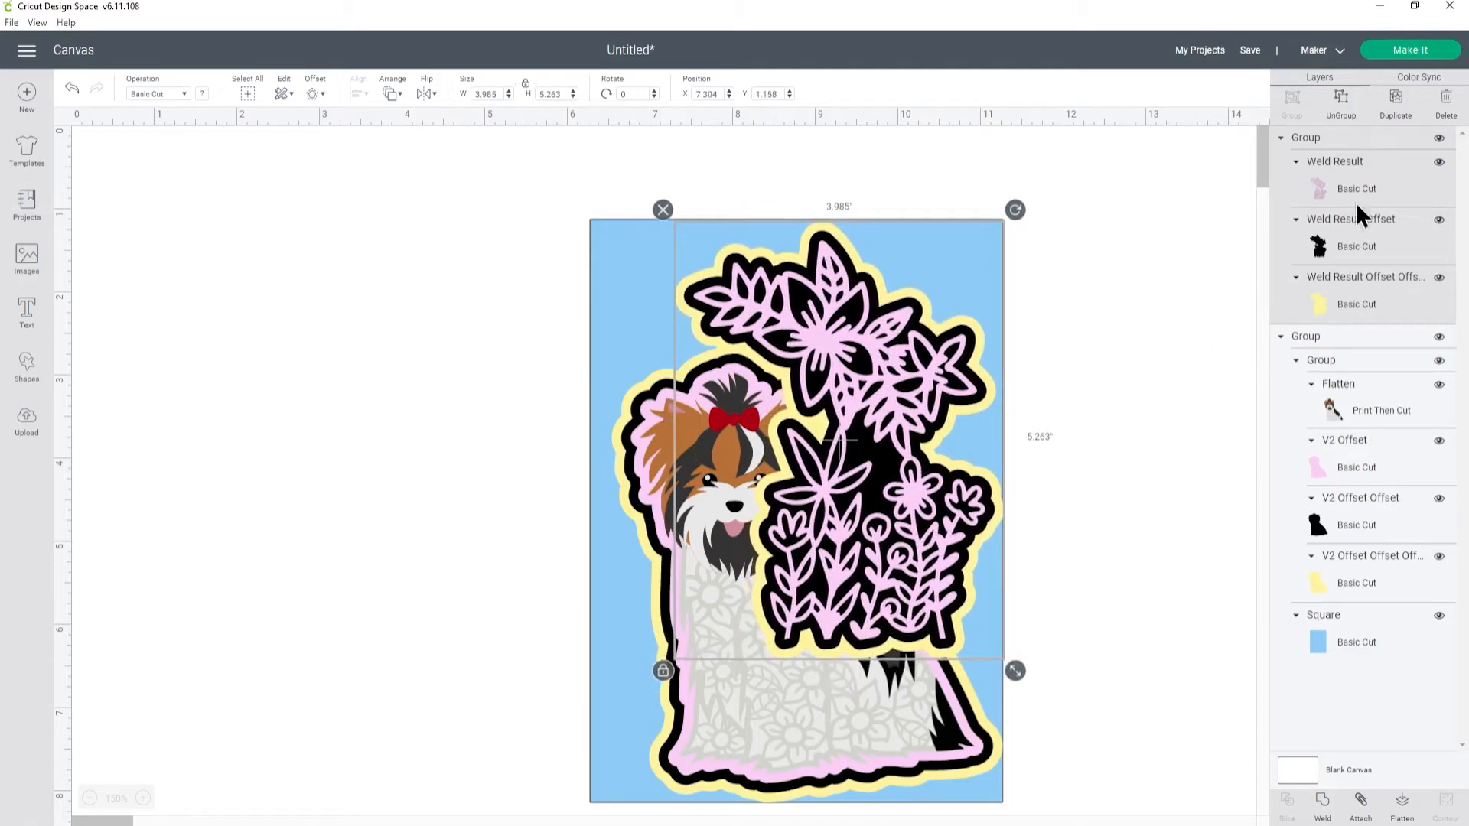
# Step: Align the flower group and the card group to each other along their top and right edges
pyautogui.click(1328, 336)
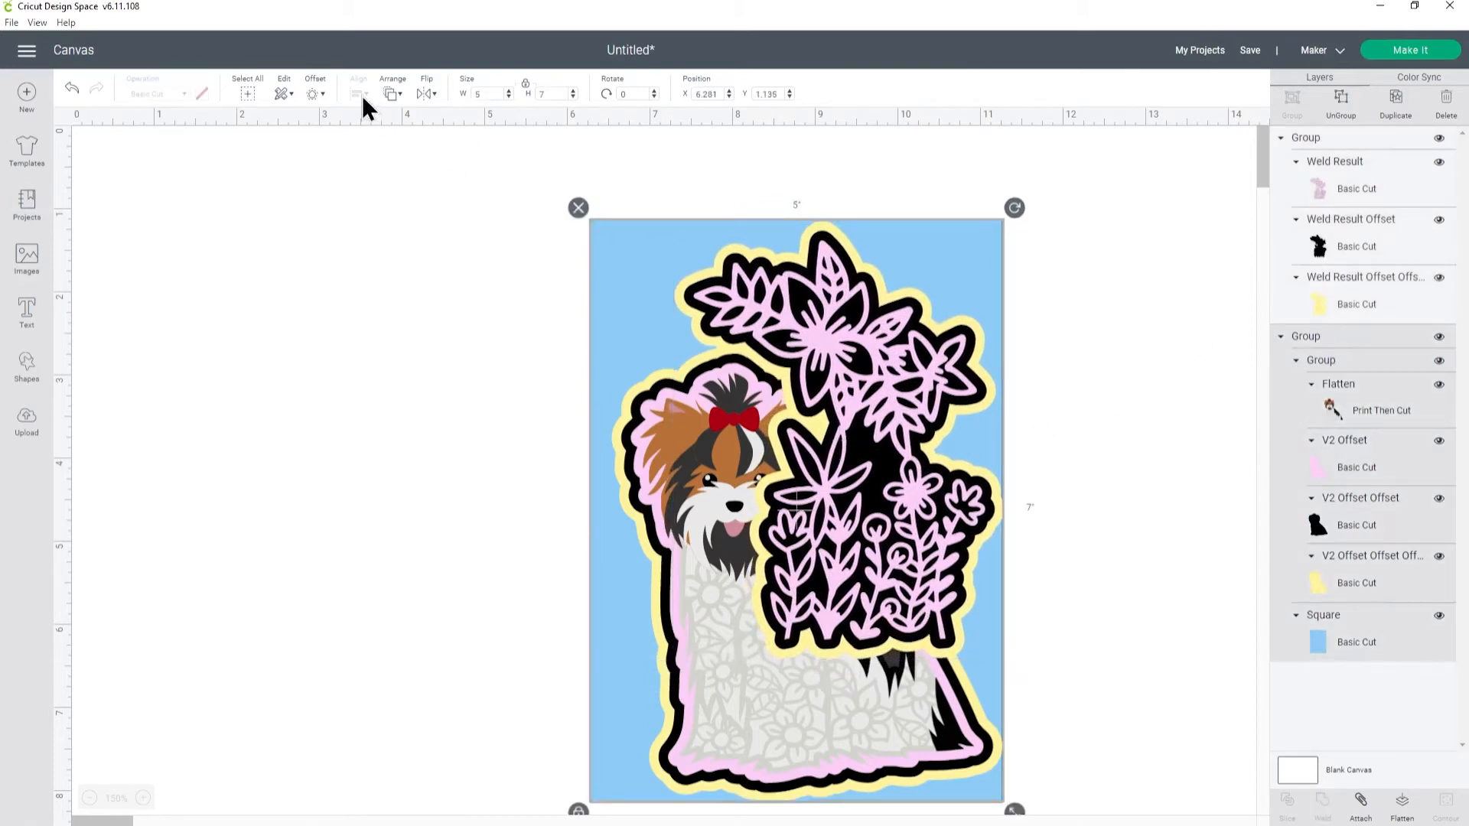
pyautogui.click(246, 95)
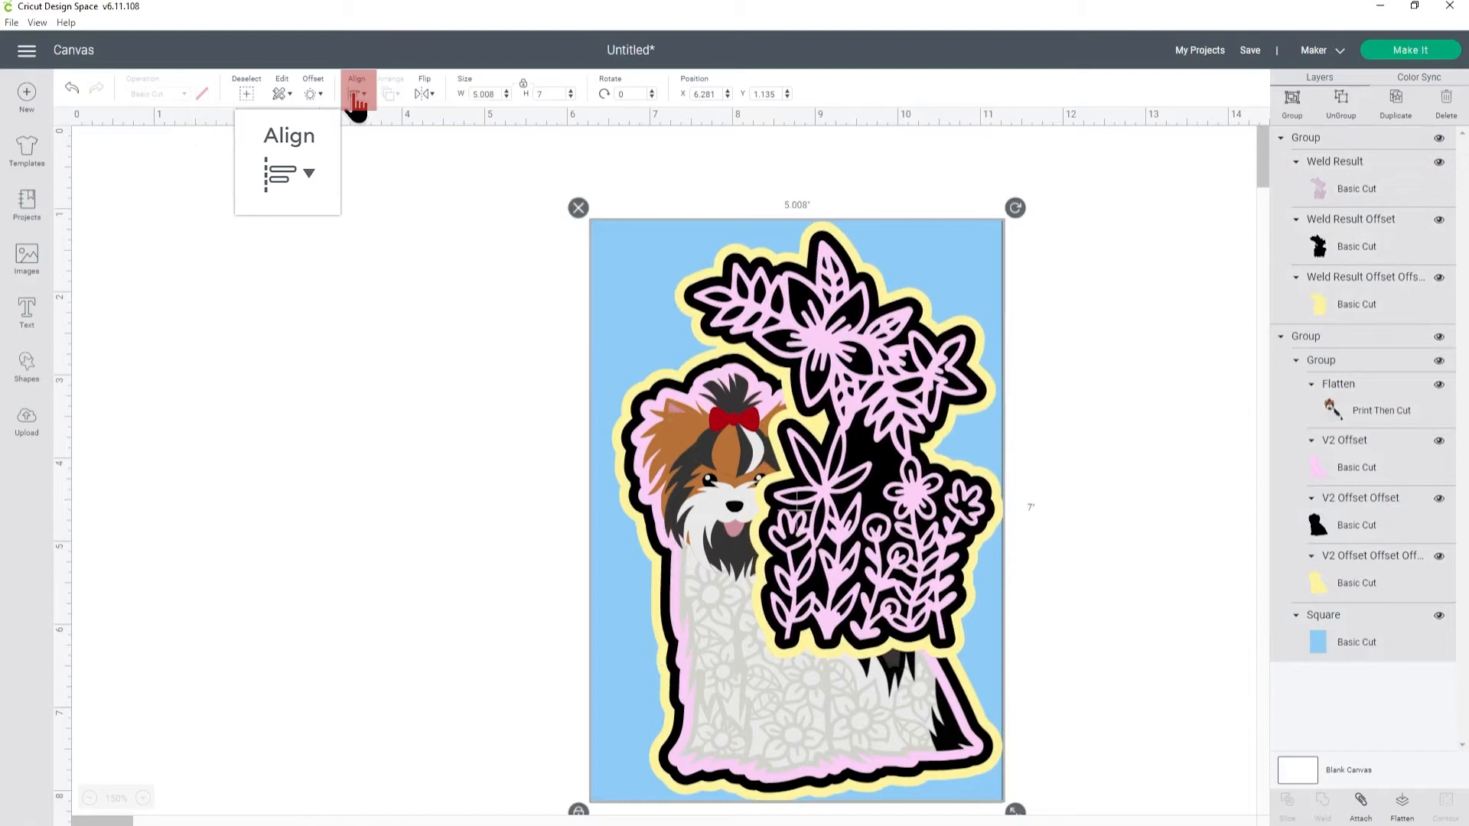
pyautogui.click(357, 92)
pyautogui.click(397, 197)
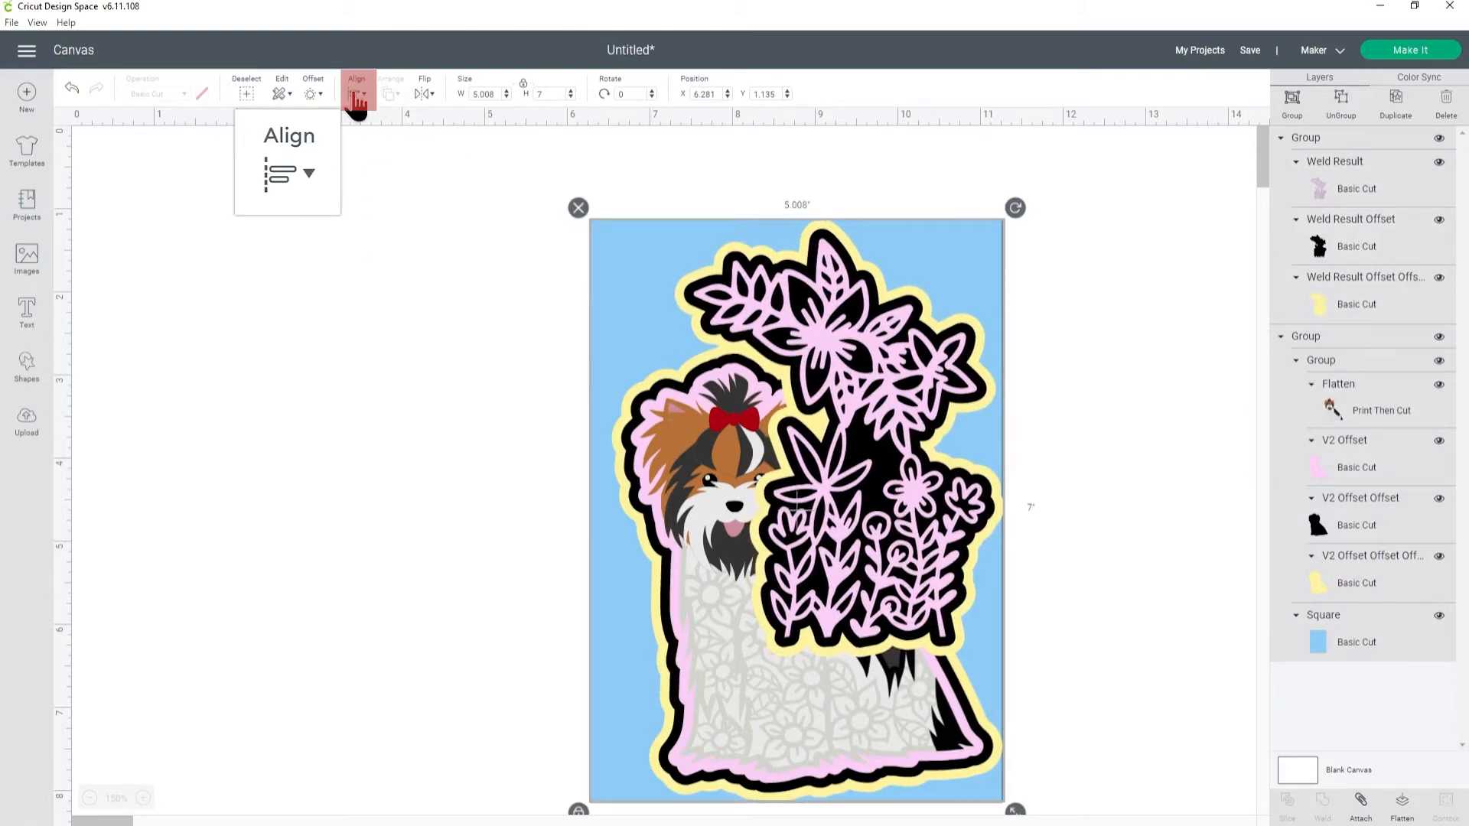
pyautogui.click(356, 99)
pyautogui.click(416, 177)
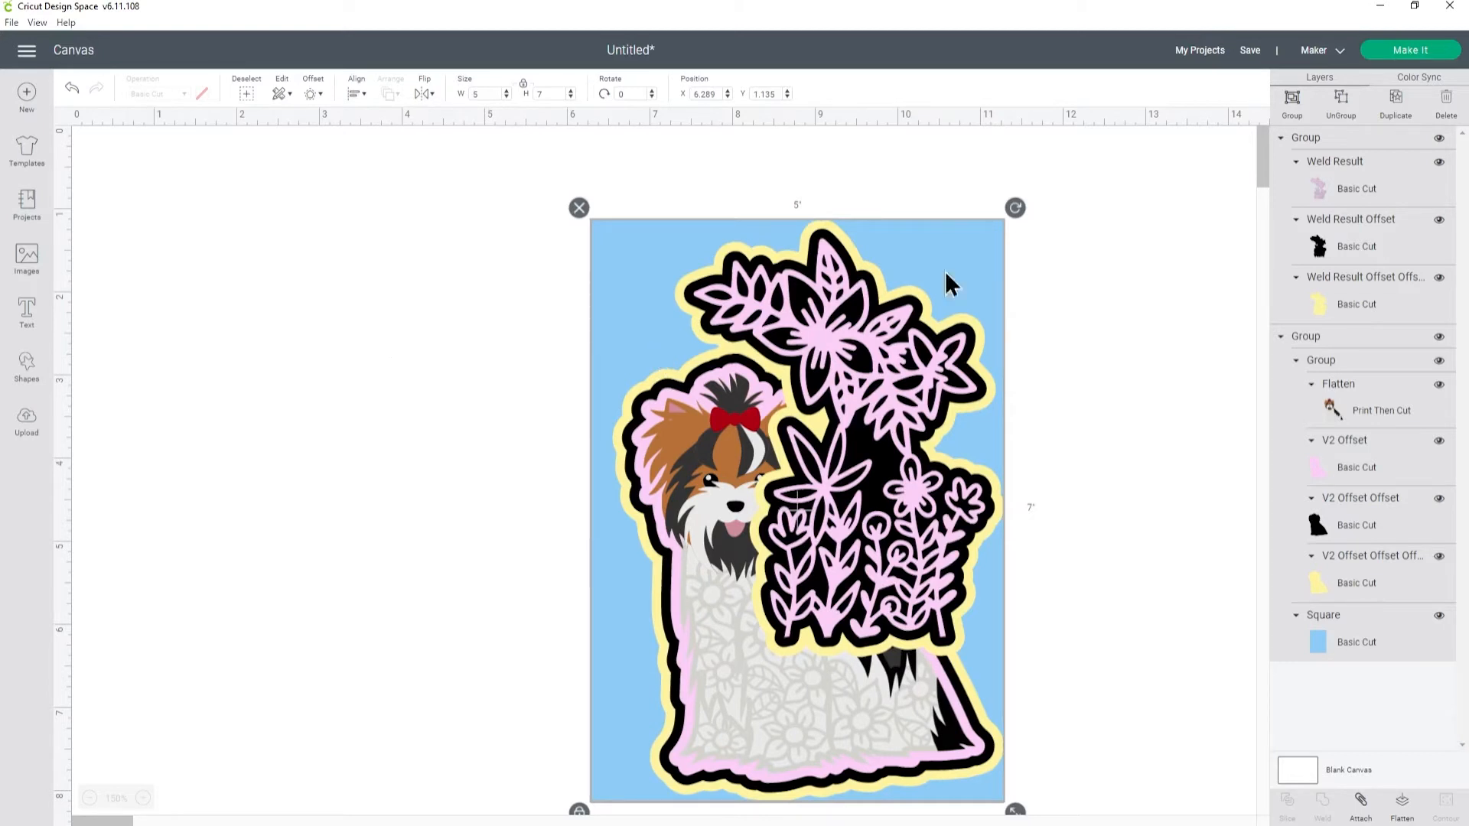
# Step: Ungroup the flower group and the nested card groups until every layer is separate
pyautogui.click(1340, 103)
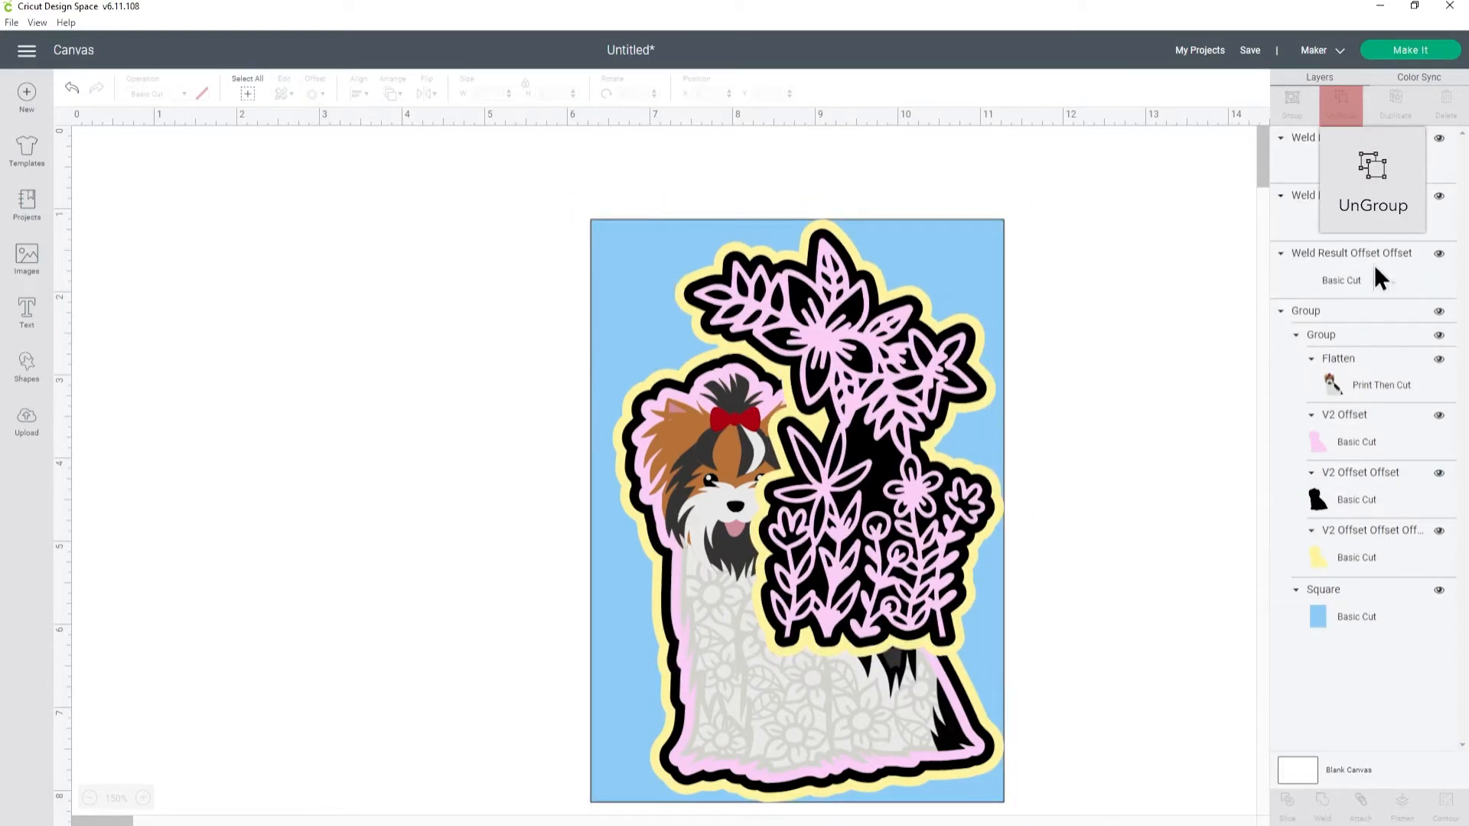
pyautogui.click(1368, 306)
pyautogui.click(1340, 103)
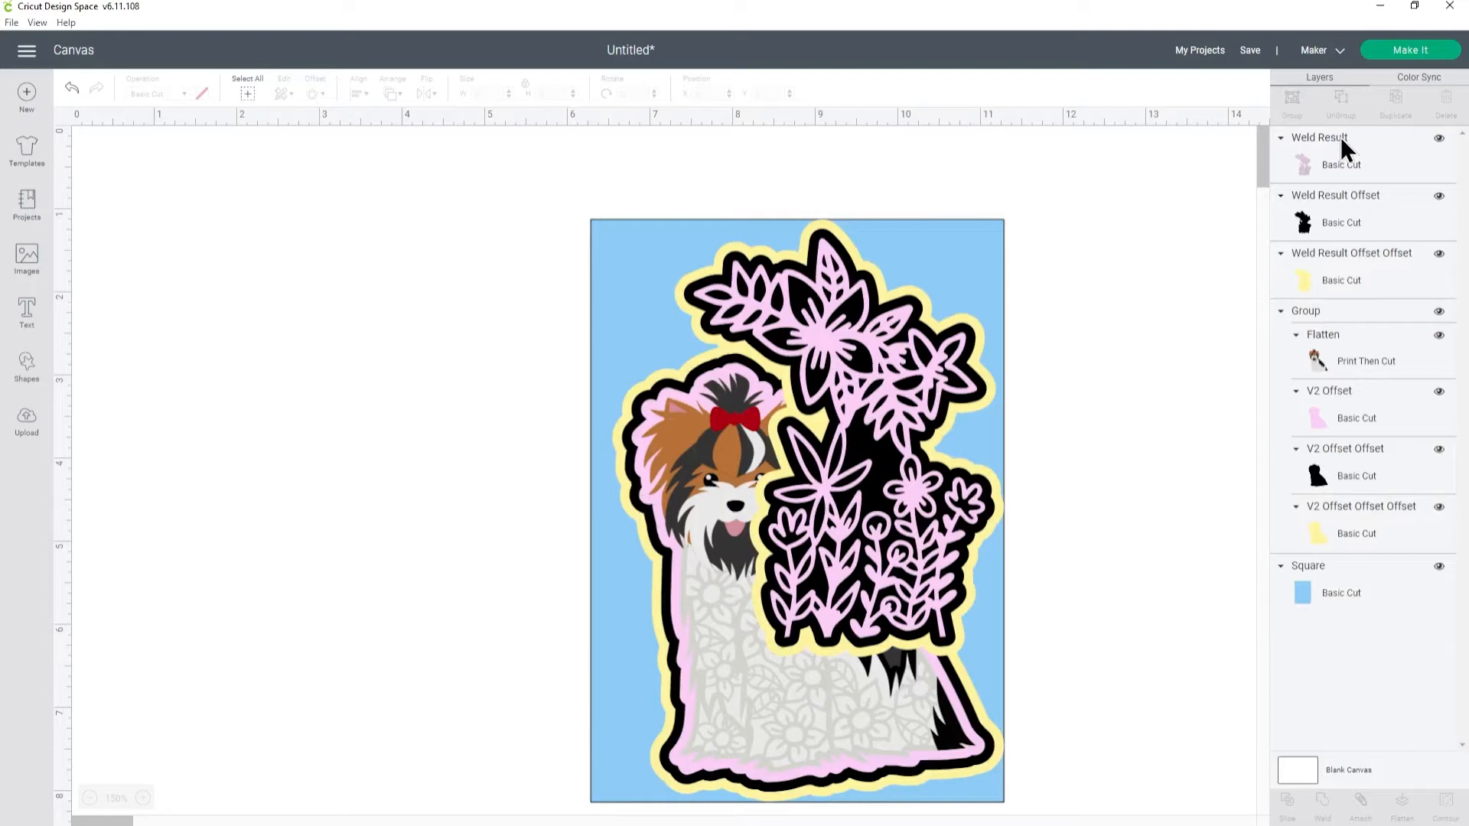
pyautogui.click(1337, 315)
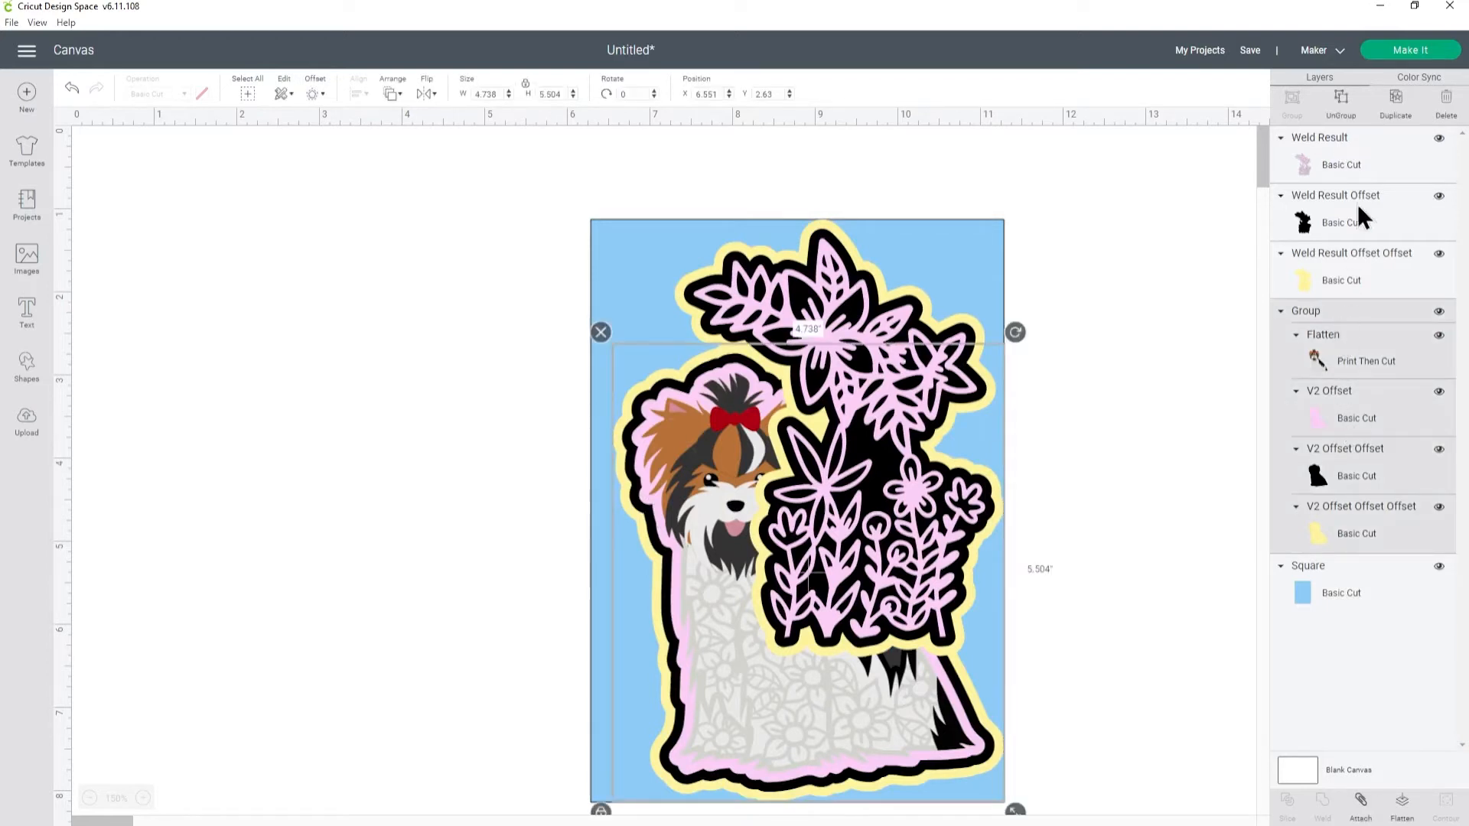
pyautogui.click(1341, 107)
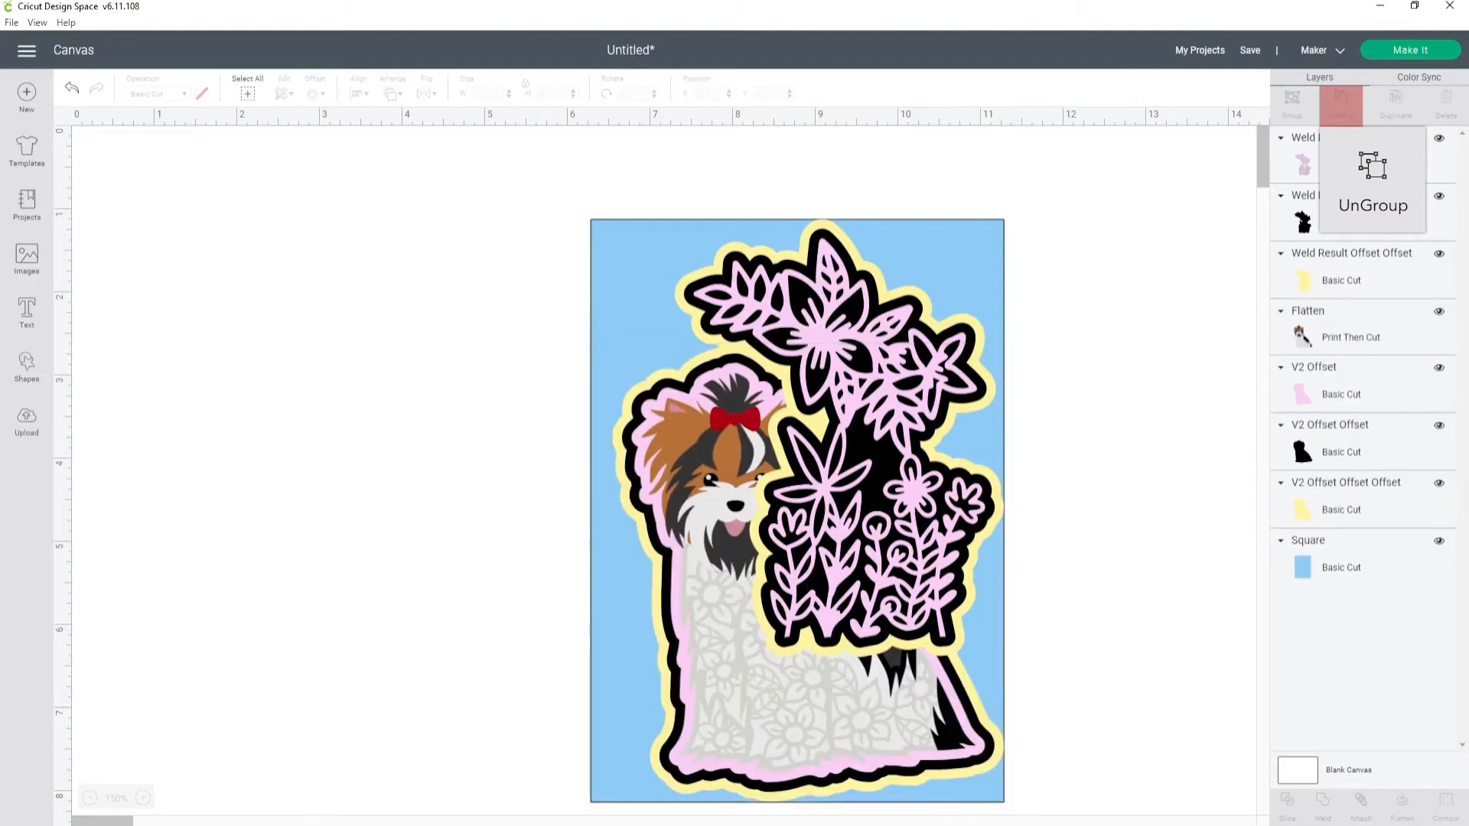
# Step: Weld the flower and dog shapes of matching colour together: the pink pair, the black pair and the yellow pair
pyautogui.click(1345, 165)
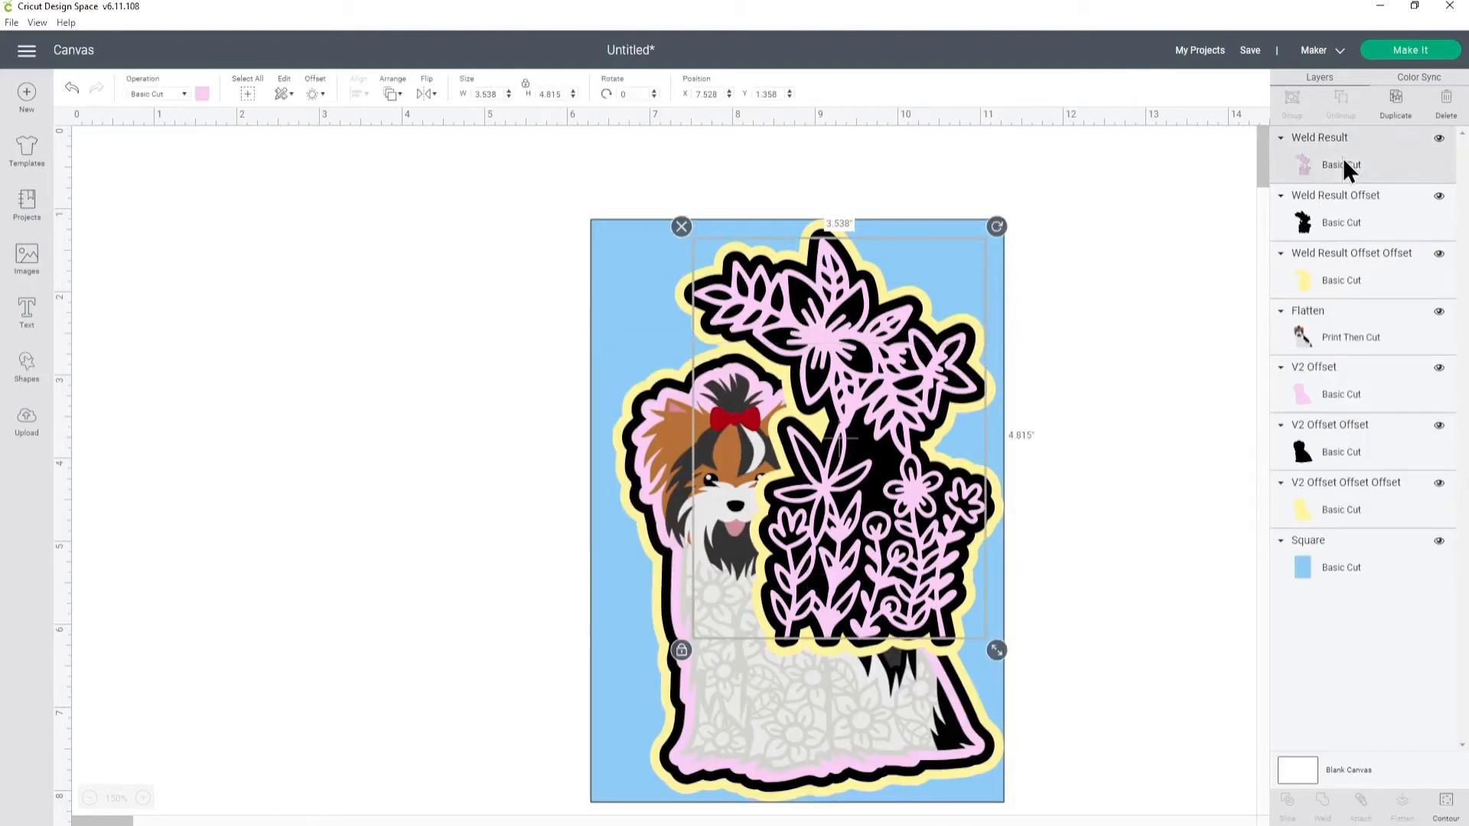
pyautogui.keyDown('shift'); pyautogui.click(1329, 397); pyautogui.keyUp('shift')
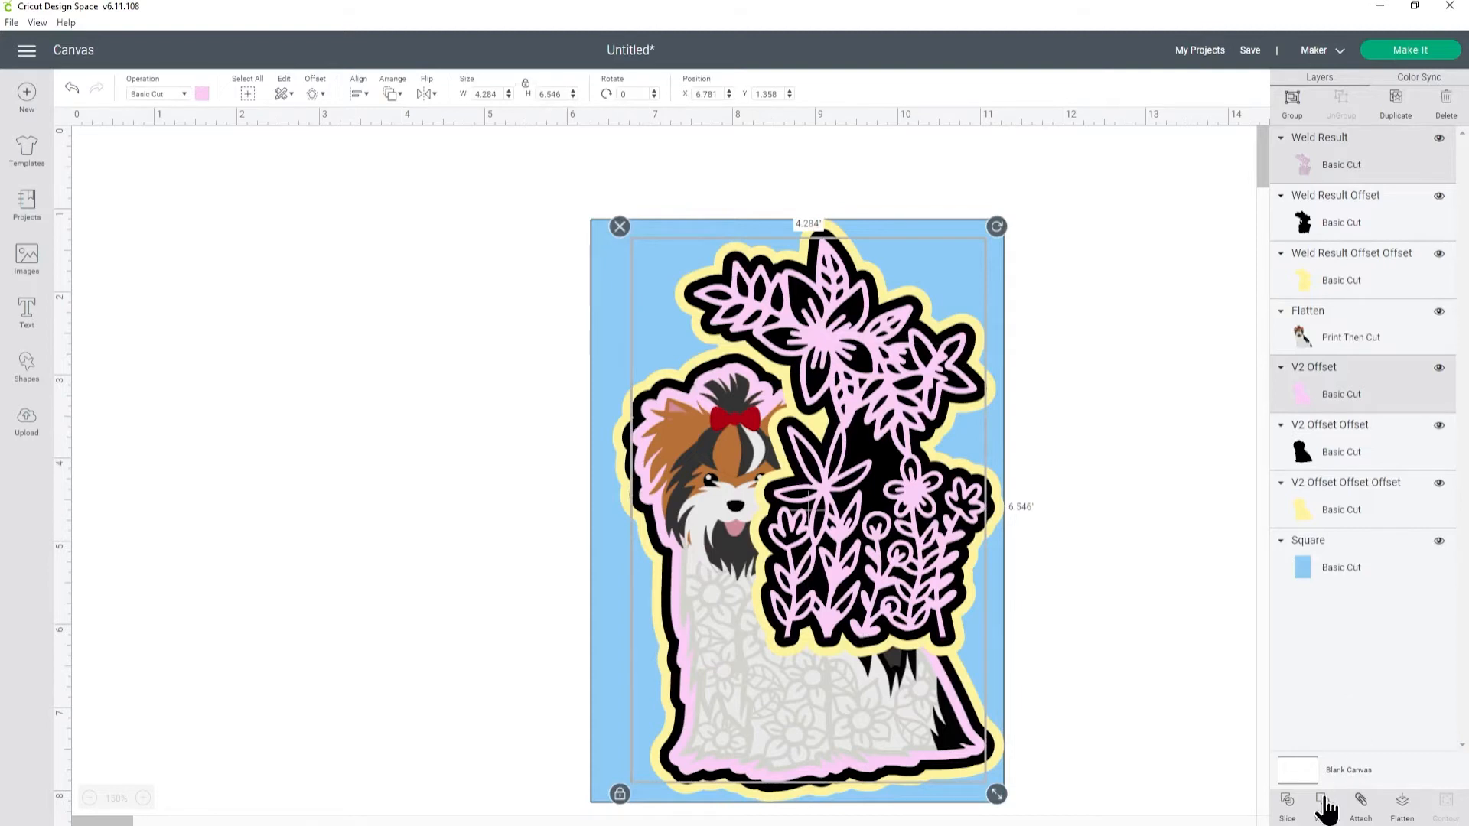
pyautogui.click(1323, 803)
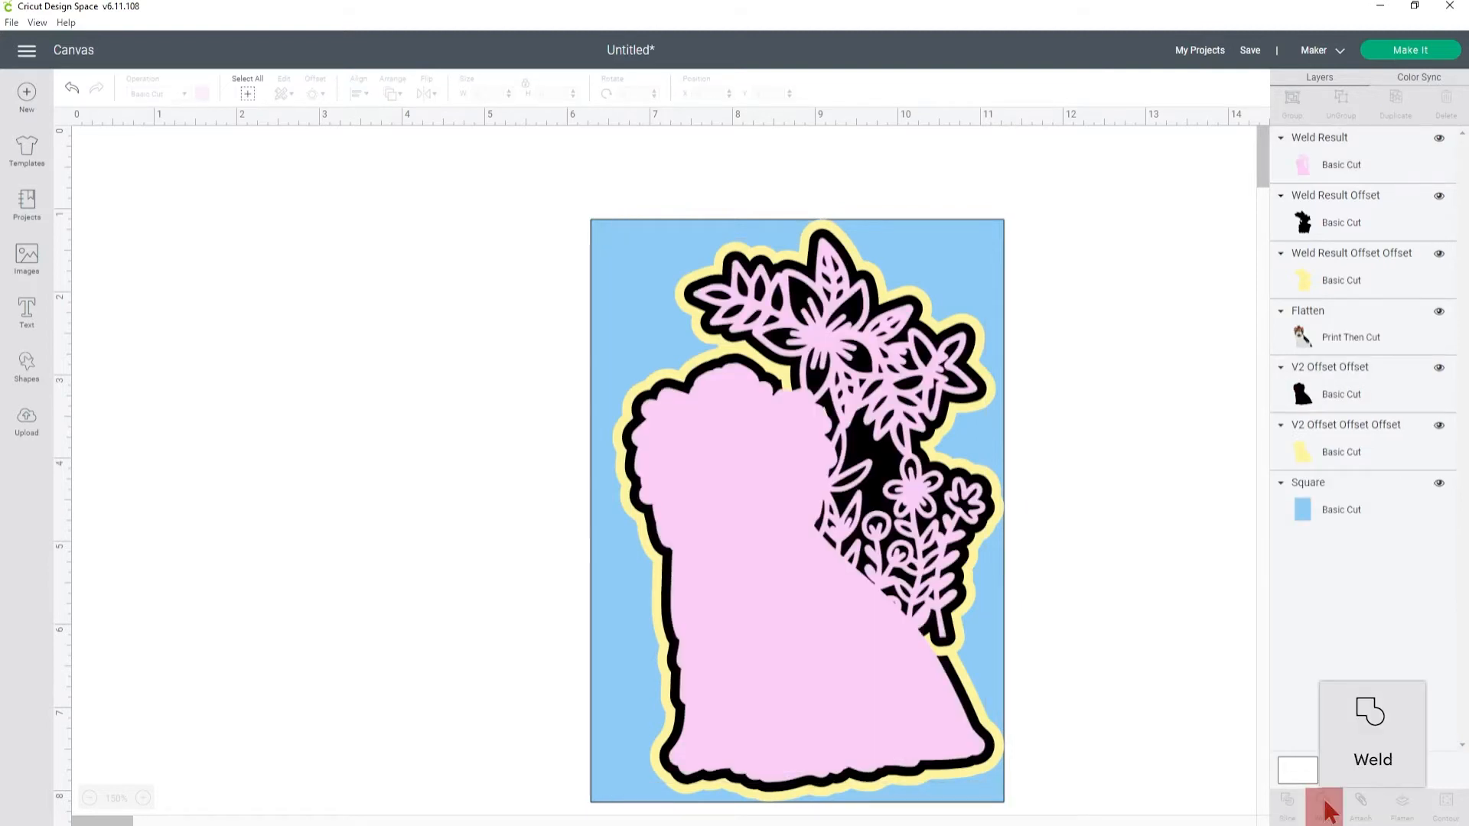
pyautogui.click(1335, 225)
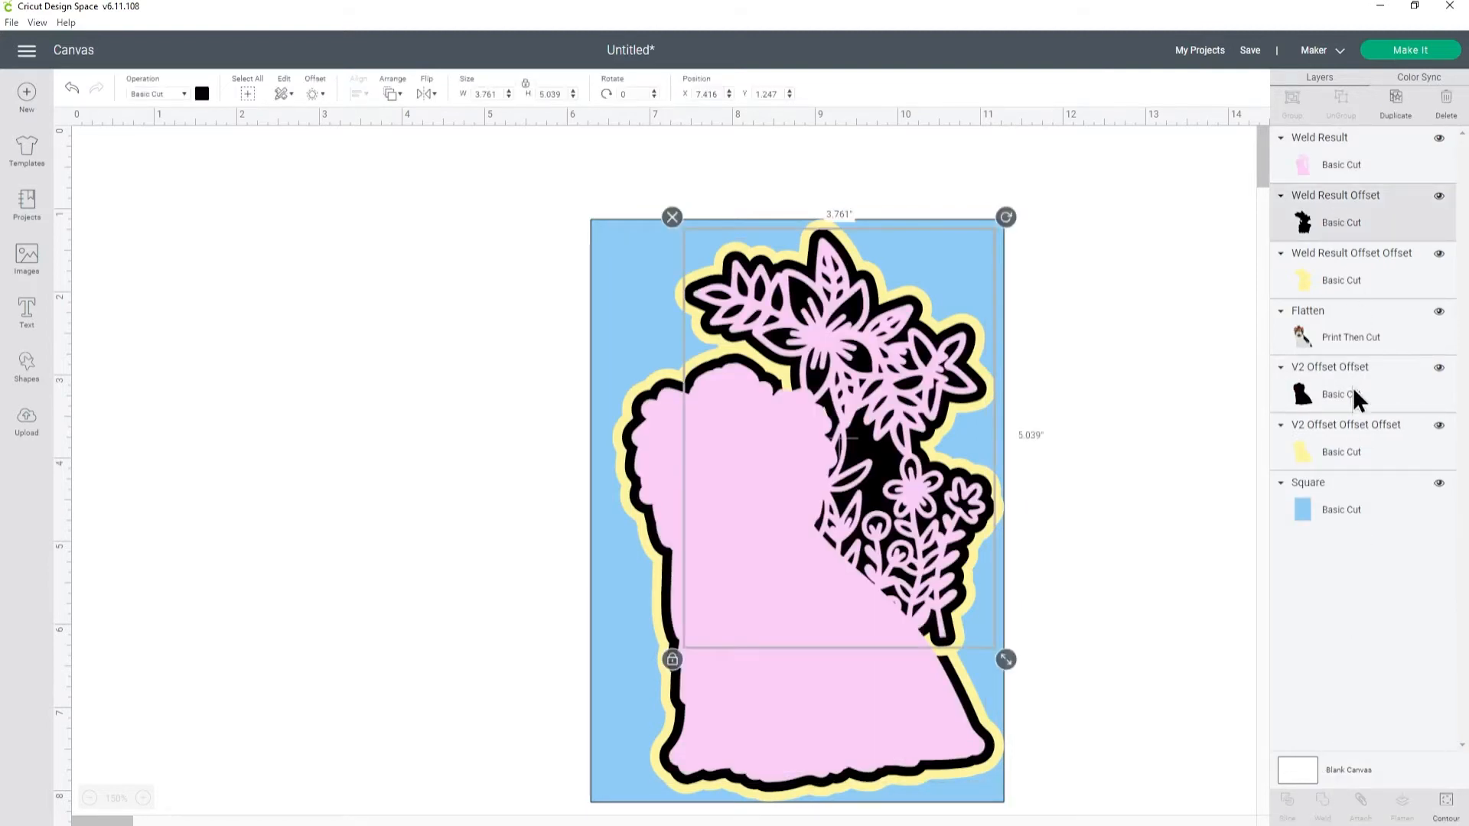
pyautogui.keyDown('shift'); pyautogui.click(1347, 398); pyautogui.keyUp('shift')
pyautogui.click(1323, 804)
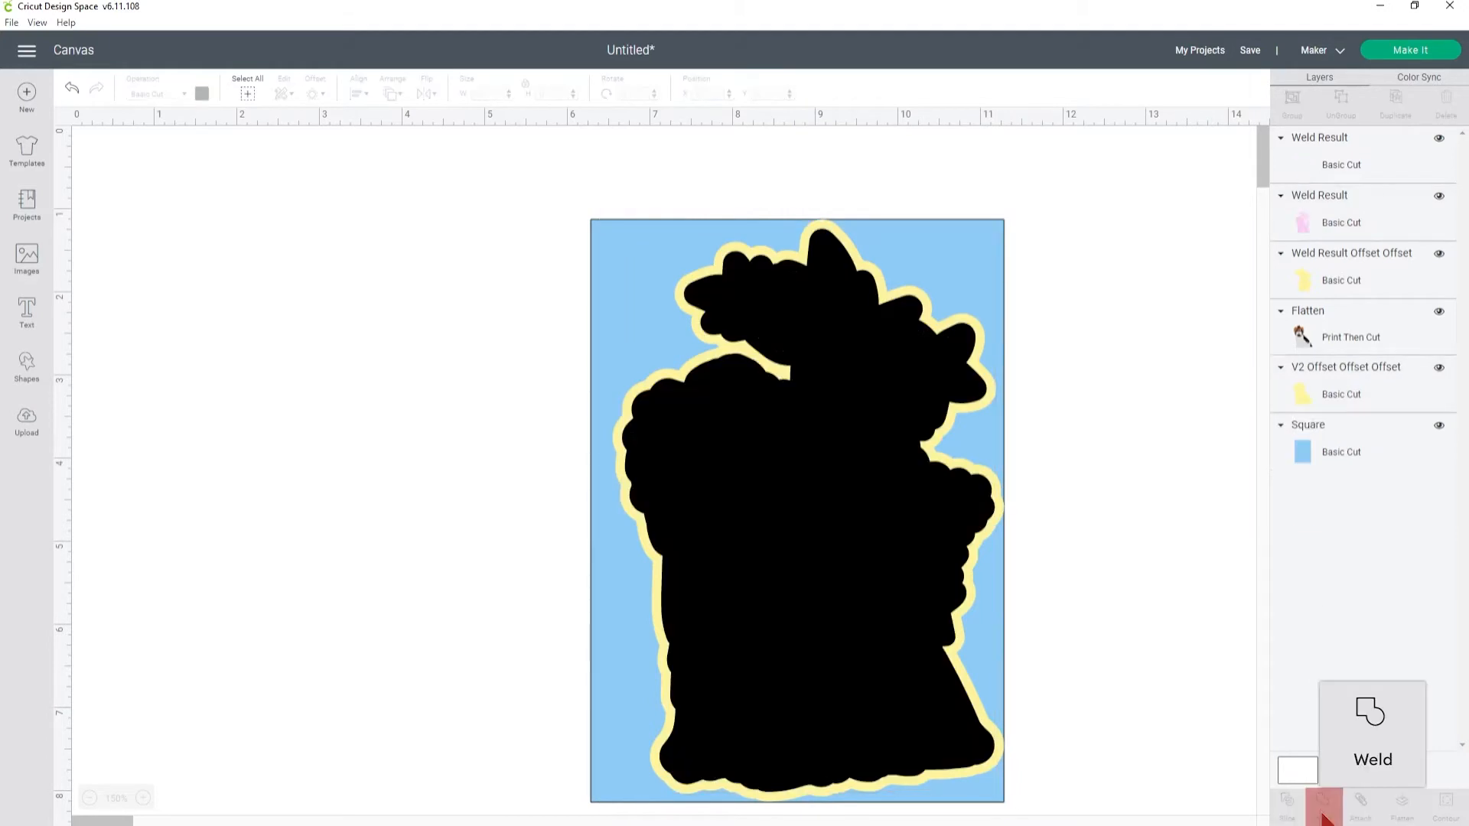
pyautogui.click(1335, 271)
pyautogui.keyDown('shift'); pyautogui.click(1351, 399); pyautogui.keyUp('shift')
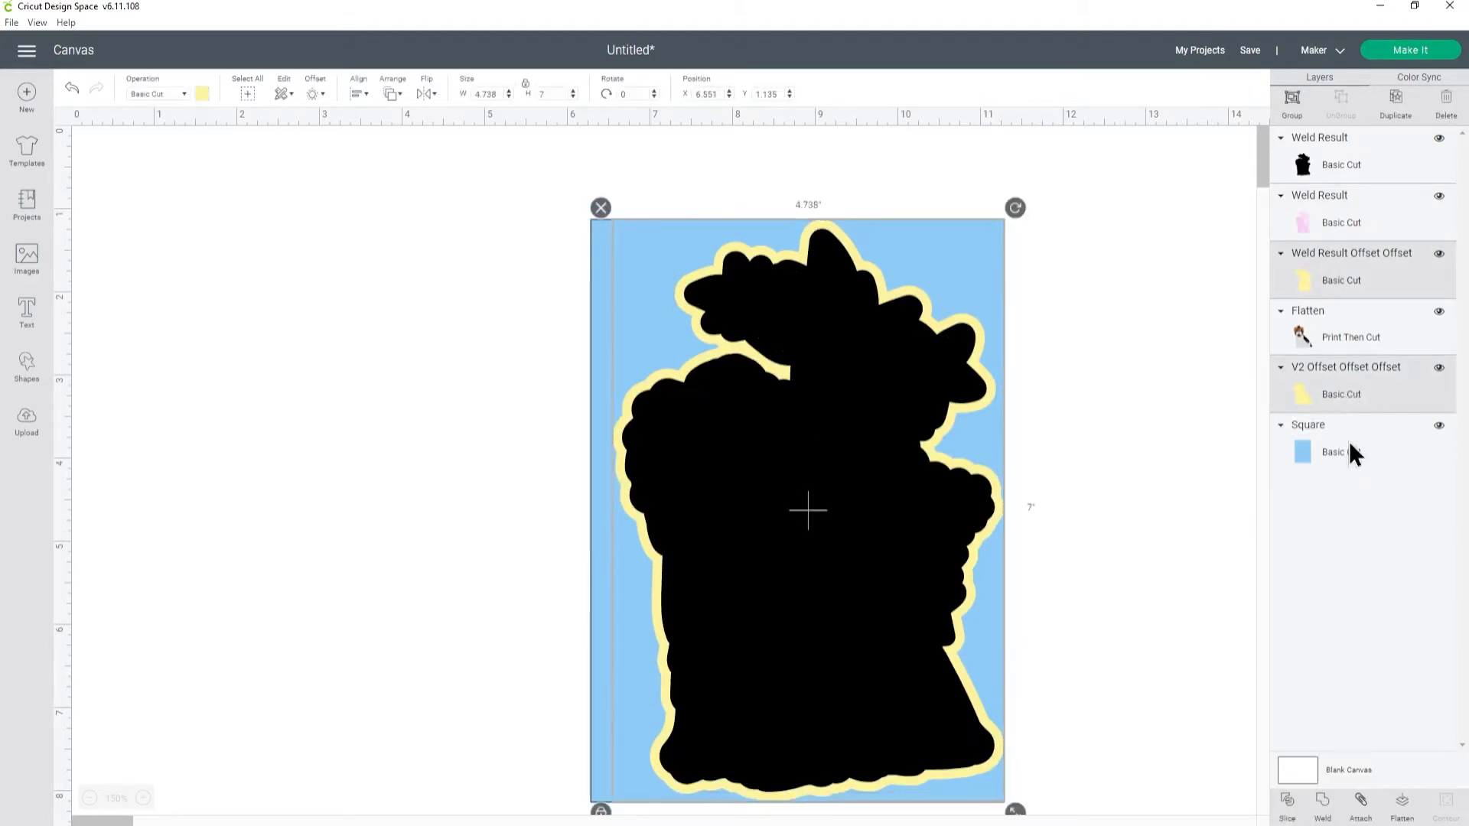
pyautogui.click(1329, 805)
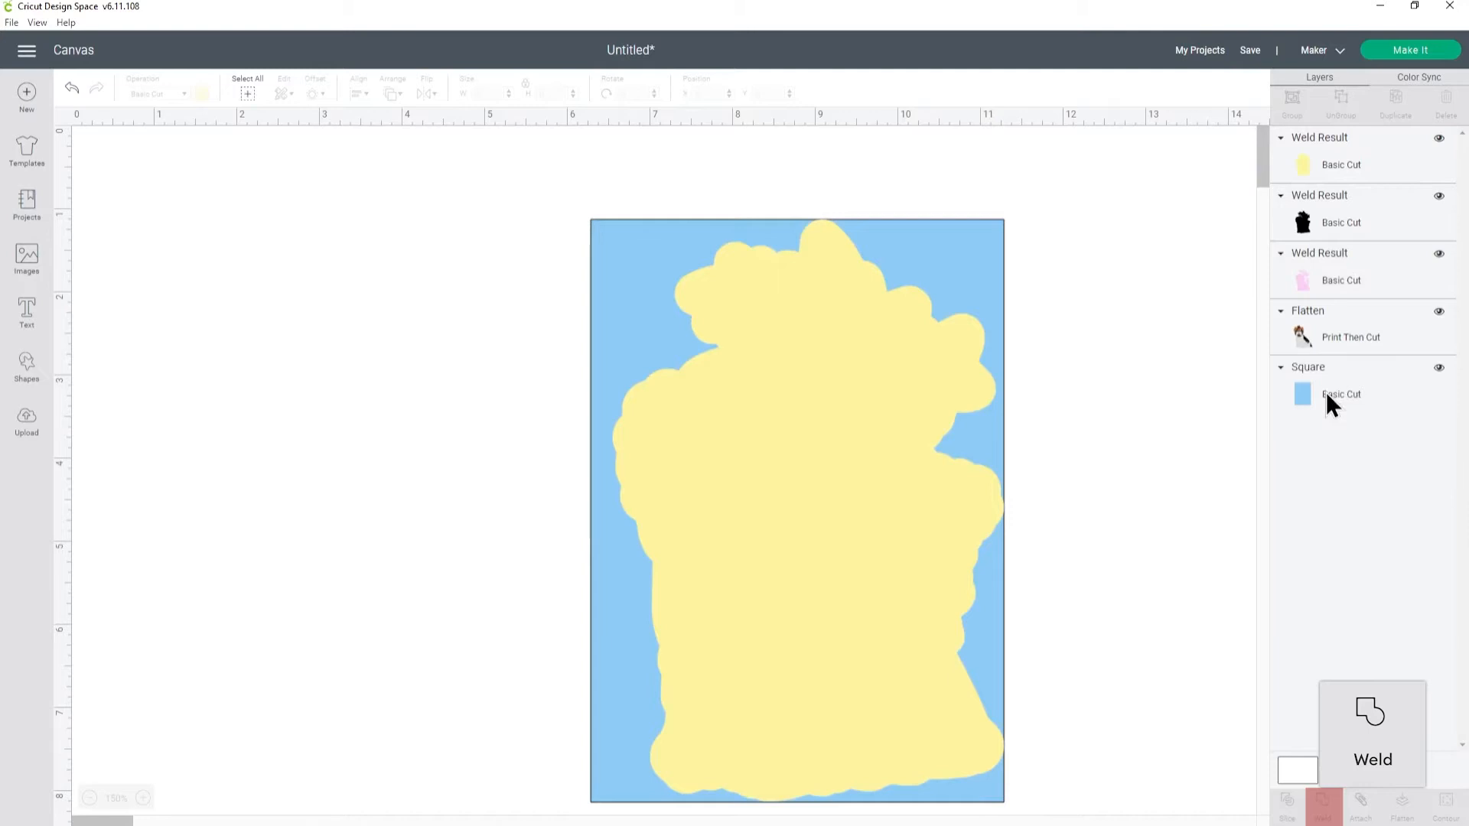
# Step: Reorder the layers so the flattened dog is in front, followed by the pink, black and yellow welded shapes
pyautogui.moveTo(1330, 200); pyautogui.dragTo(1326, 145)
pyautogui.moveTo(1324, 287); pyautogui.dragTo(1324, 153)
pyautogui.moveTo(1332, 335); pyautogui.dragTo(1338, 184)
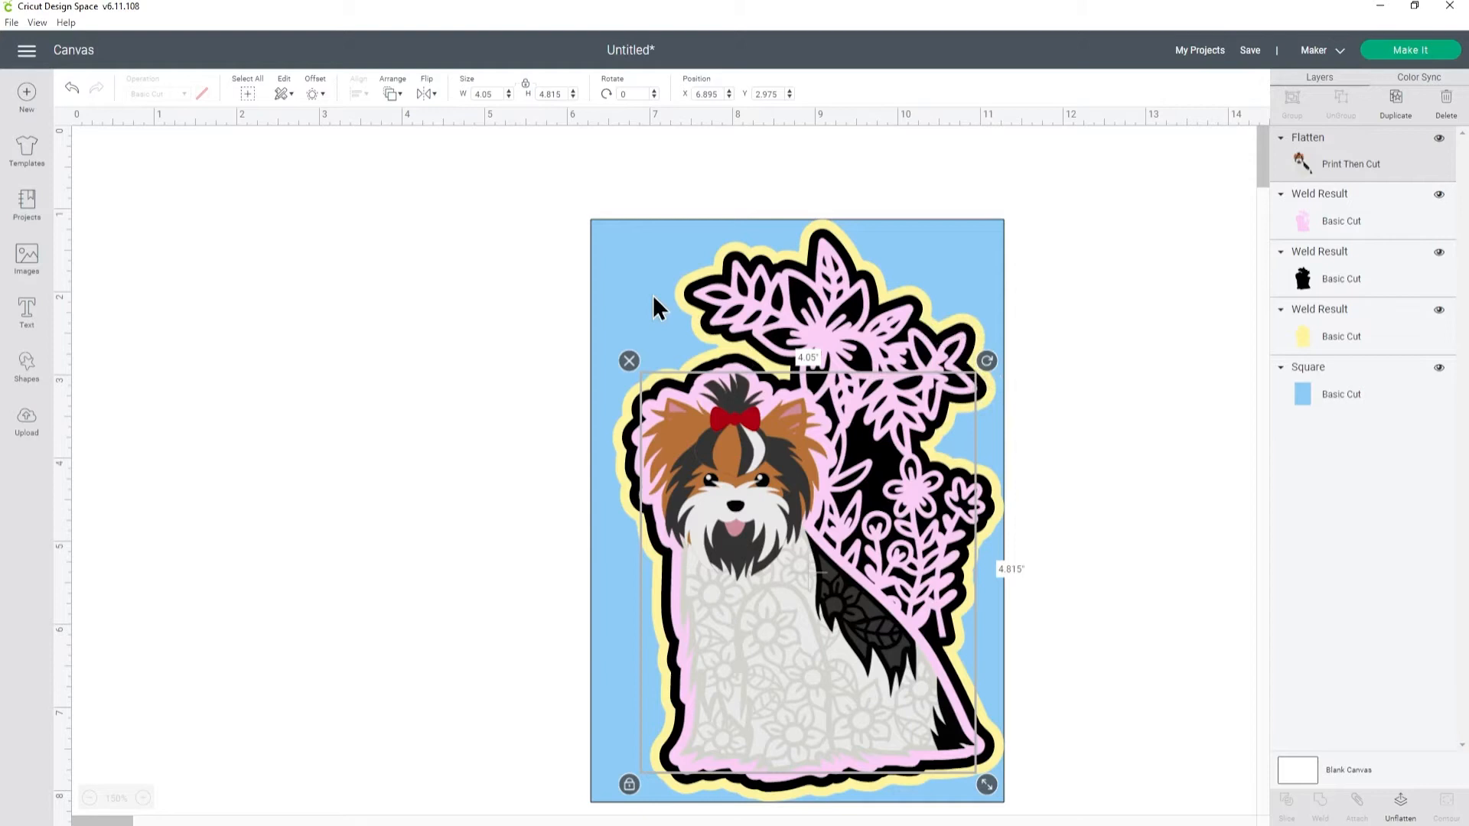
# Step: Move all the card layers together slightly up and to the left on the canvas
pyautogui.scroll(-1, 370, 597)
pyautogui.scroll(1, 379, 591)
pyautogui.click(154, 822)
pyautogui.click(152, 822)
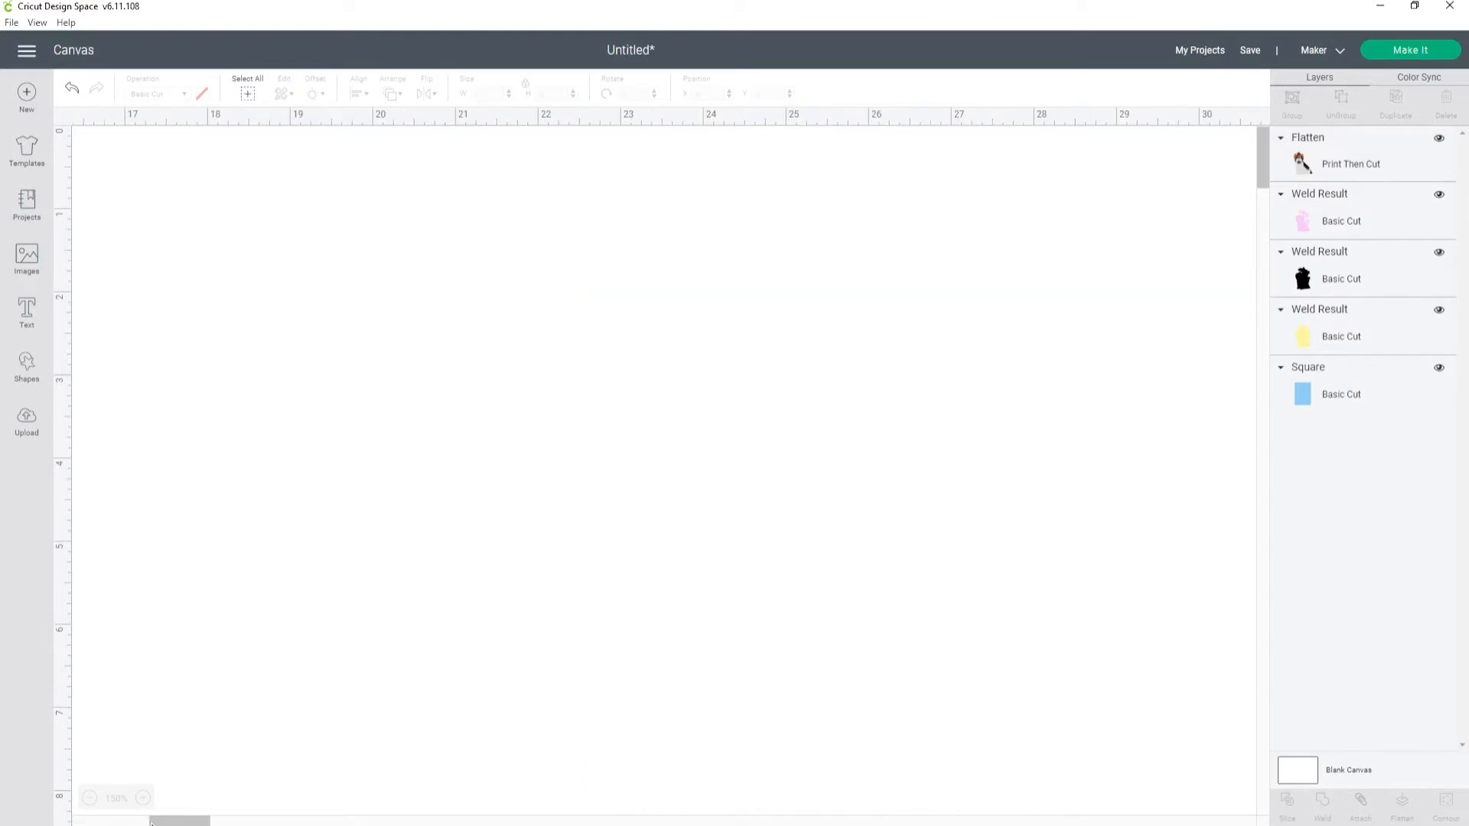
pyautogui.moveTo(148, 823); pyautogui.dragTo(104, 821)
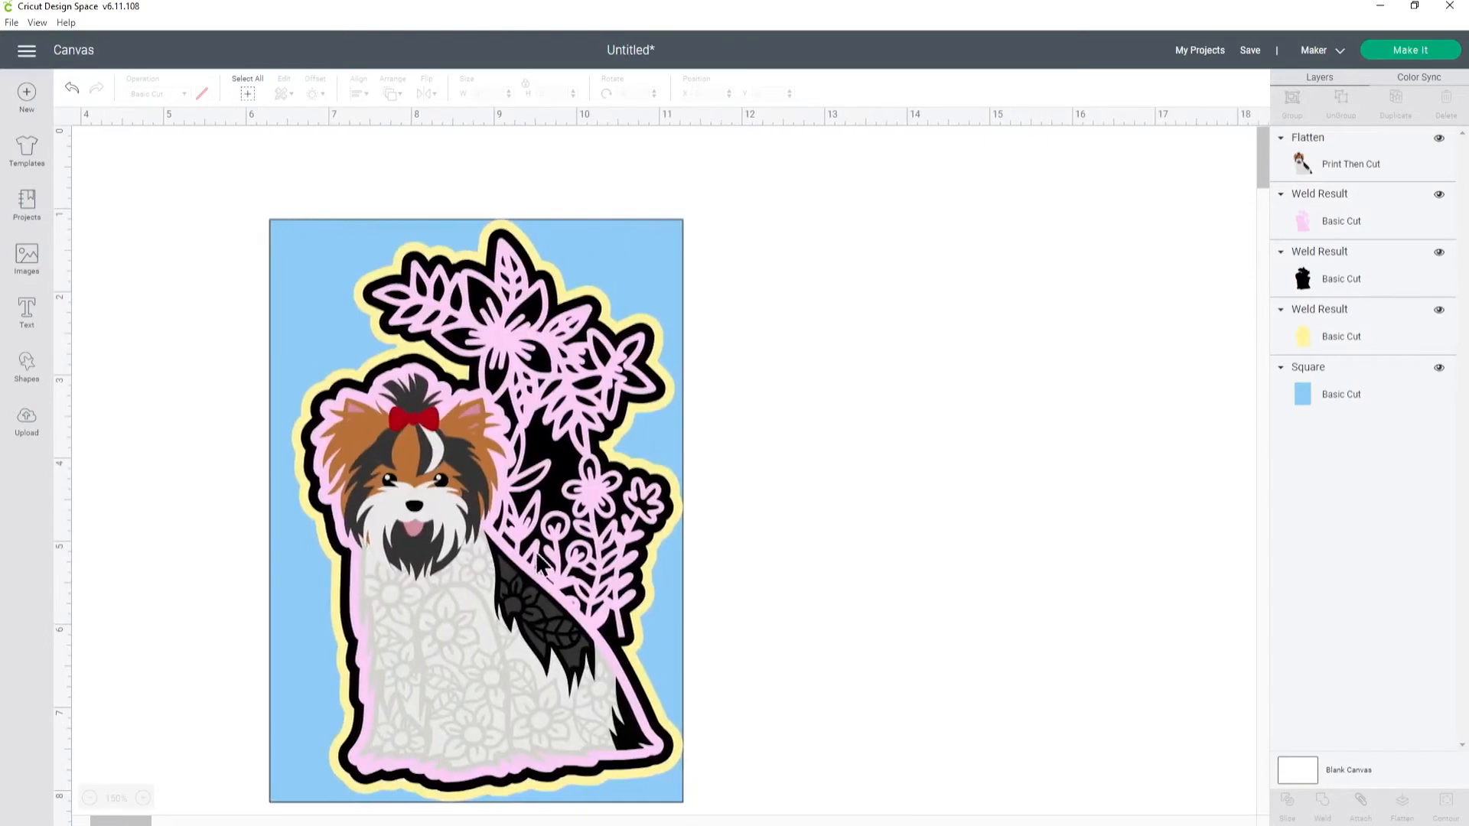
pyautogui.scroll(-1, 780, 462)
pyautogui.scroll(1, 788, 463)
pyautogui.moveTo(273, 213); pyautogui.dragTo(367, 305)
pyautogui.click(733, 331)
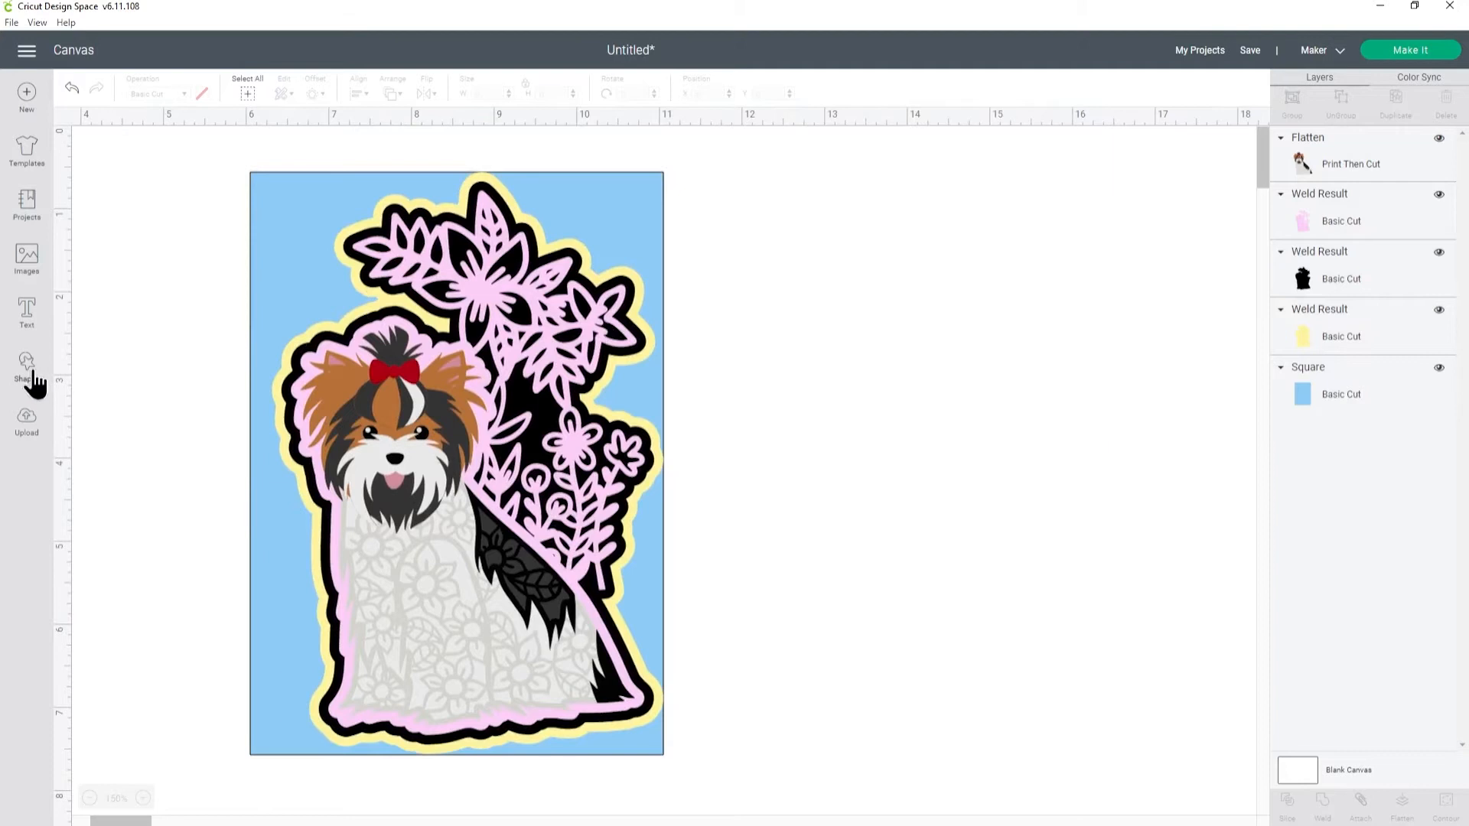
# Step: Insert a square, colour it green and place it overlapping the right edge of the card
pyautogui.click(34, 381)
pyautogui.click(88, 260)
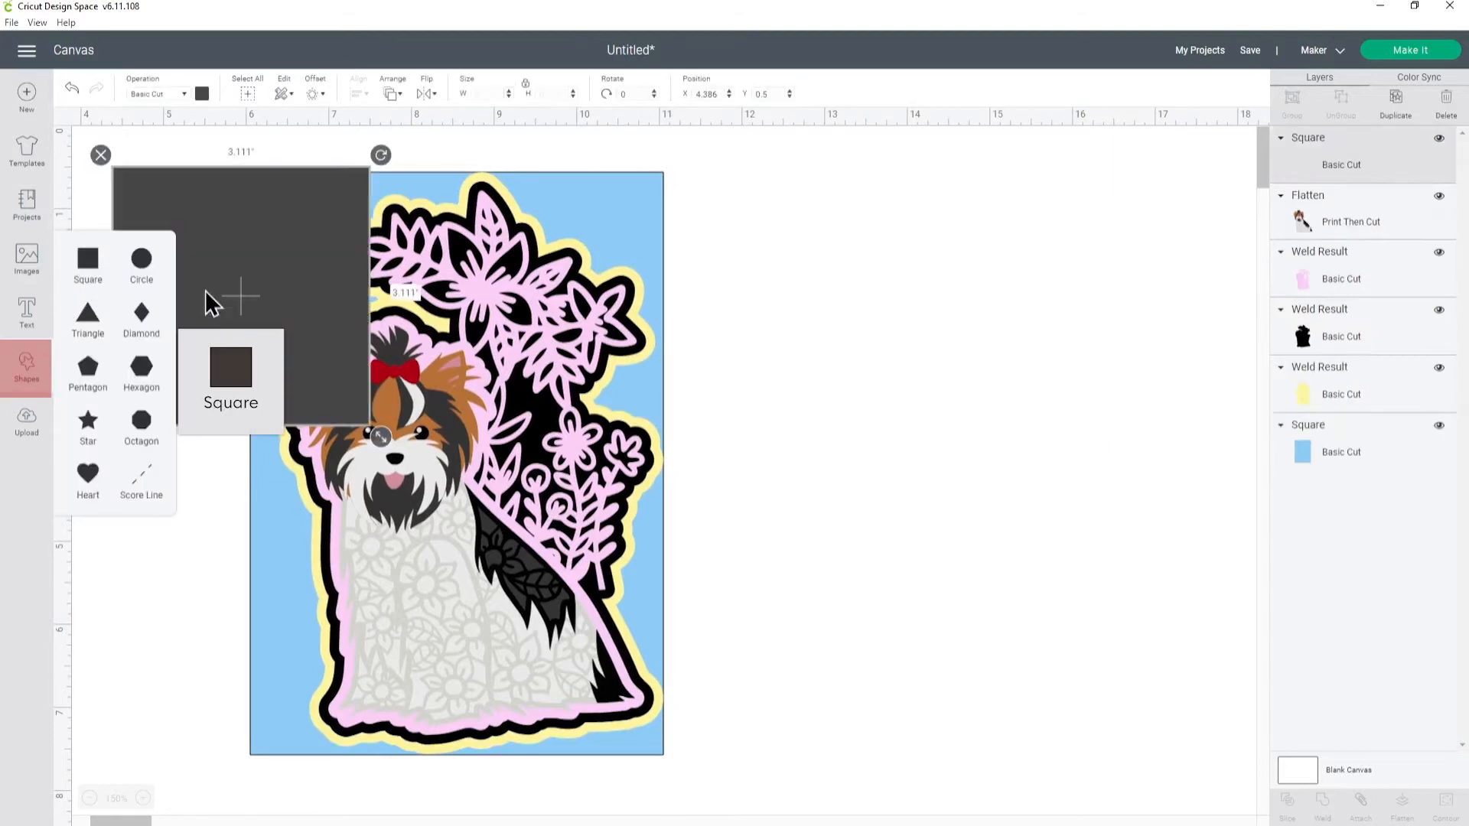
pyautogui.moveTo(314, 275); pyautogui.dragTo(791, 349)
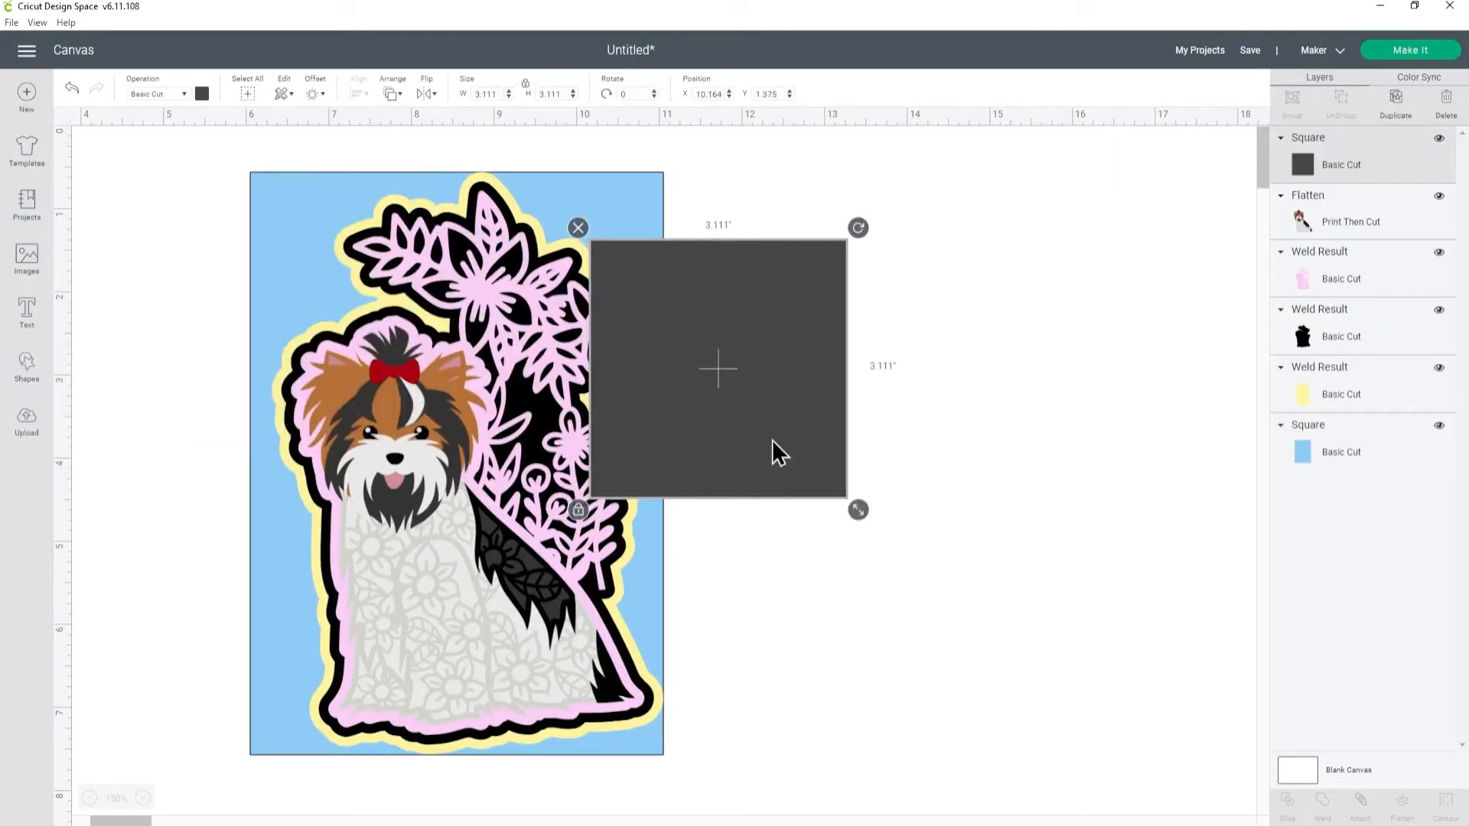
pyautogui.click(202, 93)
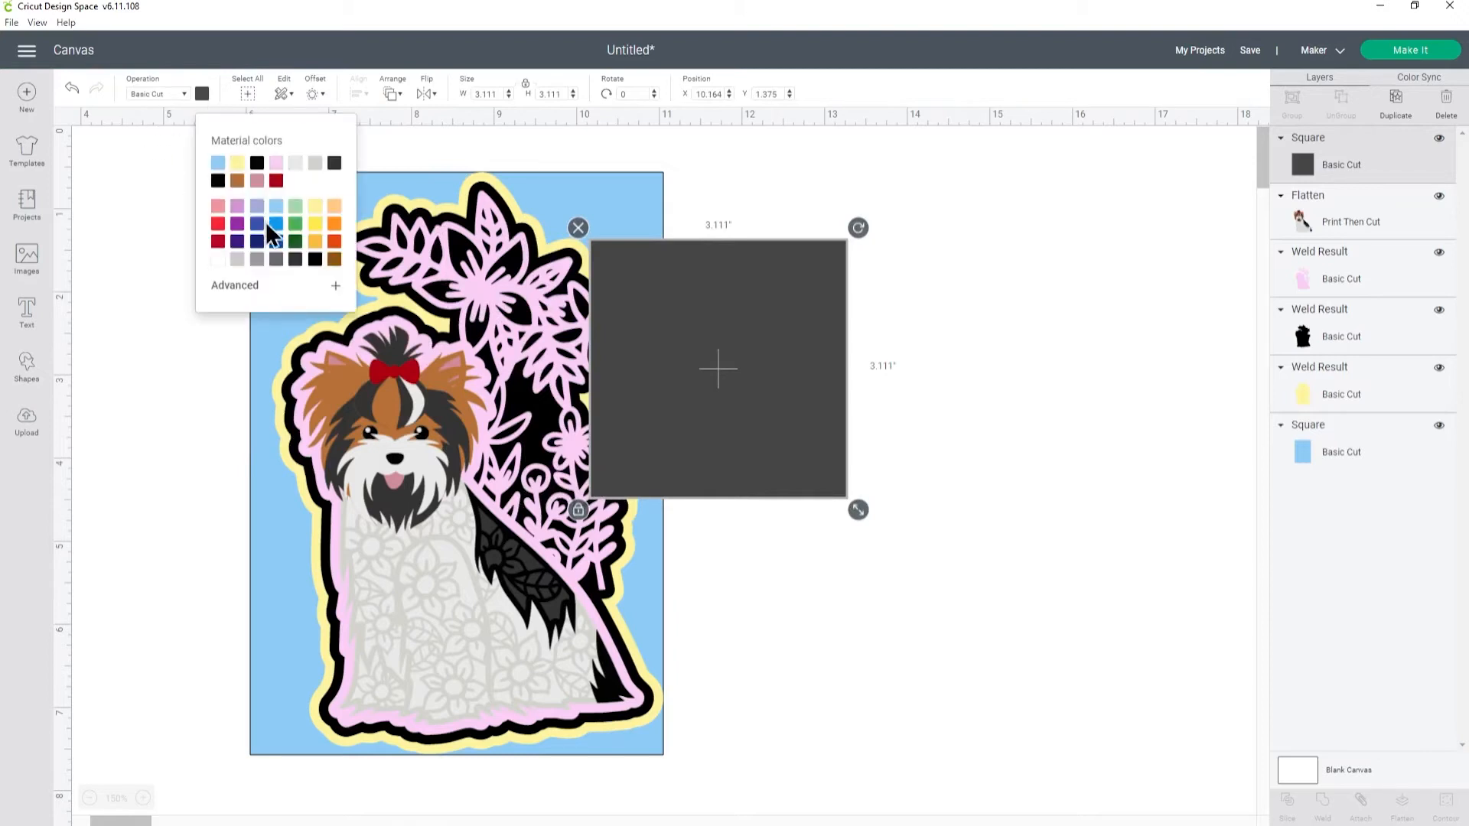
pyautogui.click(295, 223)
pyautogui.moveTo(752, 420); pyautogui.dragTo(803, 420)
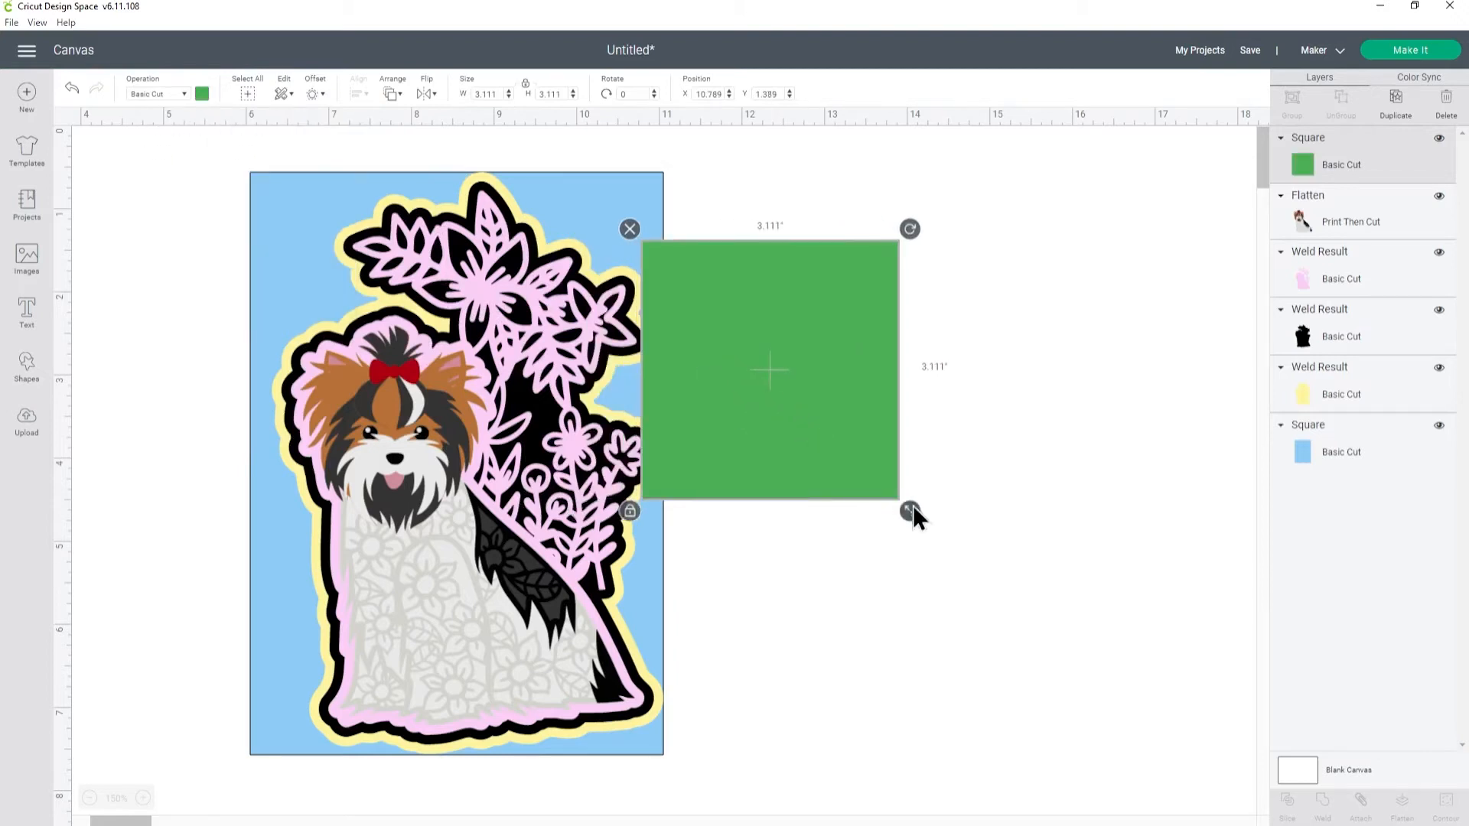
# Step: Unlock the green square's proportions, resize it to about 4.19 x 2.01 in and place it over the card's upper right corner
pyautogui.click(629, 511)
pyautogui.moveTo(909, 510); pyautogui.dragTo(995, 426)
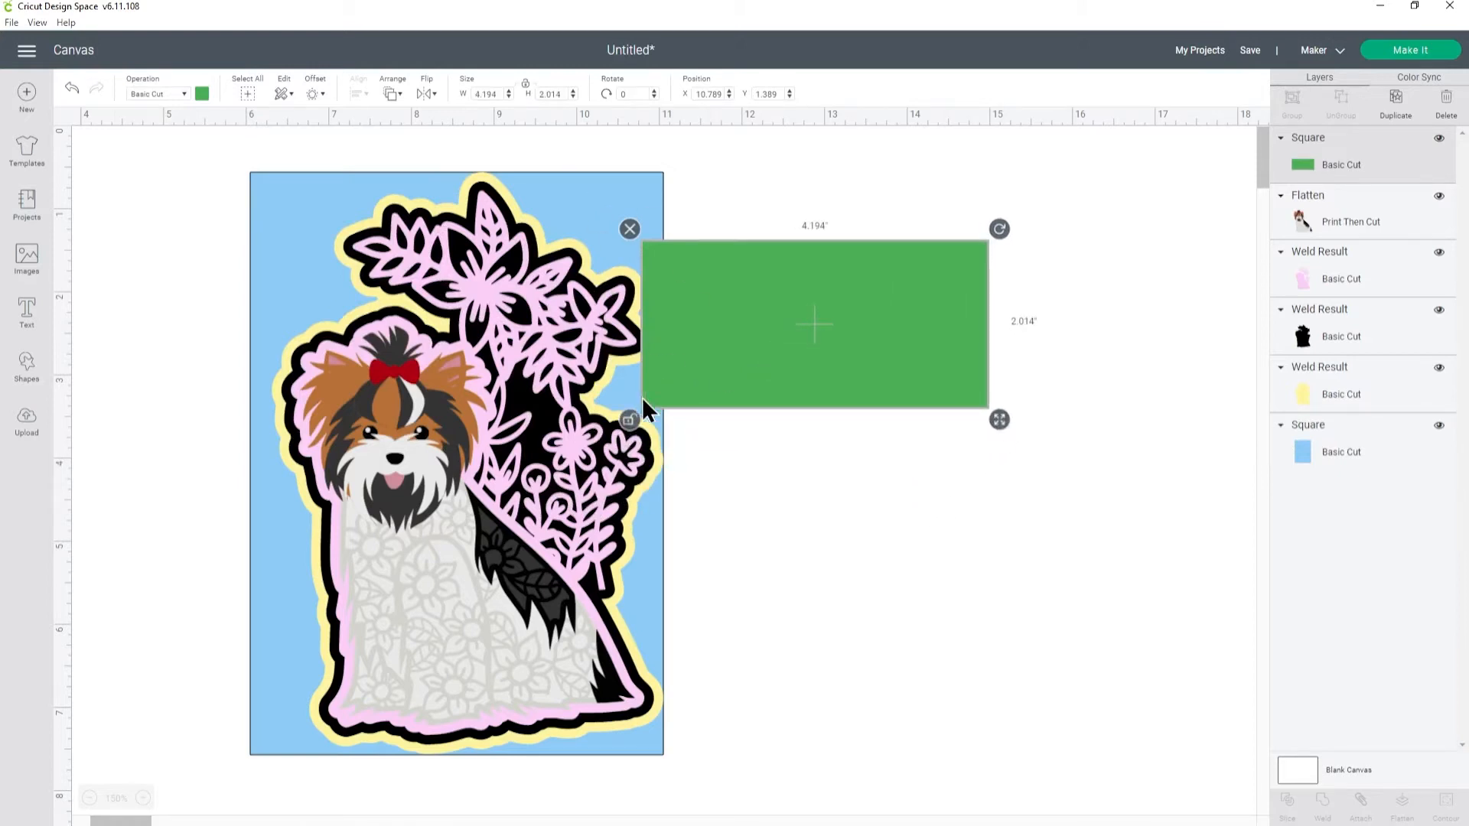
pyautogui.moveTo(766, 340); pyautogui.dragTo(610, 237)
# Step: Duplicate the green rectangle and resize the copy without fixed proportions to about 5.41 x 6.56 in
pyautogui.rightClick(676, 243)
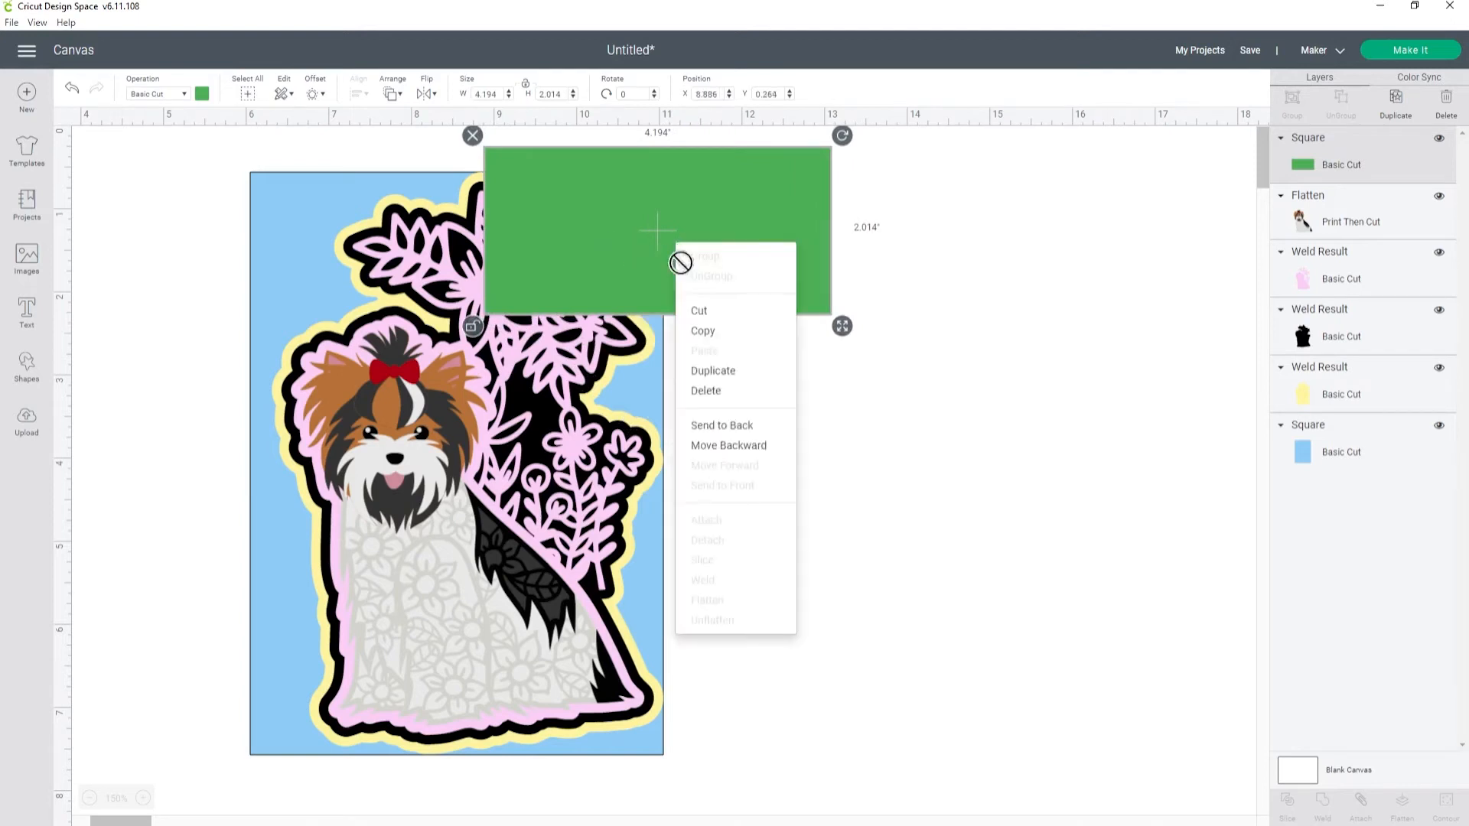
pyautogui.click(721, 371)
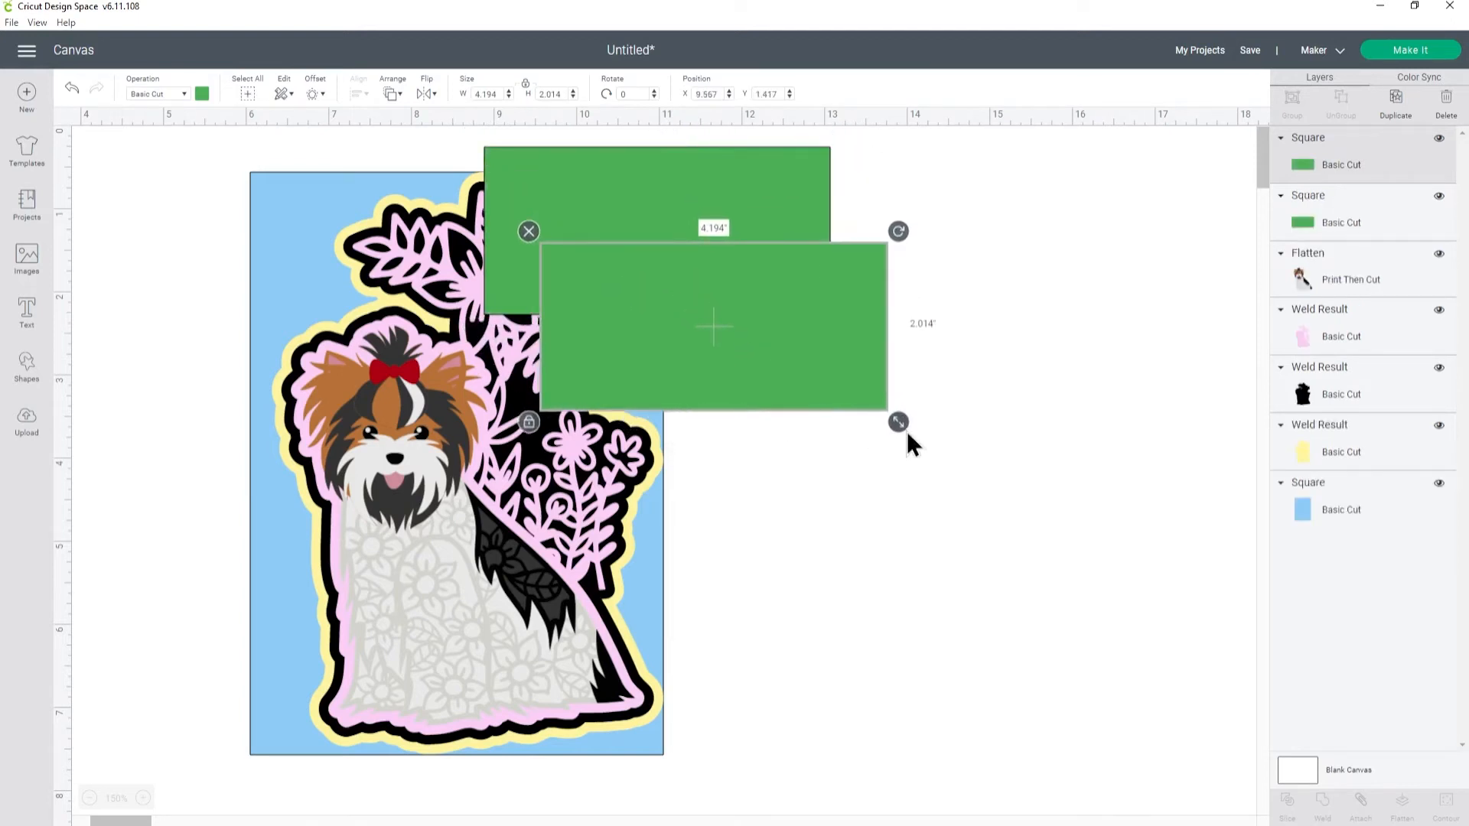
pyautogui.moveTo(907, 433); pyautogui.dragTo(902, 515)
pyautogui.moveTo(1050, 562); pyautogui.dragTo(1006, 803)
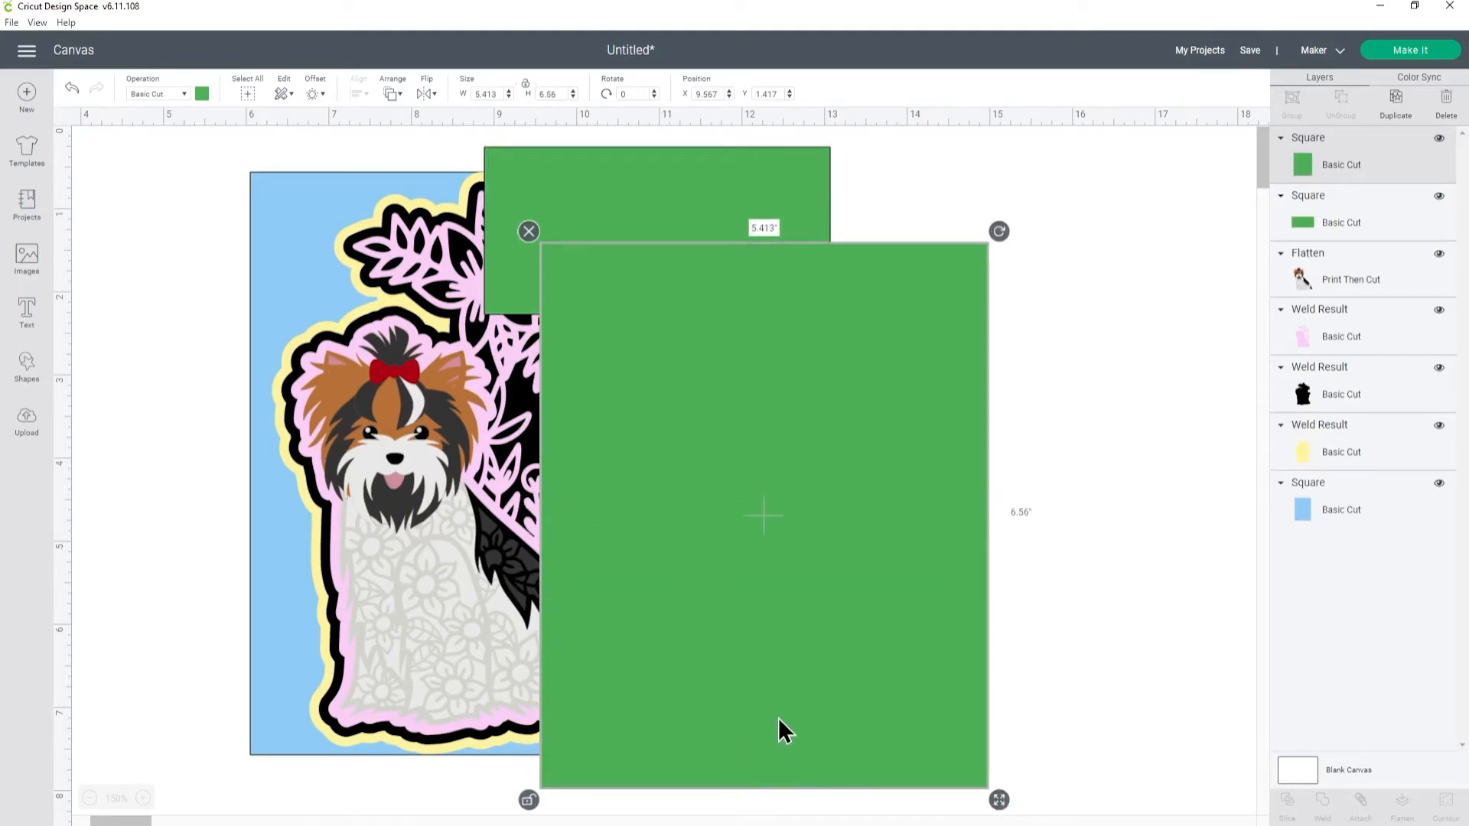
# Step: Place the large green rectangle over the card's right side and weld it to the smaller green rectangle
pyautogui.moveTo(848, 711); pyautogui.dragTo(995, 698)
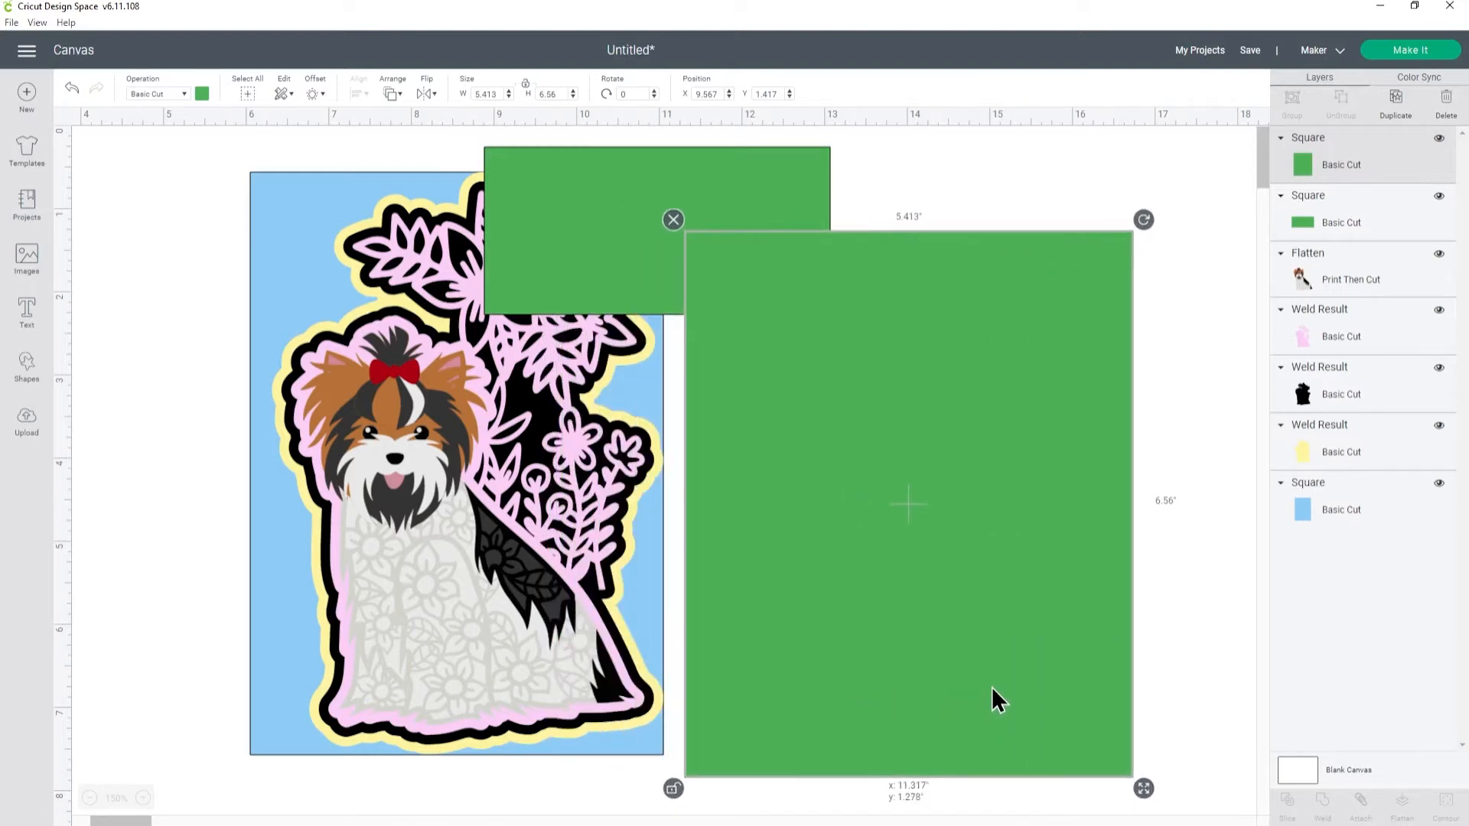
pyautogui.moveTo(993, 688); pyautogui.dragTo(993, 688)
pyautogui.moveTo(782, 693); pyautogui.dragTo(642, 616)
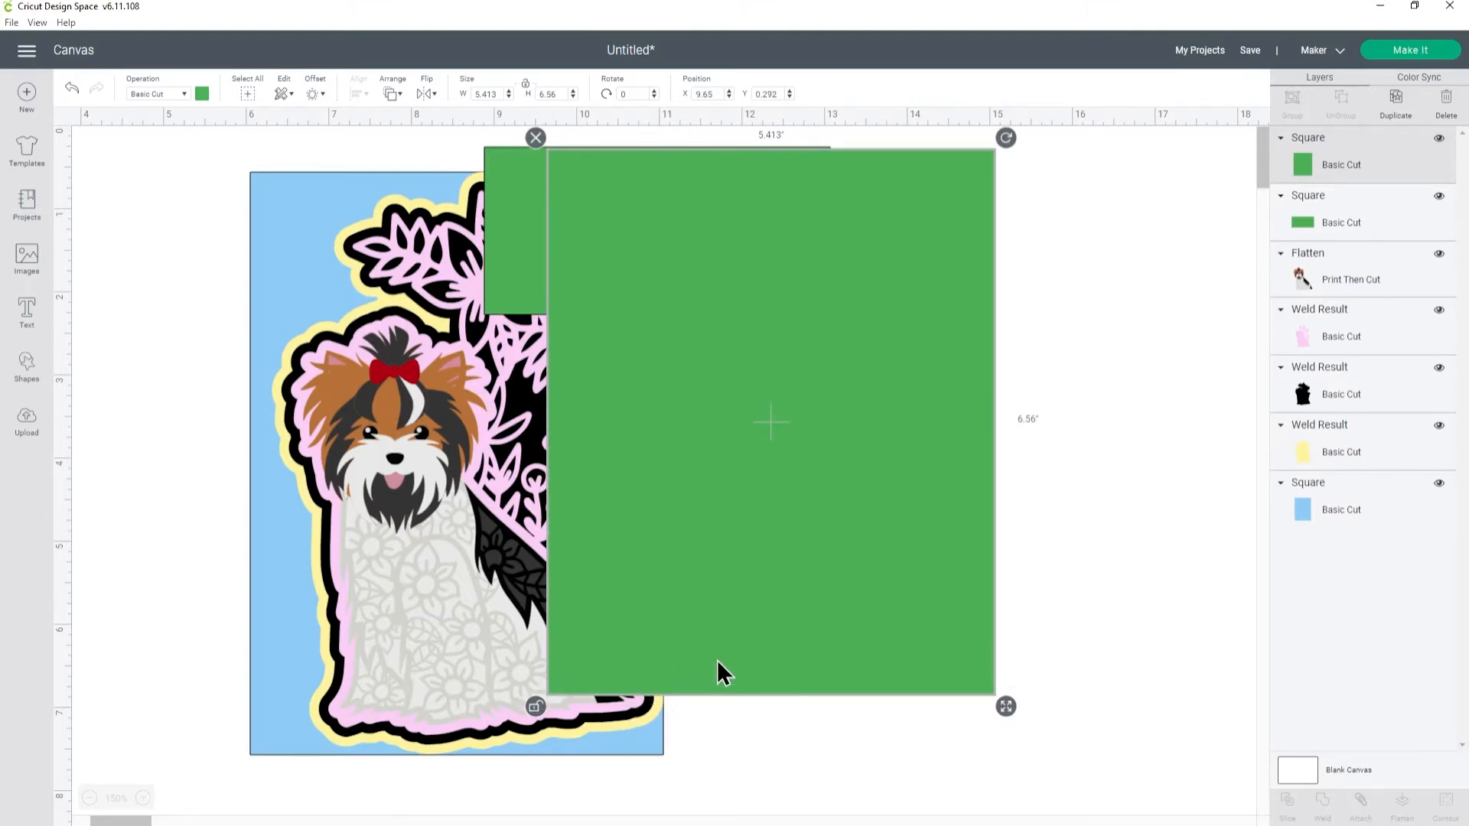
pyautogui.keyDown('shift'); pyautogui.click(1317, 201); pyautogui.keyUp('shift')
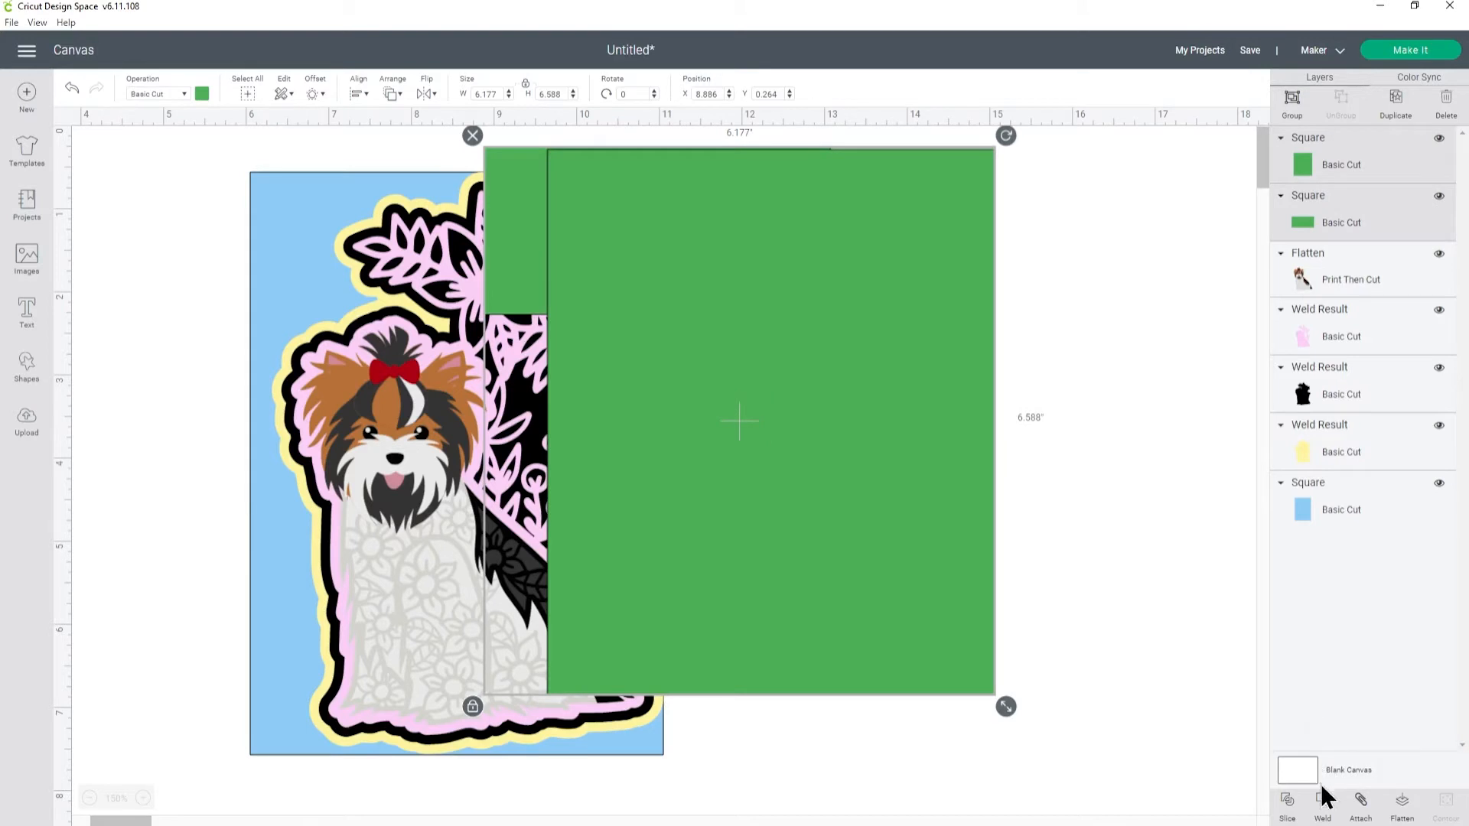
pyautogui.click(1324, 804)
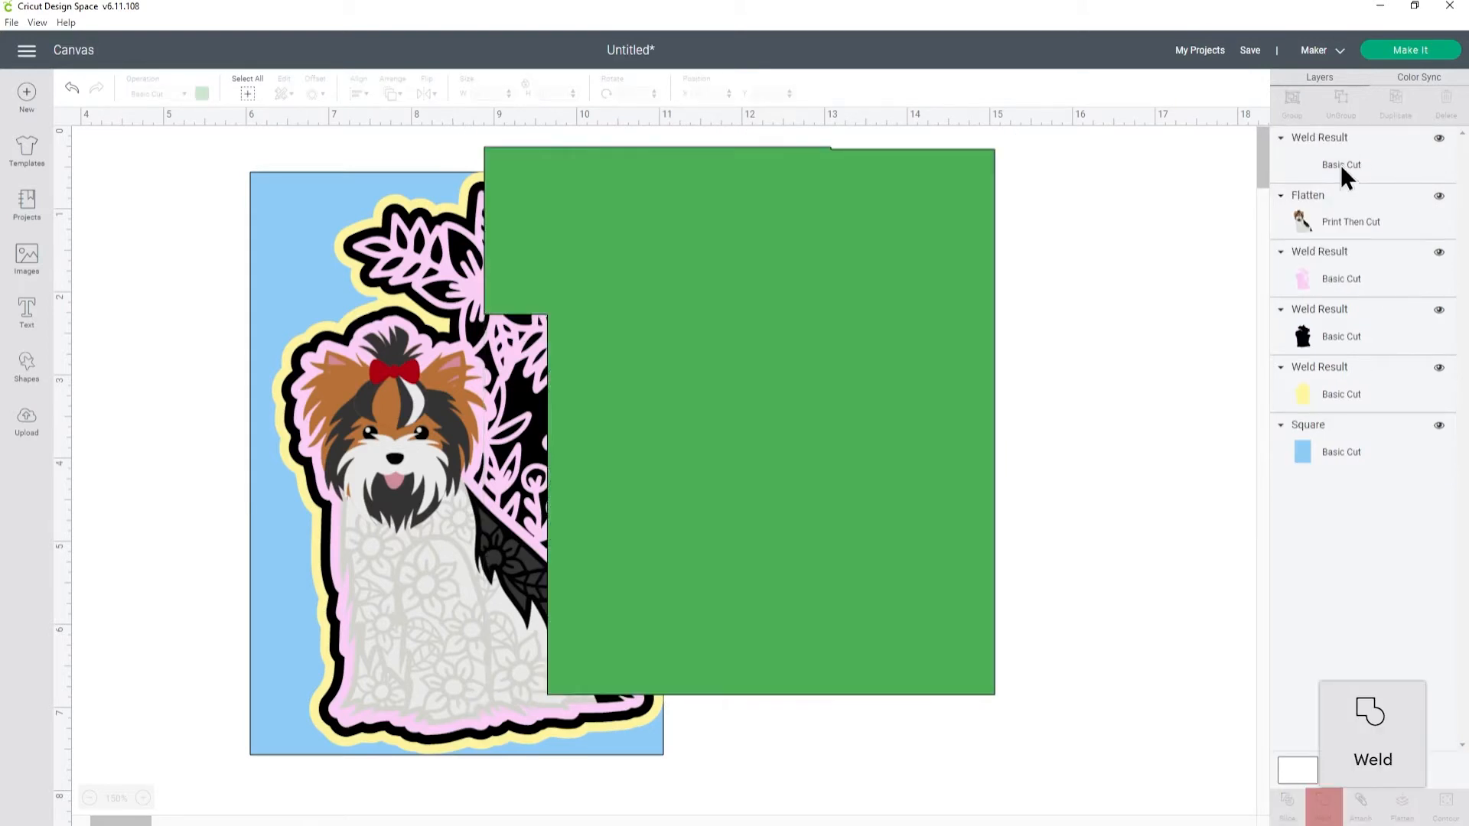
# Step: Slice the blue card base with the welded green shape
pyautogui.click(1345, 170)
pyautogui.keyDown('shift'); pyautogui.click(1354, 455); pyautogui.keyUp('shift')
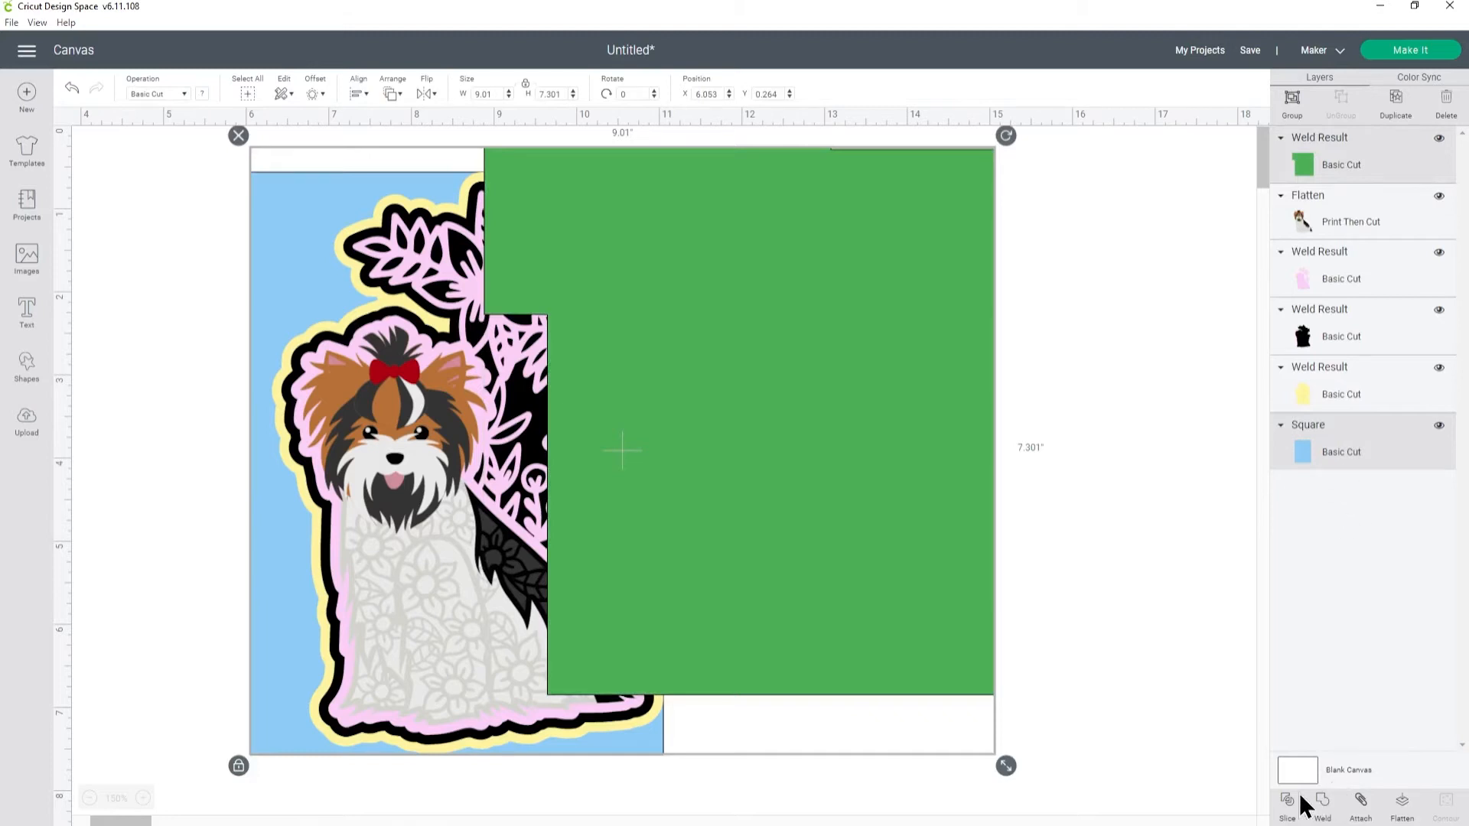
pyautogui.click(1242, 516)
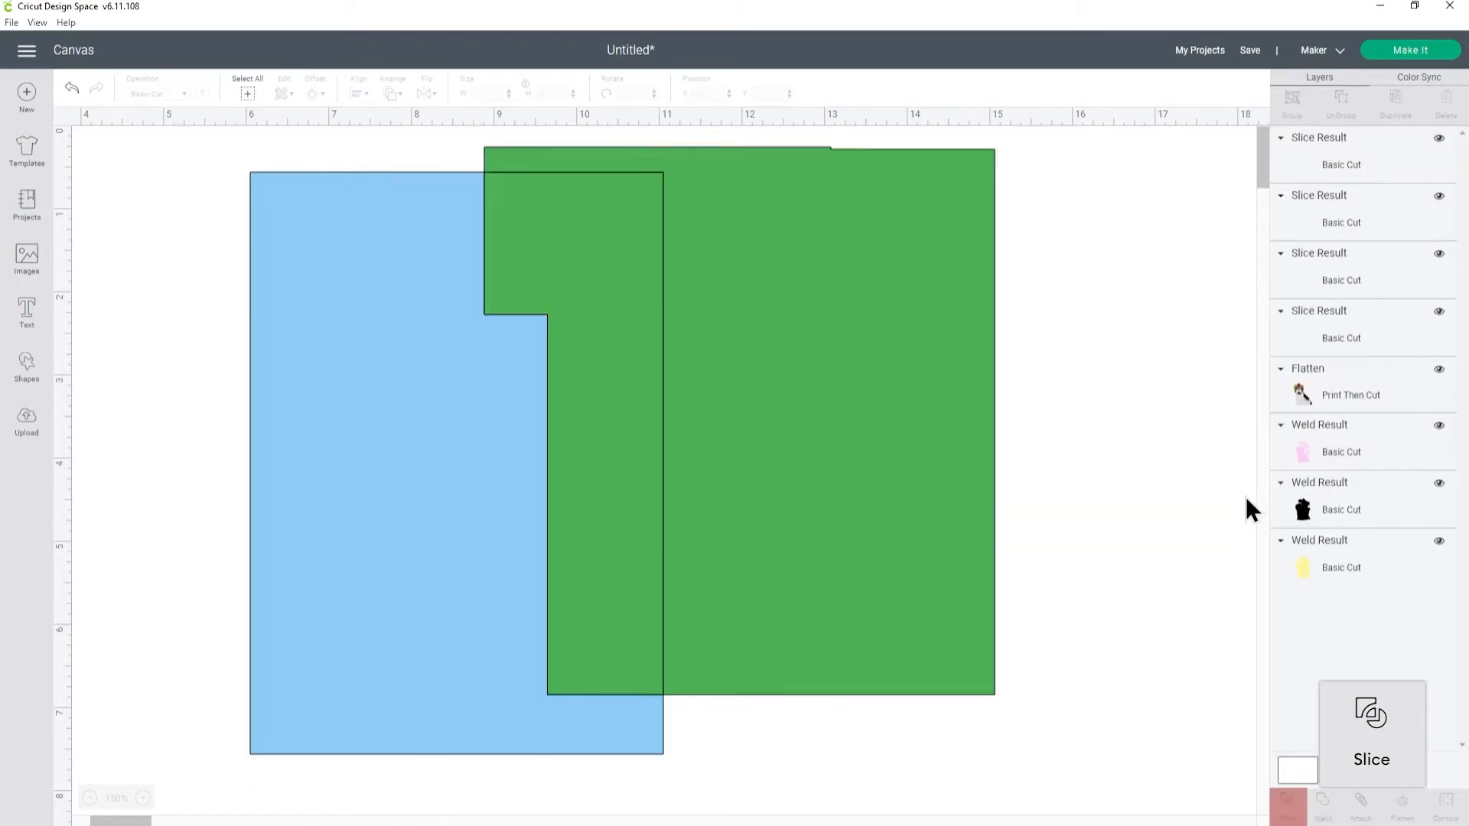
# Step: Delete the green slice pieces and the blue cutout, keeping the remaining stepped card base
pyautogui.click(1335, 157)
pyautogui.press('Delete')
pyautogui.click(1335, 157)
pyautogui.press('Delete')
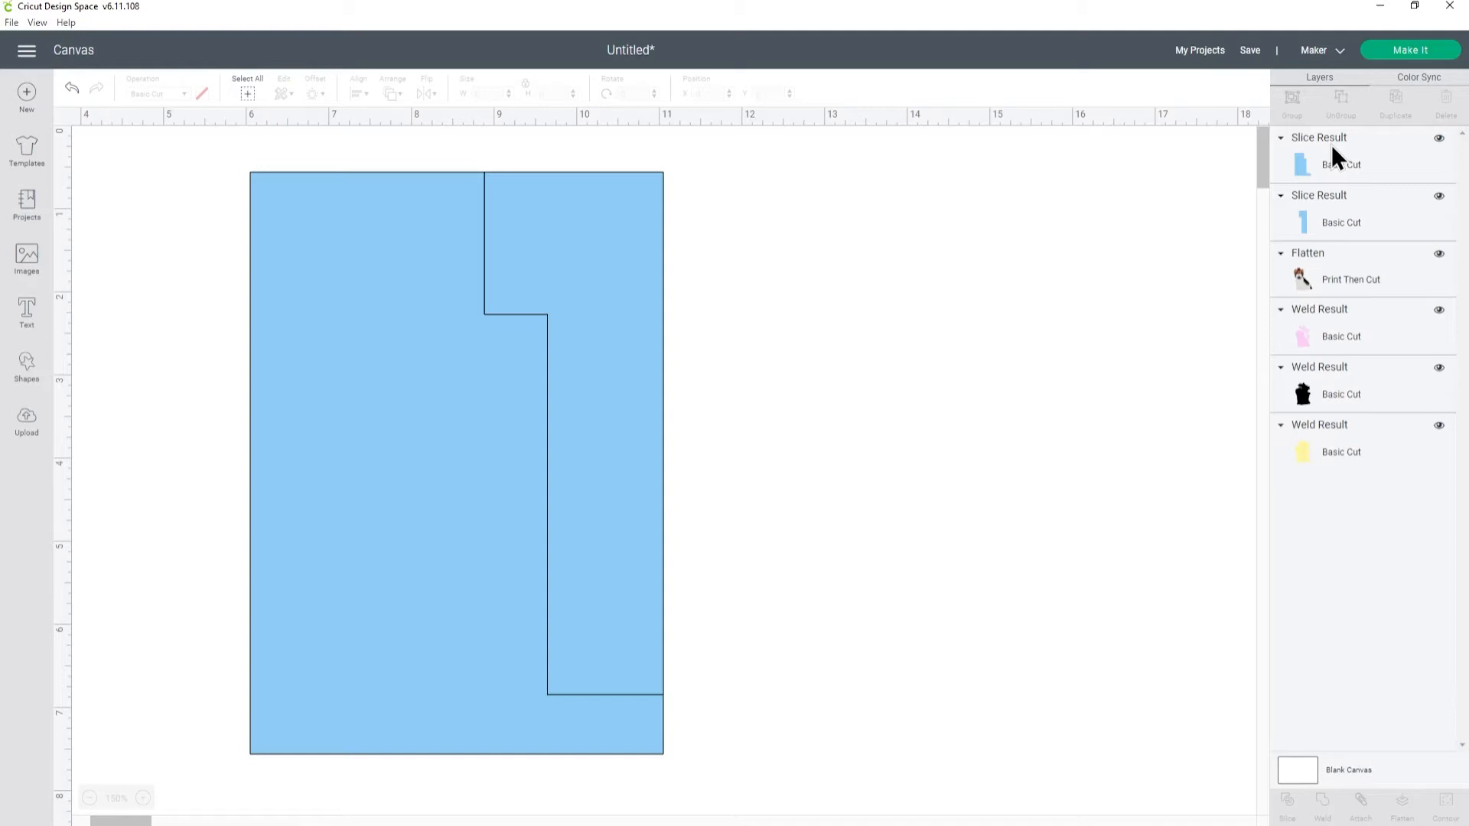
pyautogui.click(1335, 218)
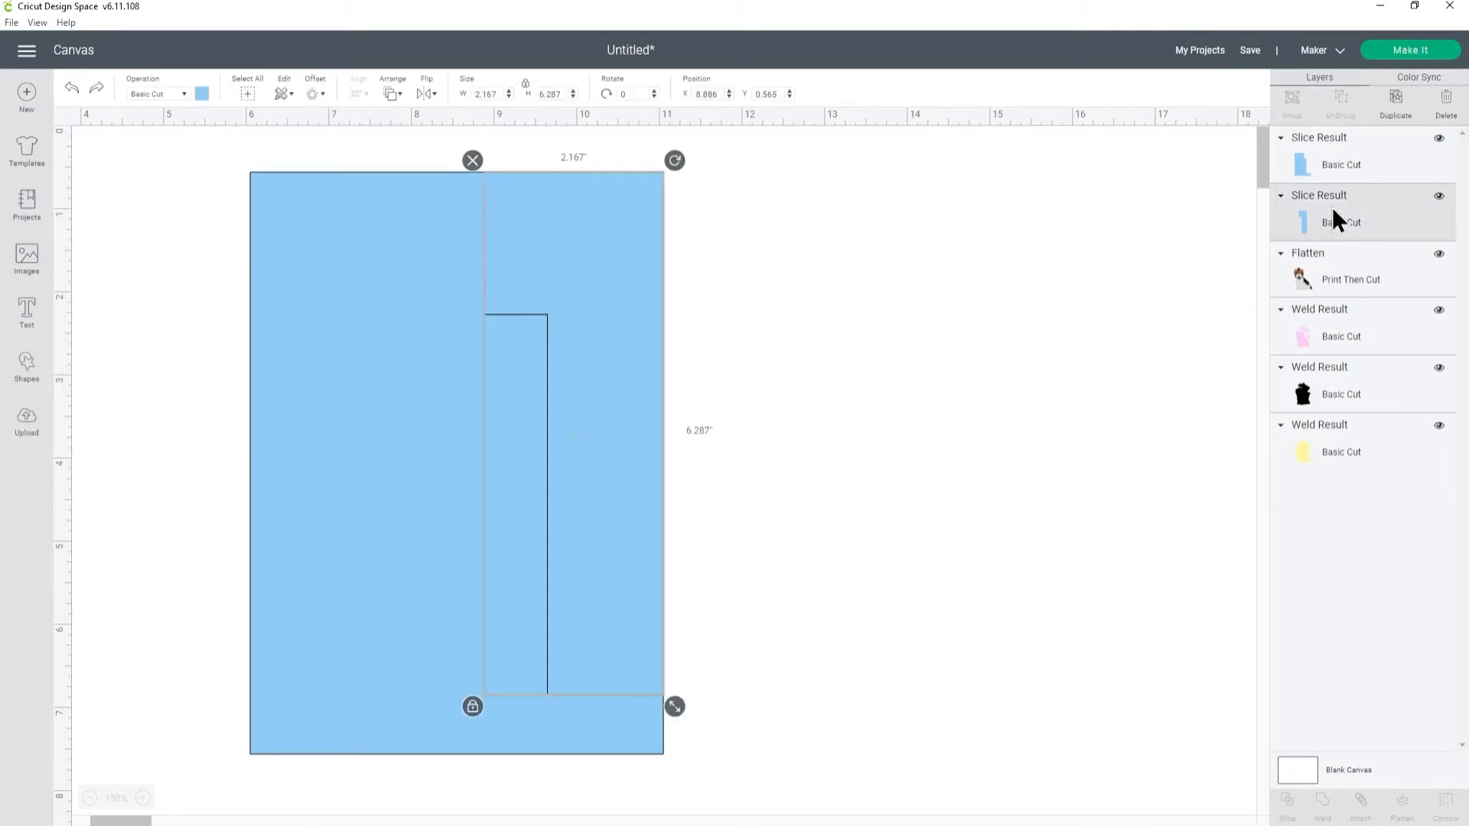
pyautogui.press('Delete')
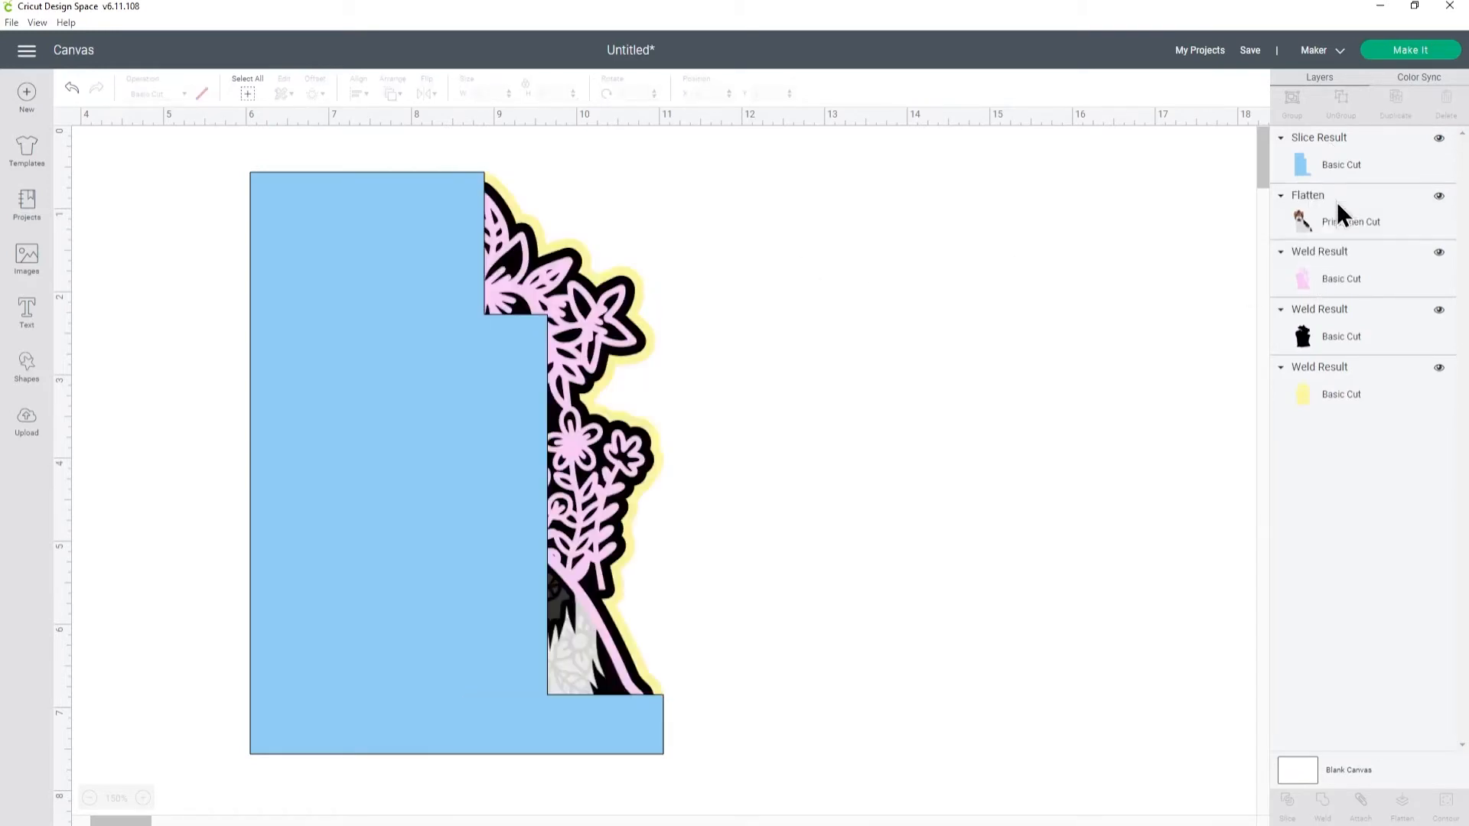
# Step: Weld the stepped blue card base to the yellow outline layer
pyautogui.click(1334, 162)
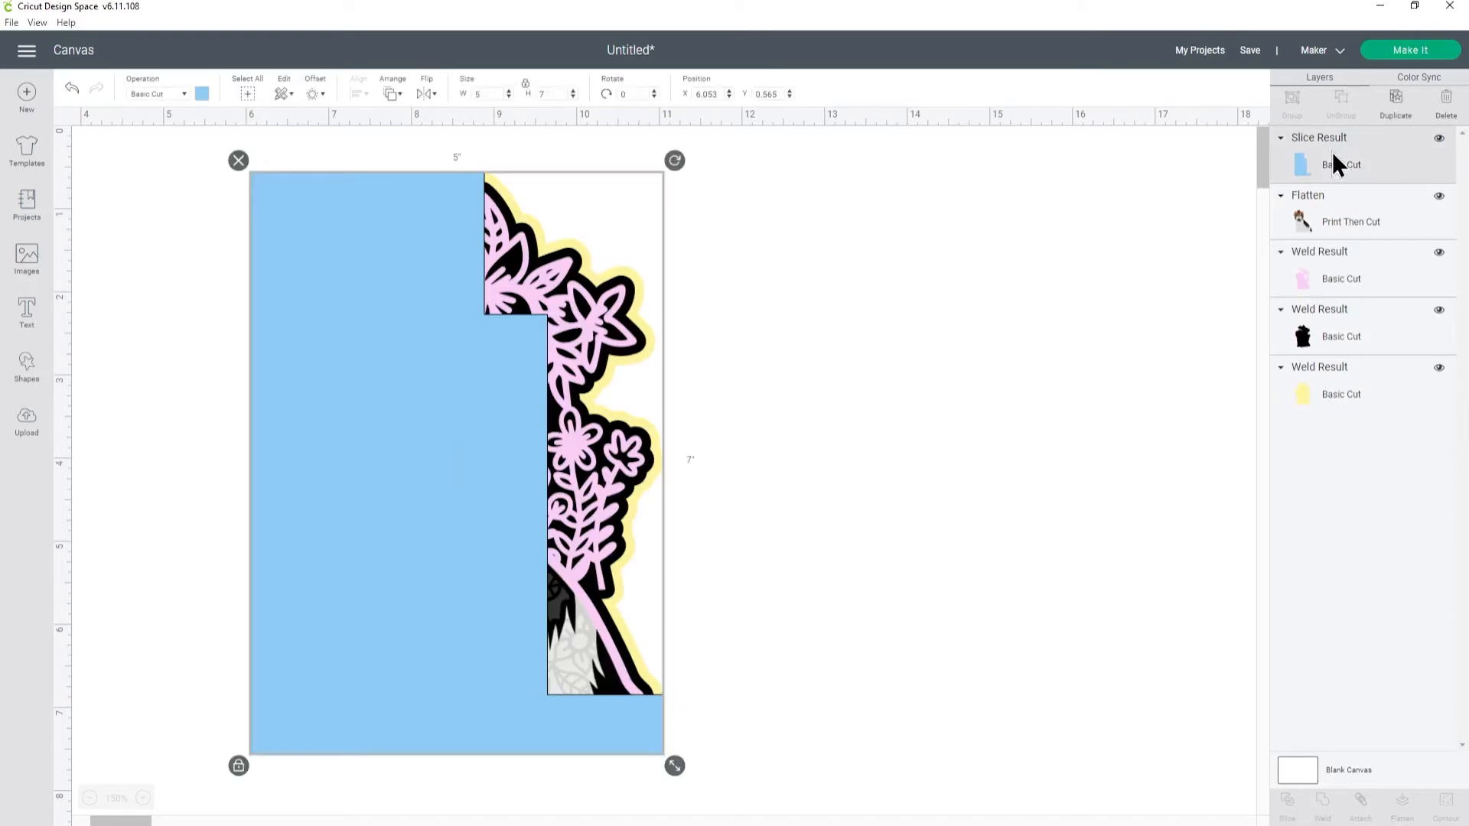
pyautogui.keyDown('shift'); pyautogui.click(1343, 396); pyautogui.keyUp('shift')
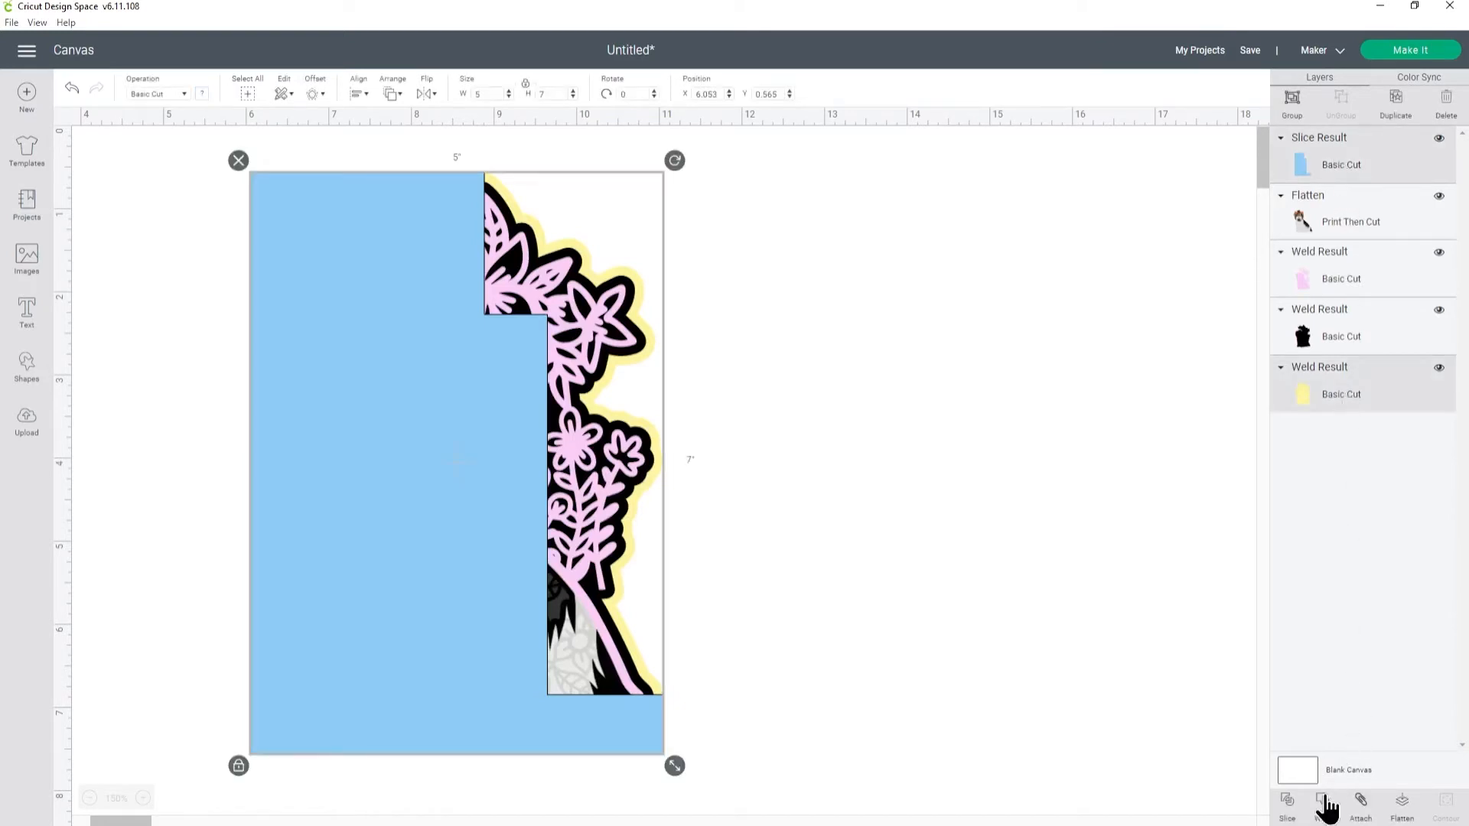
pyautogui.click(1322, 803)
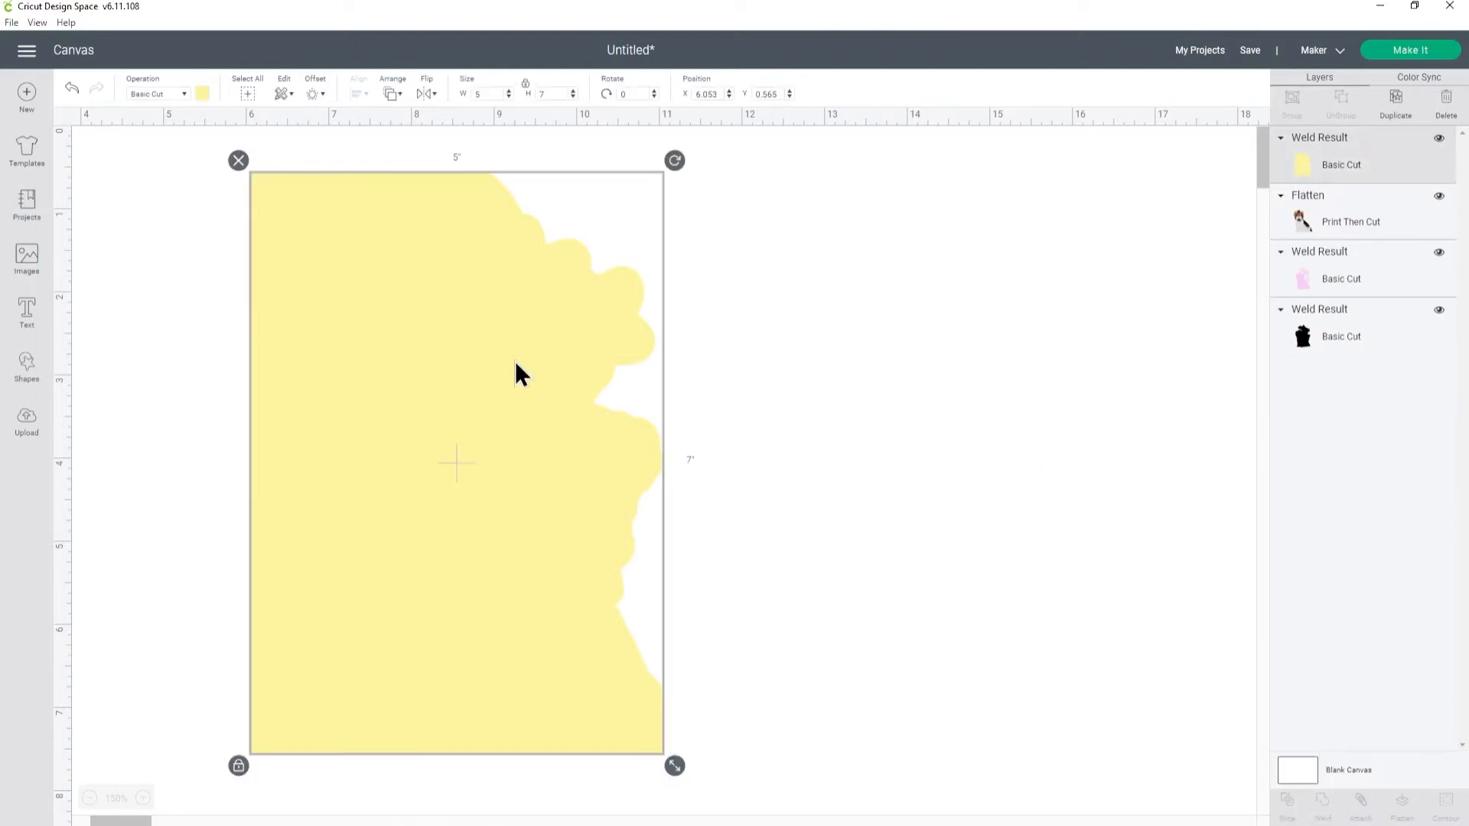
# Step: Colour the welded card base light blue and move it below all the other layers
pyautogui.click(204, 93)
pyautogui.click(276, 181)
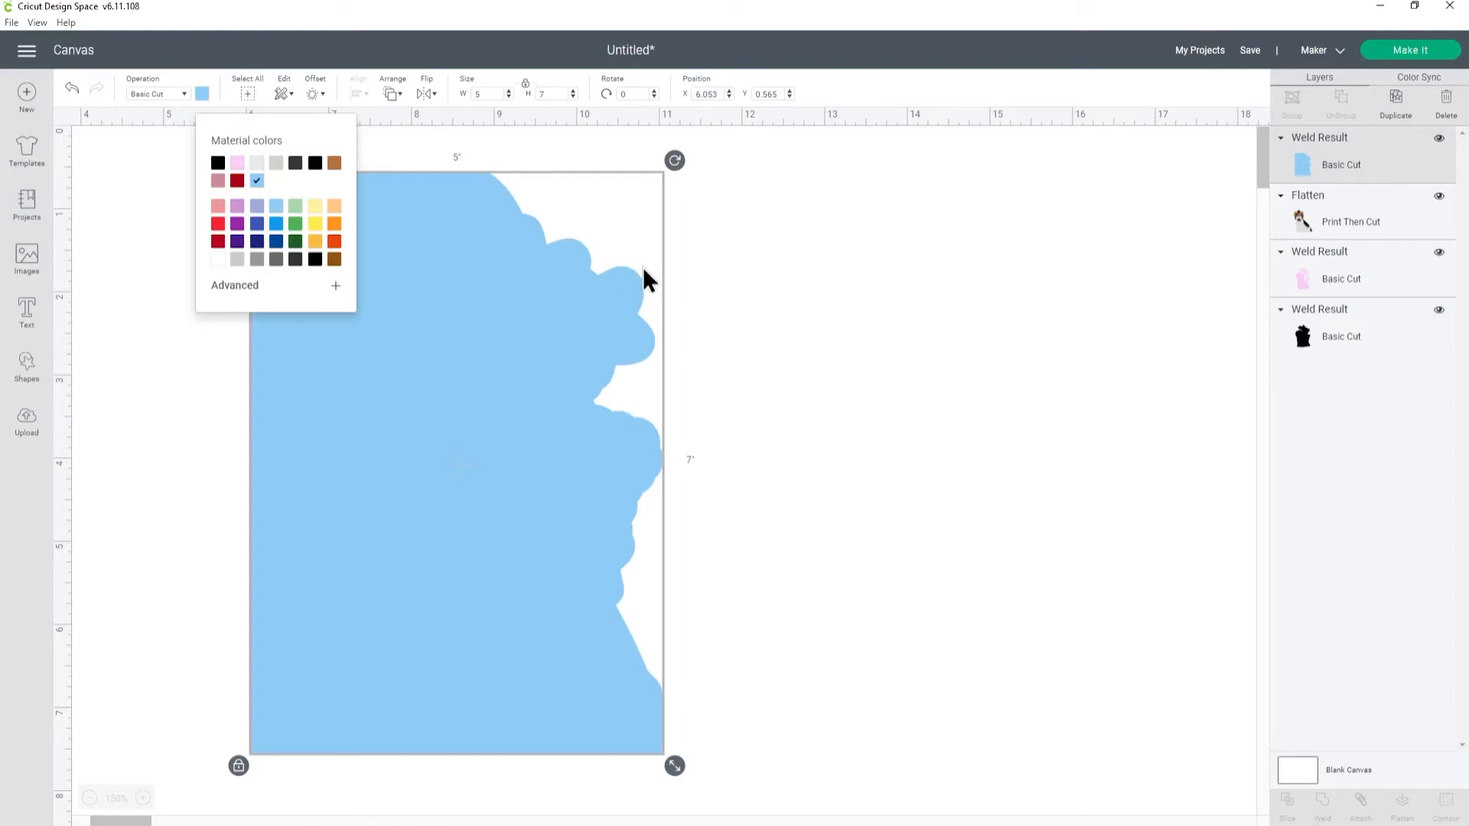
pyautogui.click(942, 304)
pyautogui.moveTo(1344, 166); pyautogui.dragTo(1349, 318)
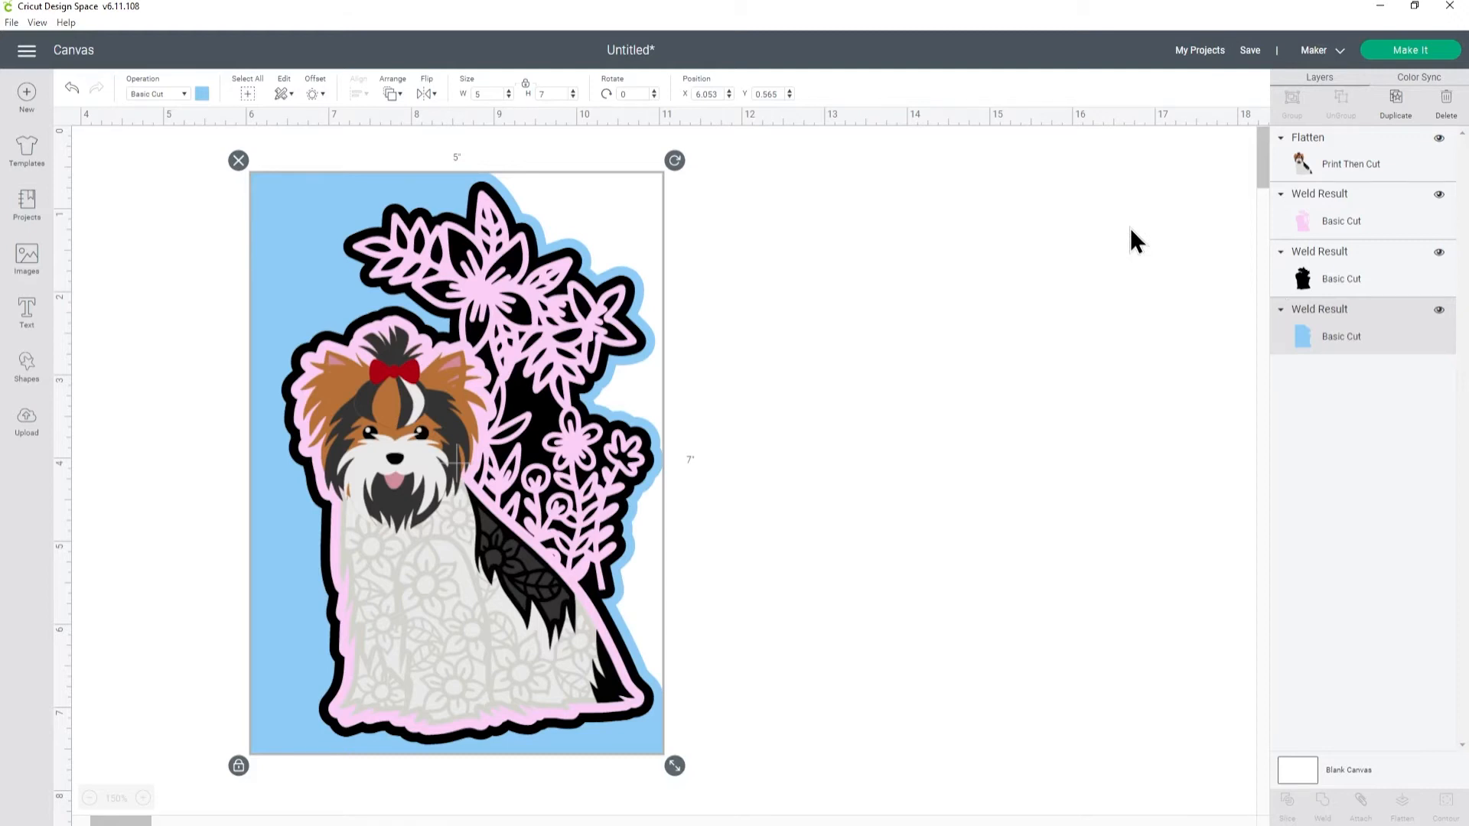
# Step: Recolour the light pink flower layer dark red and the black backing layer dusty pink
pyautogui.click(1312, 260)
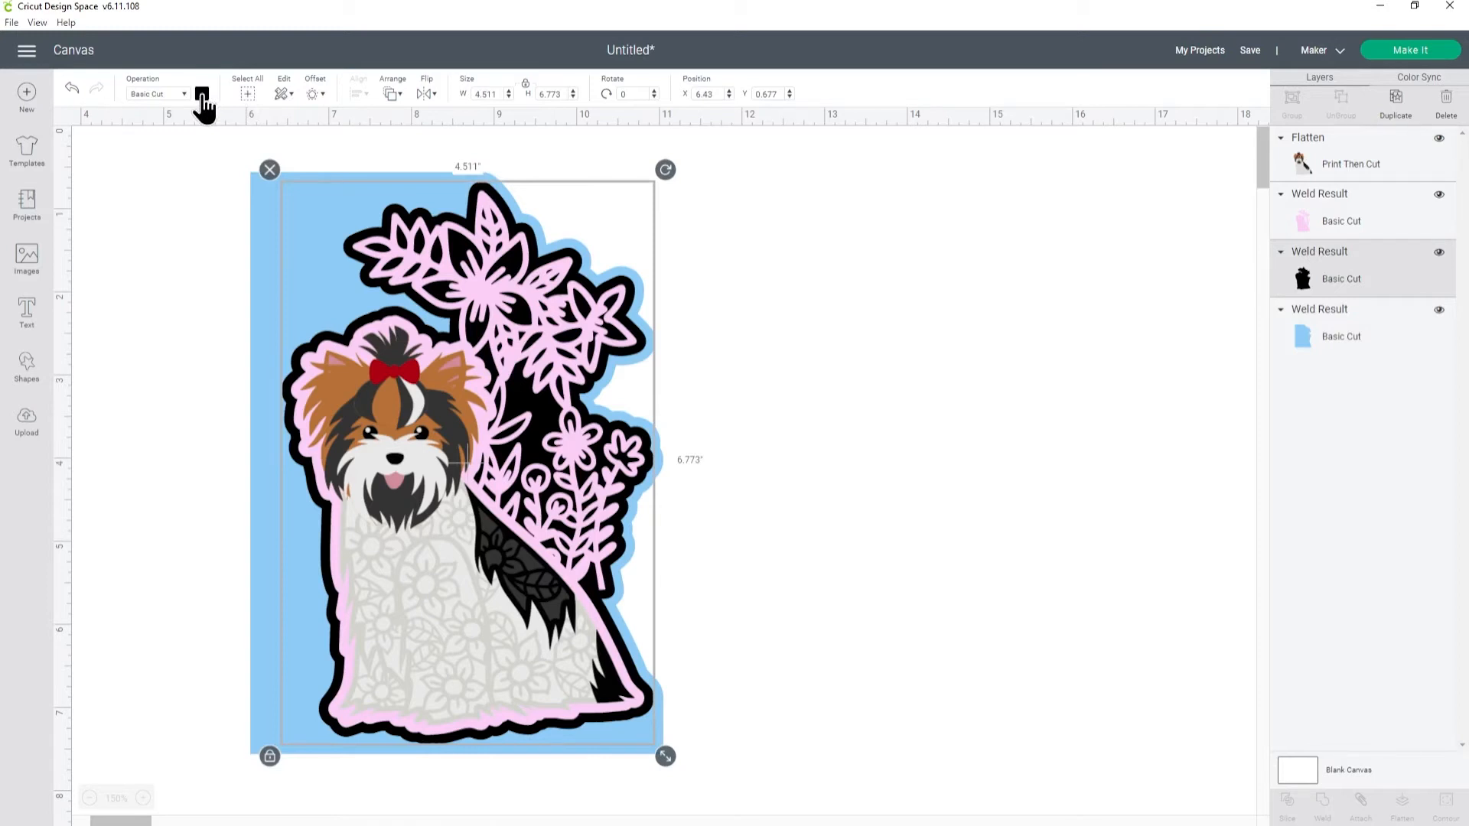
pyautogui.click(202, 94)
pyautogui.click(258, 181)
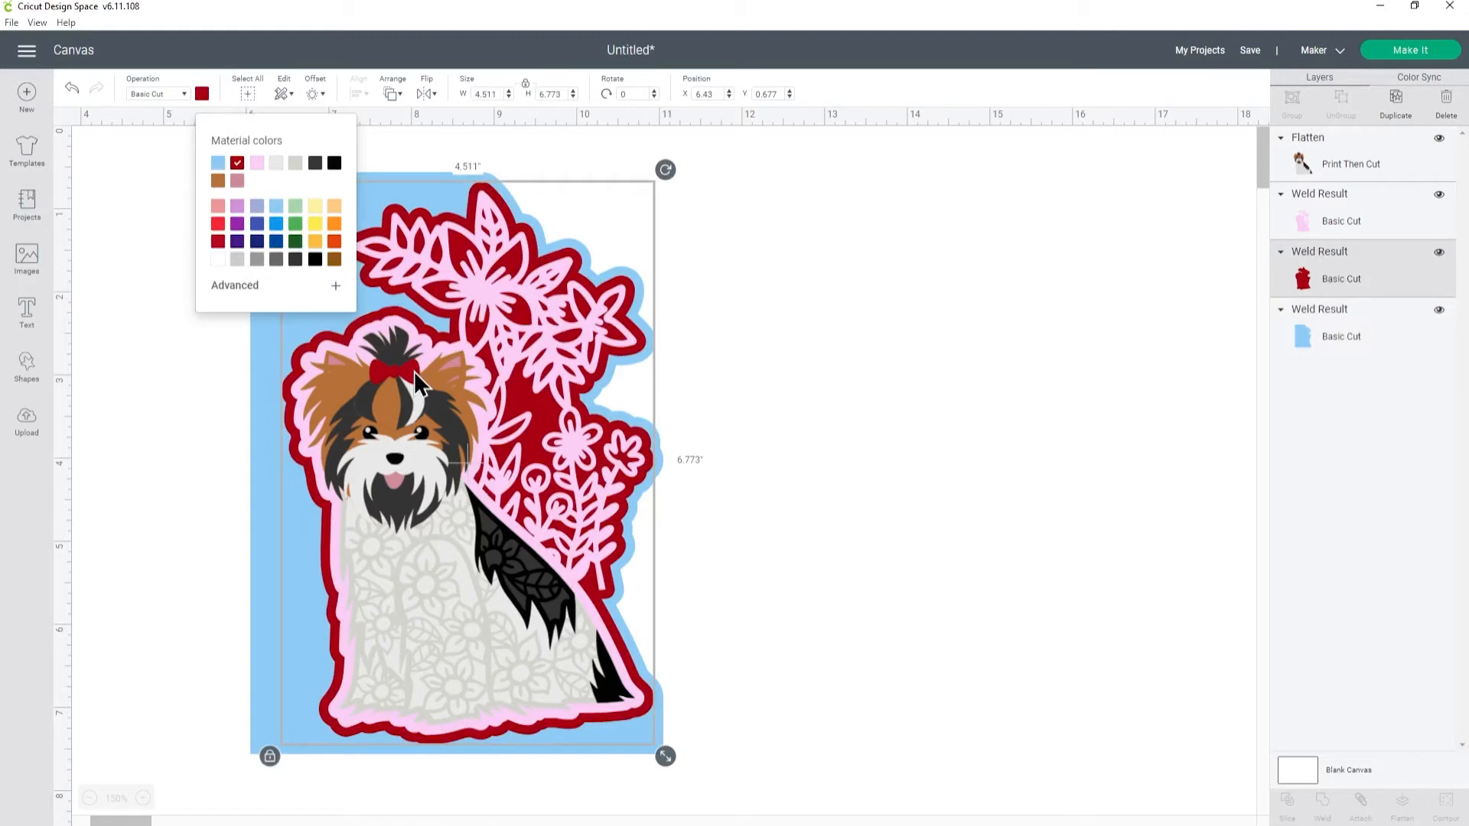
pyautogui.click(1319, 199)
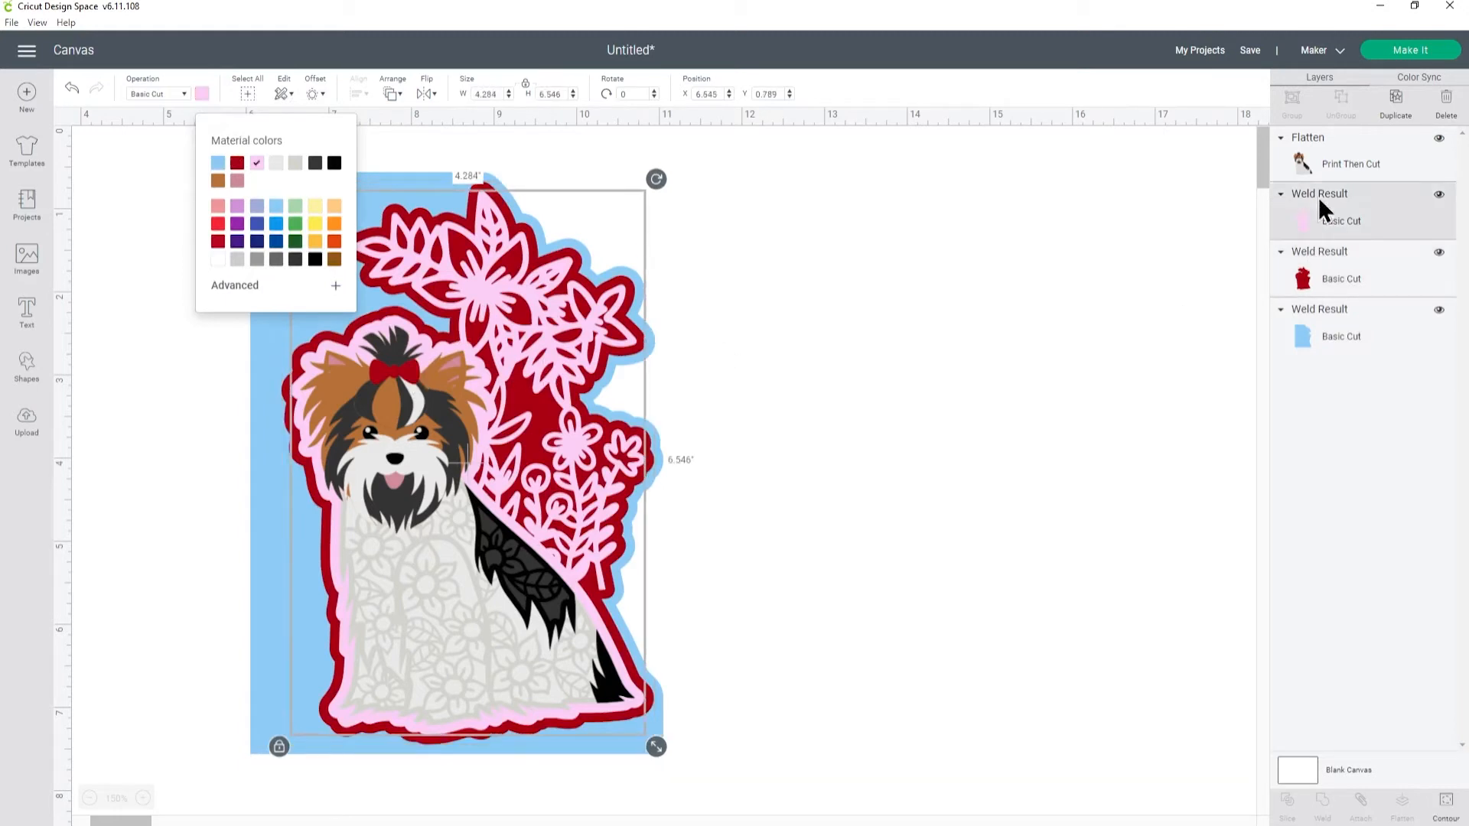
pyautogui.click(237, 170)
pyautogui.click(1303, 264)
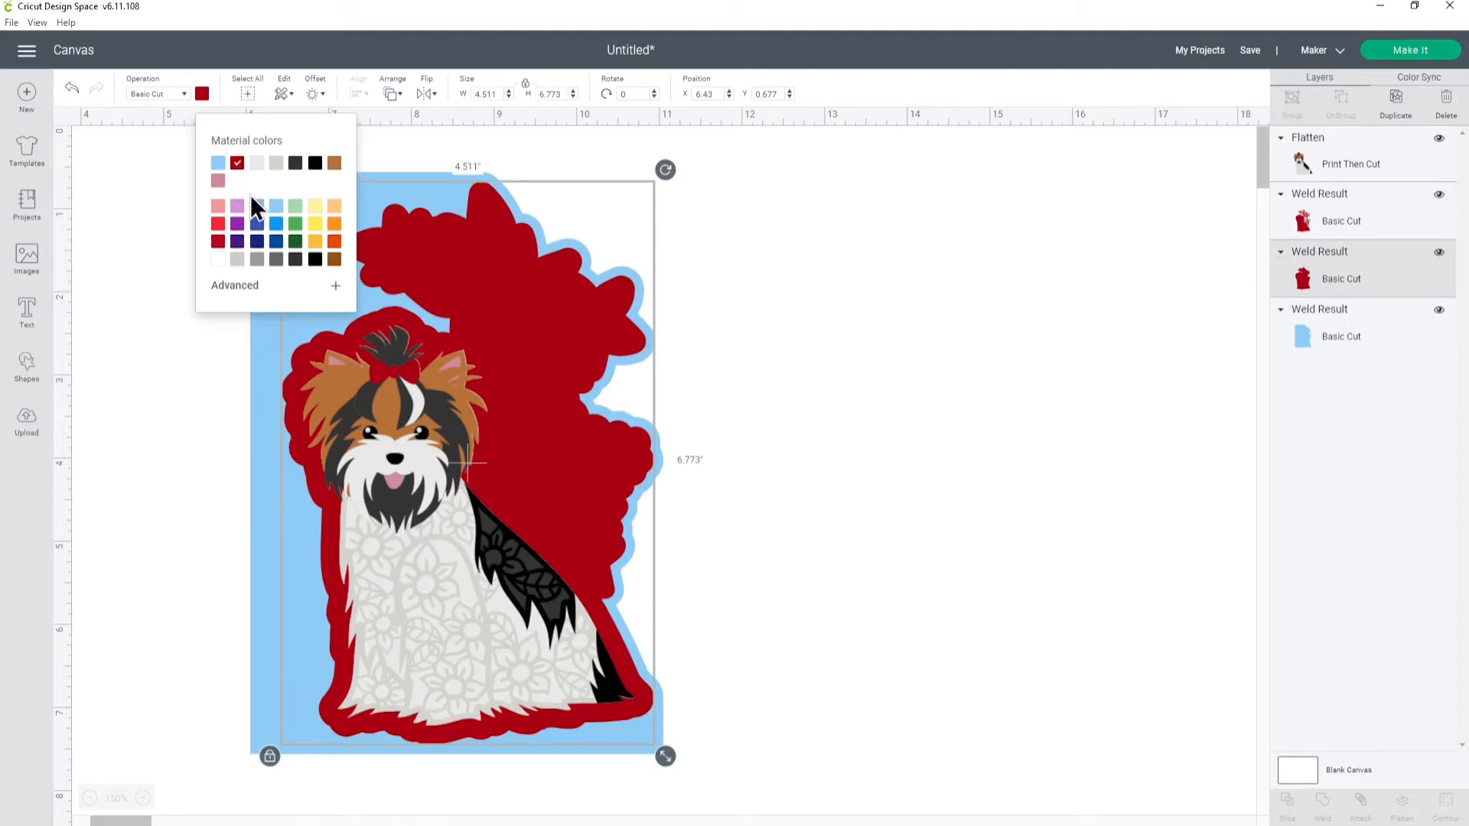
pyautogui.click(219, 181)
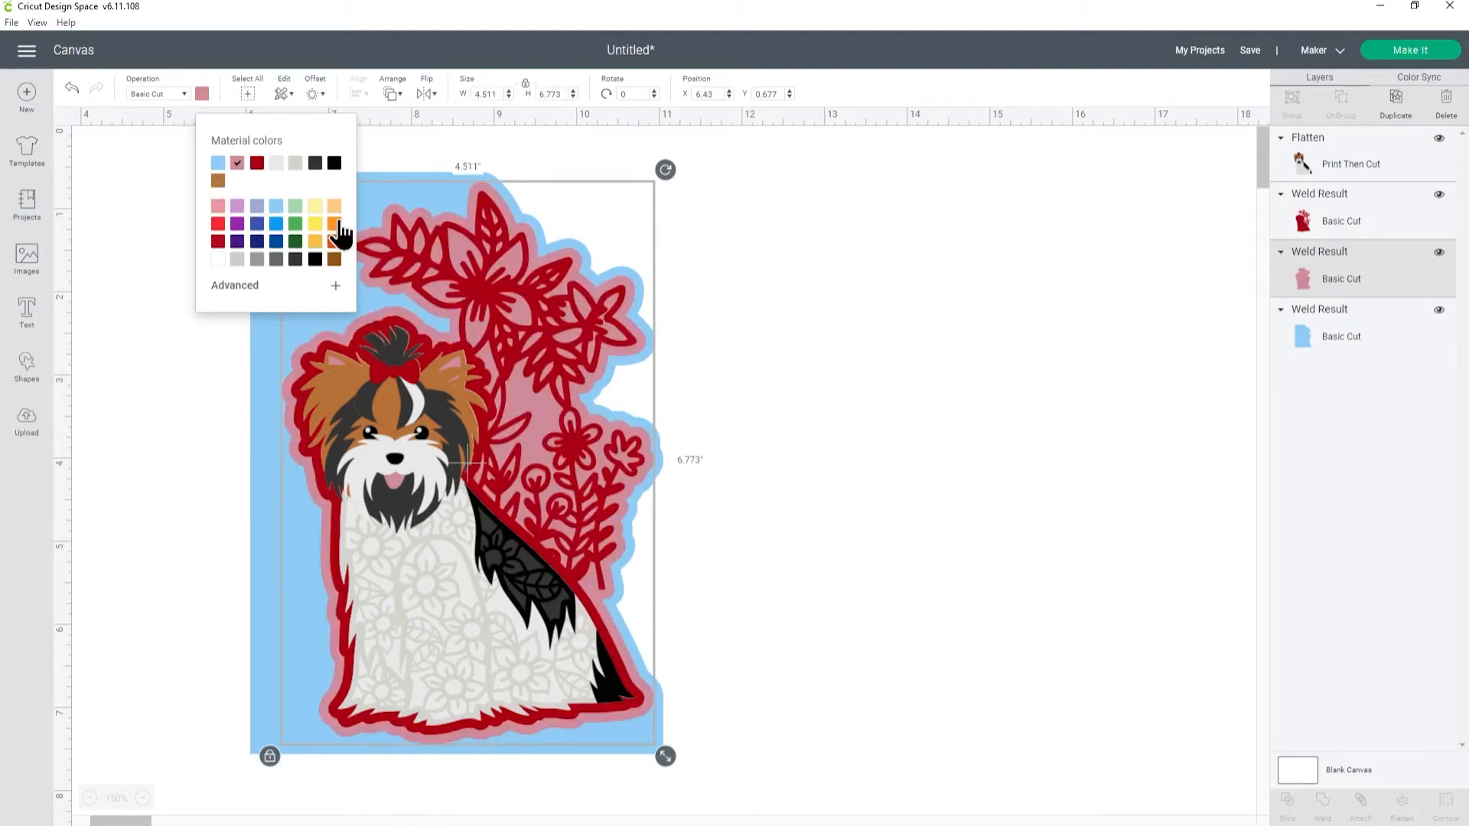
# Step: Try light grey on the card base layer and return it to light blue
pyautogui.click(1339, 334)
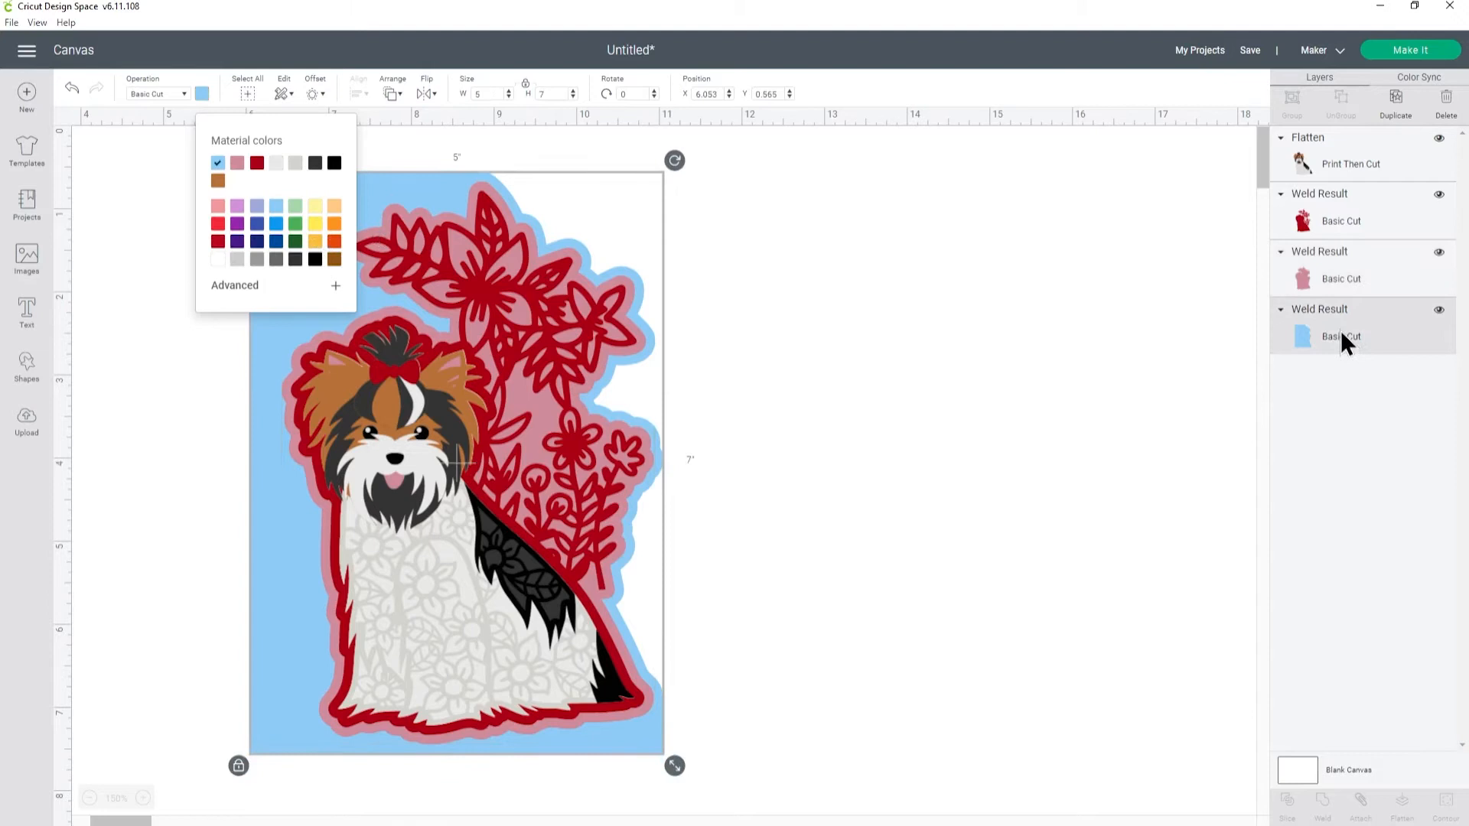
pyautogui.click(276, 165)
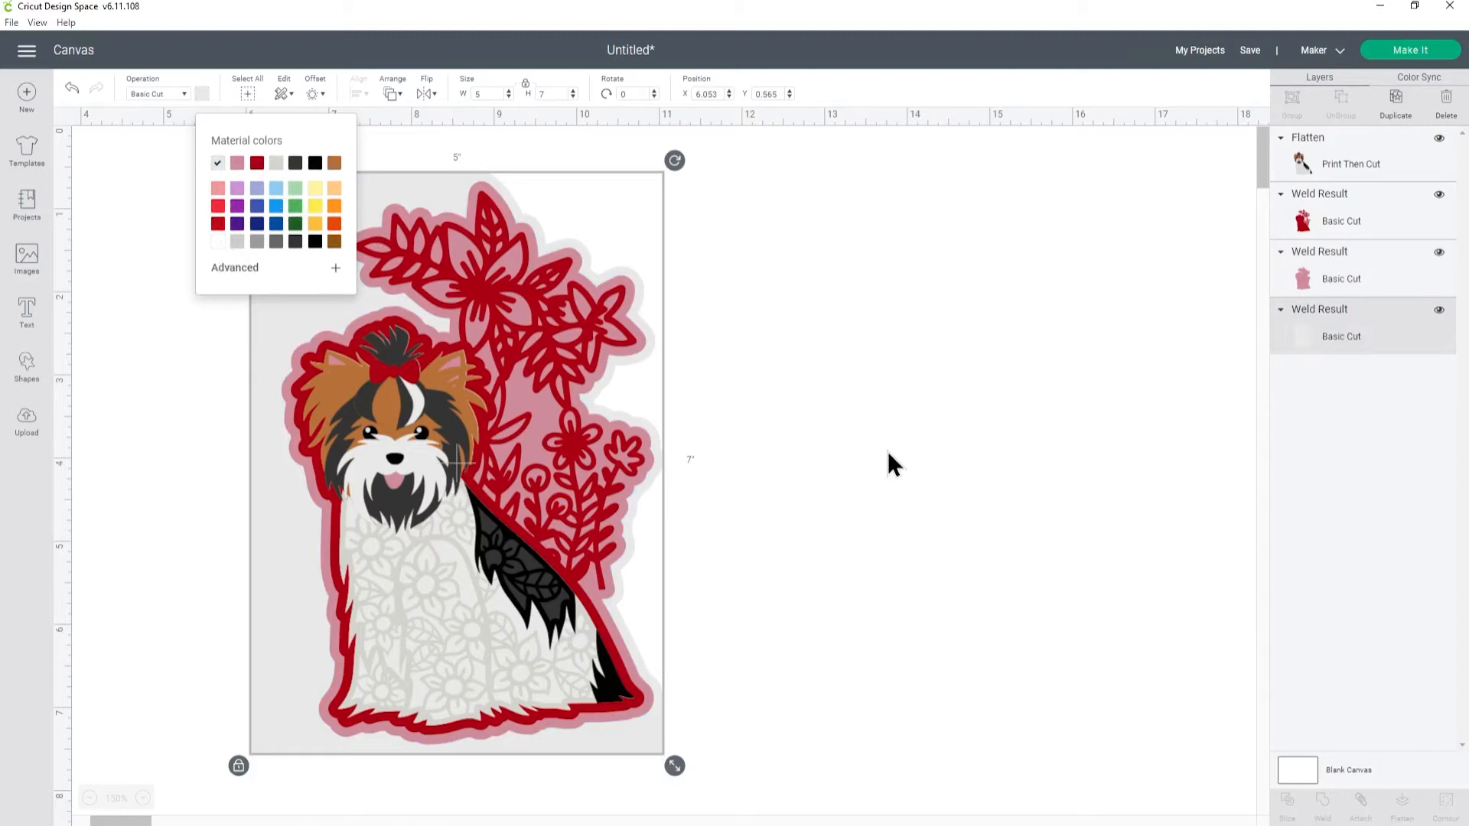
pyautogui.click(793, 388)
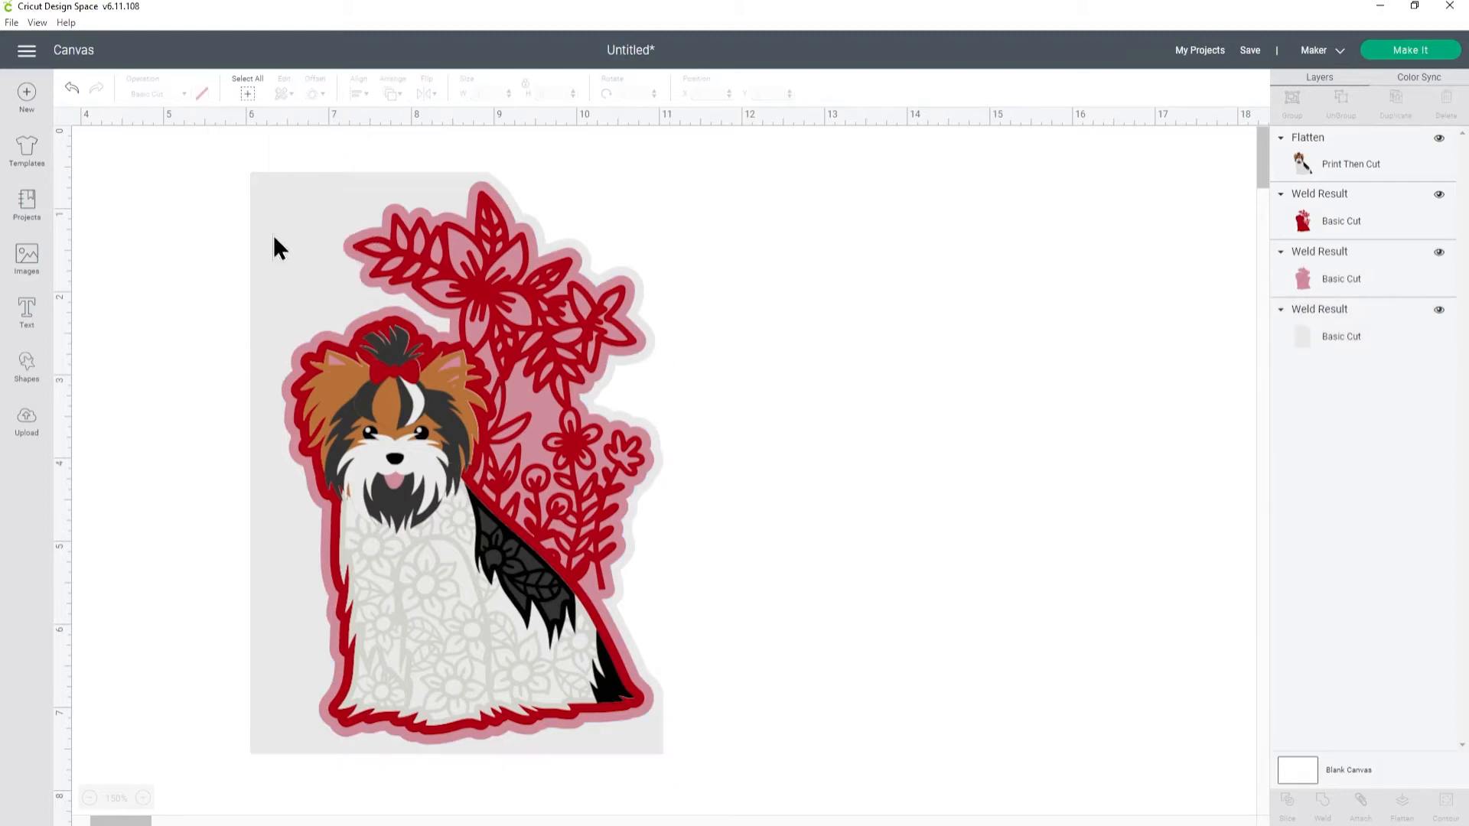
pyautogui.click(1320, 325)
pyautogui.click(202, 94)
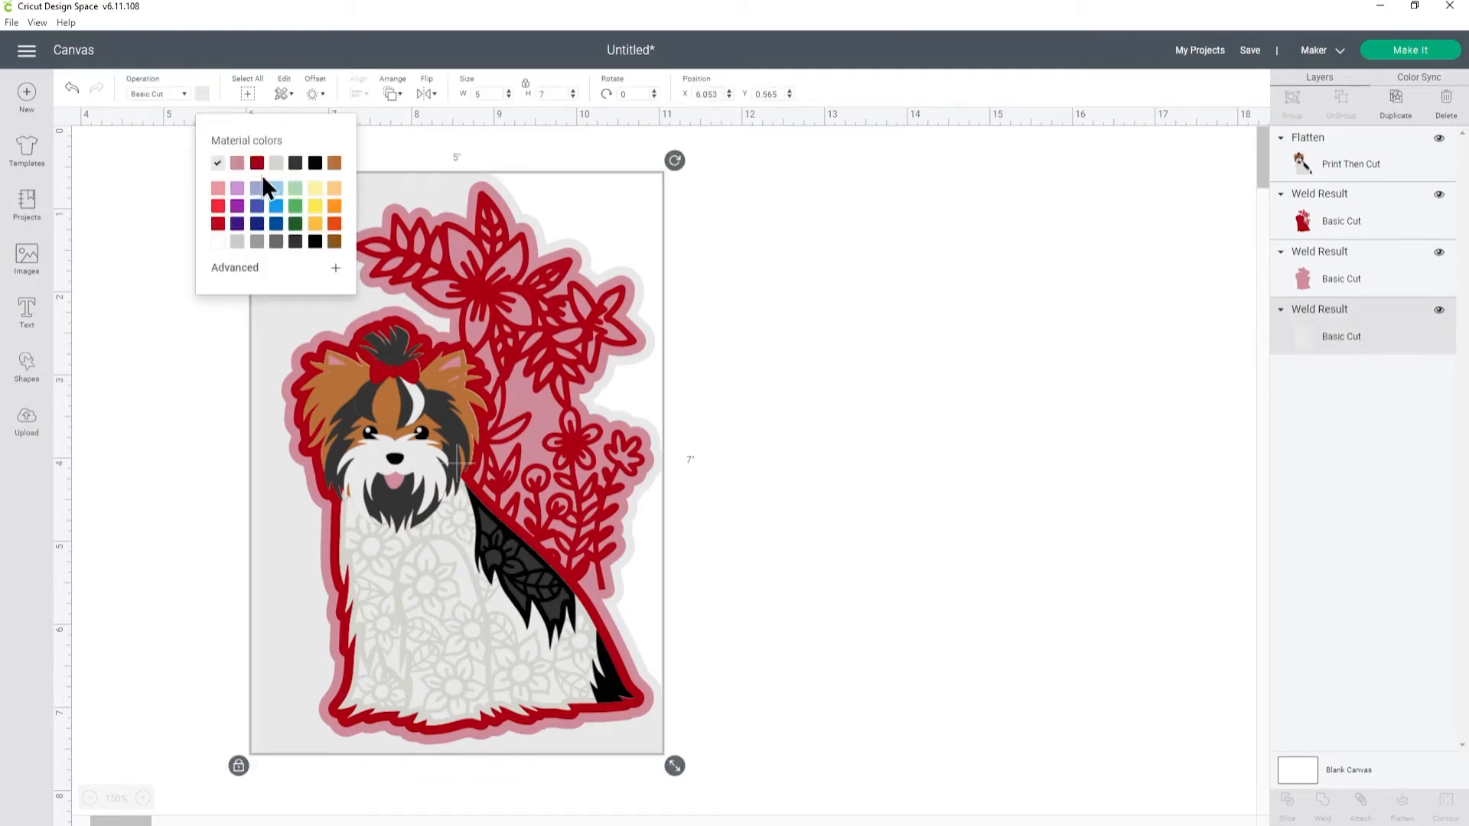
pyautogui.click(276, 206)
pyautogui.click(773, 302)
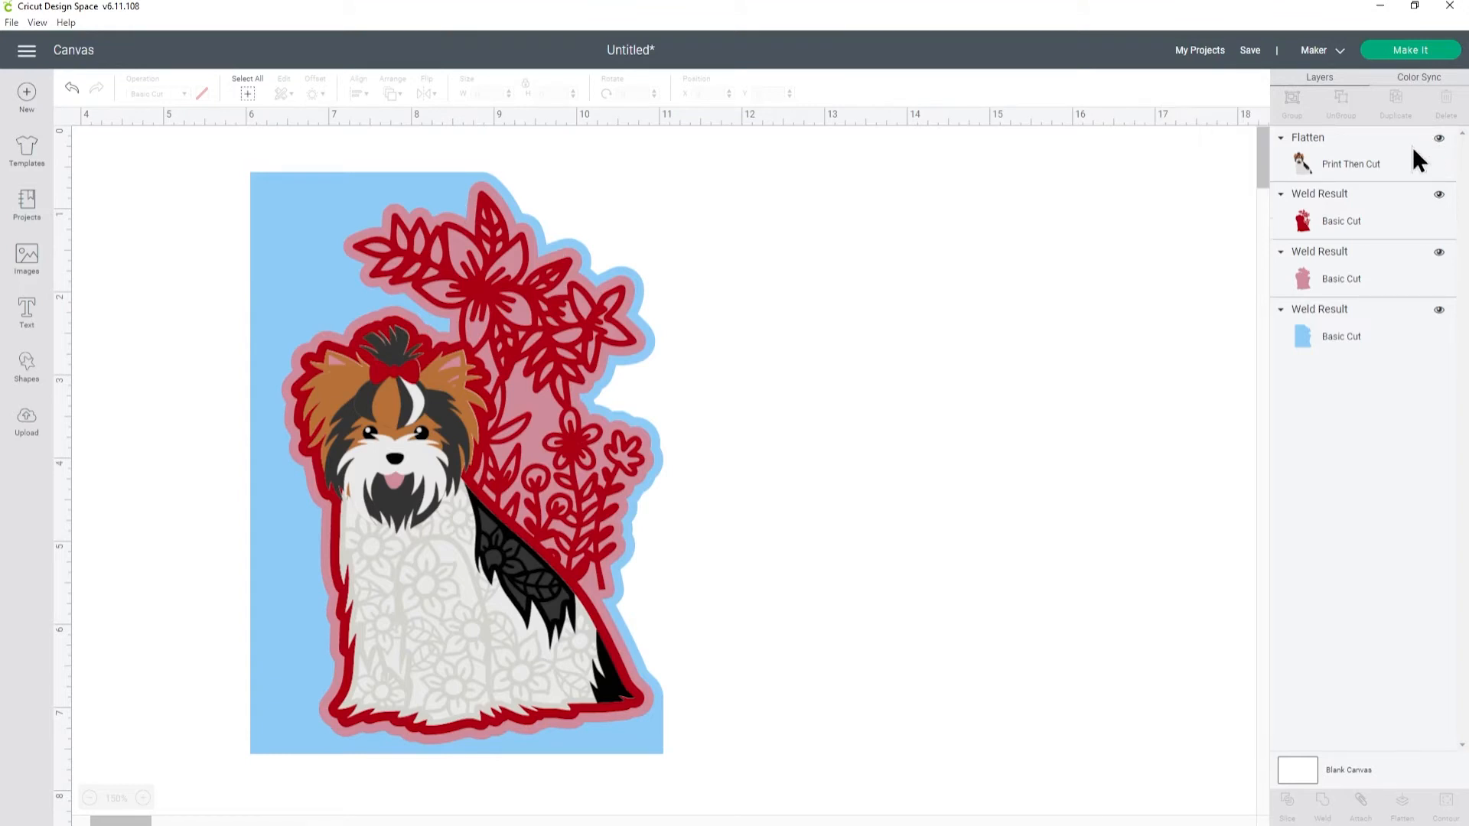
# Step: Group the dog, dark red flower and dusty pink backing layers, and hide the group
pyautogui.click(1355, 165)
pyautogui.keyDown('shift'); pyautogui.click(1362, 210); pyautogui.keyUp('shift')
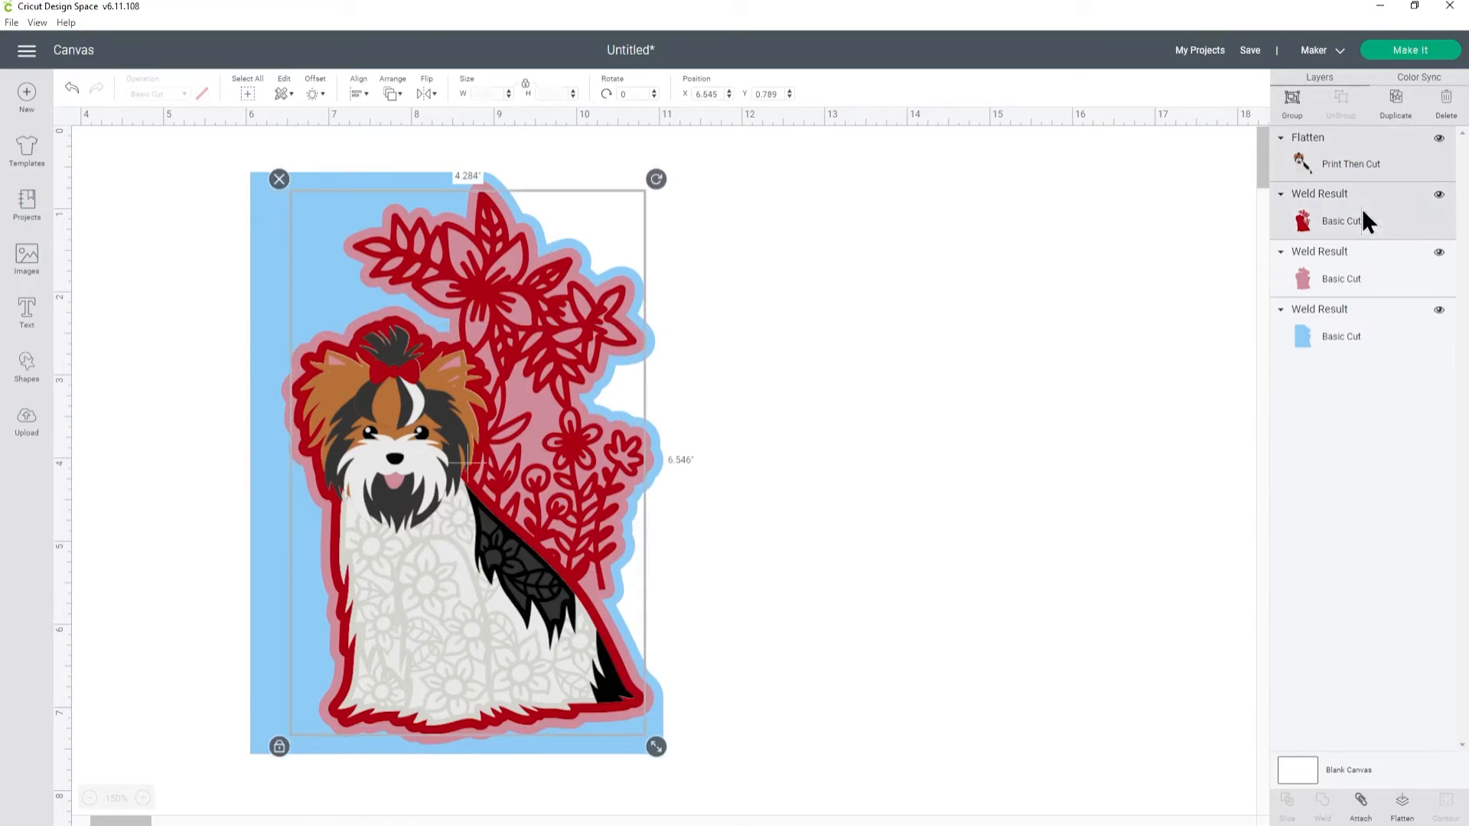
pyautogui.keyDown('shift'); pyautogui.click(1335, 274); pyautogui.keyUp('shift')
pyautogui.click(1292, 98)
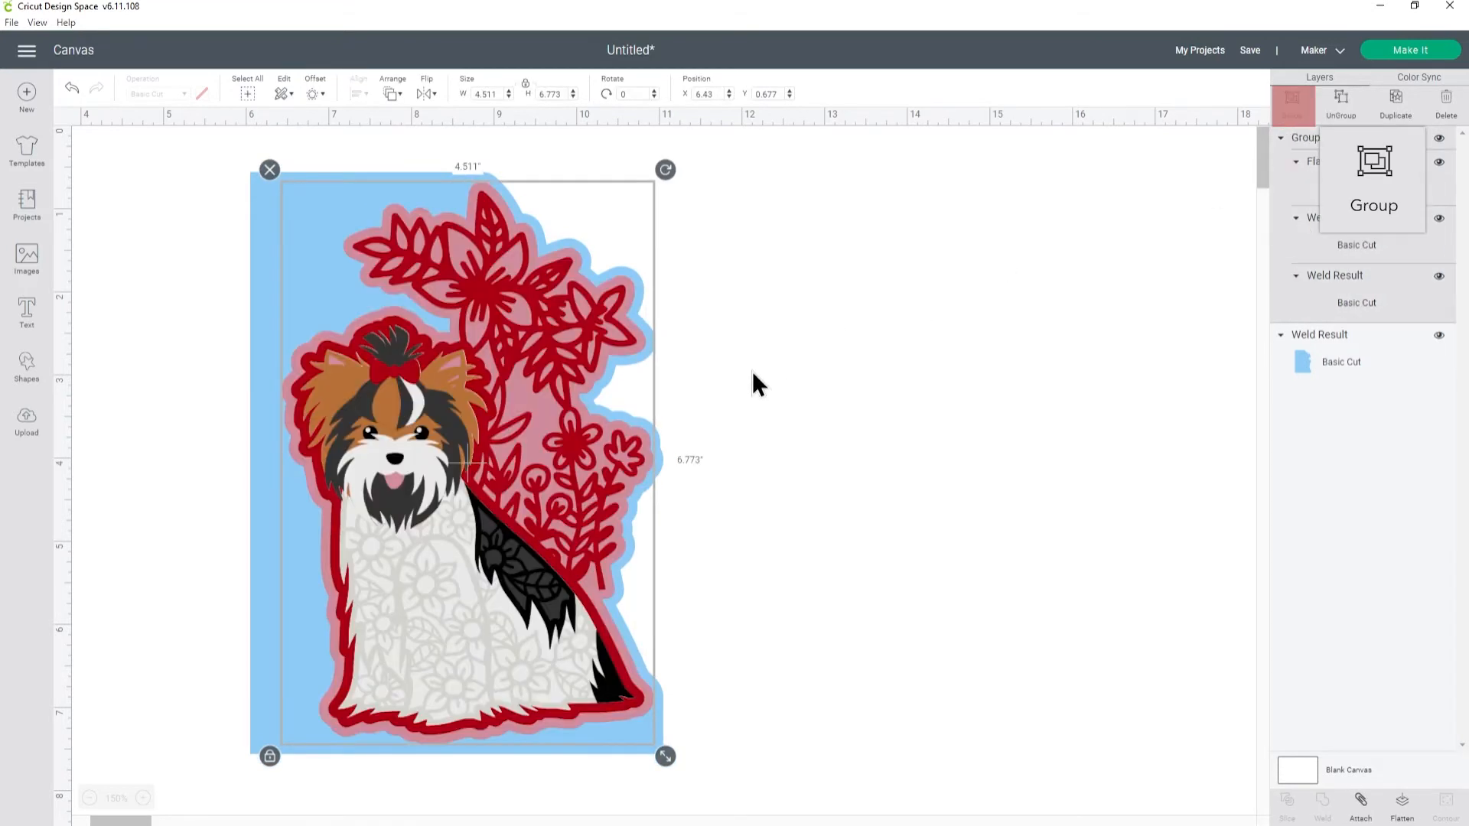
pyautogui.click(1439, 139)
# Step: Move the blue card base to X 11.47 in and place a light green duplicate of it on its left side
pyautogui.moveTo(503, 401); pyautogui.dragTo(924, 409)
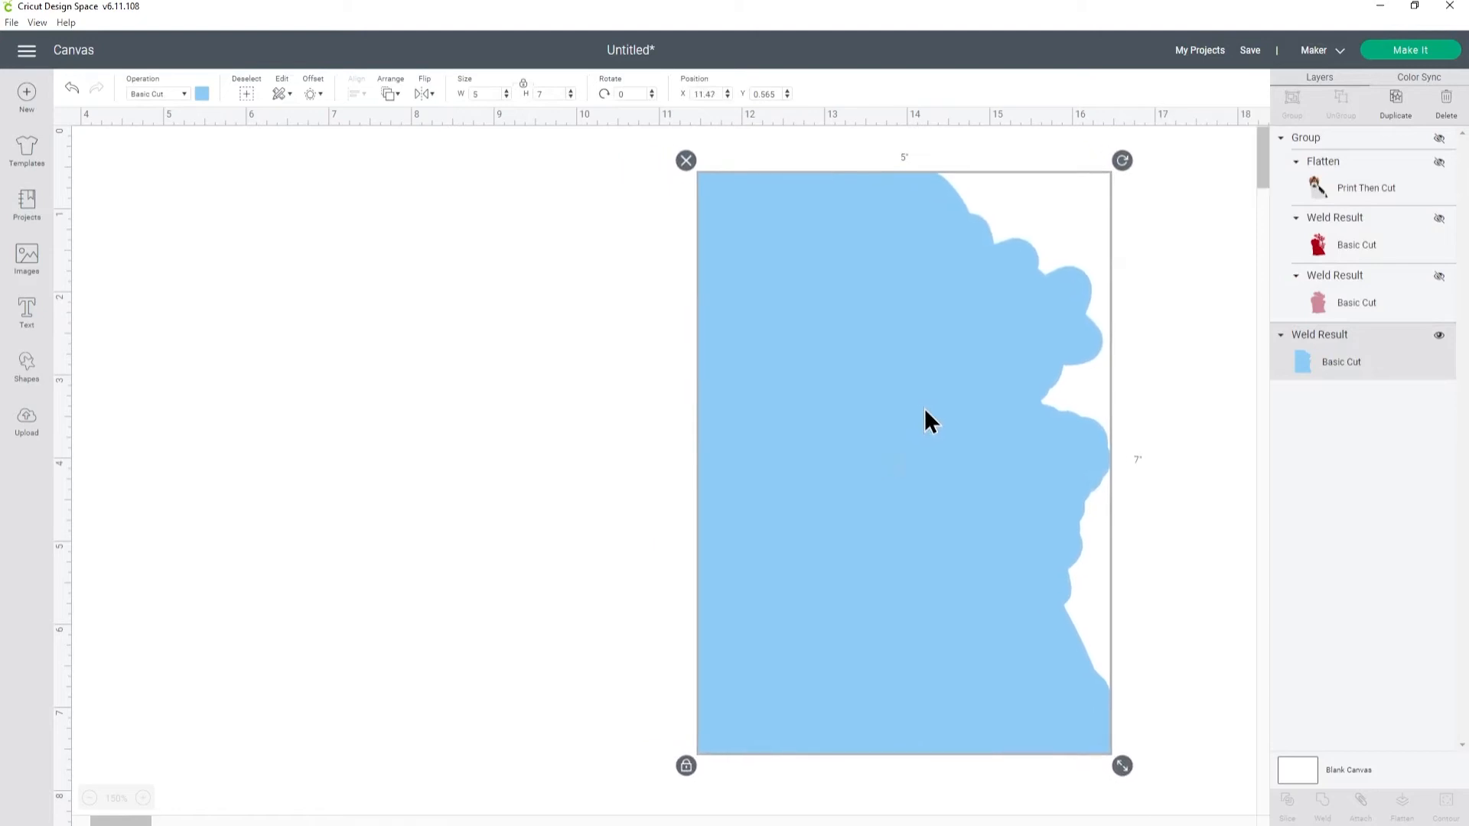
pyautogui.click(1396, 118)
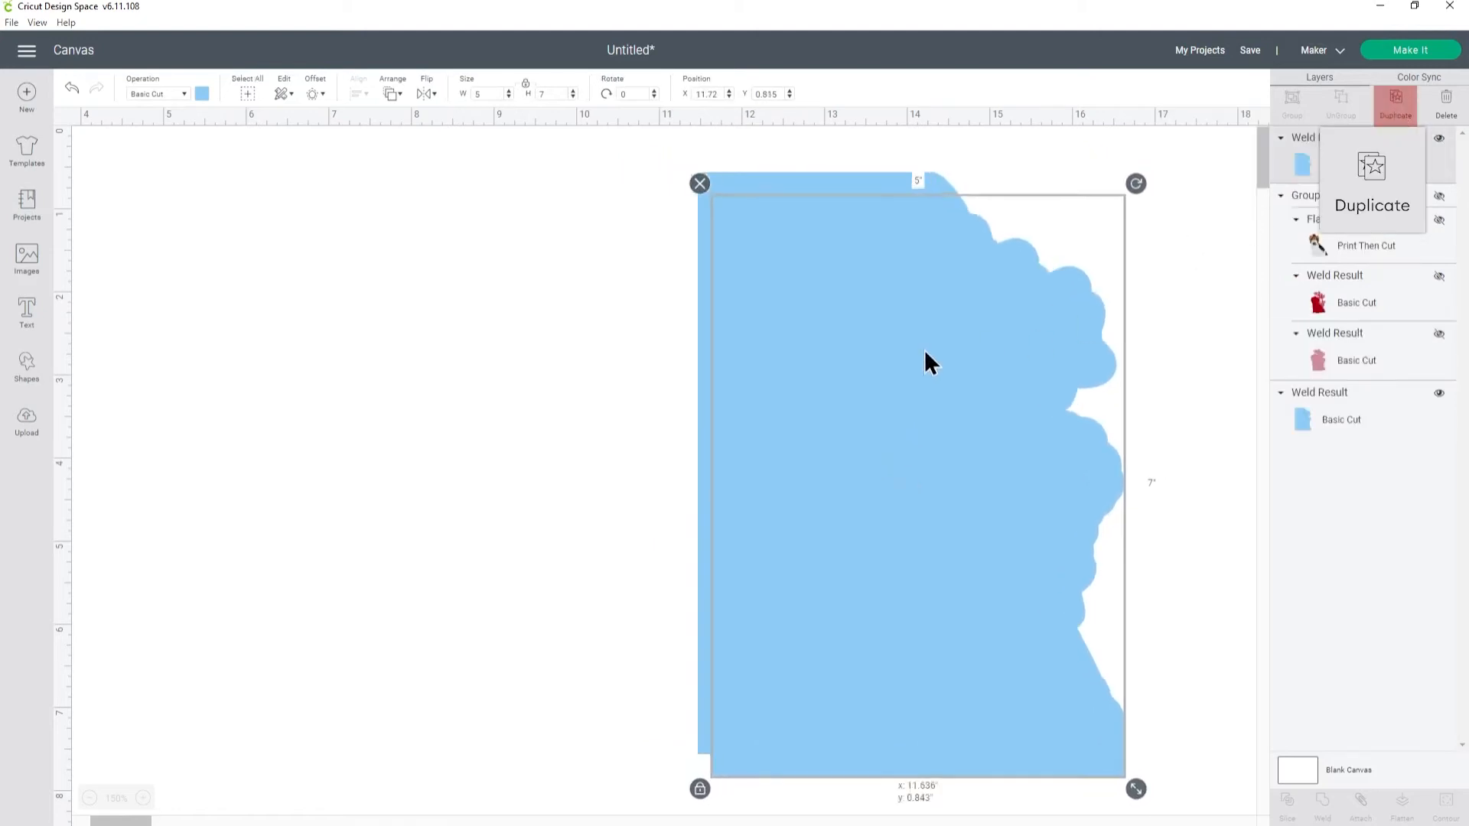
pyautogui.moveTo(924, 350); pyautogui.dragTo(426, 313)
pyautogui.click(202, 94)
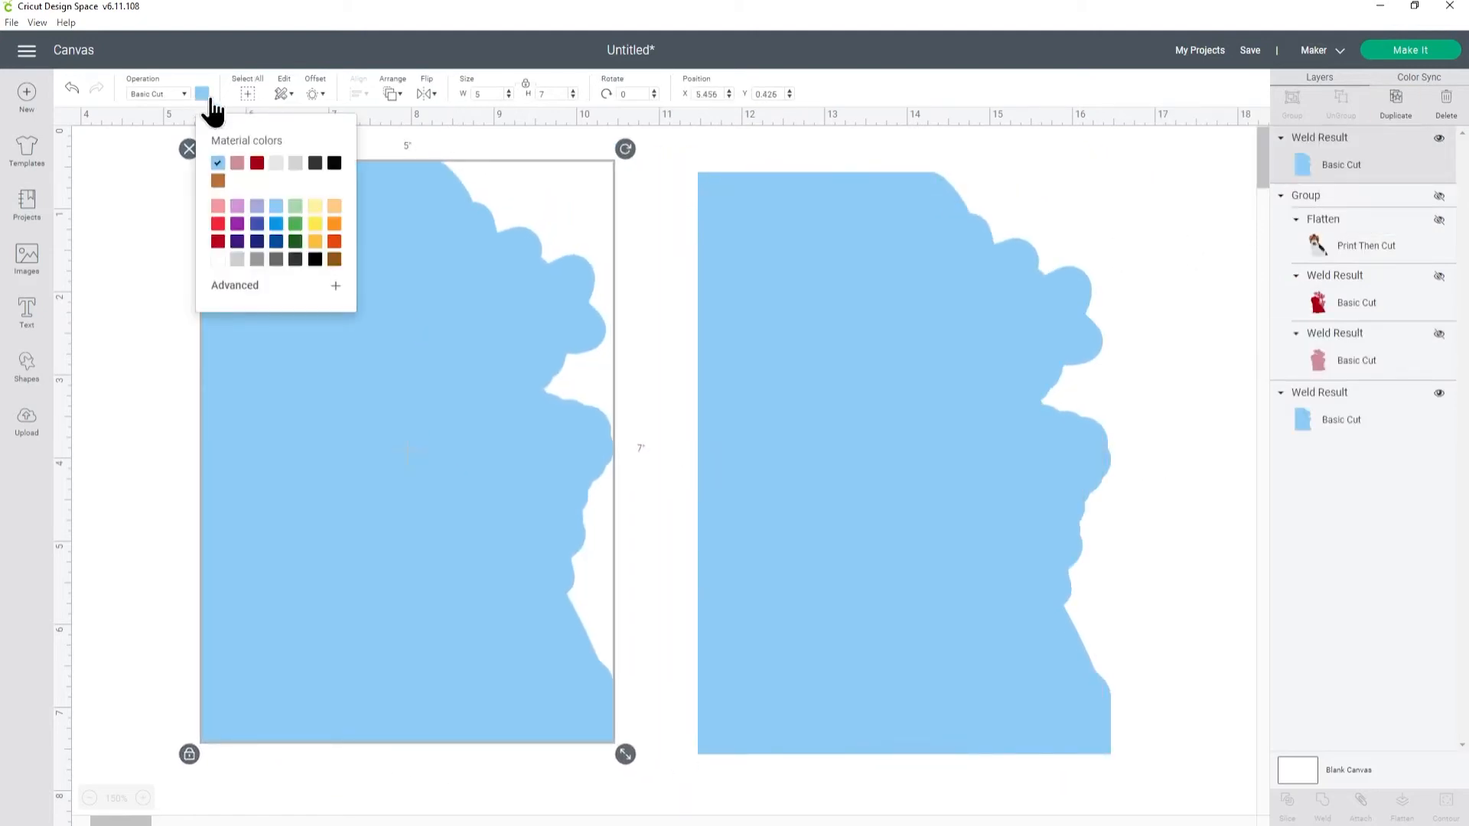
pyautogui.click(296, 206)
pyautogui.moveTo(442, 302); pyautogui.dragTo(468, 315)
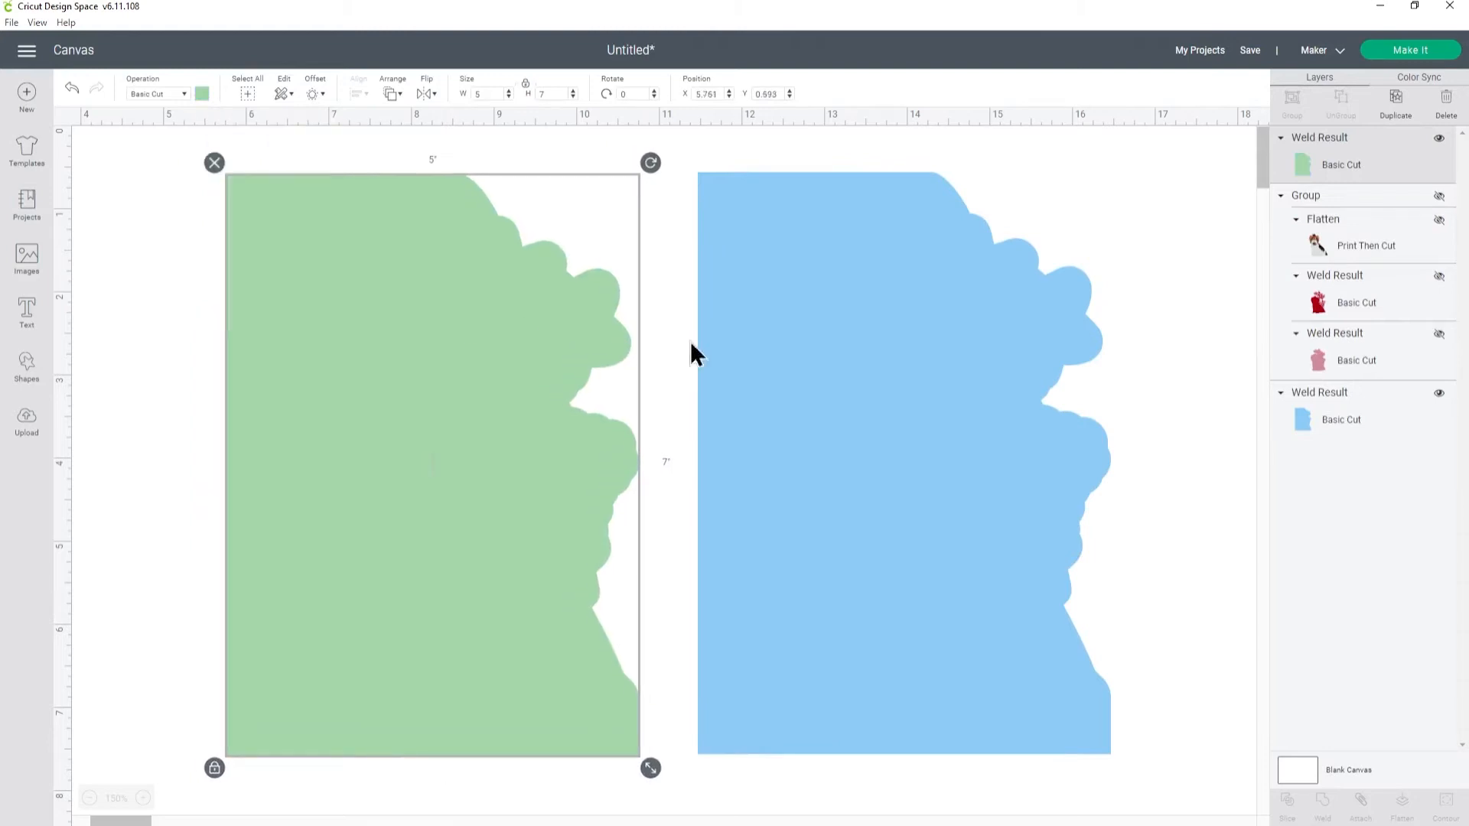
# Step: Flip the green card copy horizontally and place it beside the blue base at about X 6.08, Y 0.52 in
pyautogui.click(427, 94)
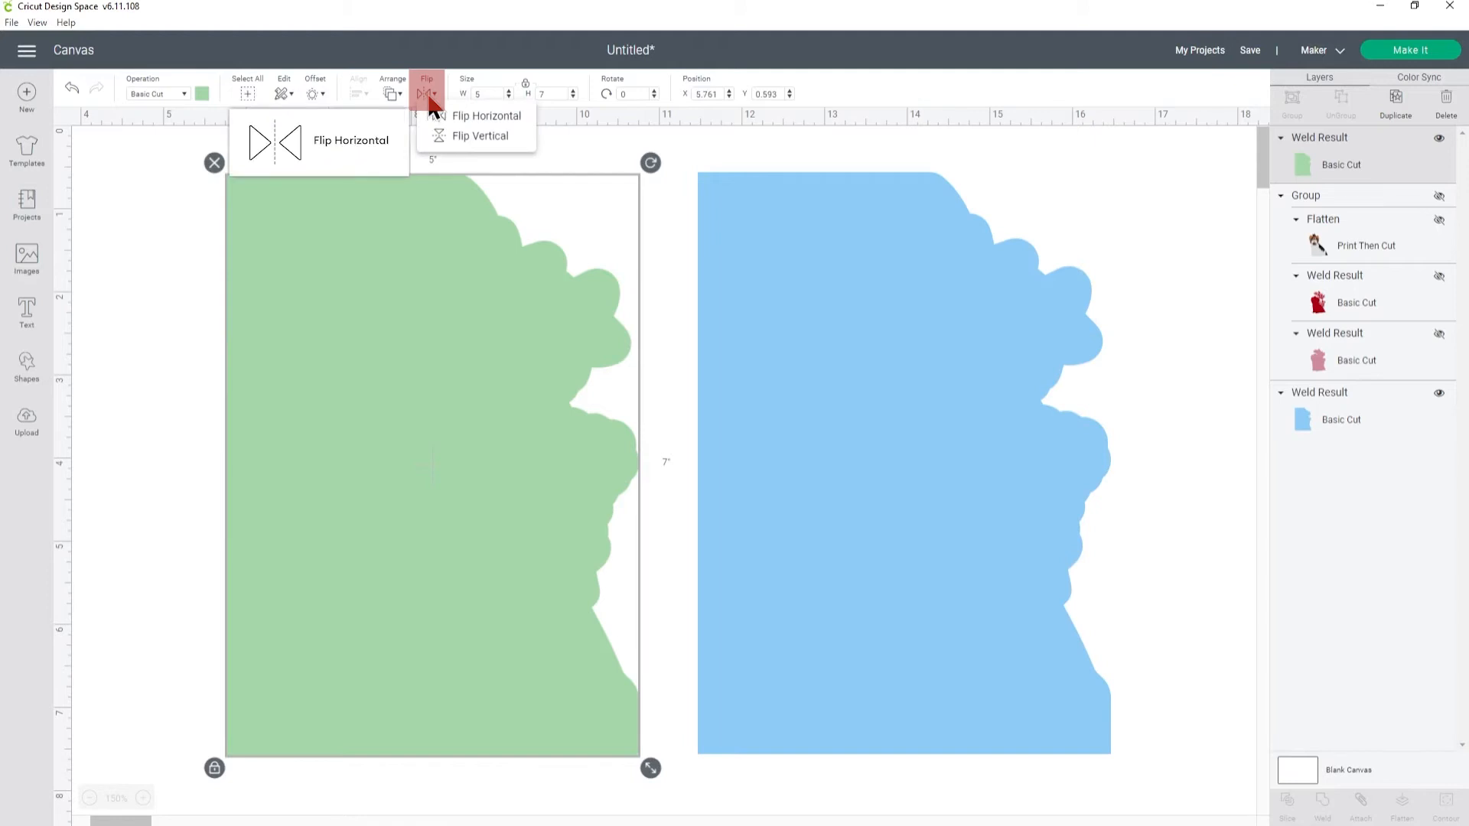
pyautogui.click(453, 121)
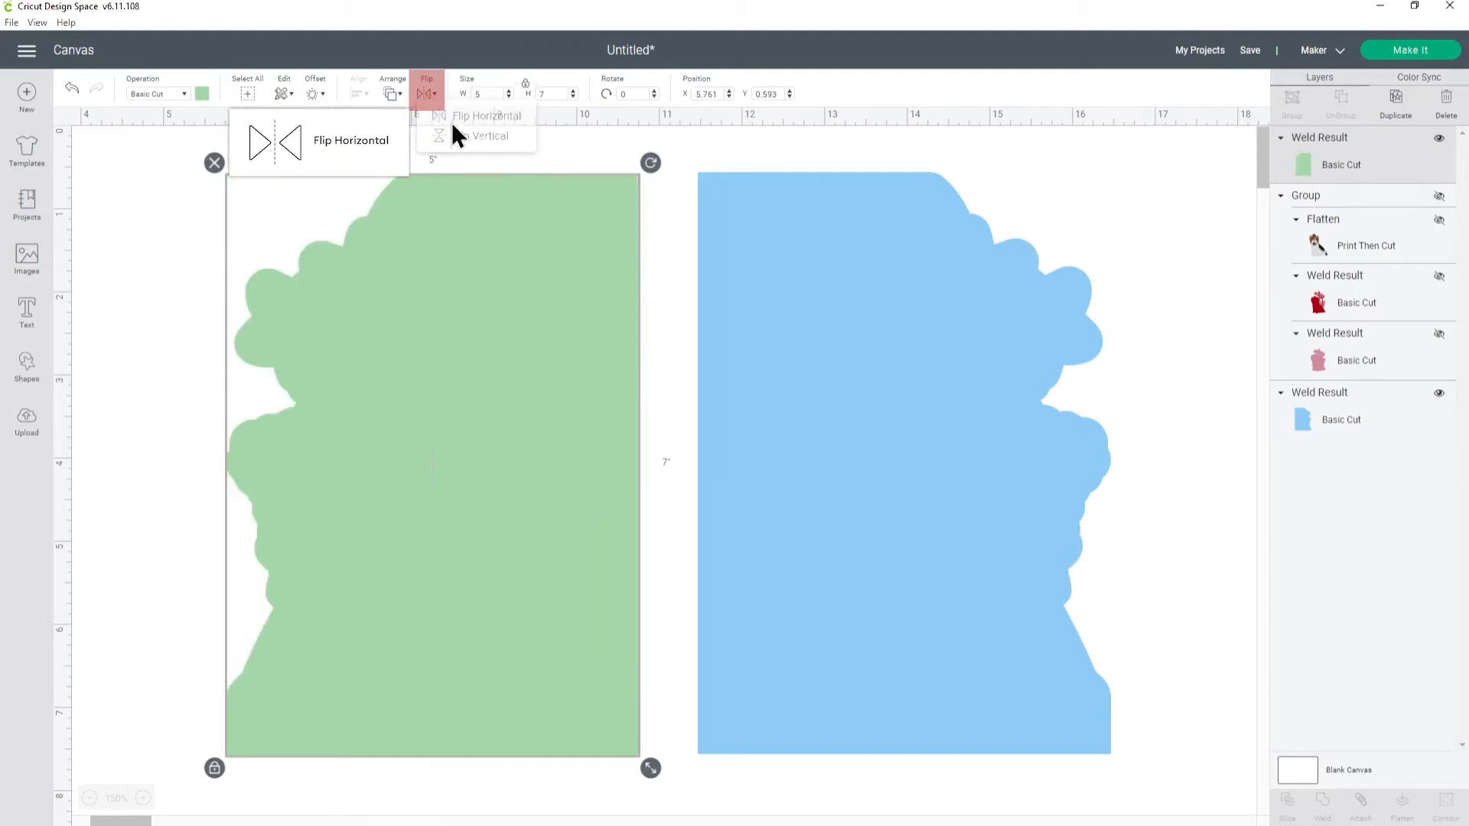
pyautogui.moveTo(517, 334); pyautogui.dragTo(544, 328)
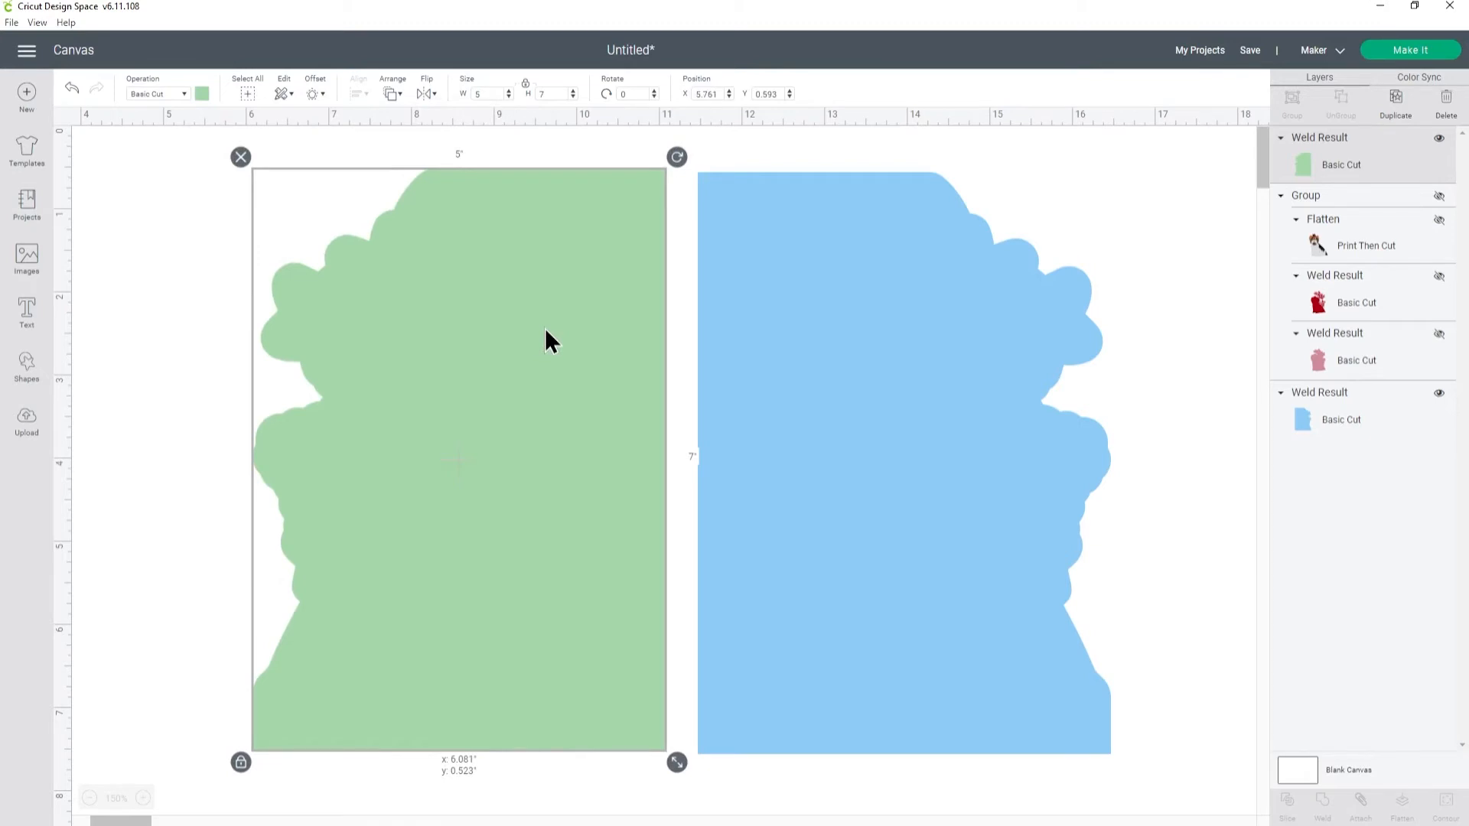
pyautogui.moveTo(545, 327); pyautogui.dragTo(545, 327)
# Step: Duplicate the blue card base and hide the copy
pyautogui.click(805, 384)
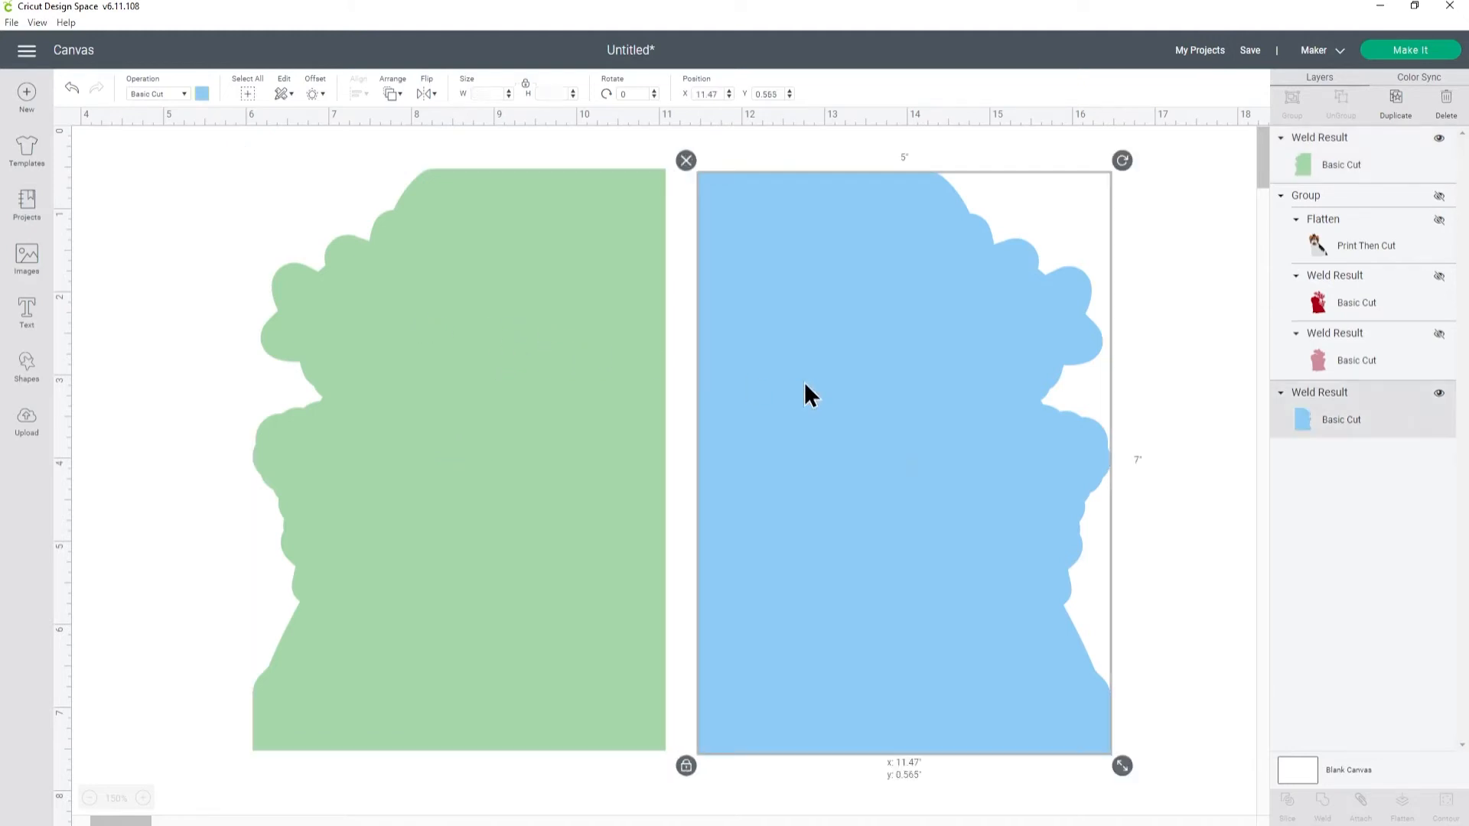
pyautogui.click(1397, 117)
pyautogui.click(1439, 138)
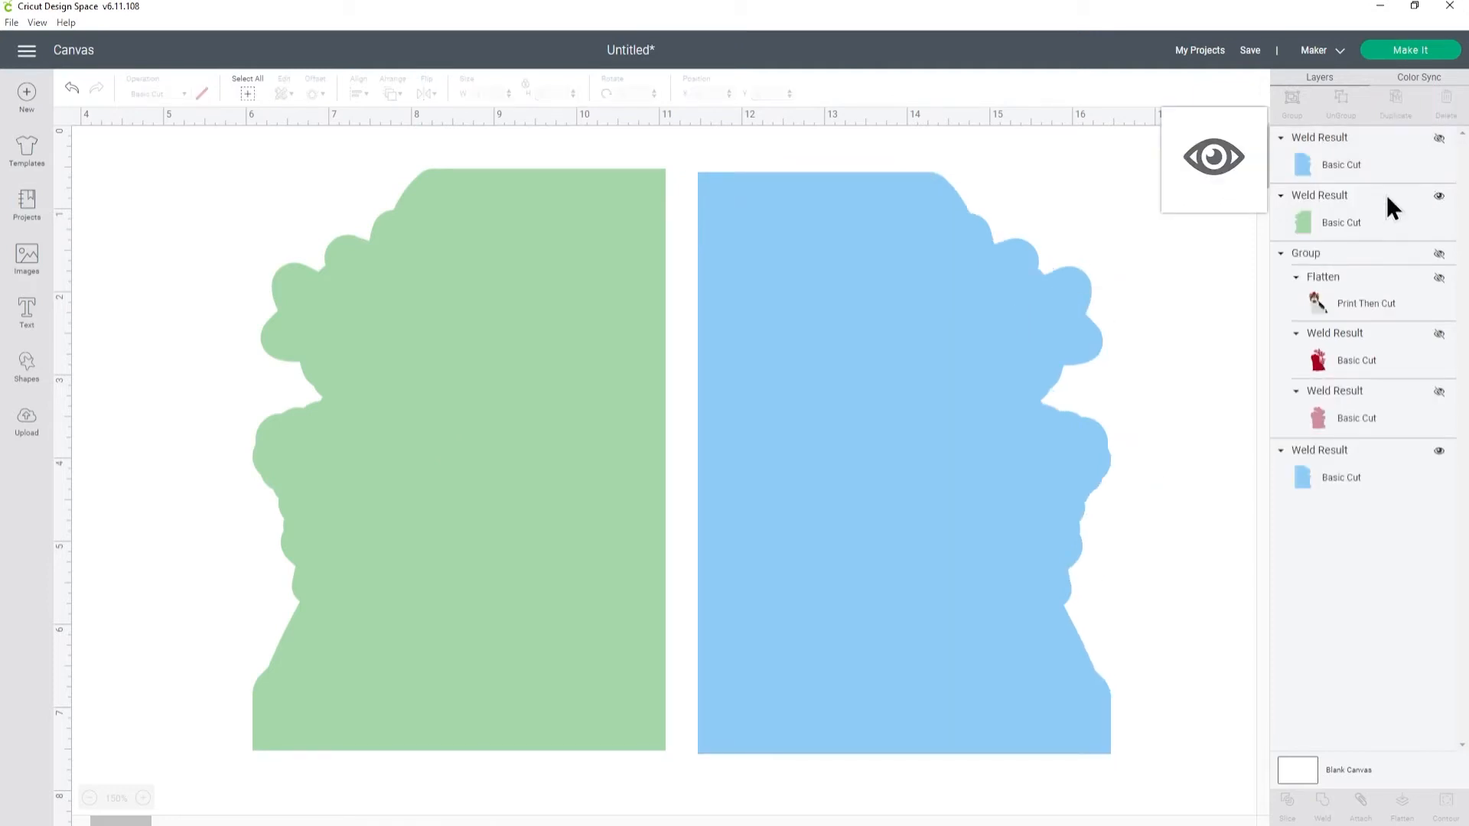
# Step: Move the blue base against the green panel's straight edge at about X 11.07, Y 0.52 in and nudge the green panel to X 6.067 in
pyautogui.moveTo(939, 265); pyautogui.dragTo(908, 264)
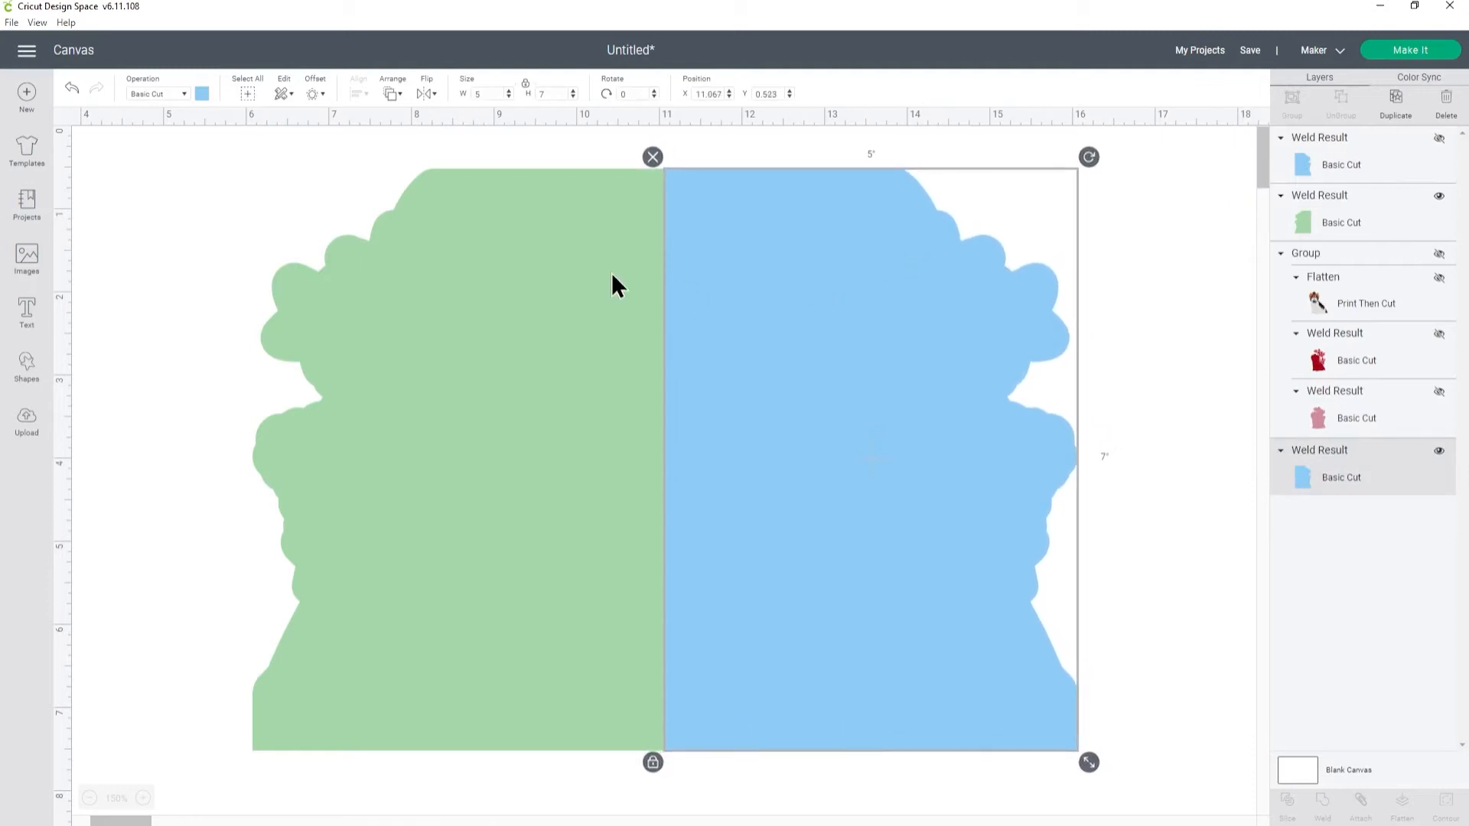
pyautogui.moveTo(243, 150); pyautogui.dragTo(1115, 452)
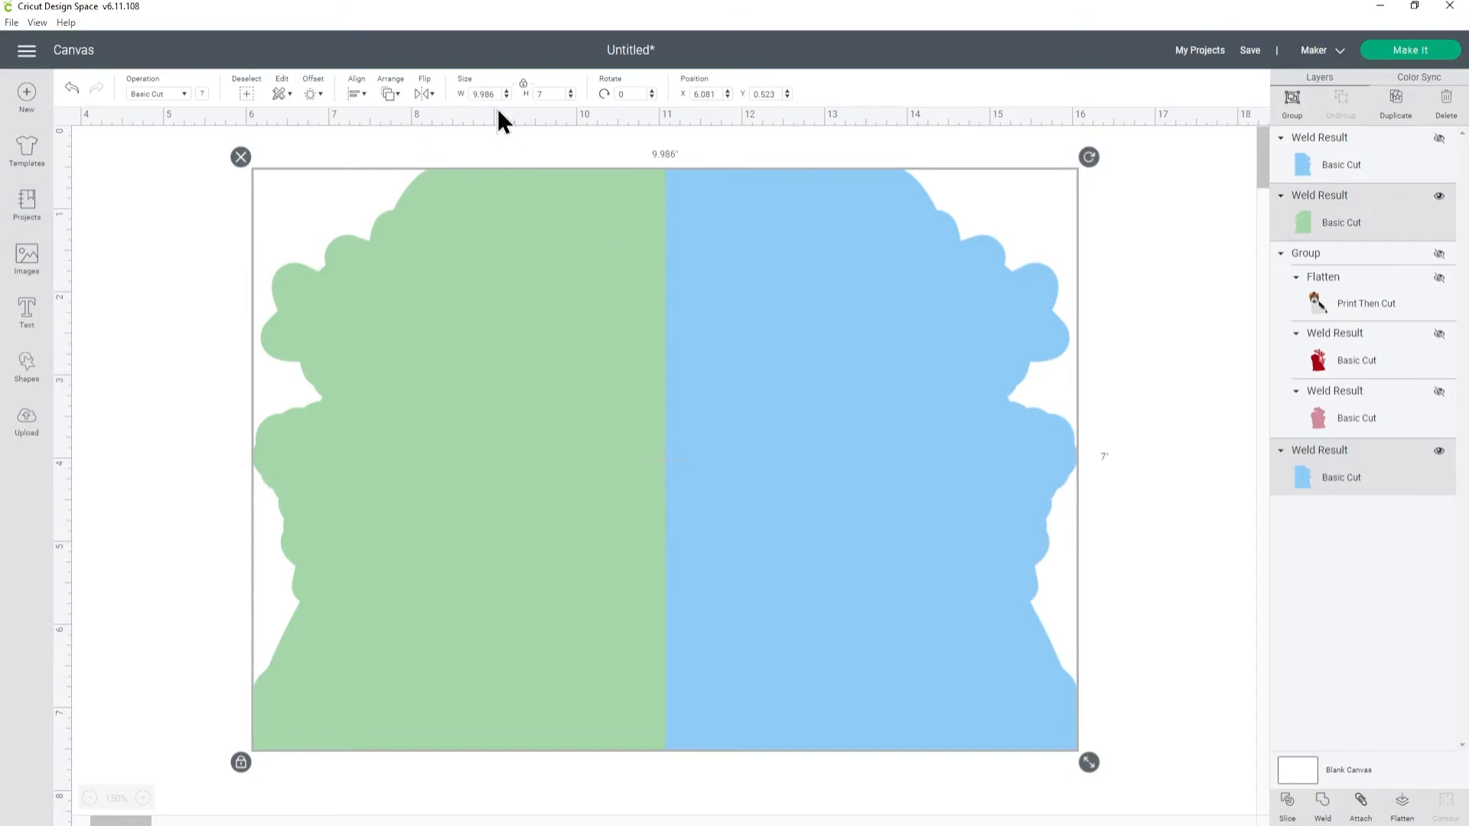
pyautogui.click(608, 146)
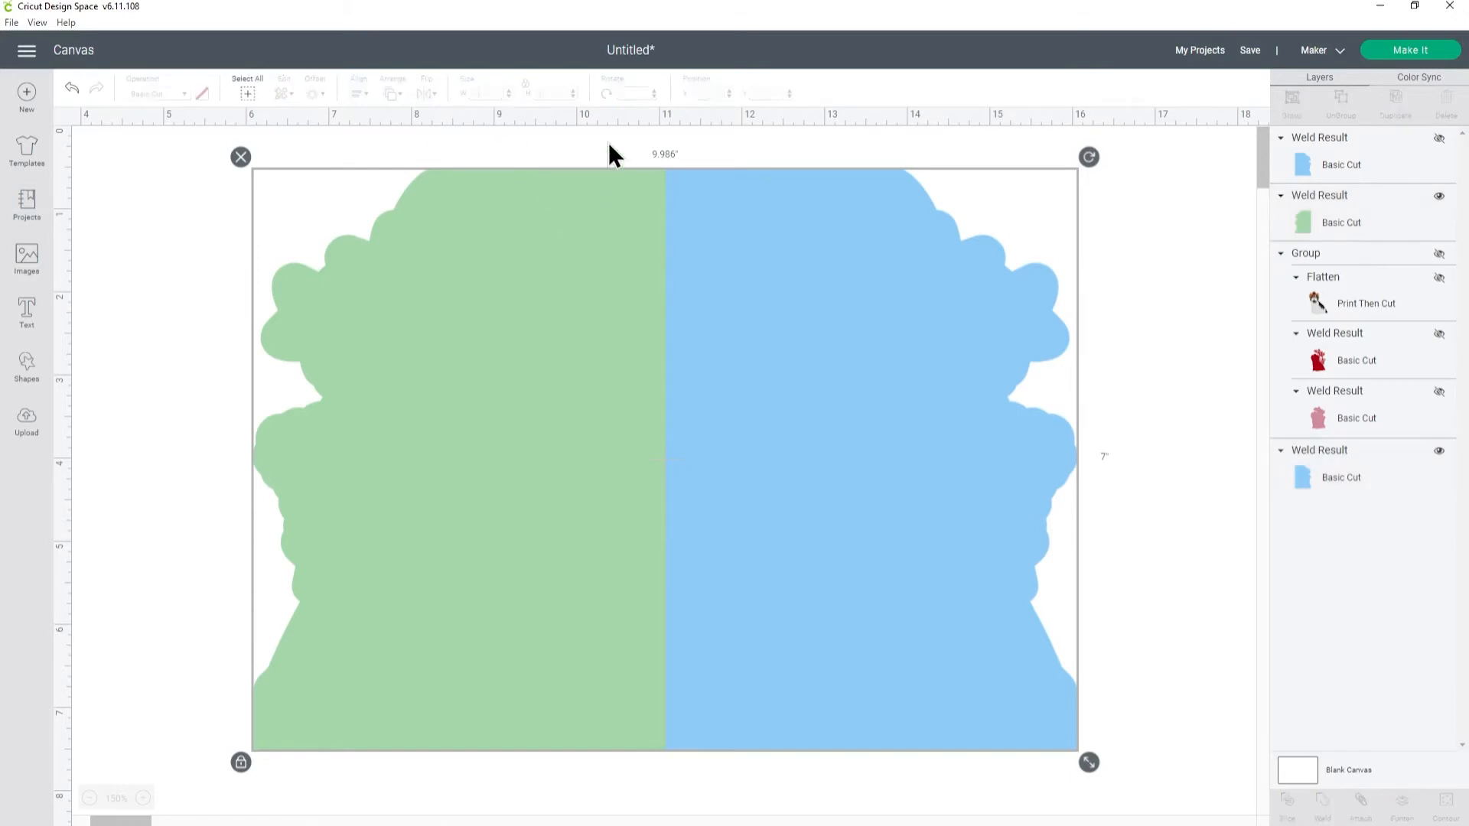
pyautogui.click(631, 216)
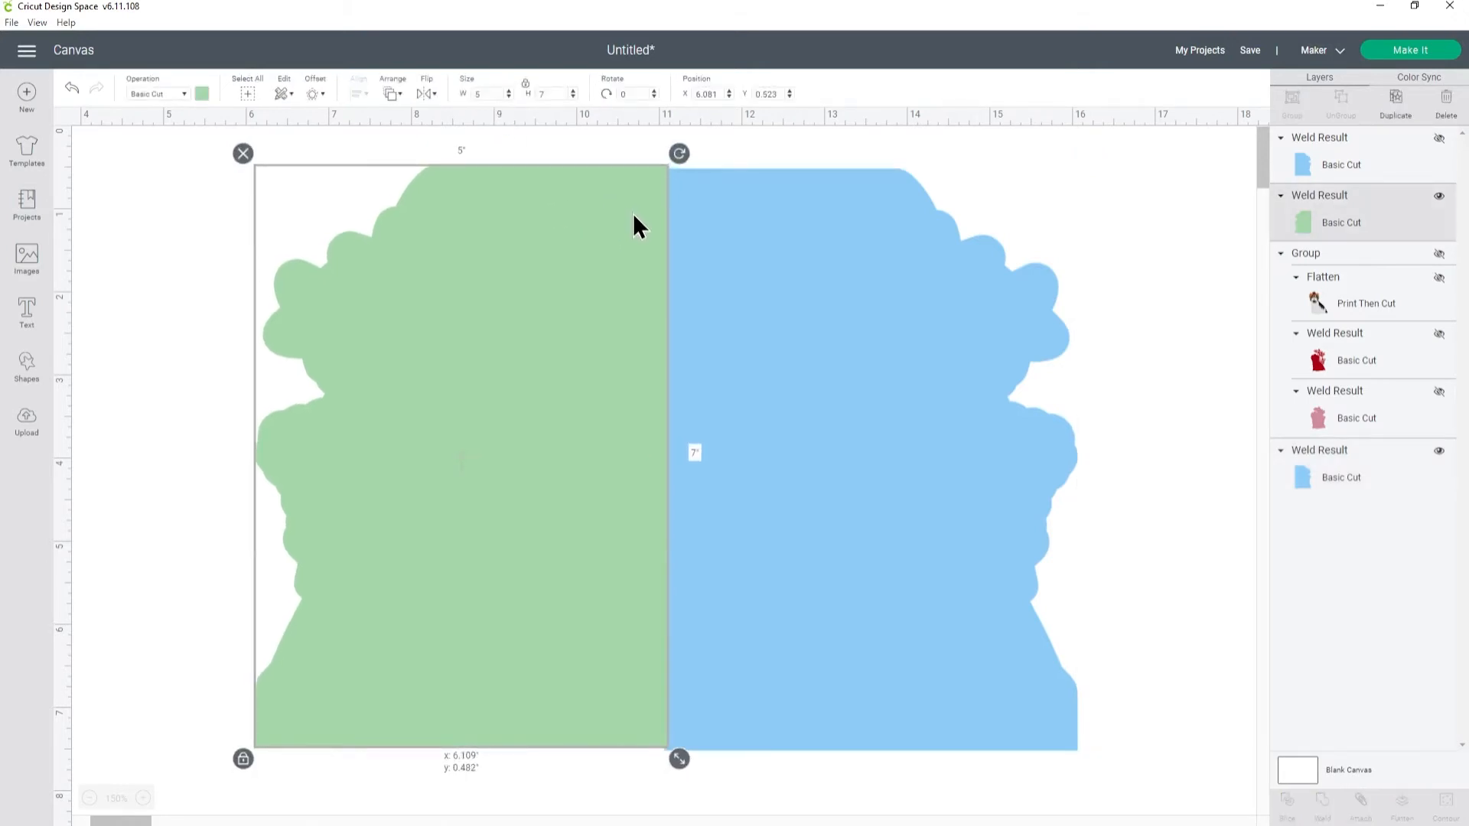
pyautogui.press('Left')
pyautogui.press('Left')
pyautogui.press('Right')
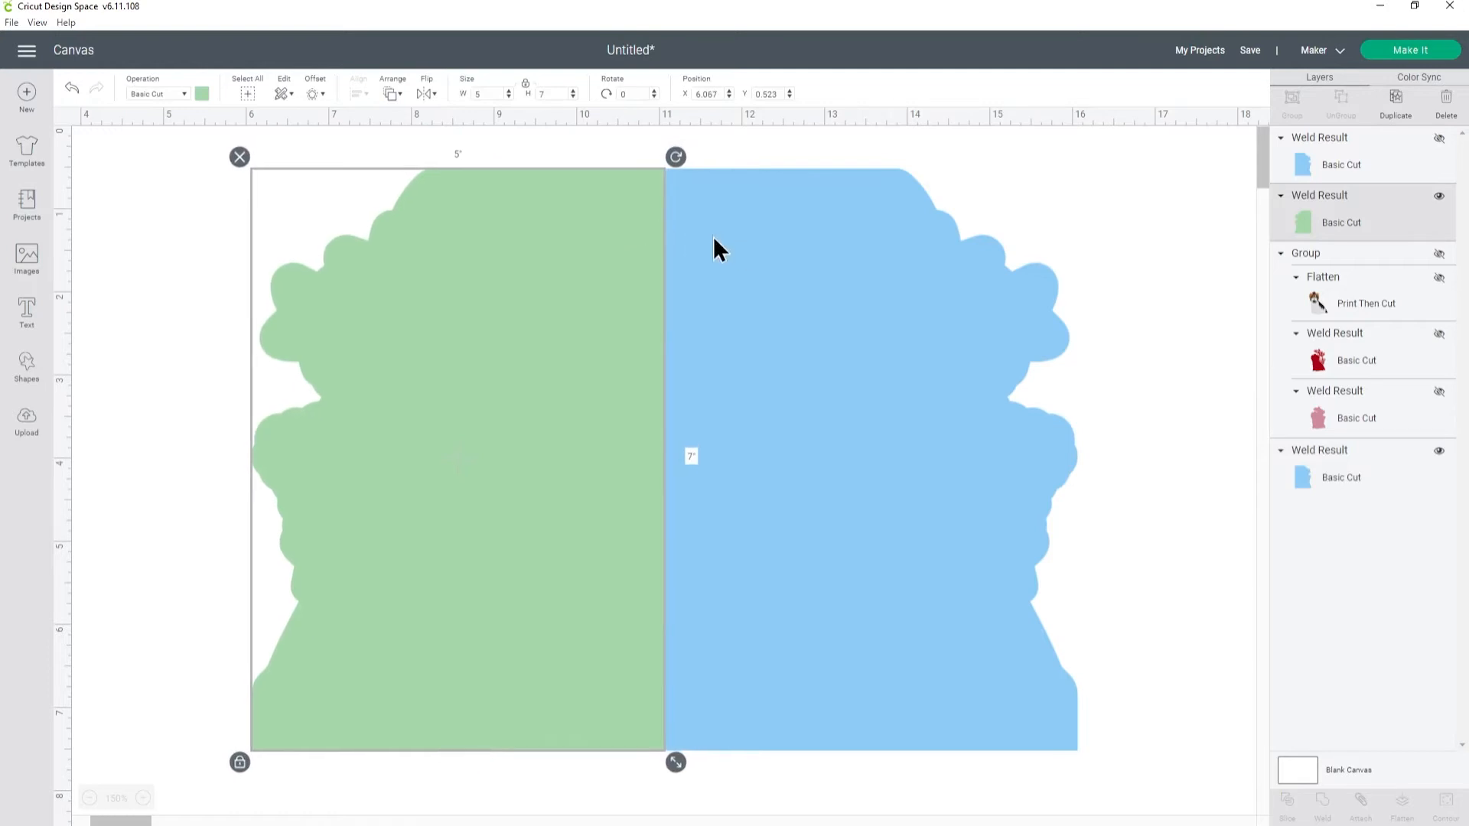
# Step: Align the tops of the green and blue panels, weld them into one card, and move it to about X 5.39, Y 0.54 in
pyautogui.click(194, 203)
pyautogui.moveTo(228, 140); pyautogui.dragTo(1099, 452)
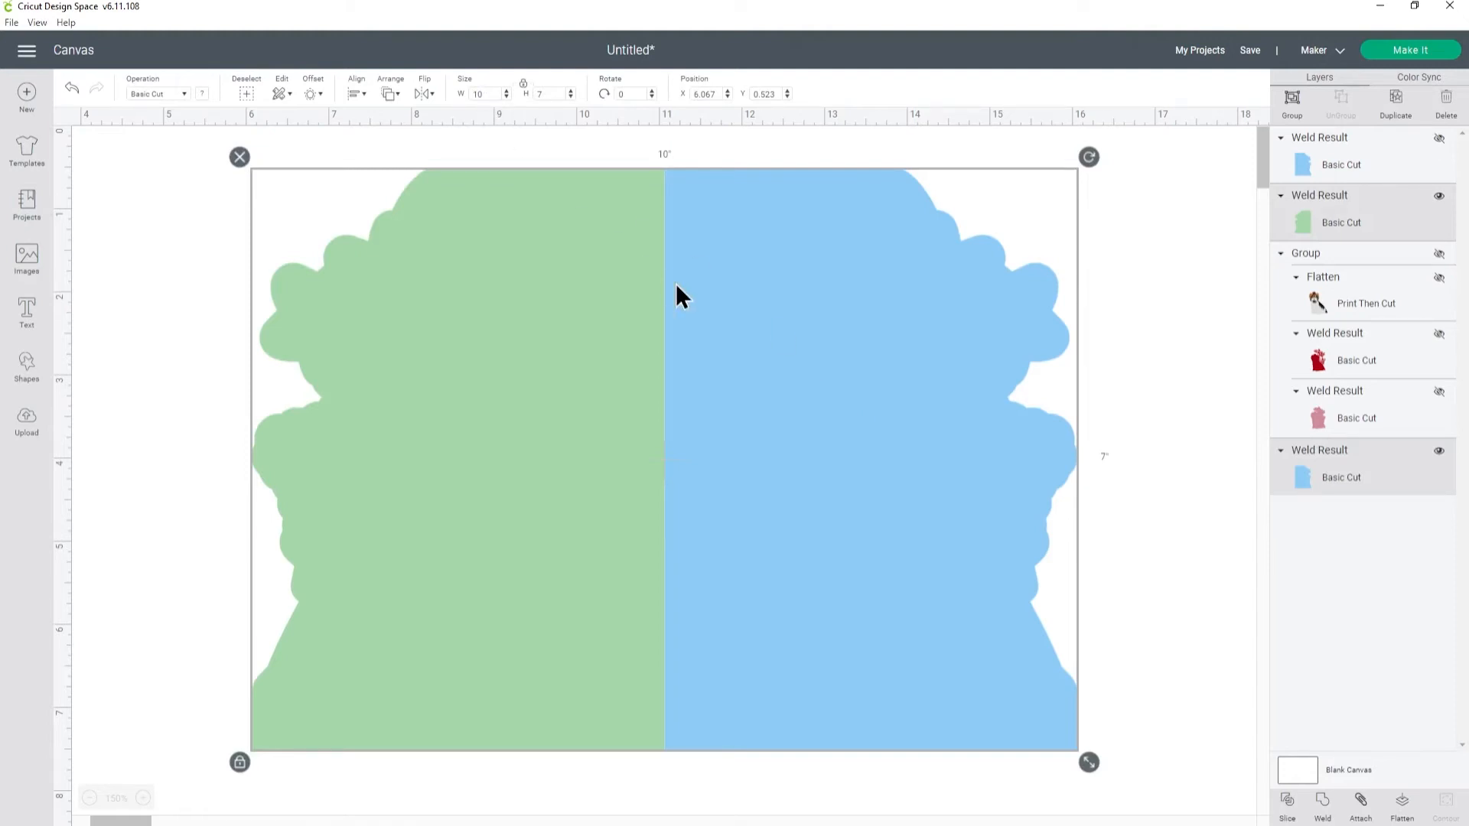
pyautogui.click(356, 93)
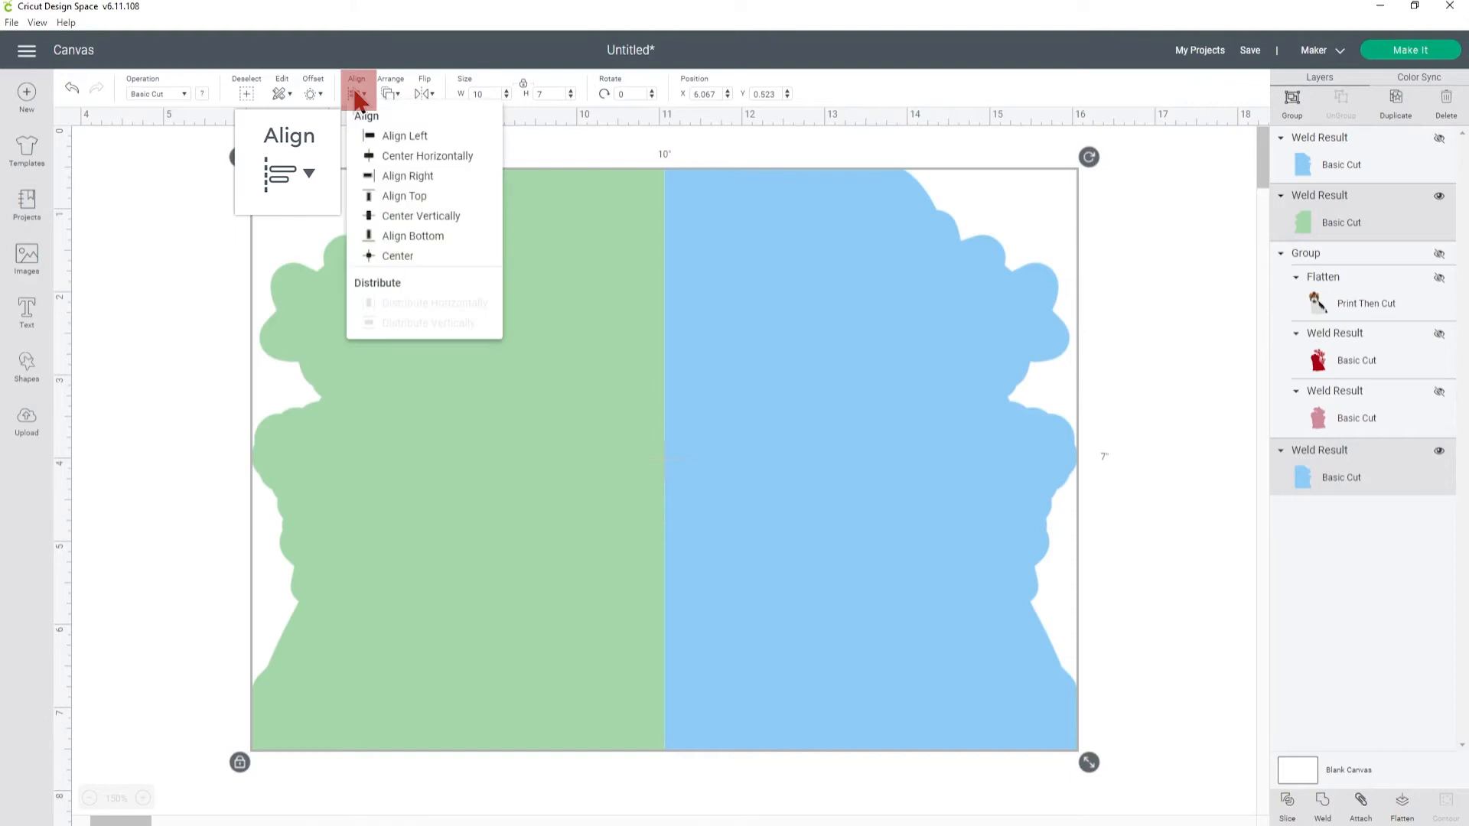
pyautogui.click(394, 195)
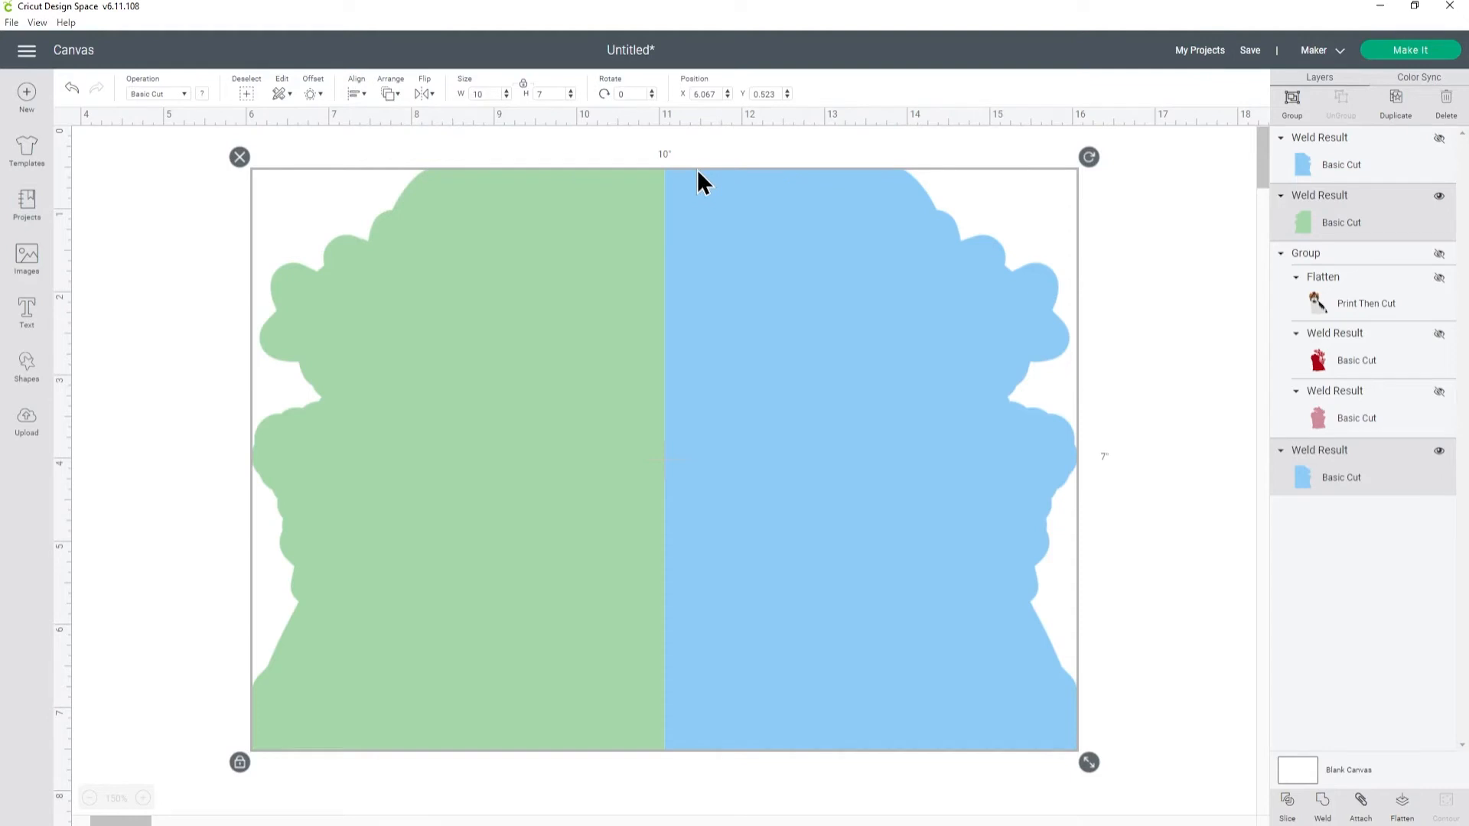
pyautogui.click(1323, 802)
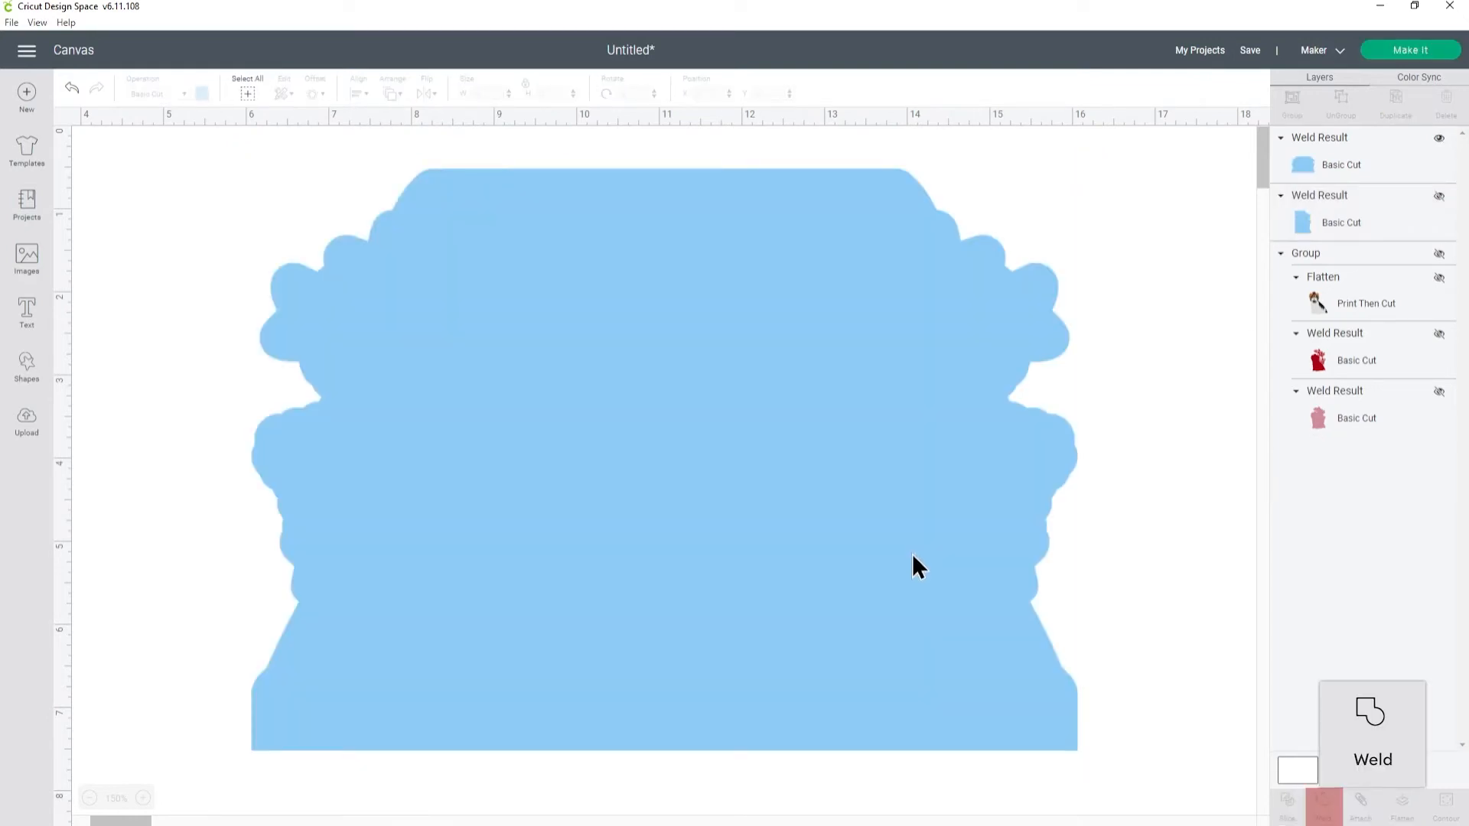
pyautogui.moveTo(912, 553); pyautogui.dragTo(855, 554)
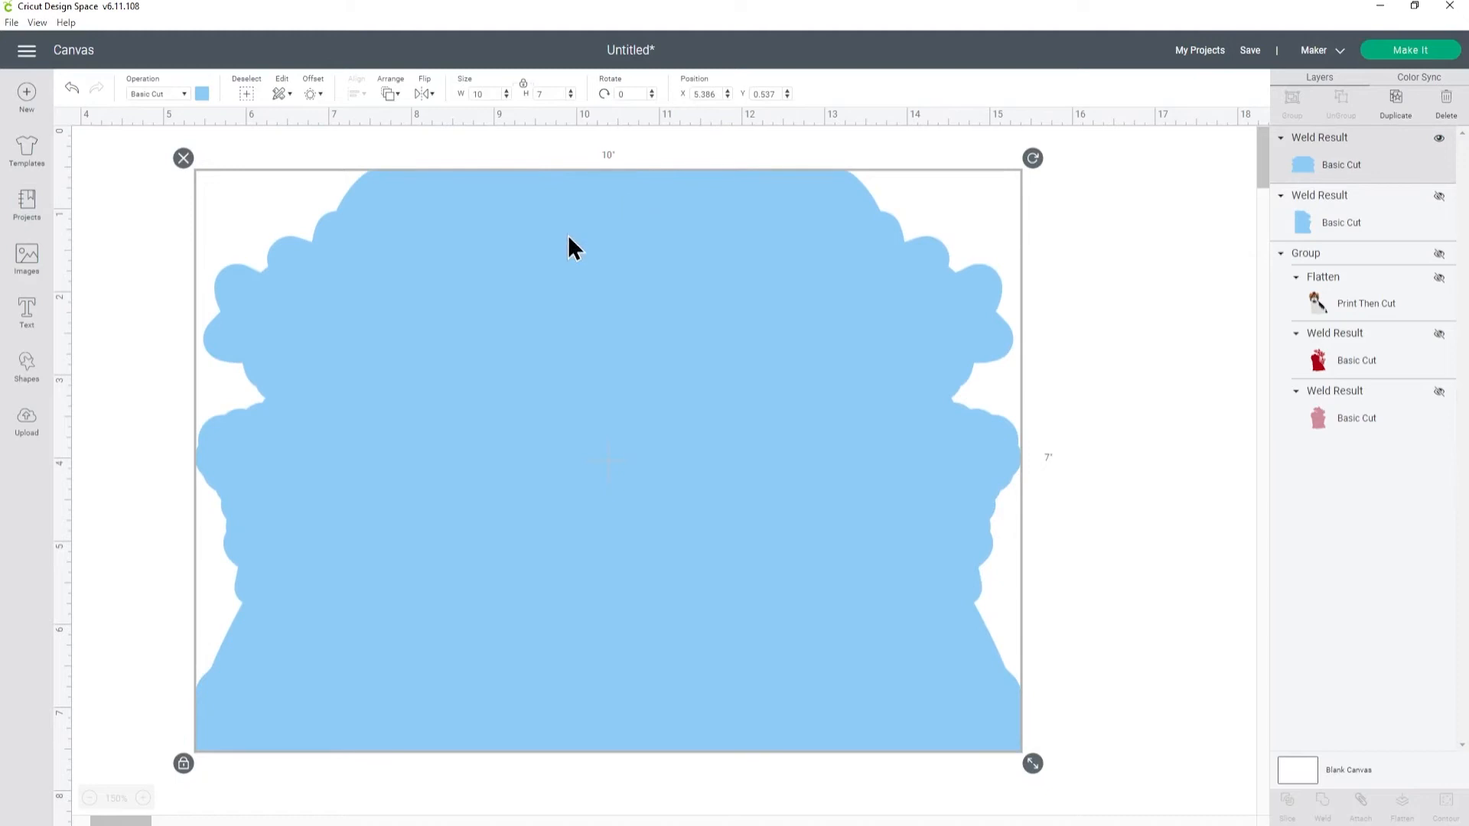
# Step: Add a score line over the welded card and set its height to 7 in
pyautogui.click(27, 366)
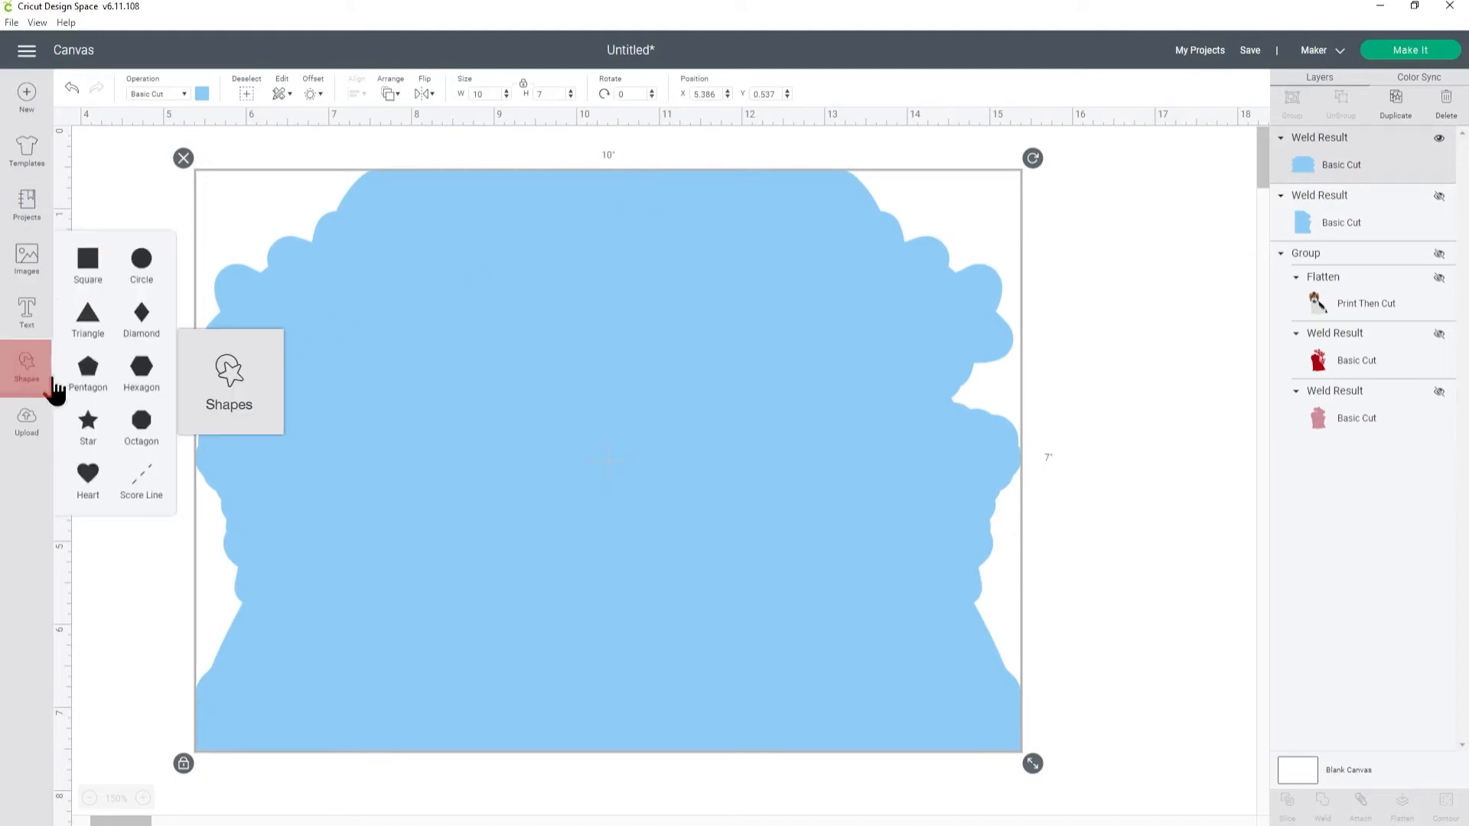
pyautogui.click(142, 480)
pyautogui.moveTo(158, 206); pyautogui.dragTo(560, 197)
pyautogui.moveTo(561, 94); pyautogui.dragTo(533, 98)
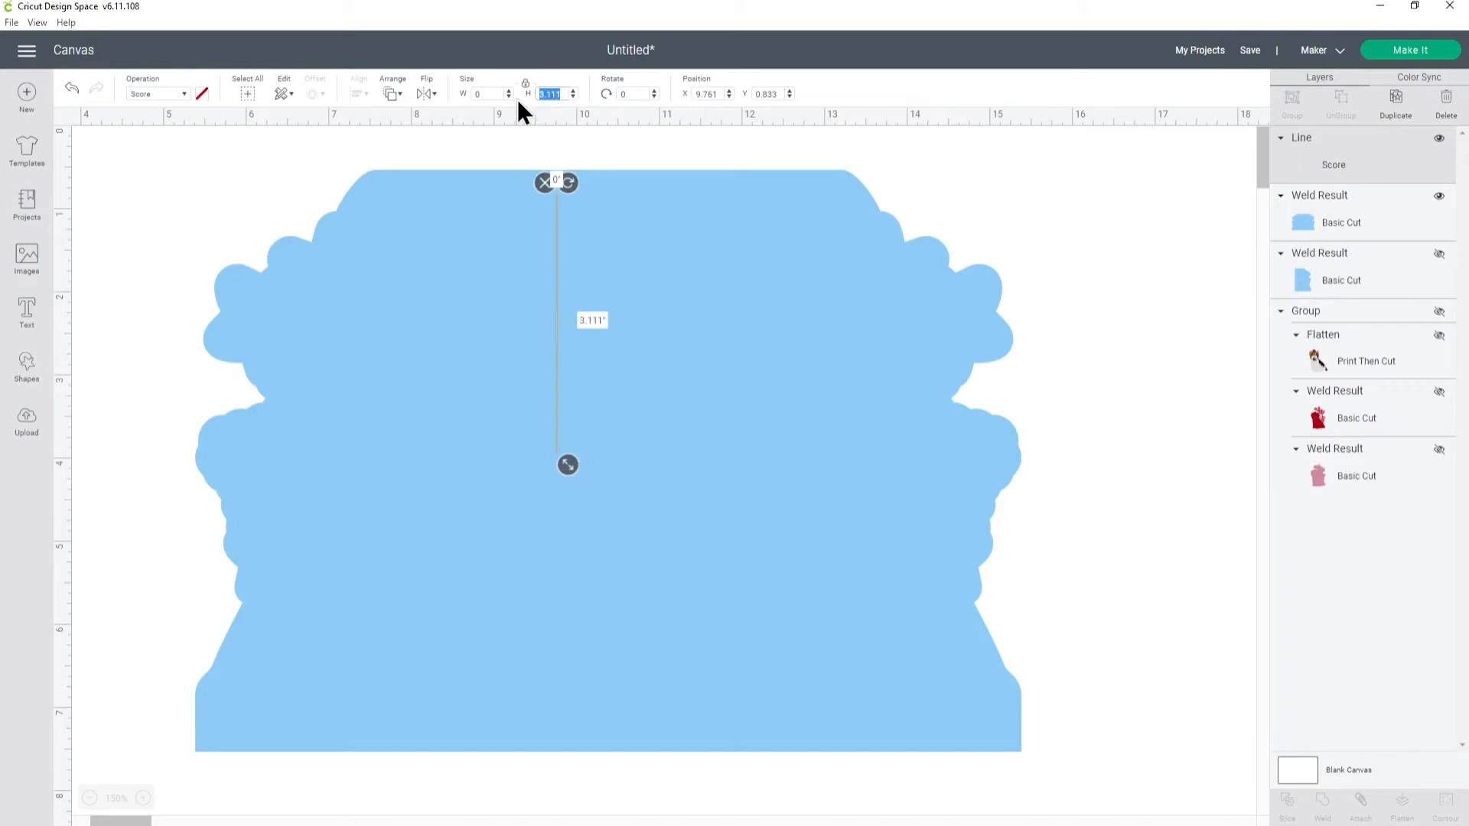
pyautogui.write('7')
pyautogui.press('Return')
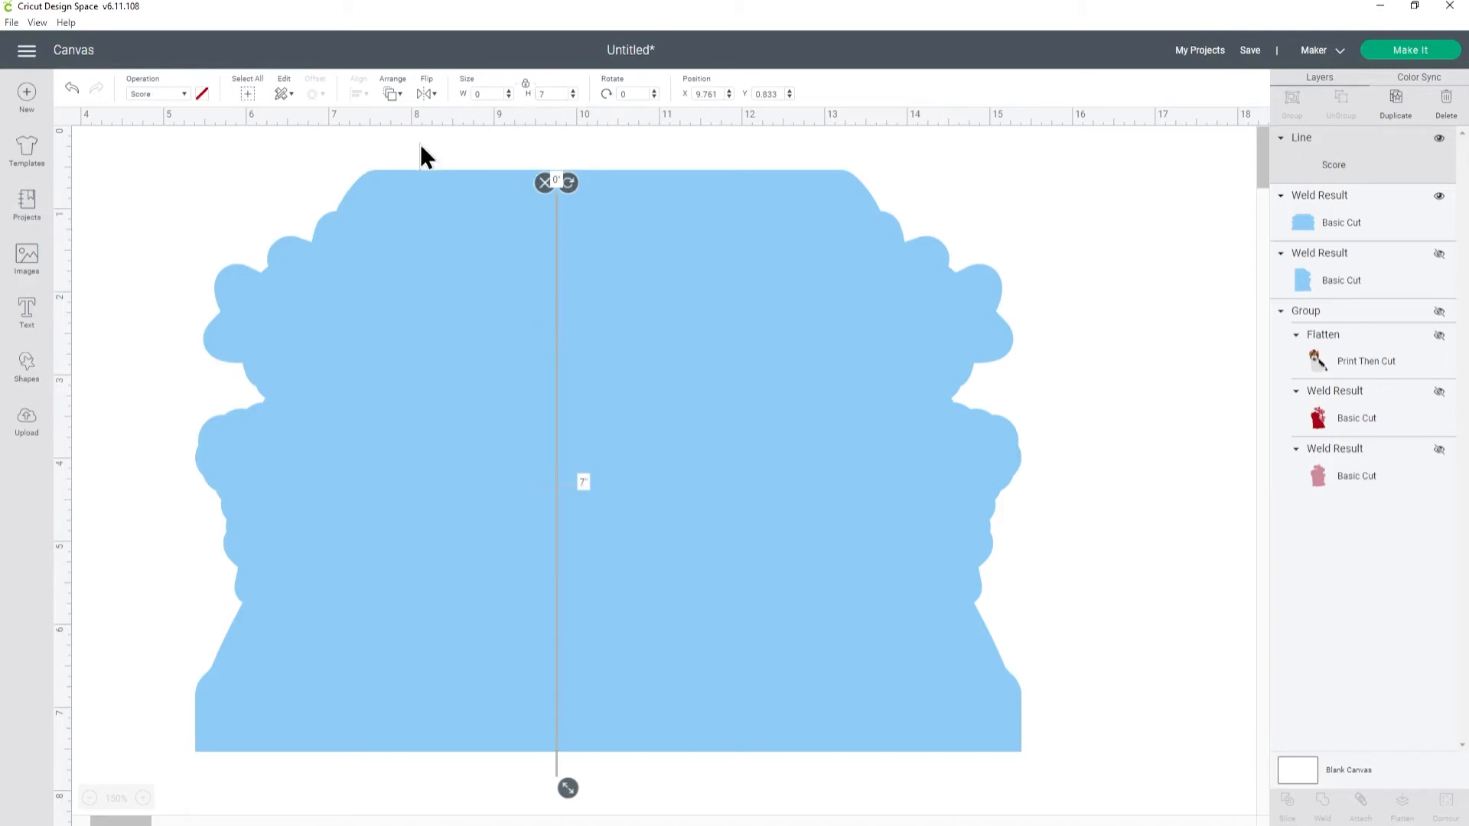
# Step: Center the score line on the card both ways and attach it to the card
pyautogui.click(245, 94)
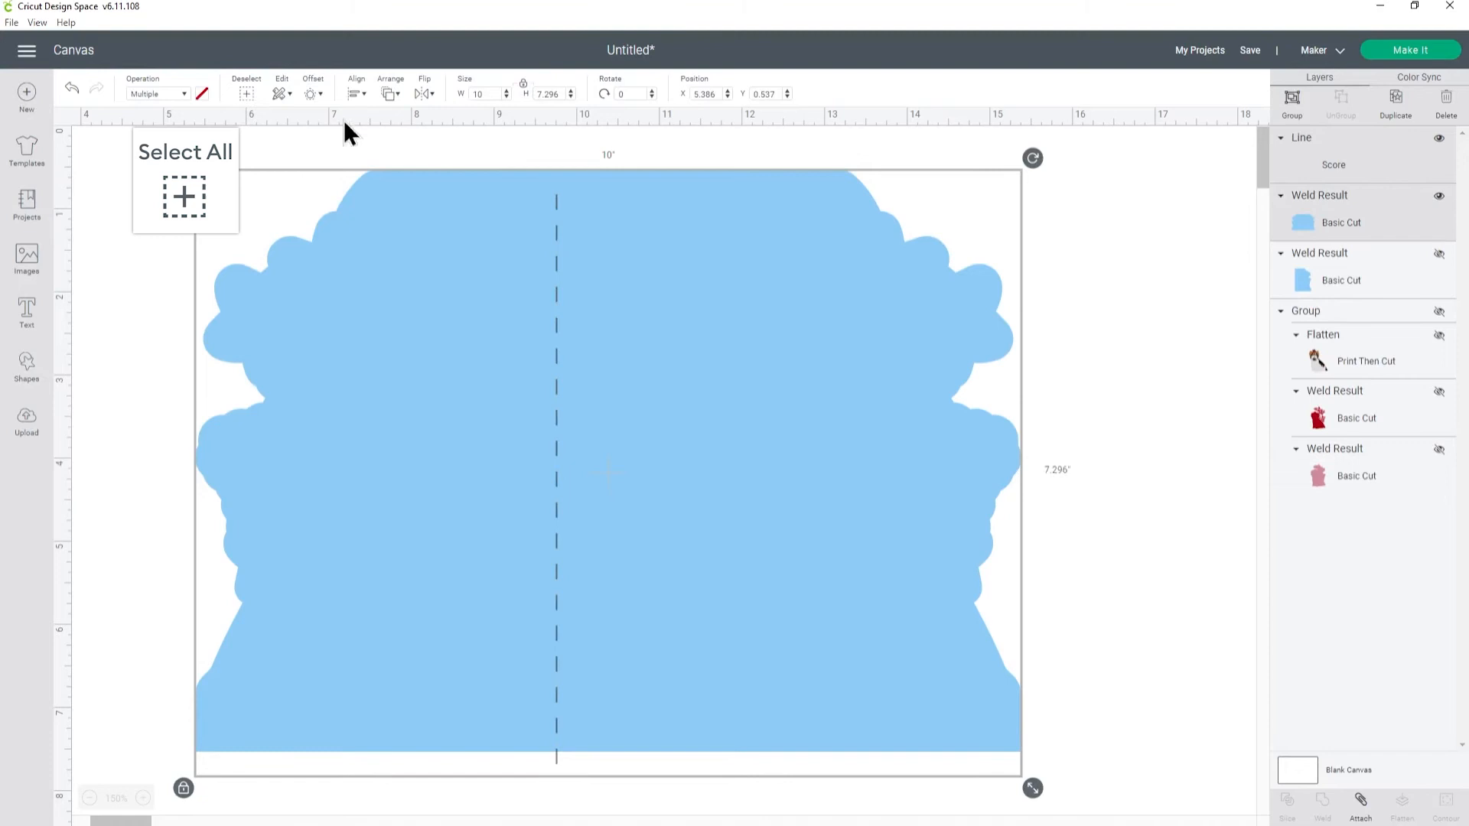
pyautogui.click(358, 94)
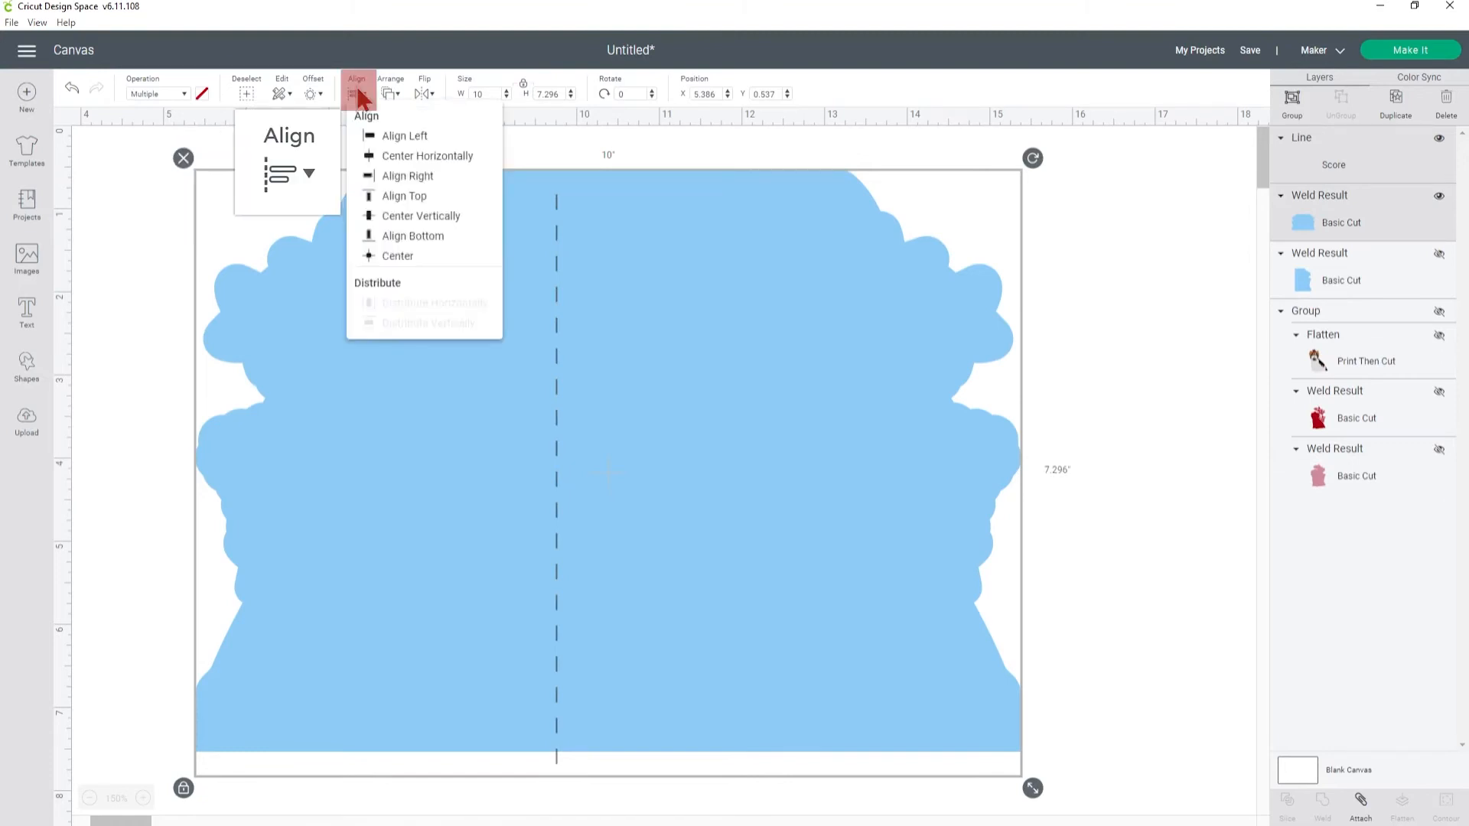
pyautogui.click(413, 254)
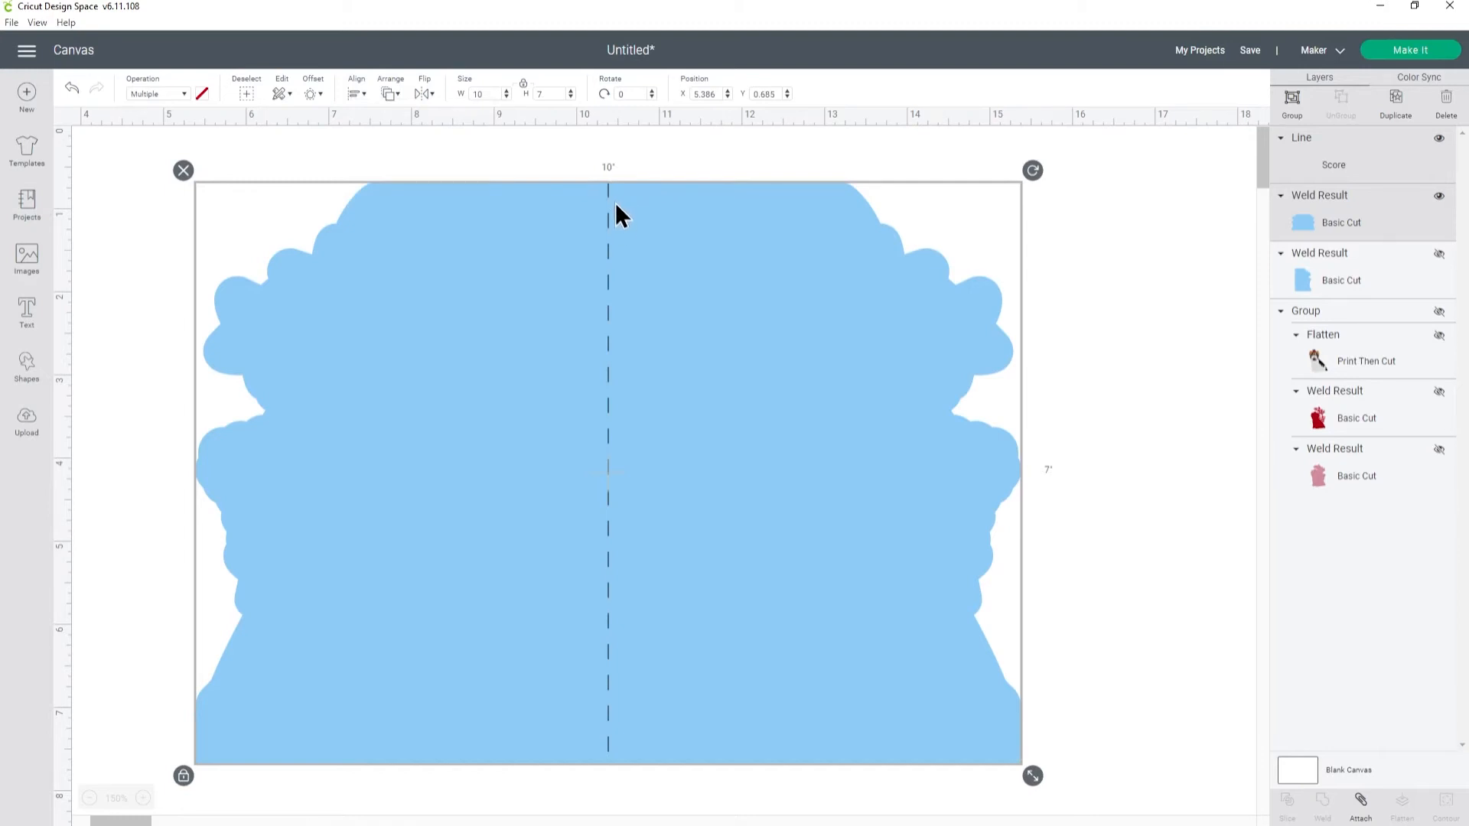
pyautogui.click(1361, 805)
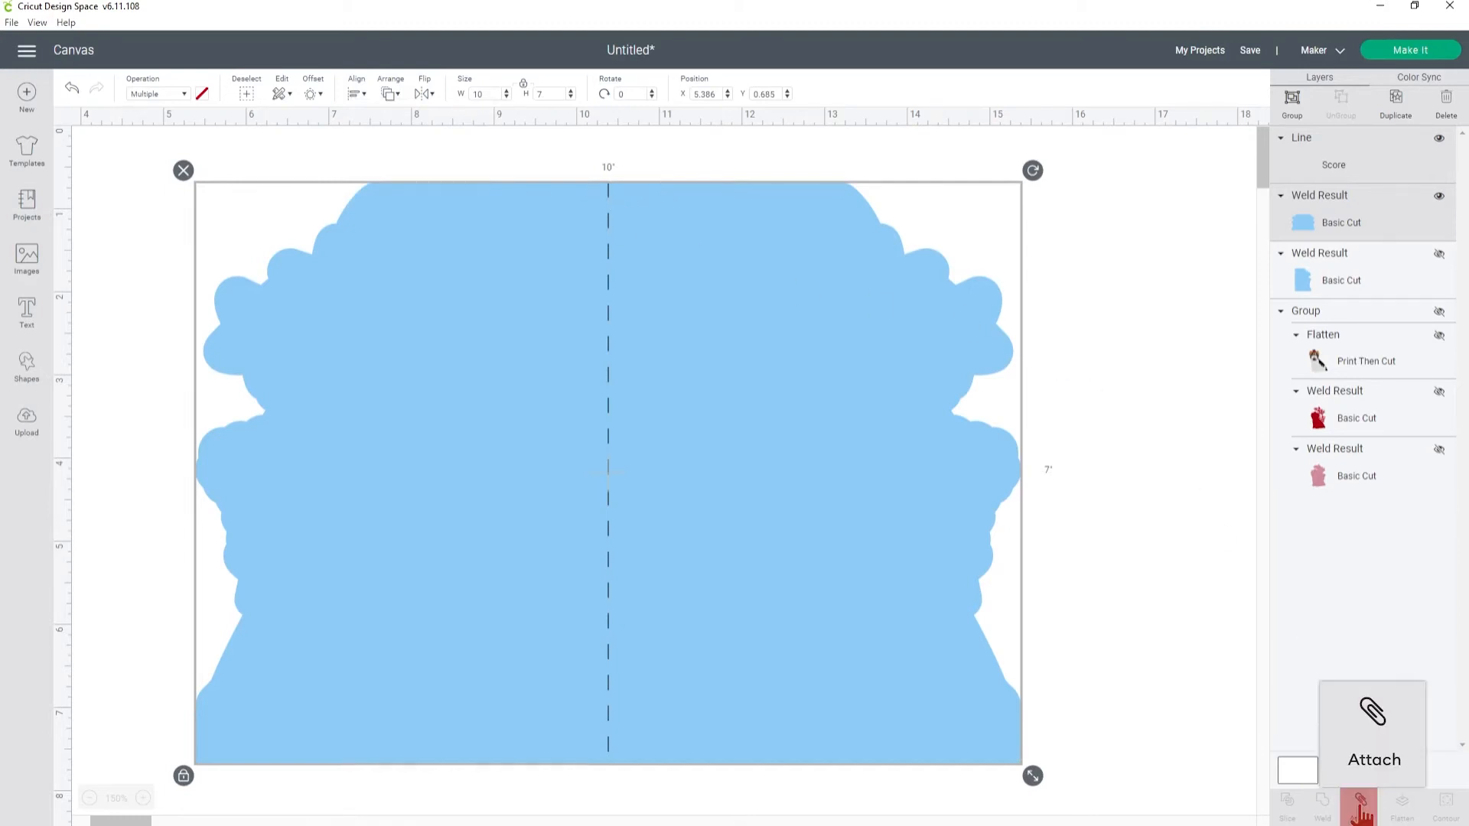
pyautogui.click(1360, 803)
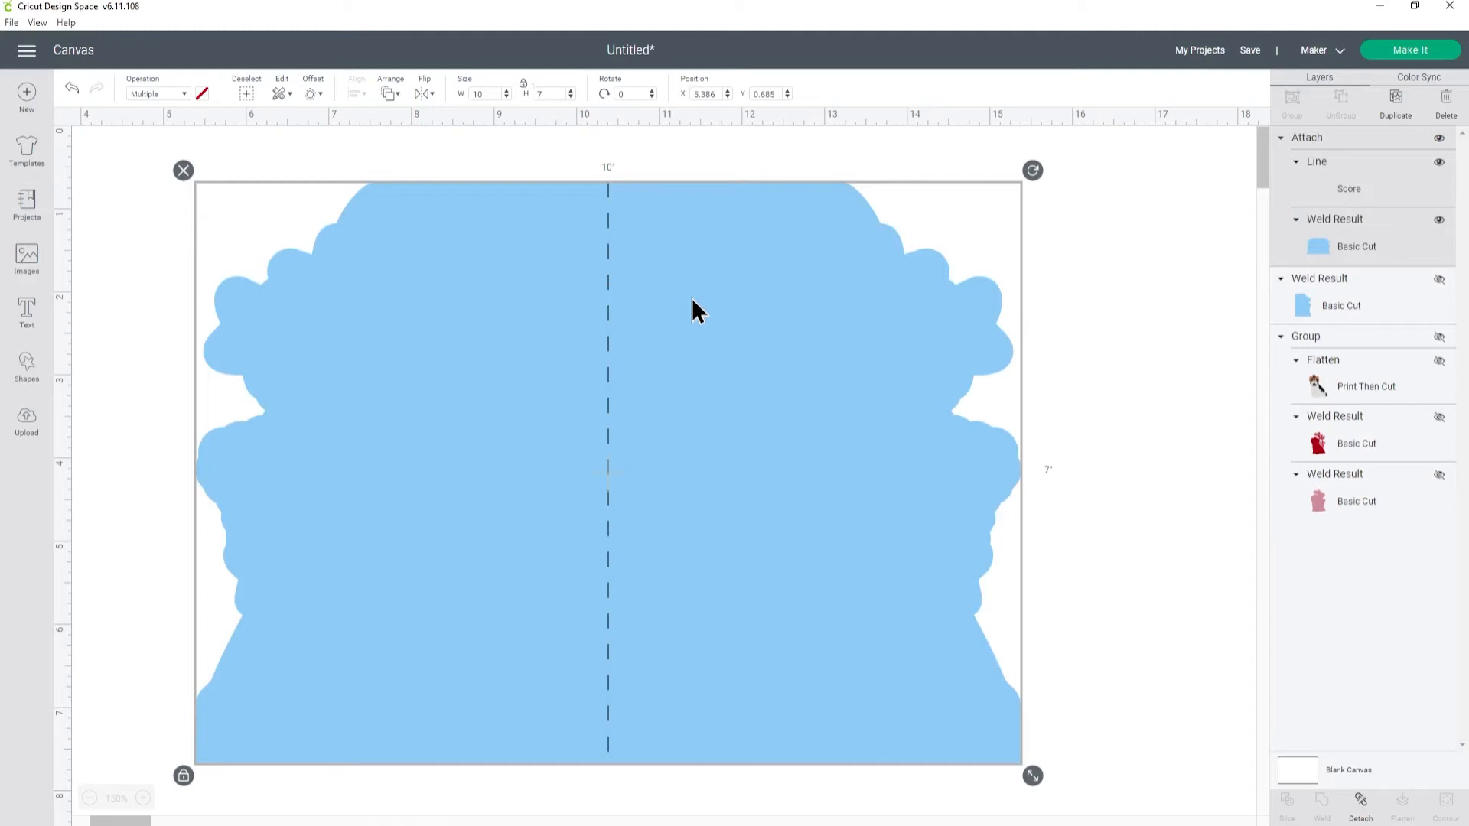
# Step: Unhide the blue single-panel copy, make it the white top layer, and place it over the card's right half at X 10.4, Y 0.662 in
pyautogui.click(1439, 279)
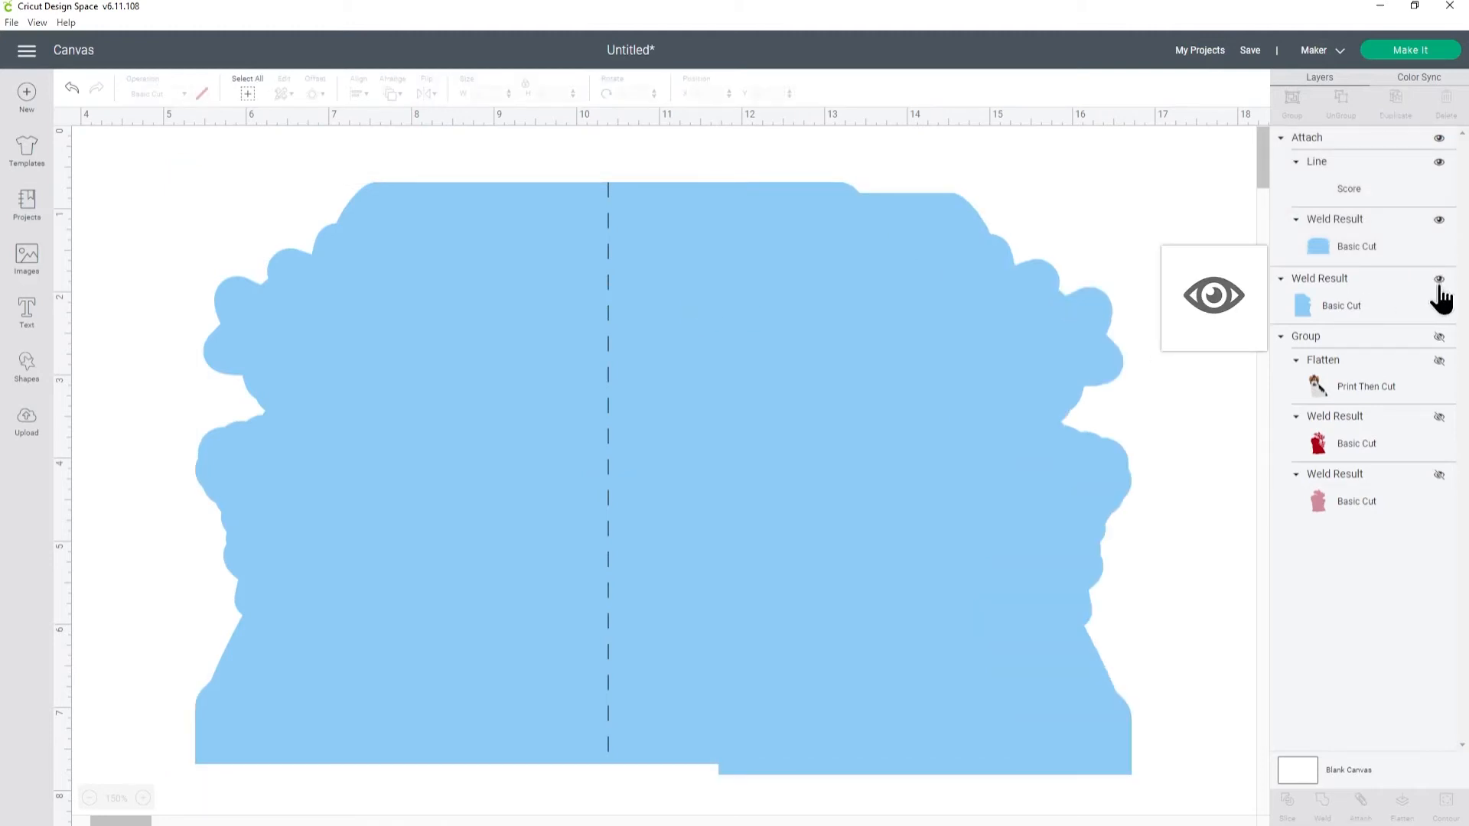
pyautogui.moveTo(1366, 306); pyautogui.dragTo(1358, 142)
pyautogui.click(202, 94)
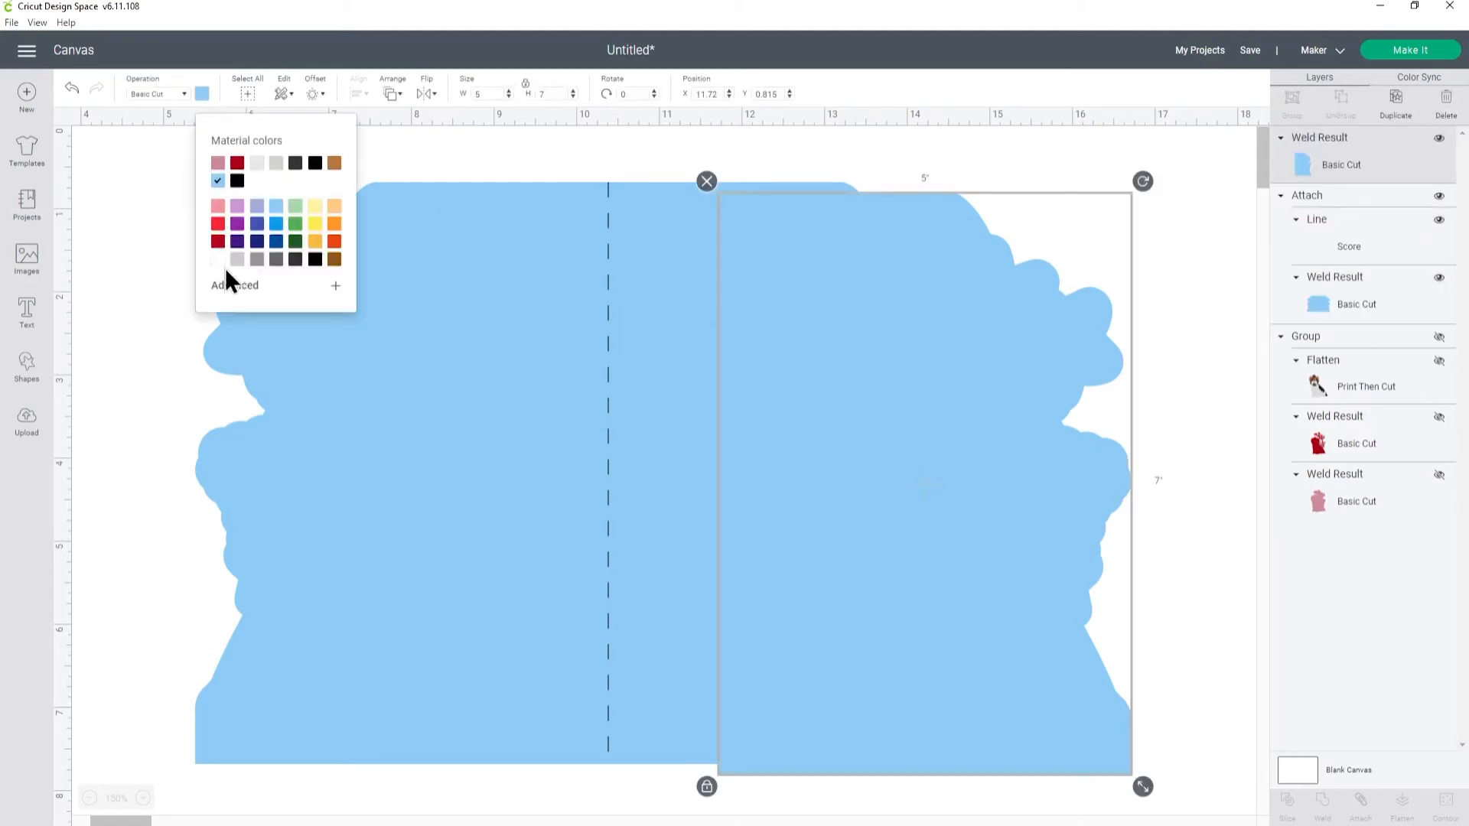
pyautogui.click(219, 260)
pyautogui.moveTo(911, 406); pyautogui.dragTo(804, 391)
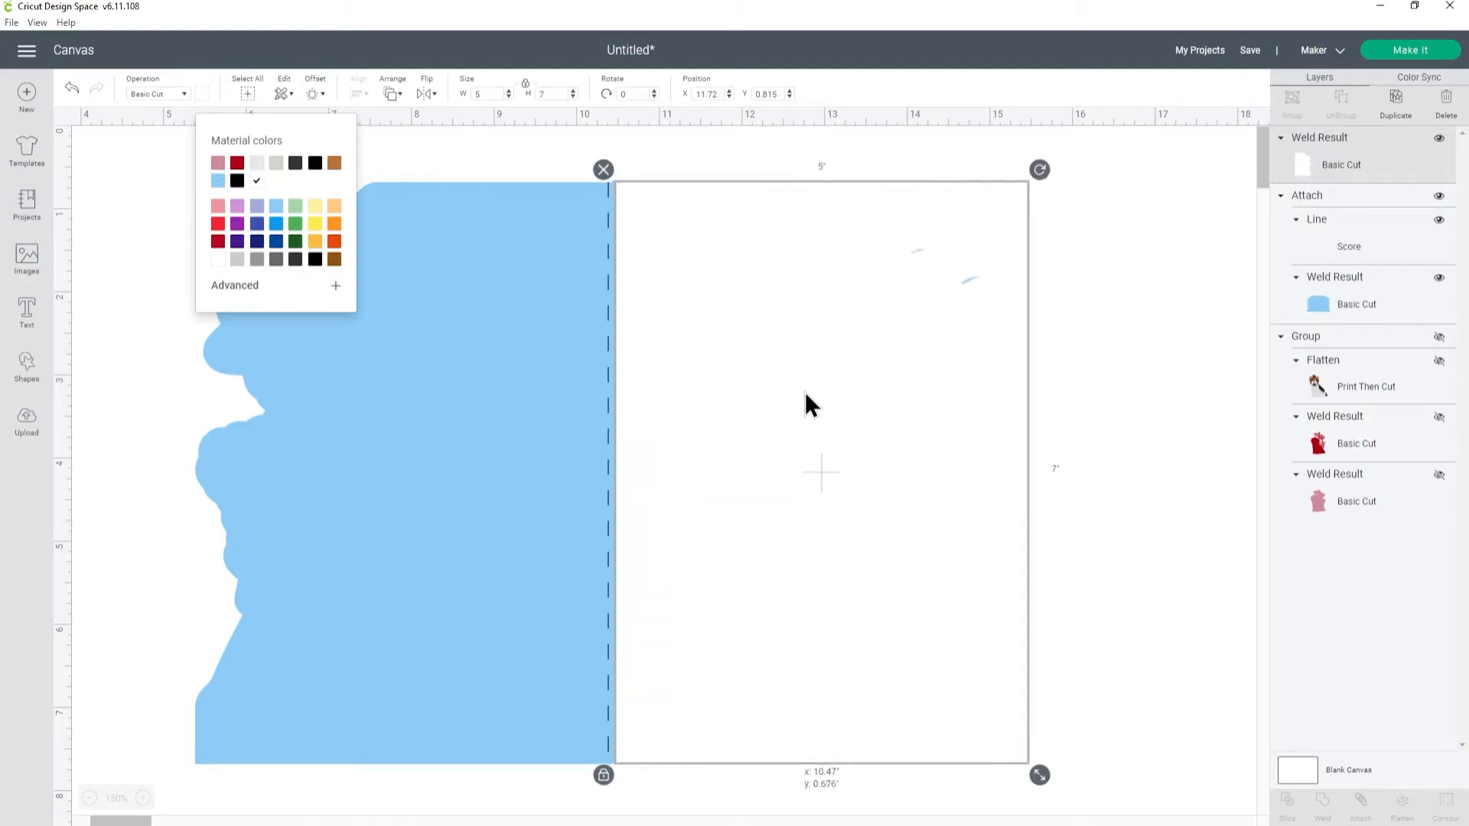
# Step: Try scaling the white panel to about 4.54 x 6.35 in as an inset on the card's right half, and undo the changes
pyautogui.moveTo(1034, 771); pyautogui.dragTo(939, 694)
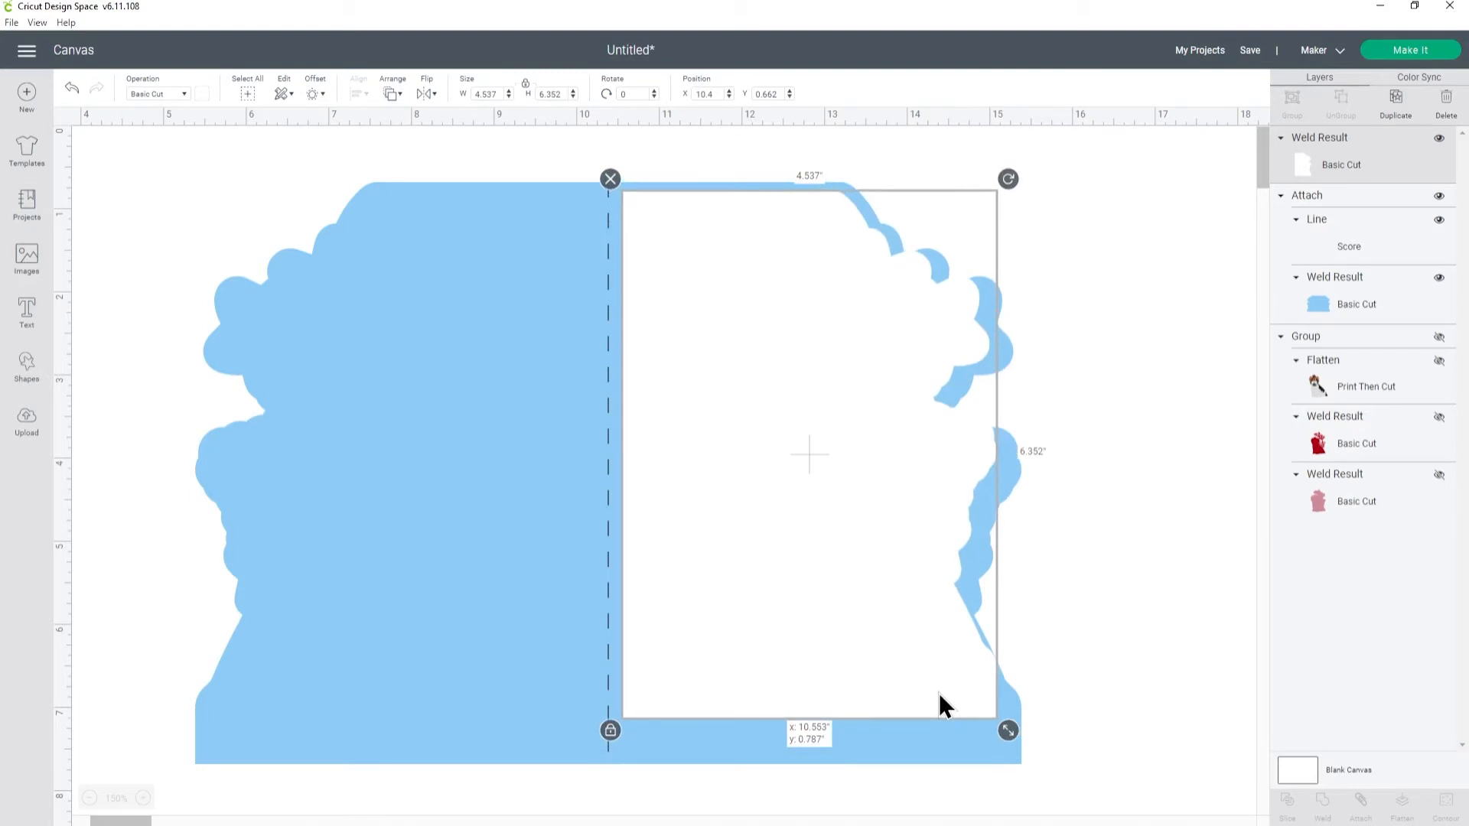
pyautogui.moveTo(938, 693); pyautogui.dragTo(947, 701)
pyautogui.moveTo(953, 585); pyautogui.dragTo(907, 596)
pyautogui.click(72, 89)
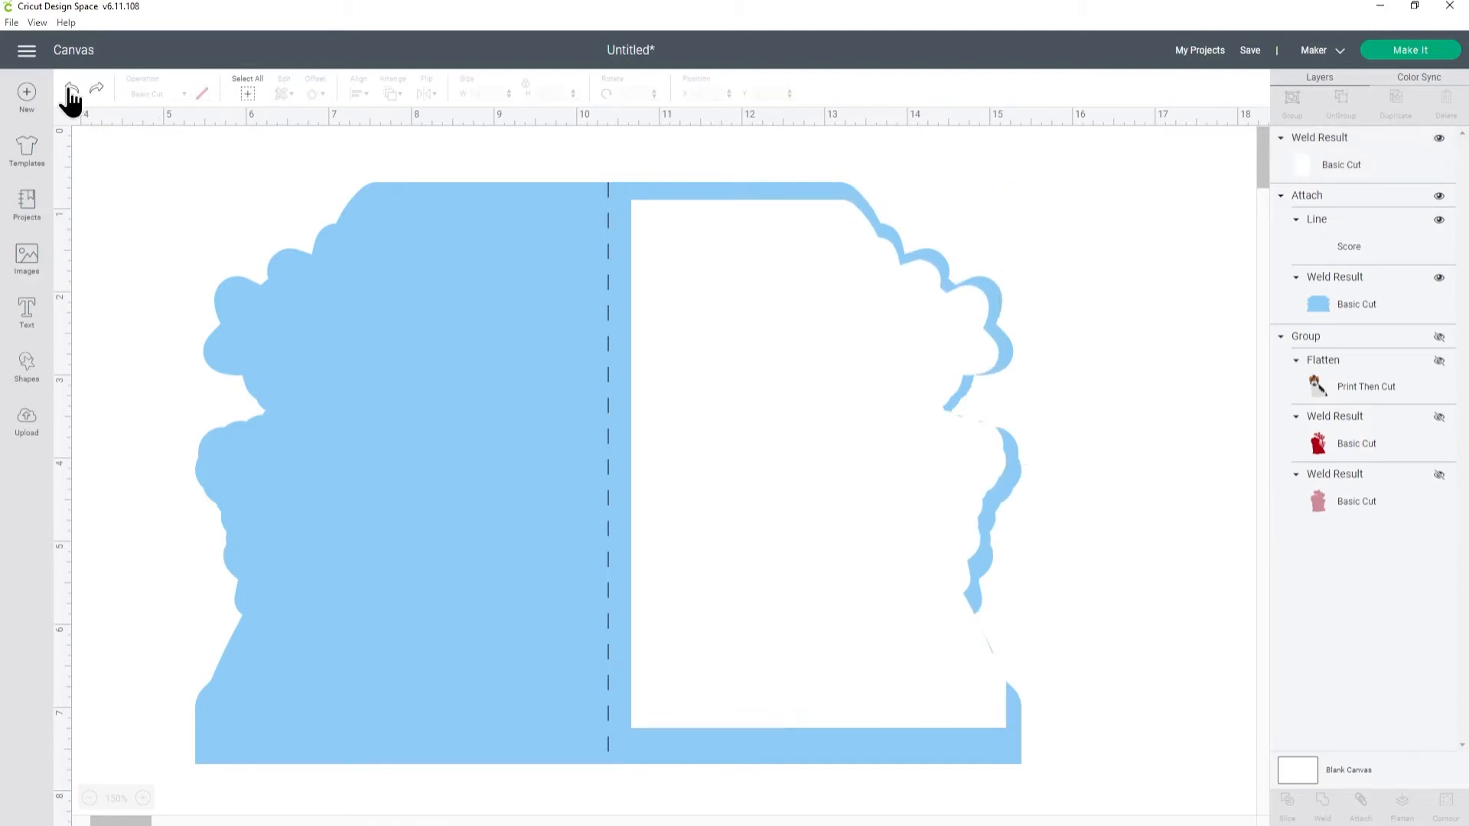
pyautogui.click(71, 90)
pyautogui.click(886, 406)
pyautogui.moveTo(885, 403); pyautogui.dragTo(856, 385)
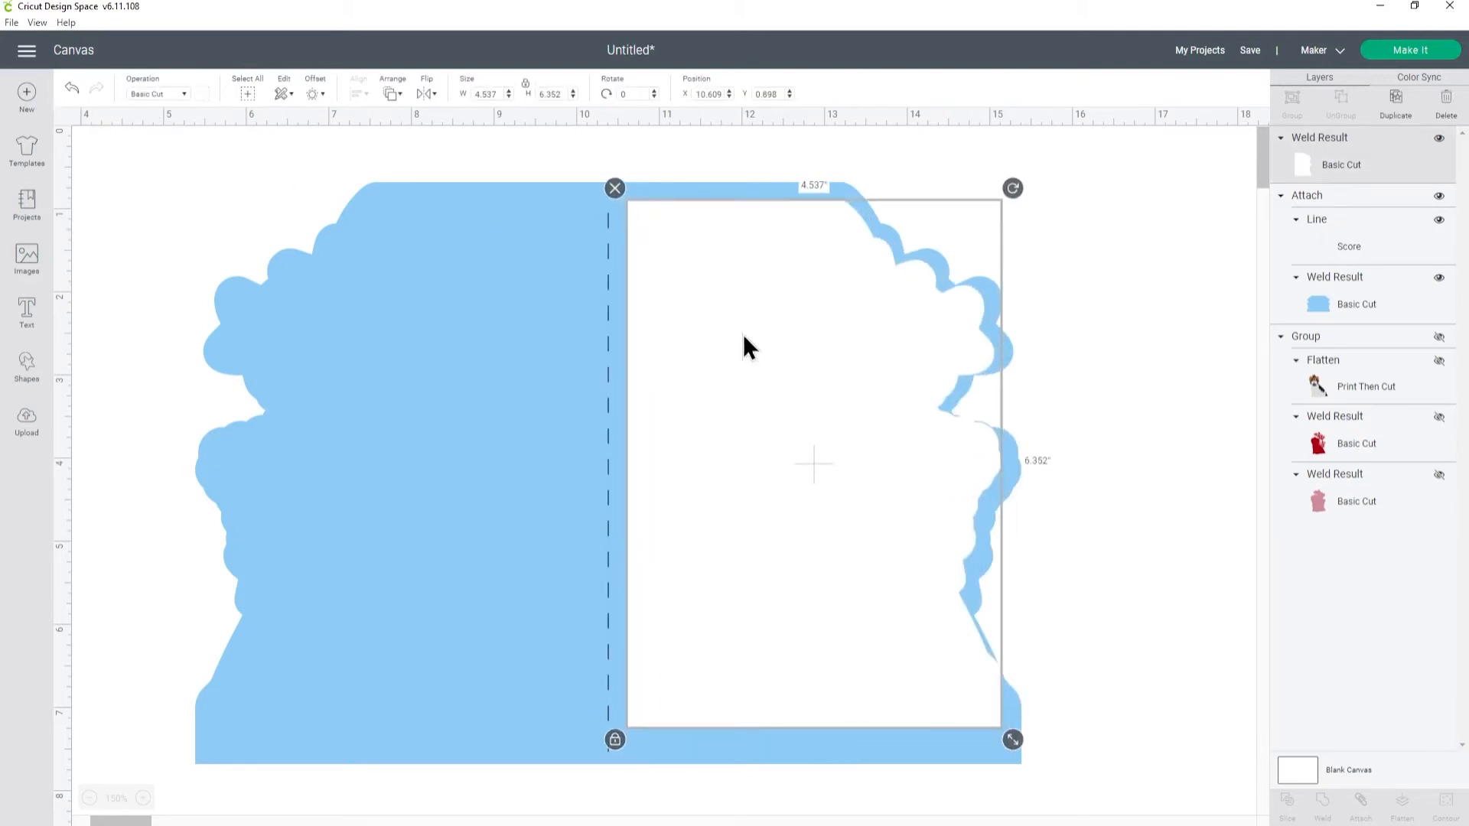
pyautogui.click(72, 89)
pyautogui.click(72, 89)
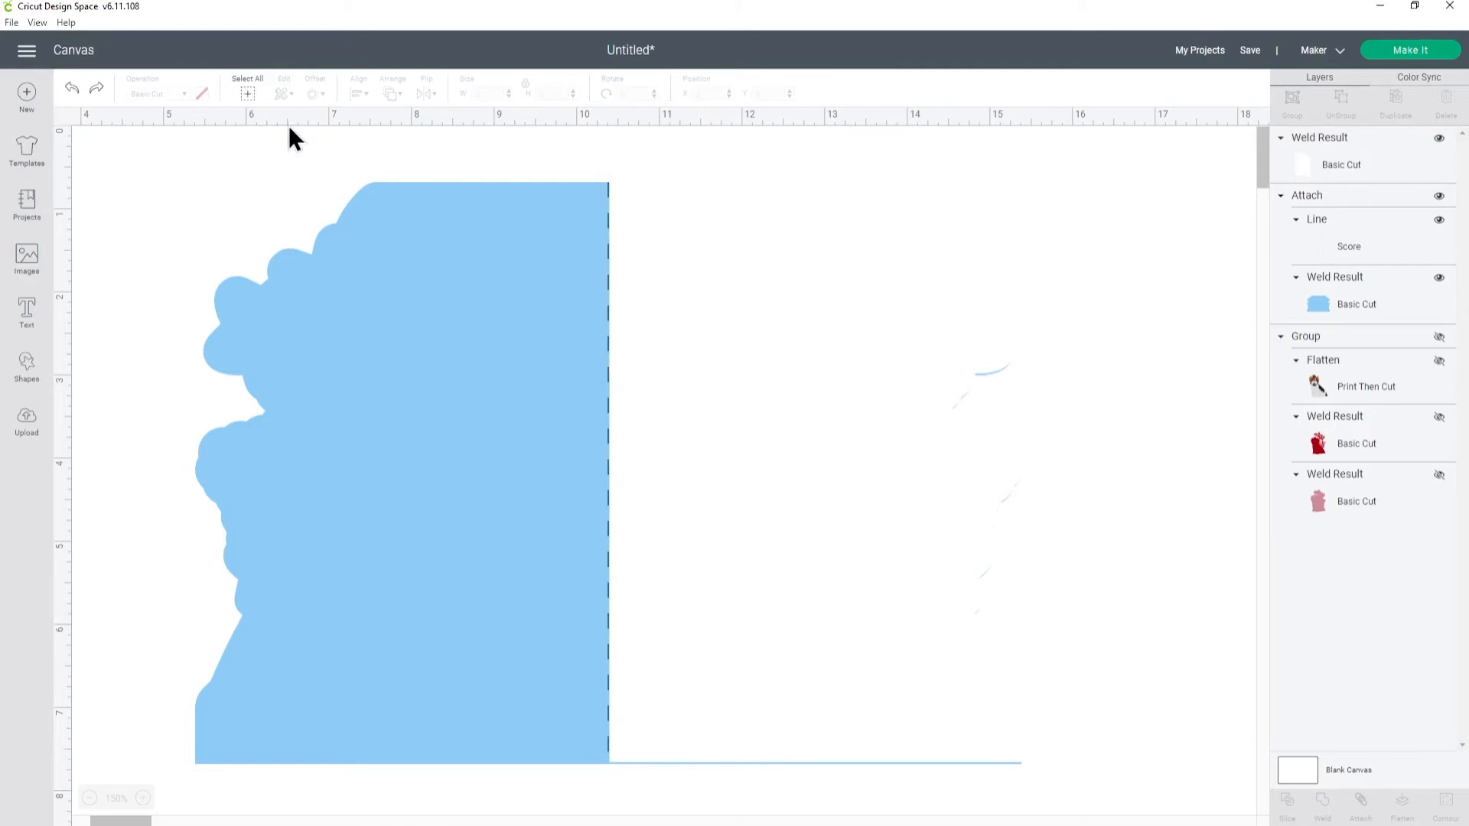
# Step: Recolor the white panel brown and shift it to about X 10.58, Y 0.79 in
pyautogui.click(201, 93)
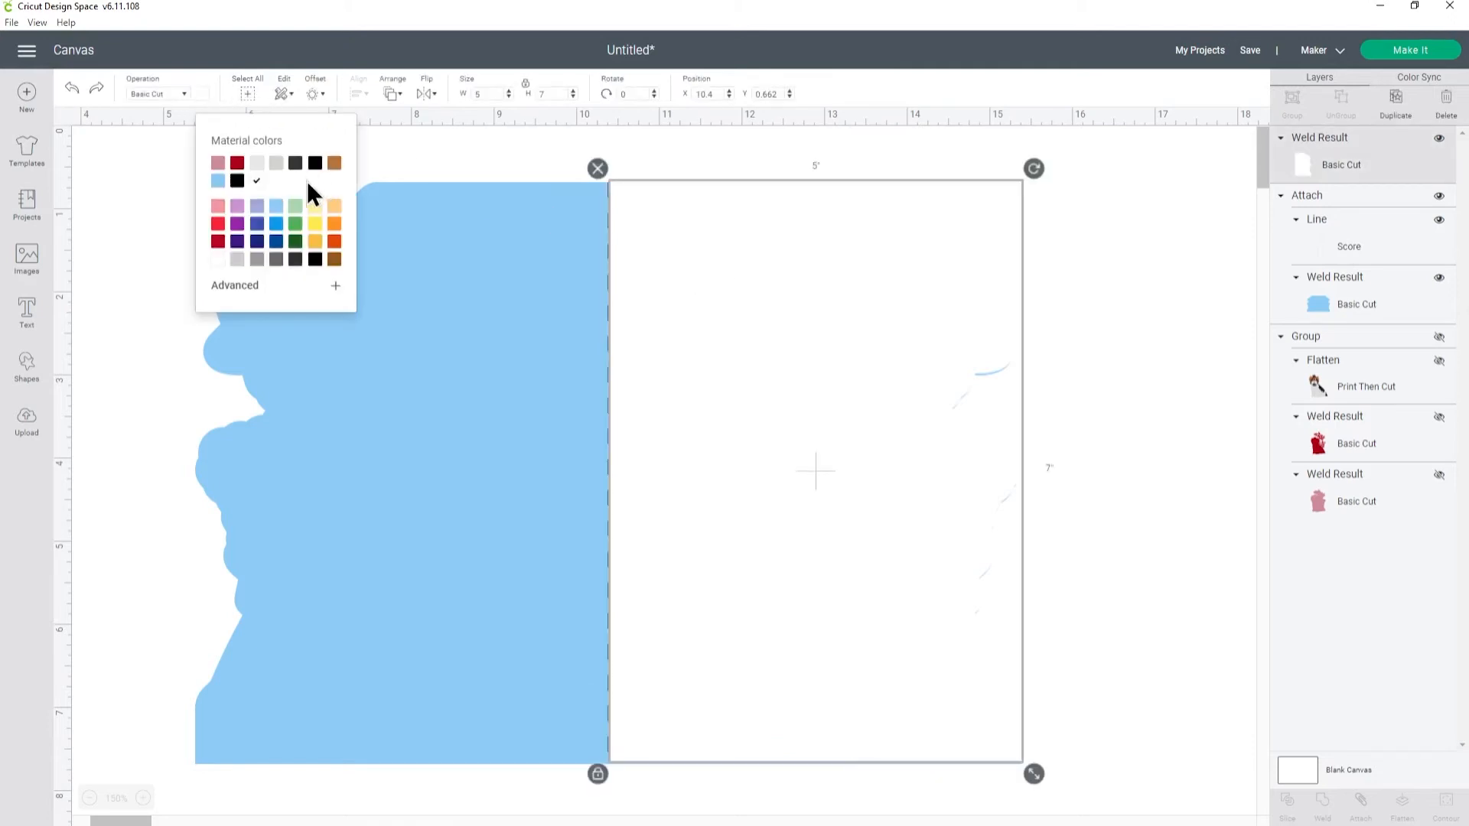
pyautogui.click(334, 164)
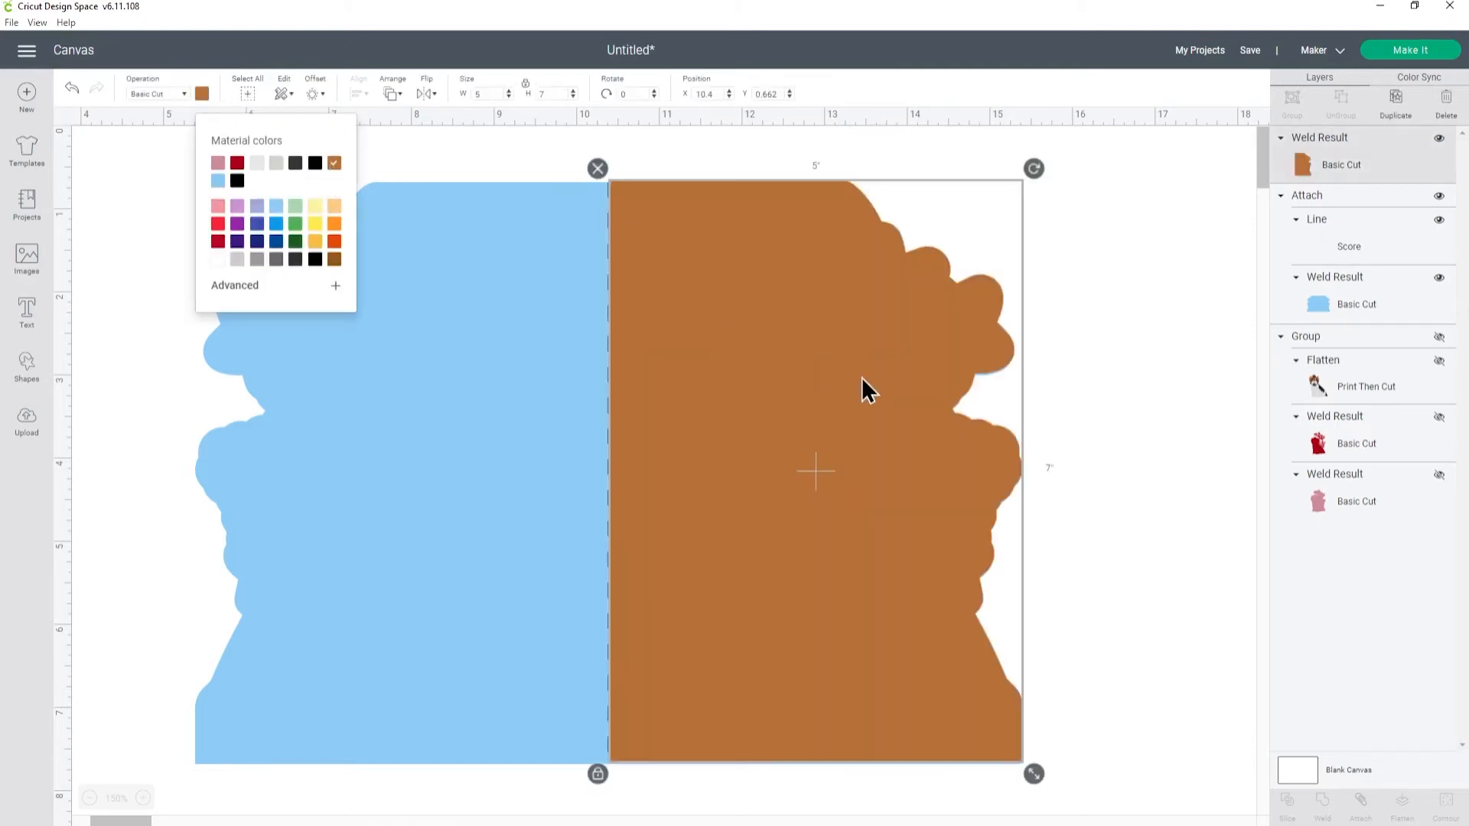
pyautogui.moveTo(774, 328); pyautogui.dragTo(788, 339)
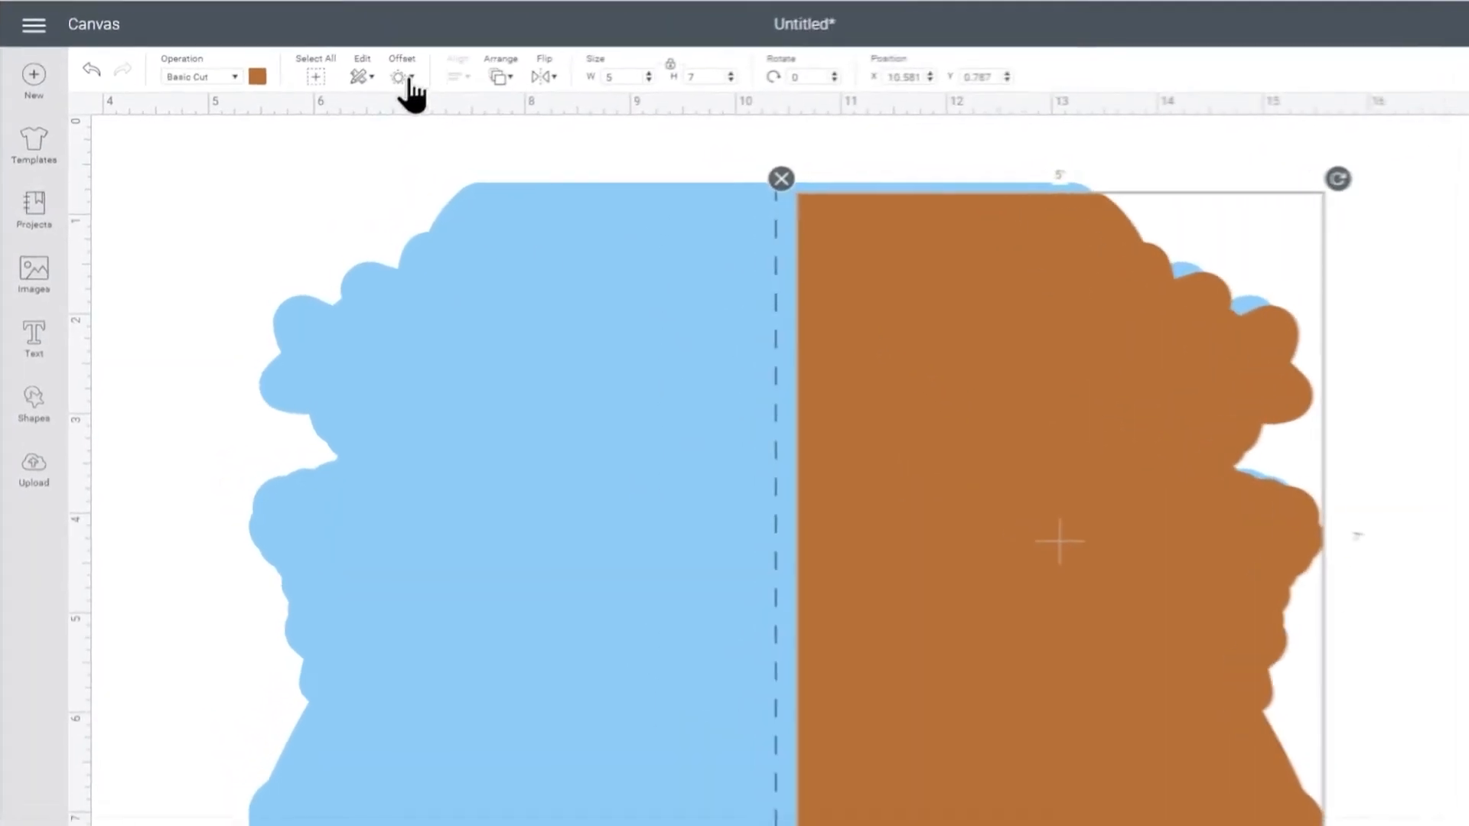
# Step: Create an inward offset of the brown panel with a distance of -0.2 in and rounded corners
pyautogui.click(410, 78)
pyautogui.moveTo(376, 193); pyautogui.dragTo(346, 191)
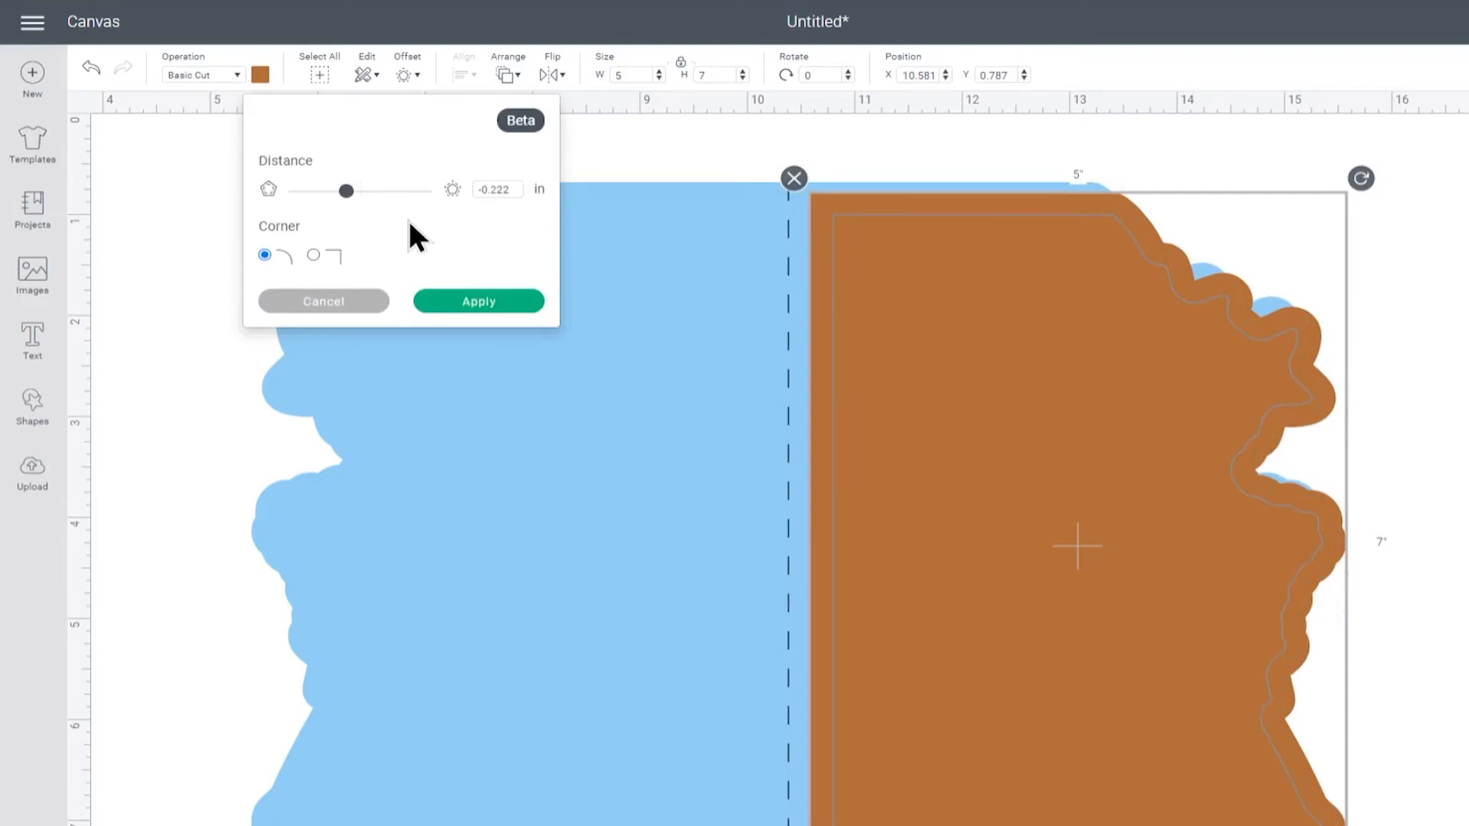
pyautogui.doubleClick(511, 192)
pyautogui.write('-0.2')
pyautogui.click(491, 302)
# Step: Delete the original brown panel and place the black offset shape on the card's right half at about X 10.53, Y 0.92 in
pyautogui.moveTo(1127, 448); pyautogui.dragTo(663, 447)
pyautogui.click(1050, 404)
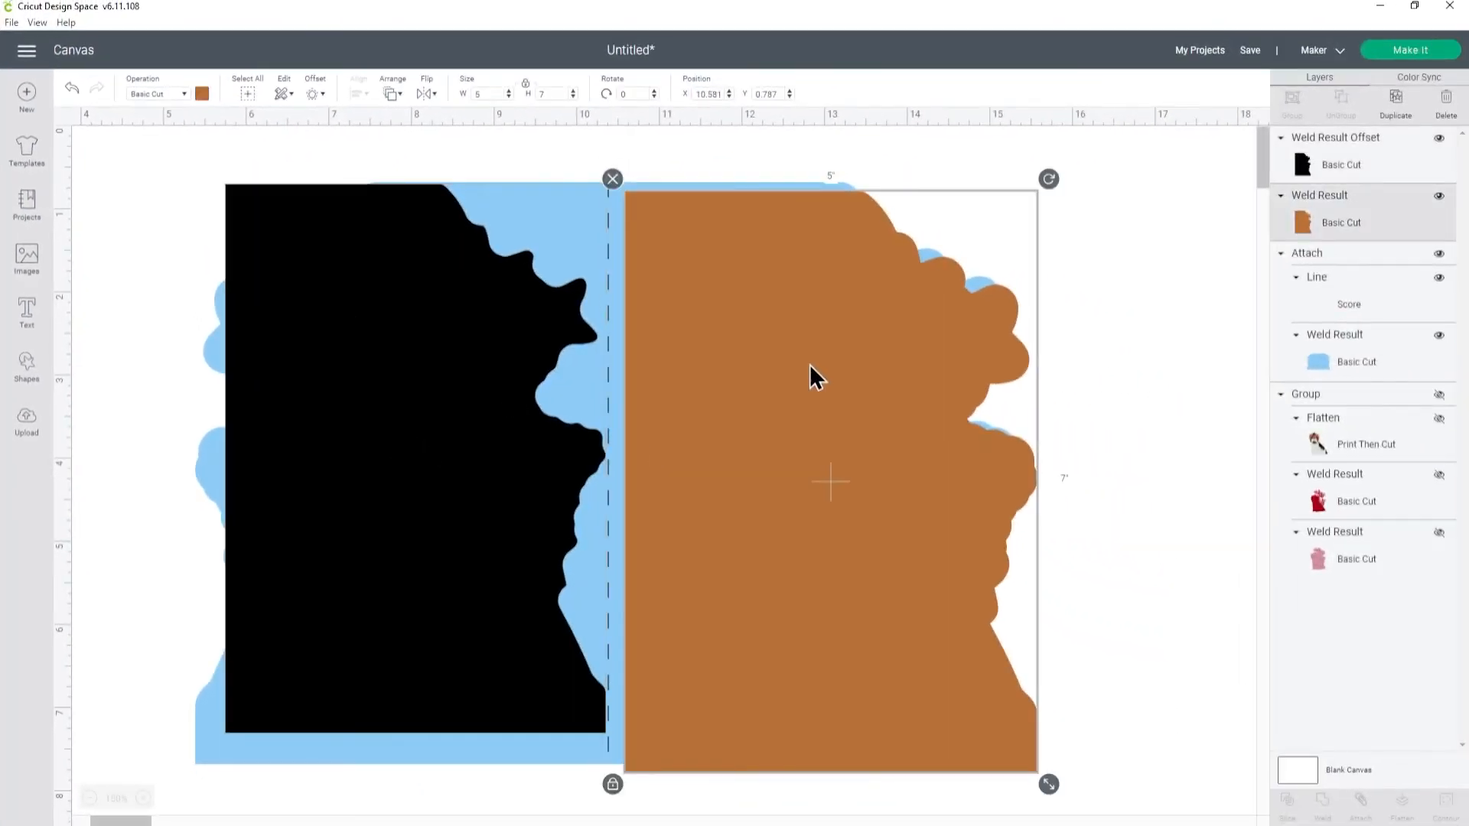
pyautogui.press('Delete')
pyautogui.moveTo(456, 310); pyautogui.dragTo(849, 337)
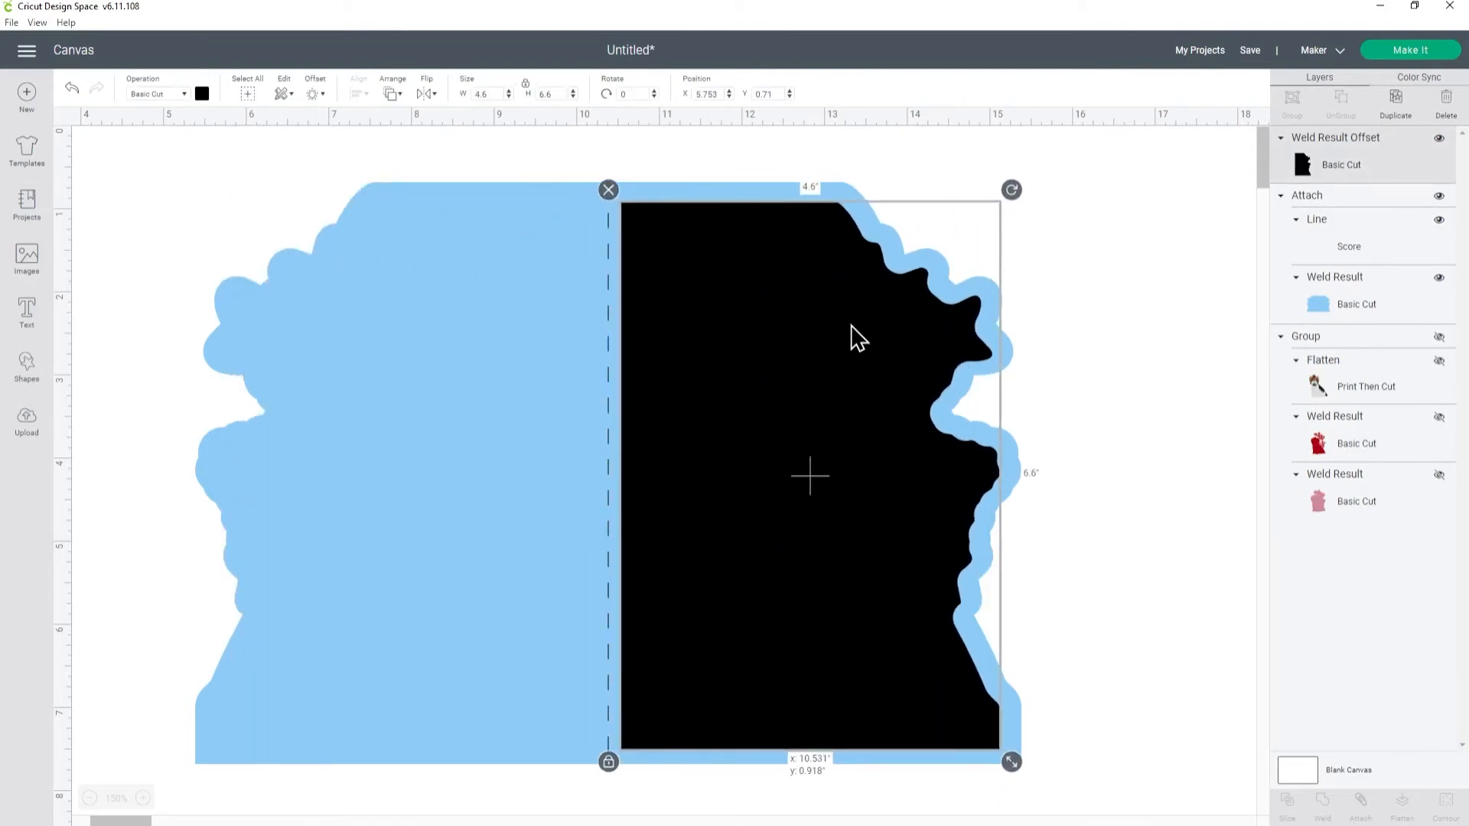
# Step: Recolor the black offset panel white and adjust its position to about X 10.55, Y 0.88 in
pyautogui.click(197, 93)
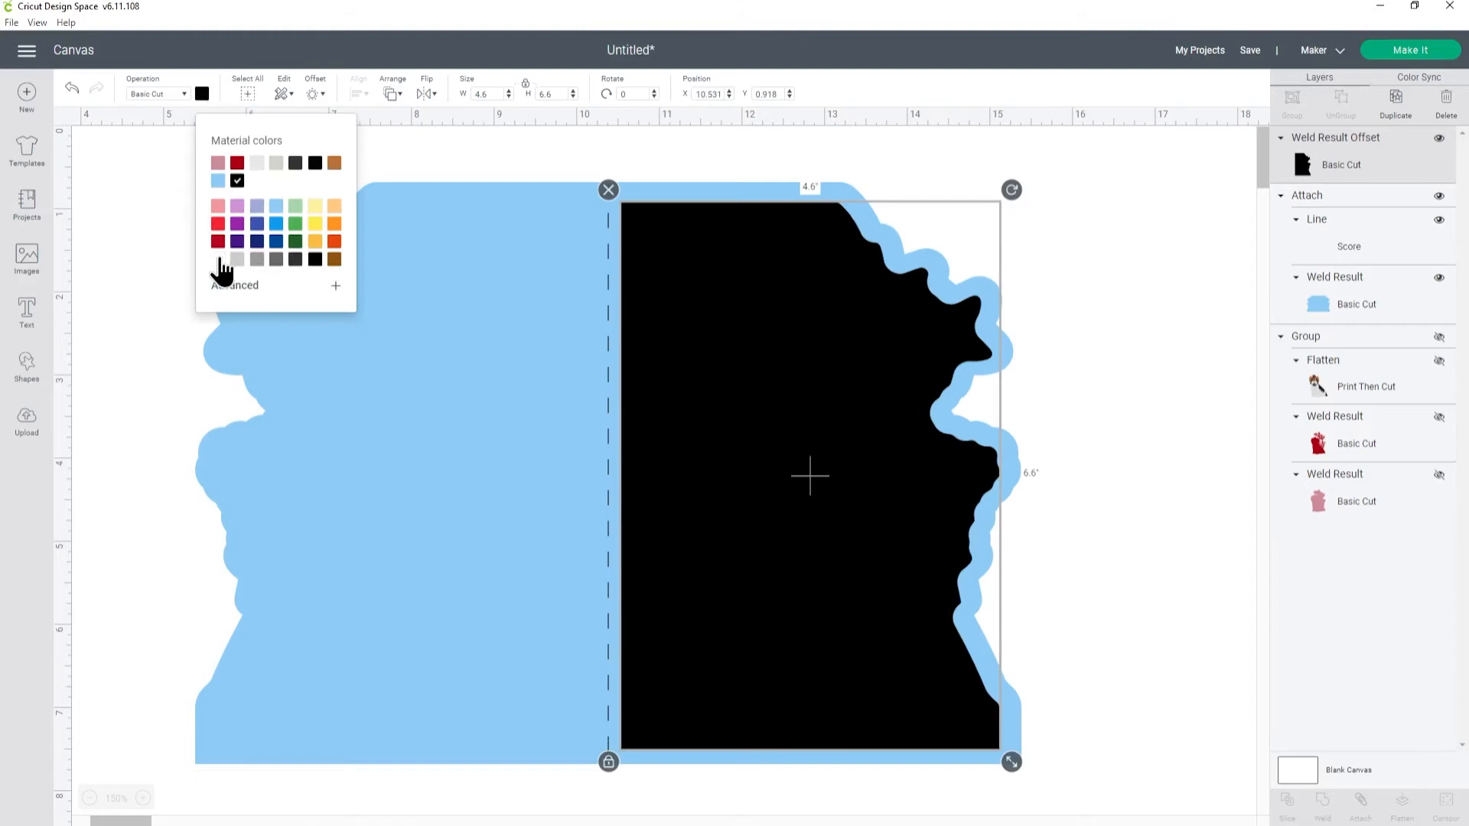
pyautogui.click(218, 259)
pyautogui.moveTo(793, 413); pyautogui.dragTo(794, 410)
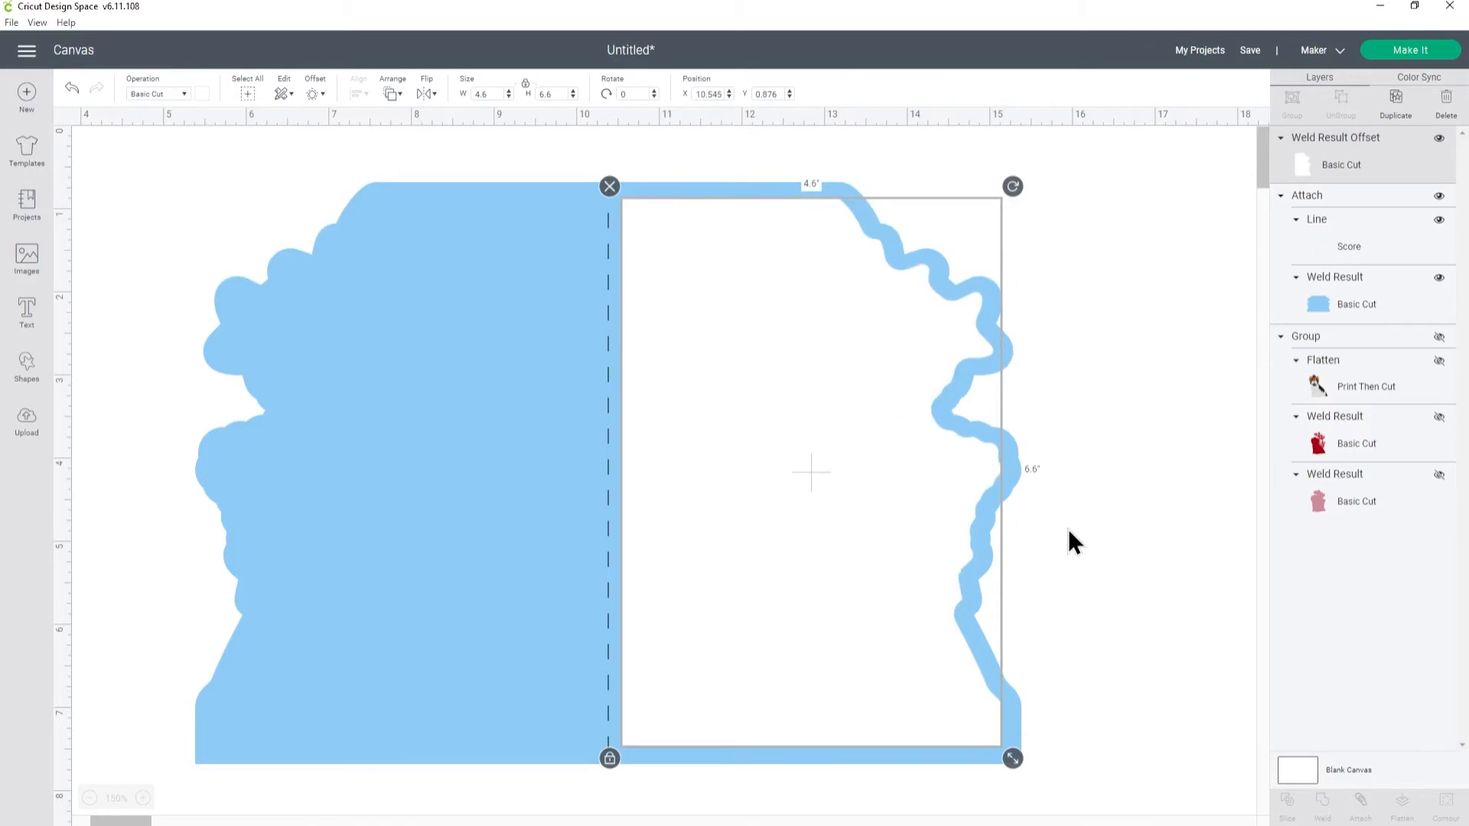
# Step: Move the white insert panel off the card to about X 16.39, Y 0.7 in and recolor it light gray
pyautogui.click(89, 798)
pyautogui.click(89, 797)
pyautogui.moveTo(736, 345); pyautogui.dragTo(1065, 331)
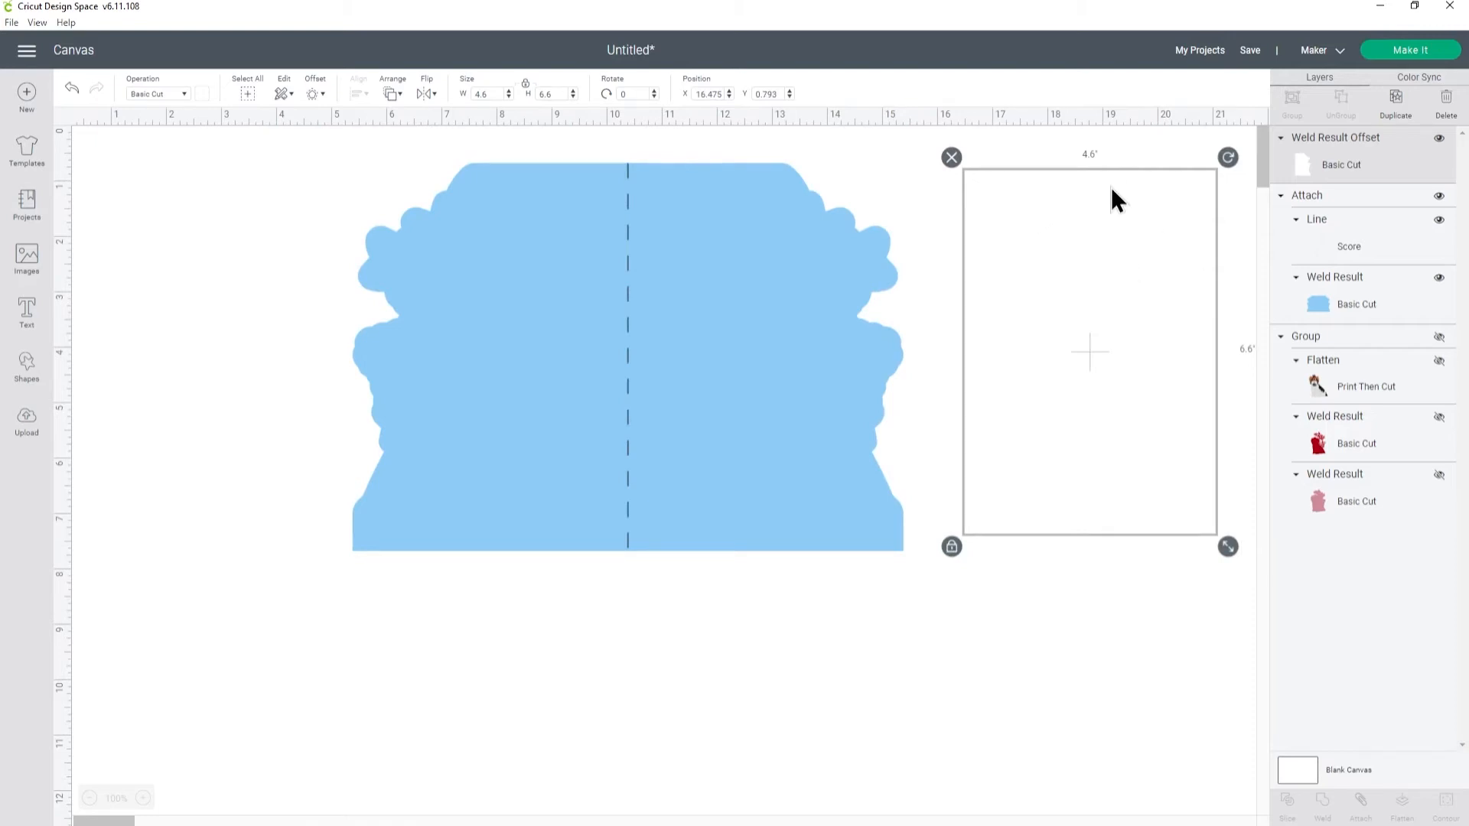
pyautogui.click(202, 94)
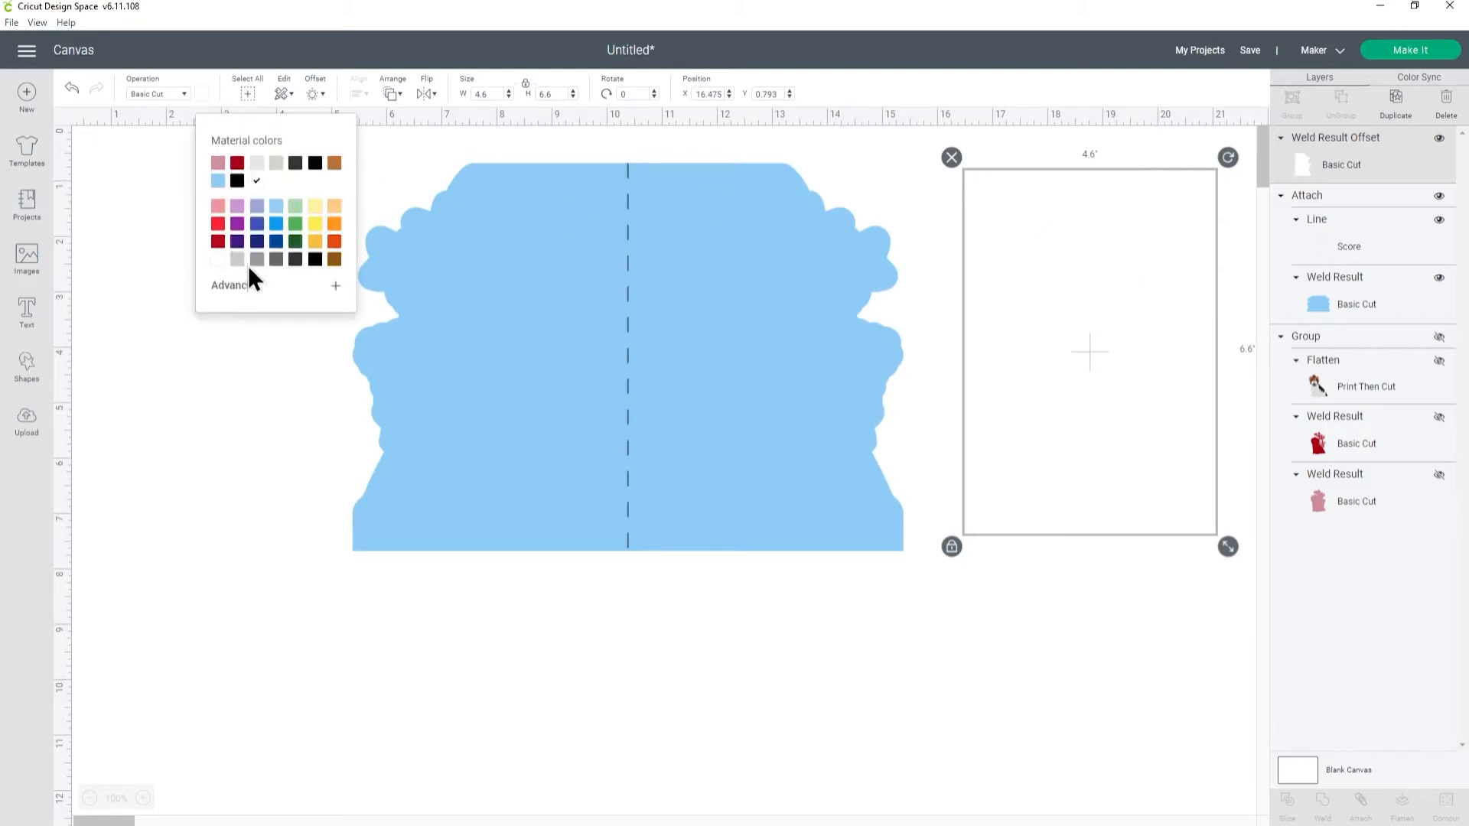
pyautogui.click(237, 260)
pyautogui.moveTo(1039, 332); pyautogui.dragTo(1034, 327)
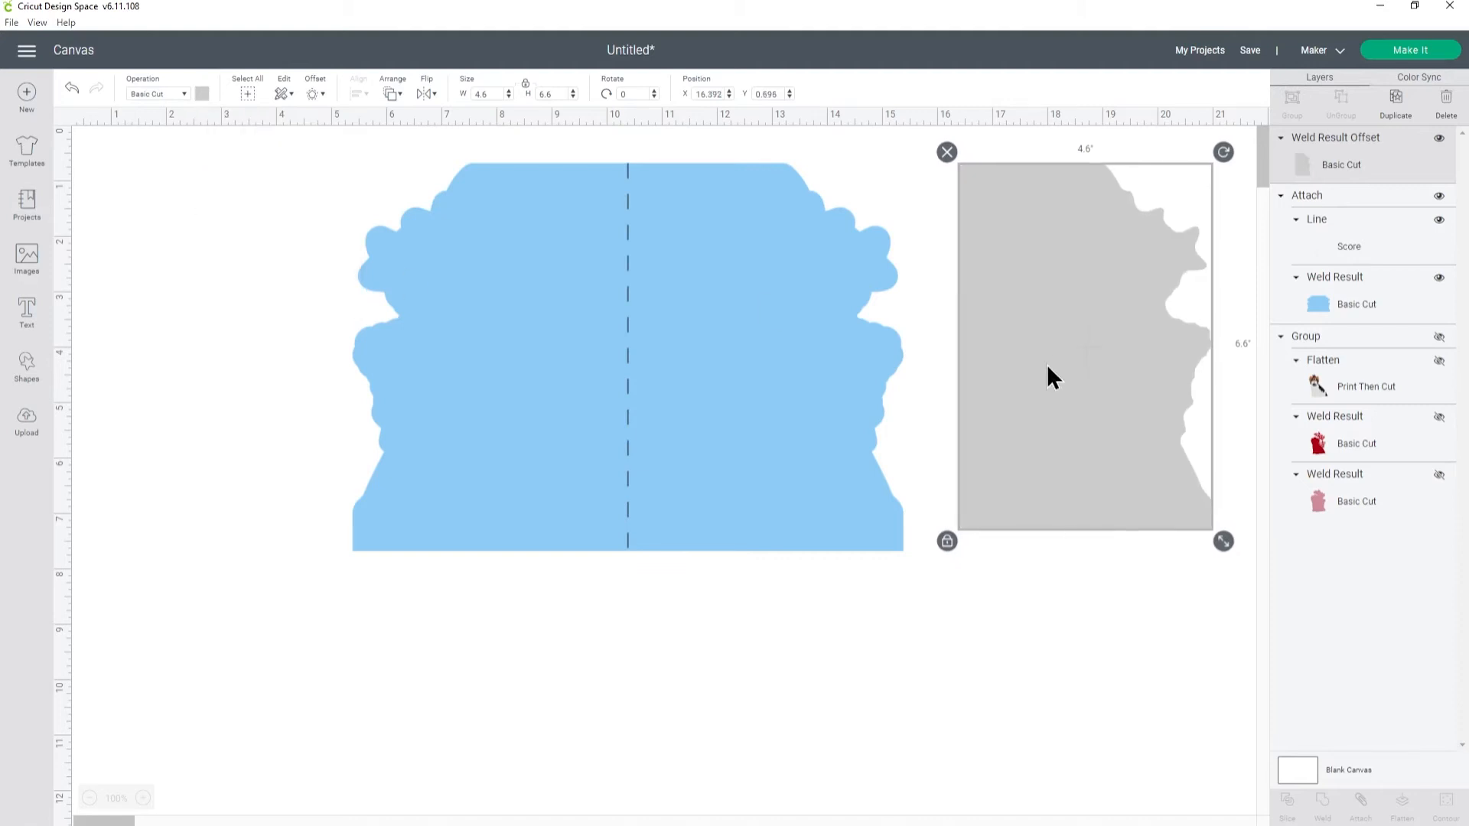
# Step: Shift the blue card base to about X 2.21, Y 0.77 in and move the gray insert panel slightly toward it
pyautogui.moveTo(856, 359); pyautogui.dragTo(686, 365)
pyautogui.moveTo(1113, 388); pyautogui.dragTo(1058, 393)
pyautogui.click(549, 360)
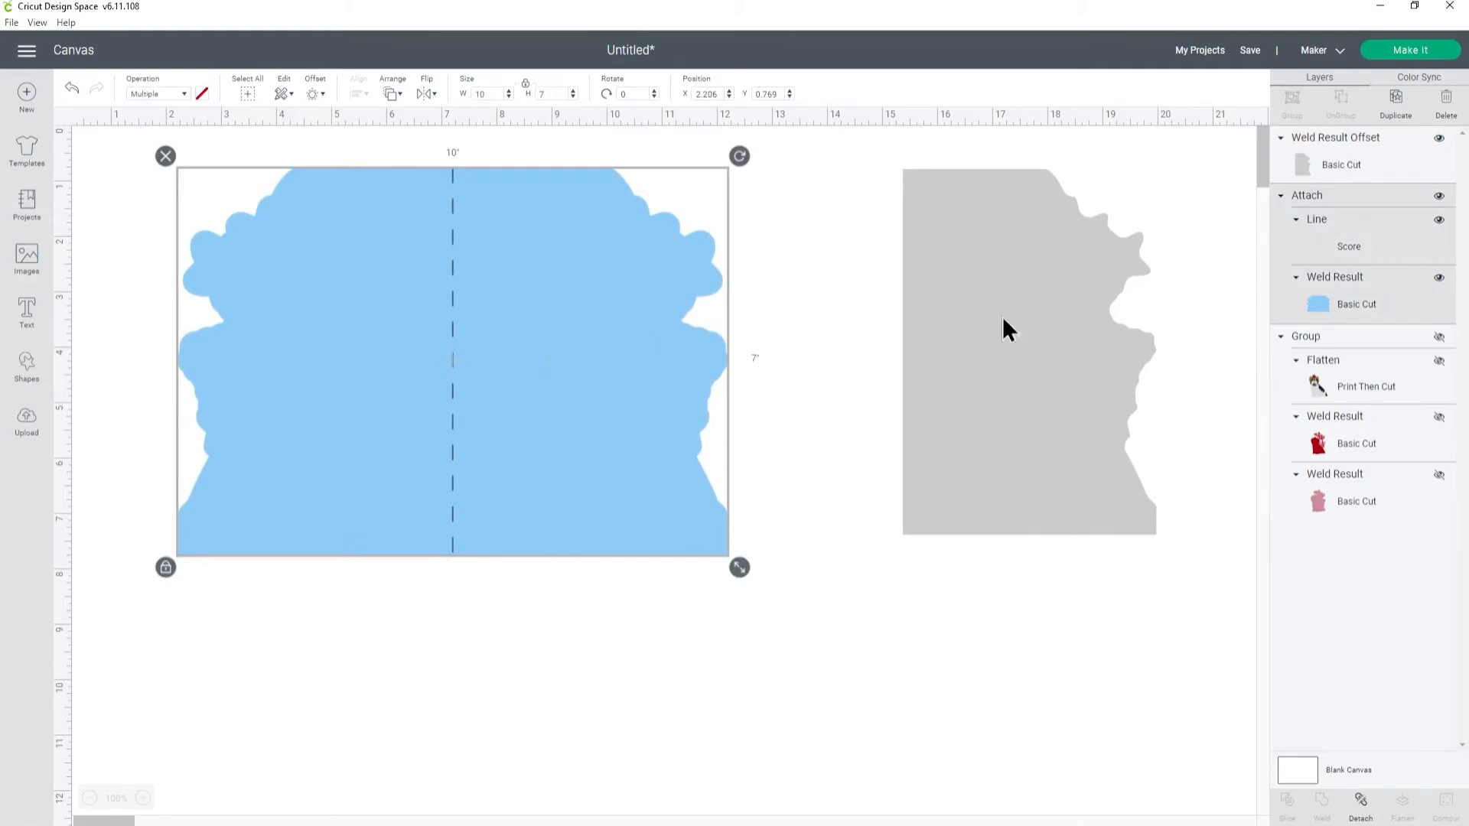
# Step: Unhide the dog and flower group, move it to the front of the layer order, and place it on the card's right half
pyautogui.click(1438, 338)
pyautogui.moveTo(1438, 342); pyautogui.dragTo(1377, 138)
pyautogui.moveTo(552, 325); pyautogui.dragTo(608, 333)
pyautogui.click(820, 360)
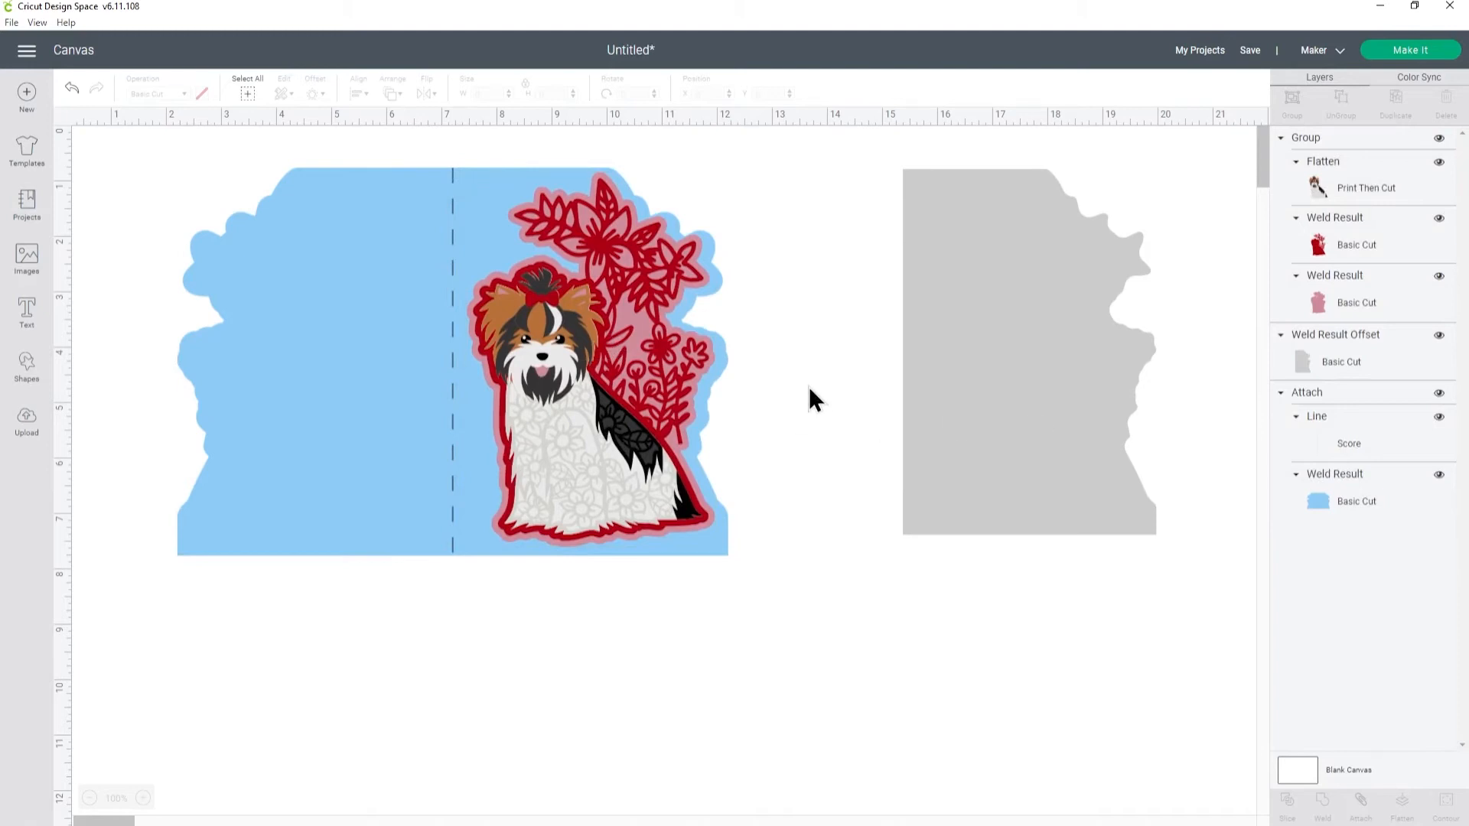
# Step: Recolor the blue card base a custom pale pink, #fbe2e8
pyautogui.click(395, 321)
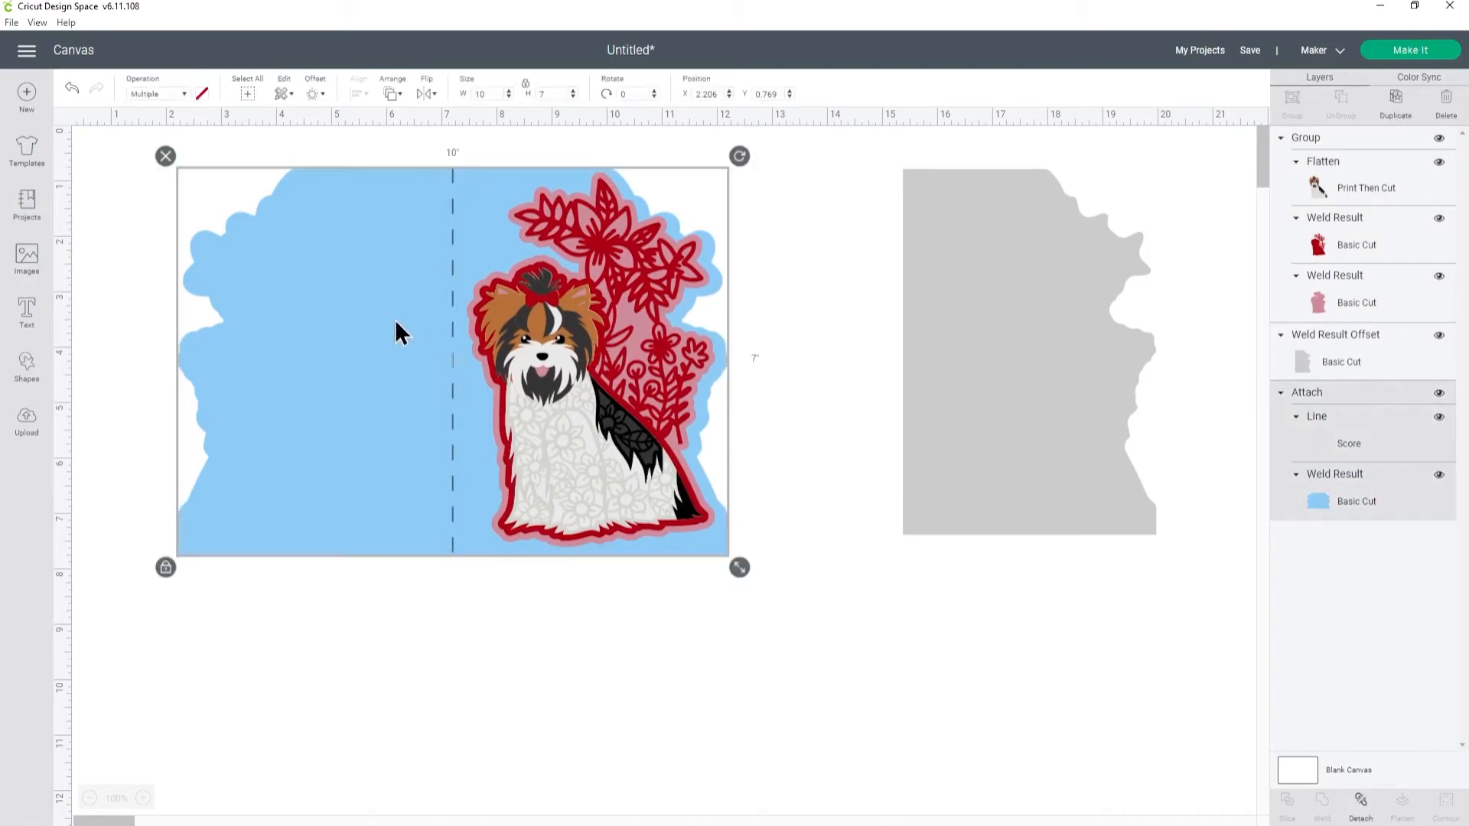
pyautogui.click(1366, 509)
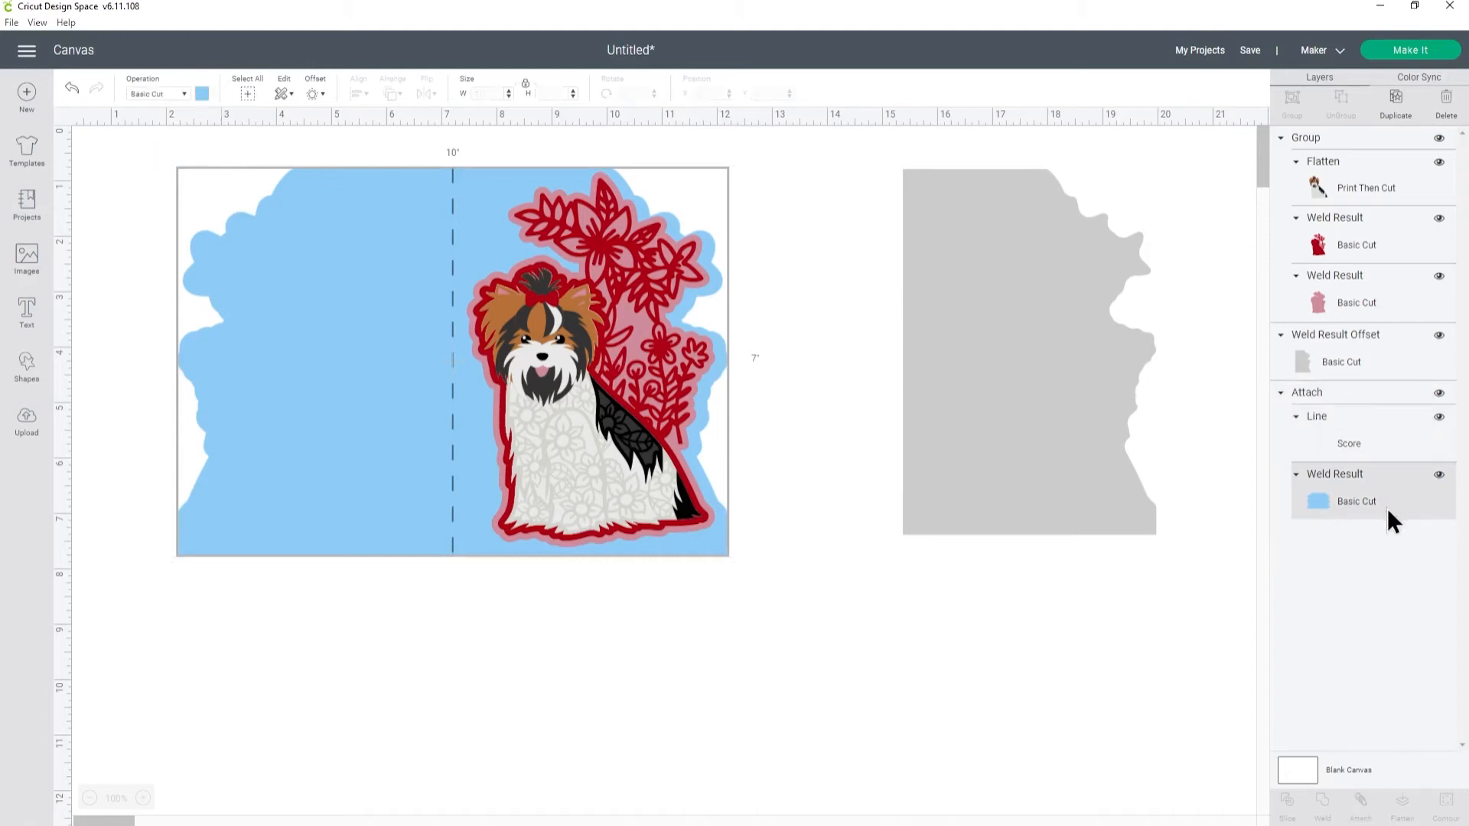
pyautogui.click(202, 93)
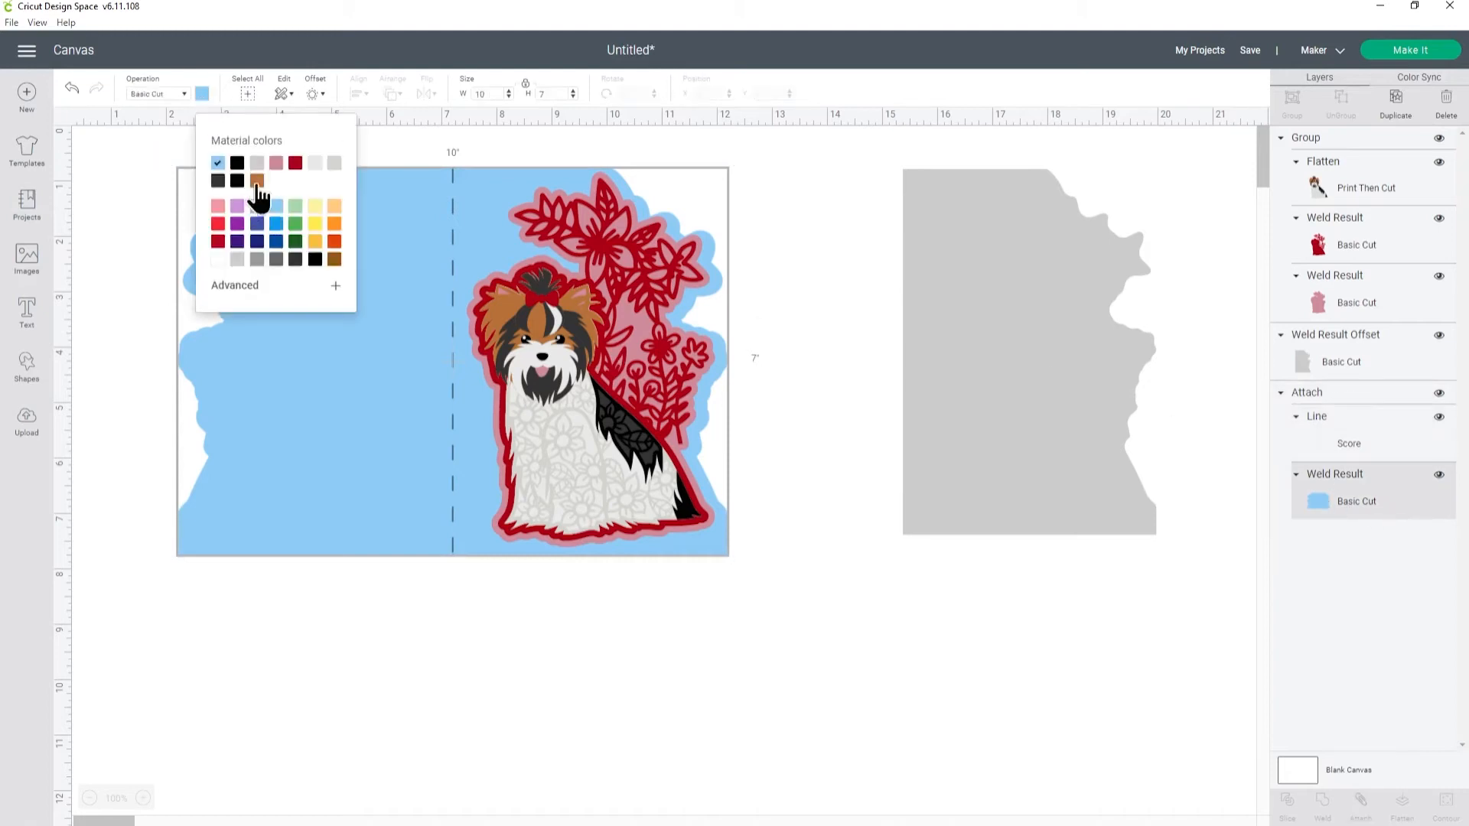
pyautogui.click(277, 162)
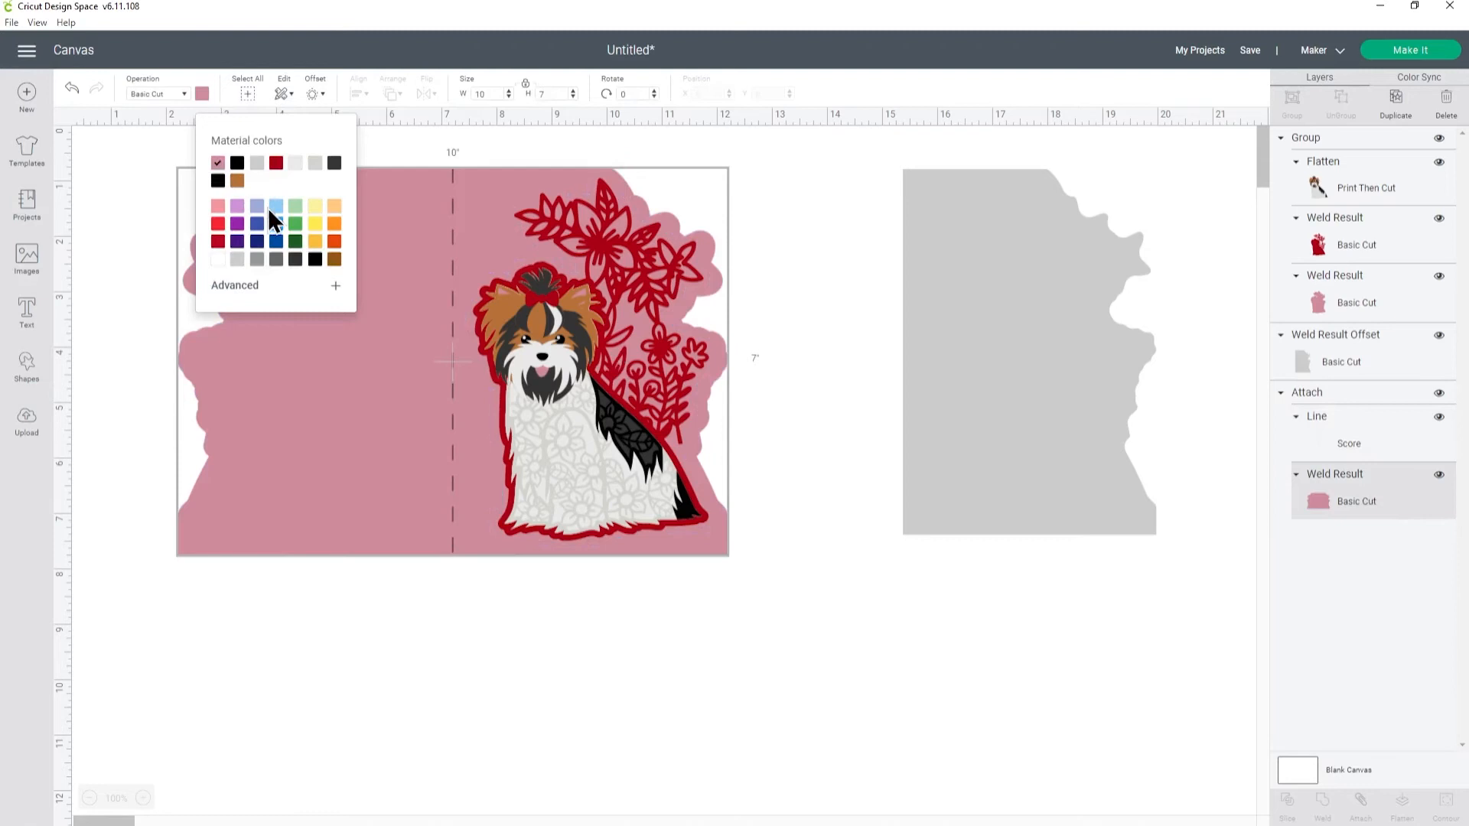
pyautogui.click(243, 287)
pyautogui.moveTo(241, 306); pyautogui.dragTo(225, 300)
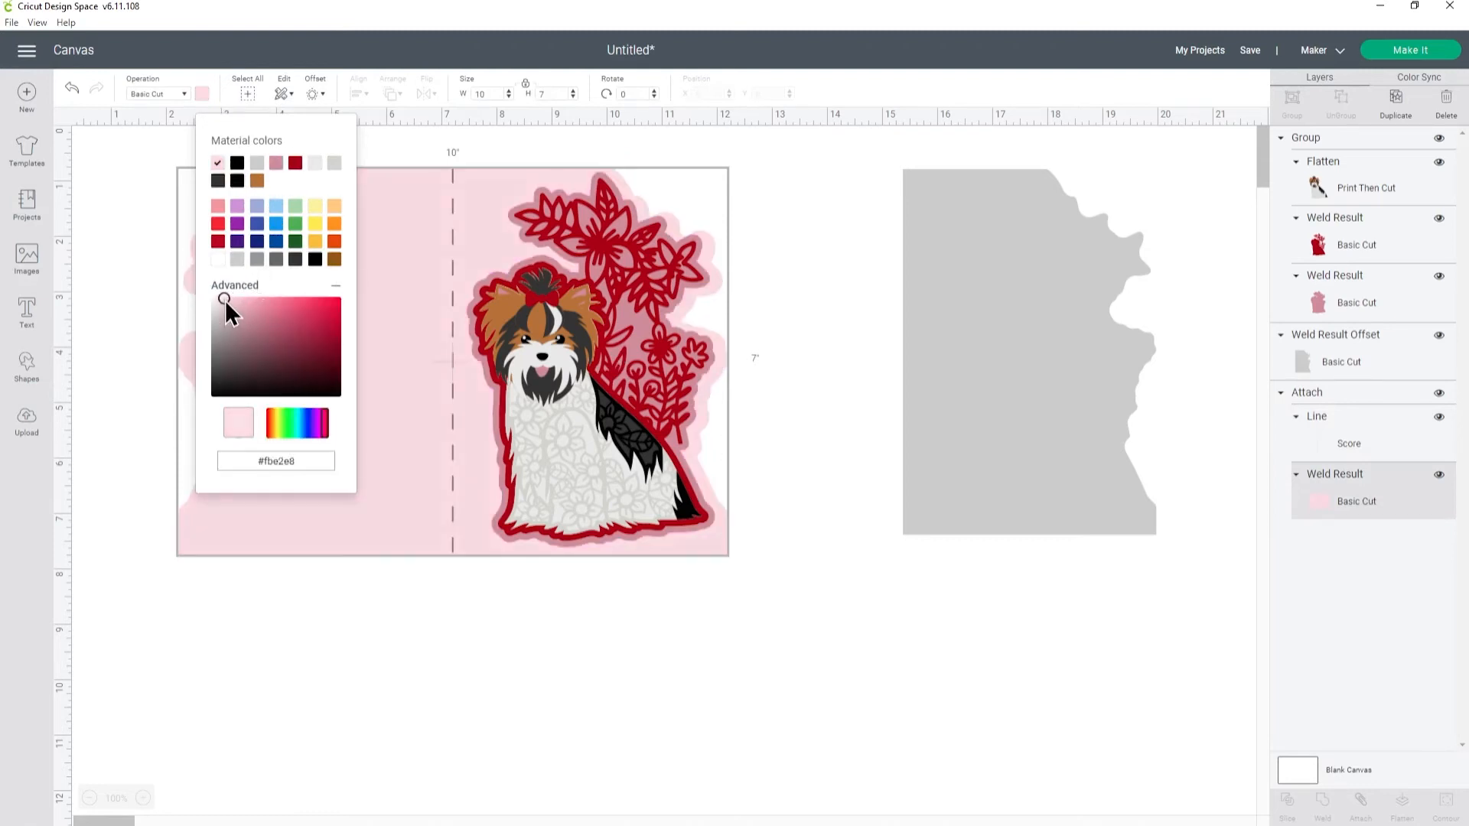
pyautogui.click(824, 381)
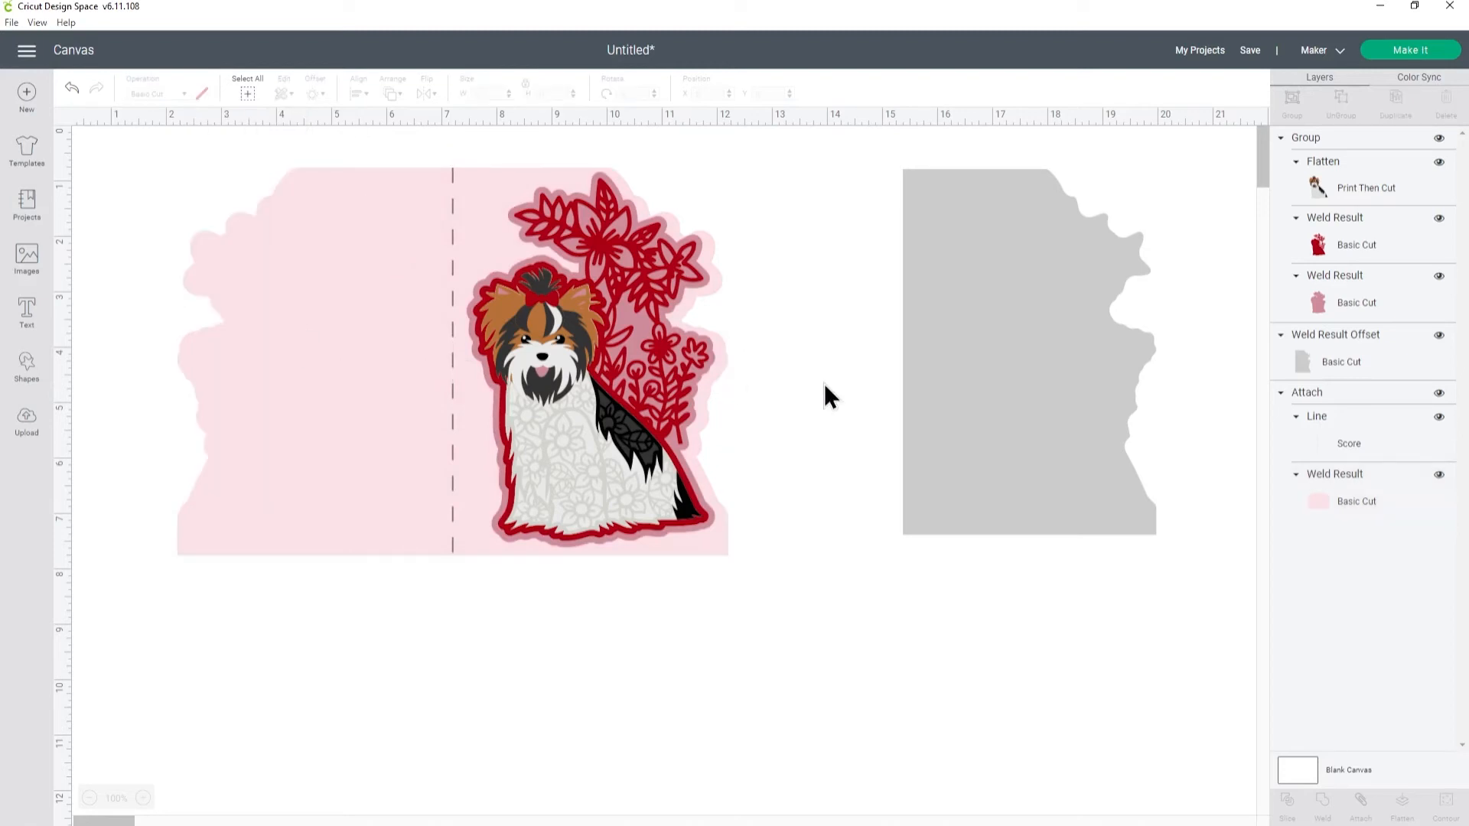